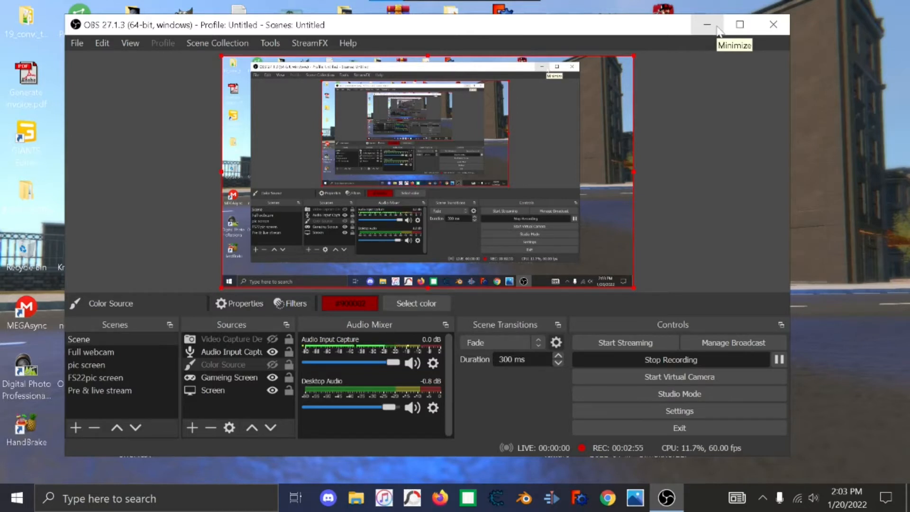
Minimize OBS and use File Explorer to open log.txt from the Documents\my games\FarmingSimulator2022 folder.
left_click(718, 27)
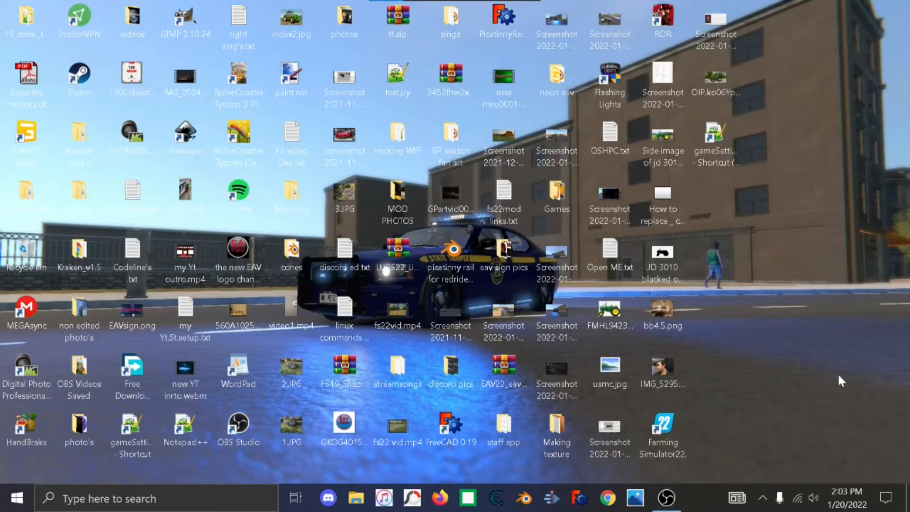
key("super+e")
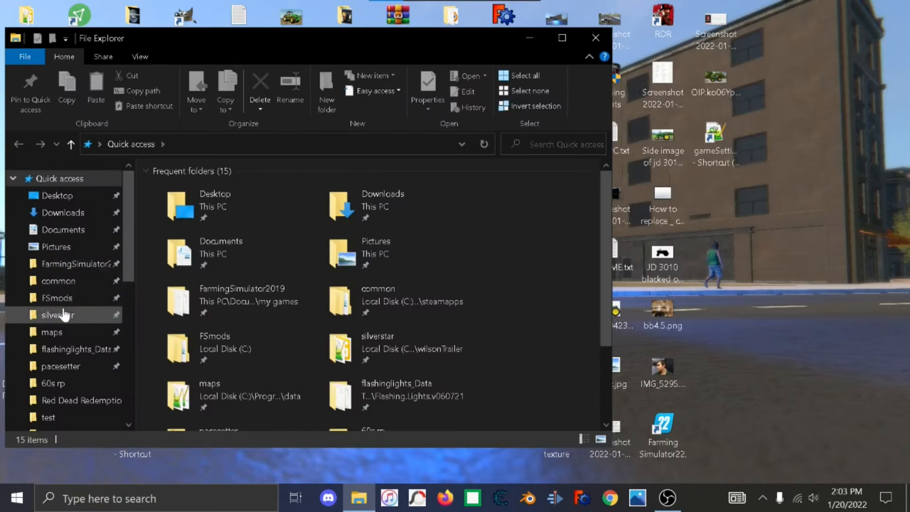
left_click(71, 231)
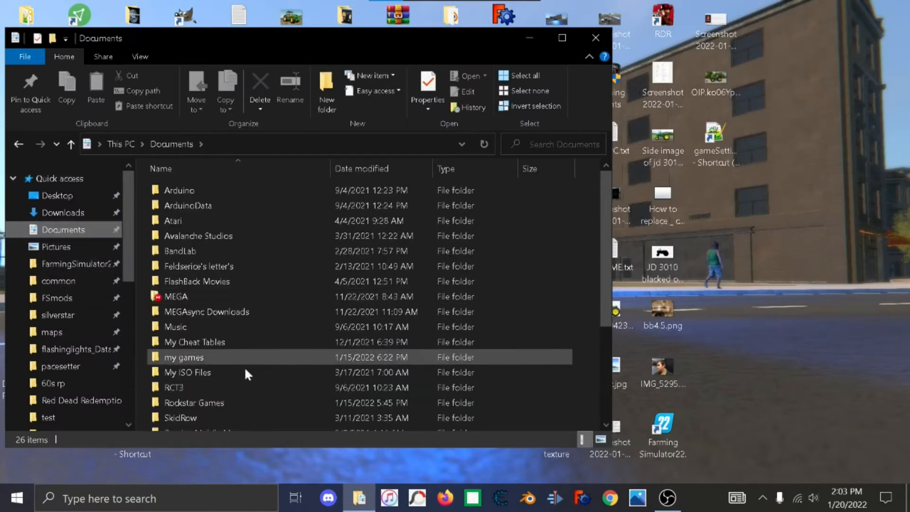
double_click(203, 357)
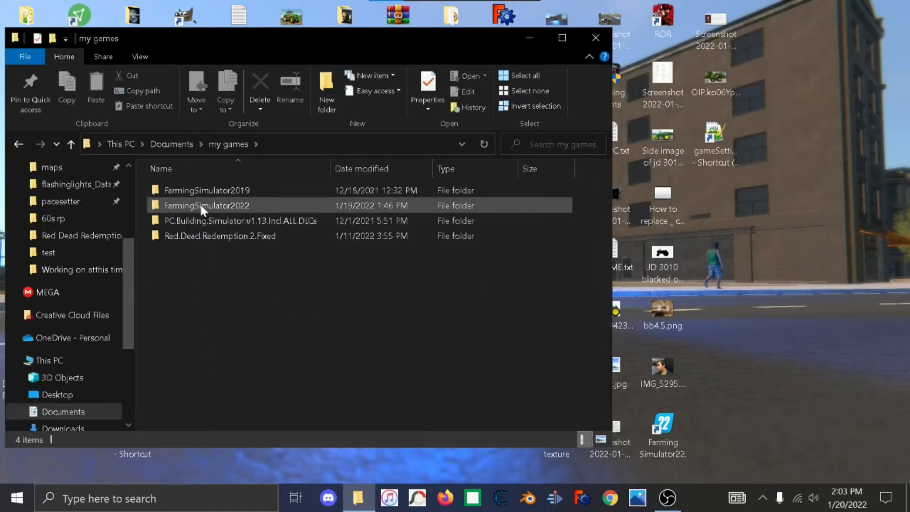
double_click(200, 204)
scroll(284, 318, "down", 5)
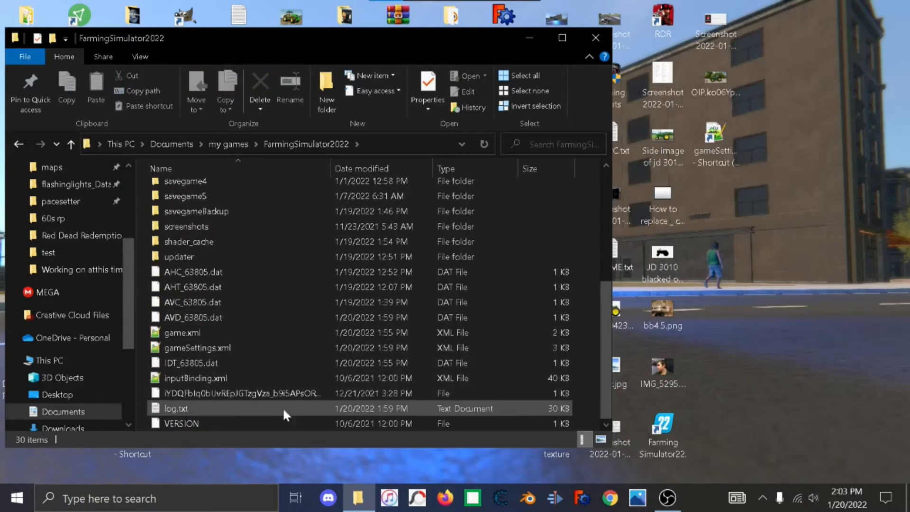
double_click(223, 408)
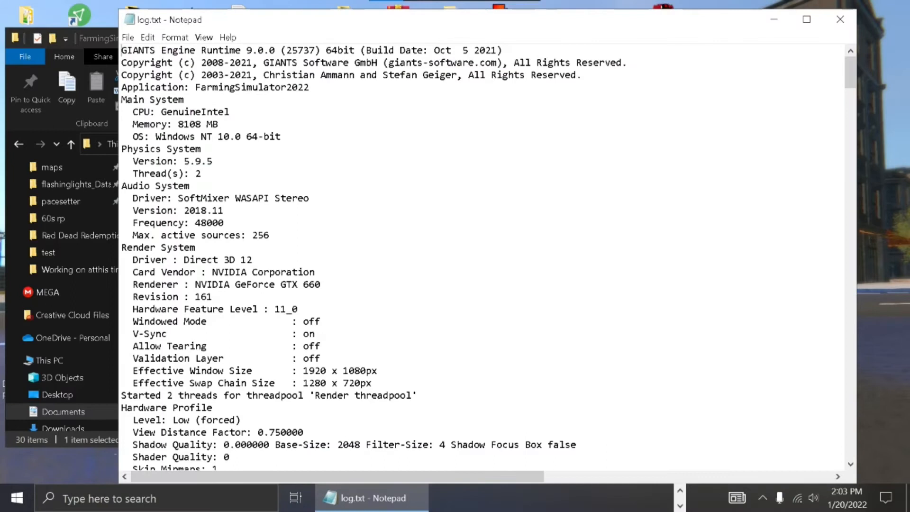
Examine the game log from its system details down to the final warnings and errors, return to its start, and close it.
scroll(481, 256, "down", 20)
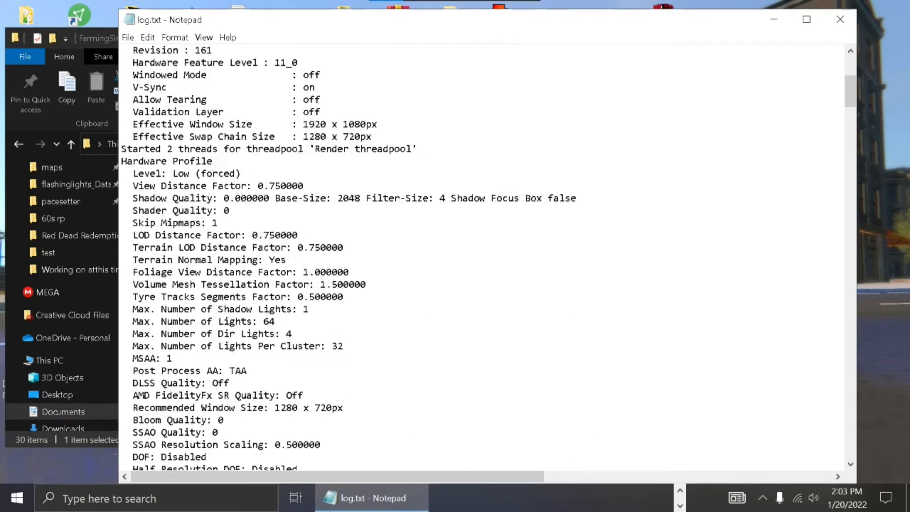
scroll(481, 256, "down", 20)
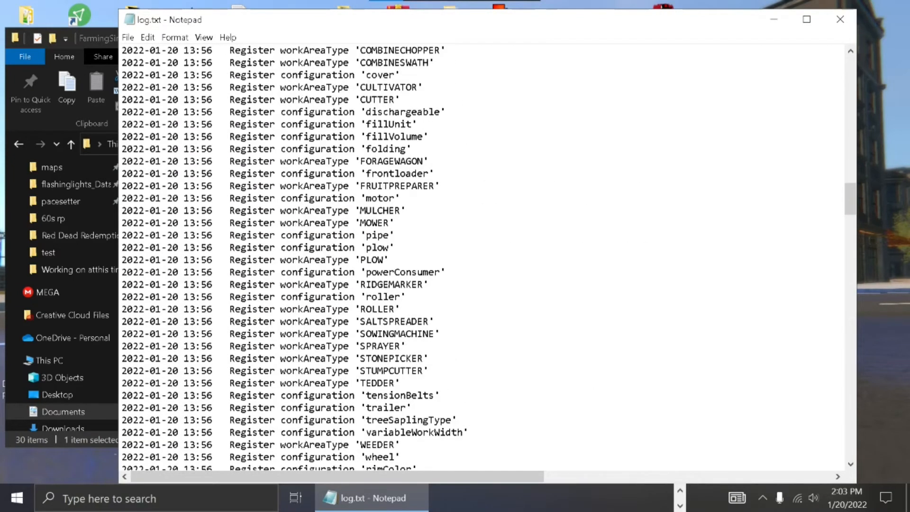
scroll(482, 256, "down", 20)
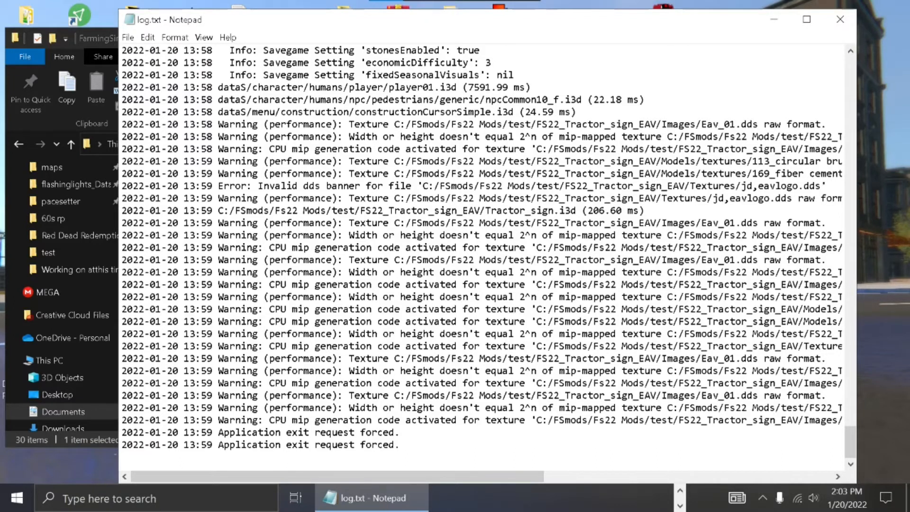
scroll(482, 256, "up", 20)
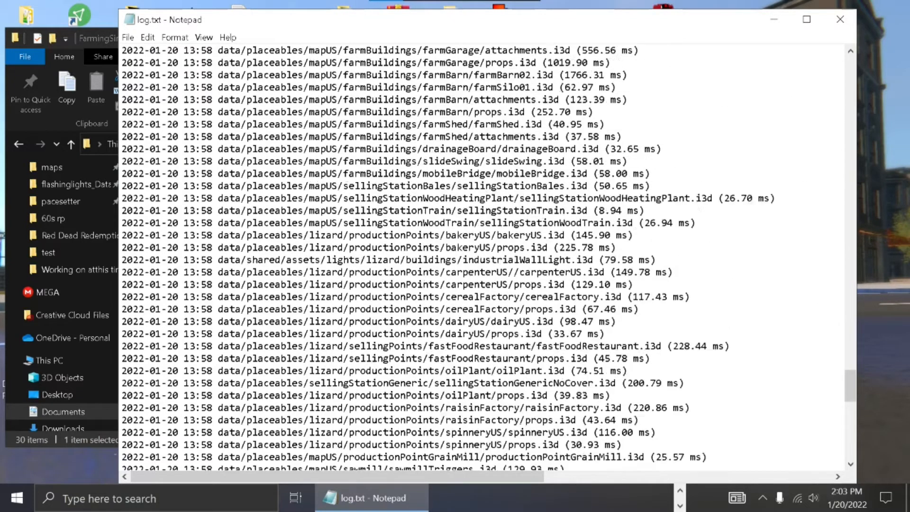
scroll(481, 256, "up", 2)
scroll(482, 256, "up", 20)
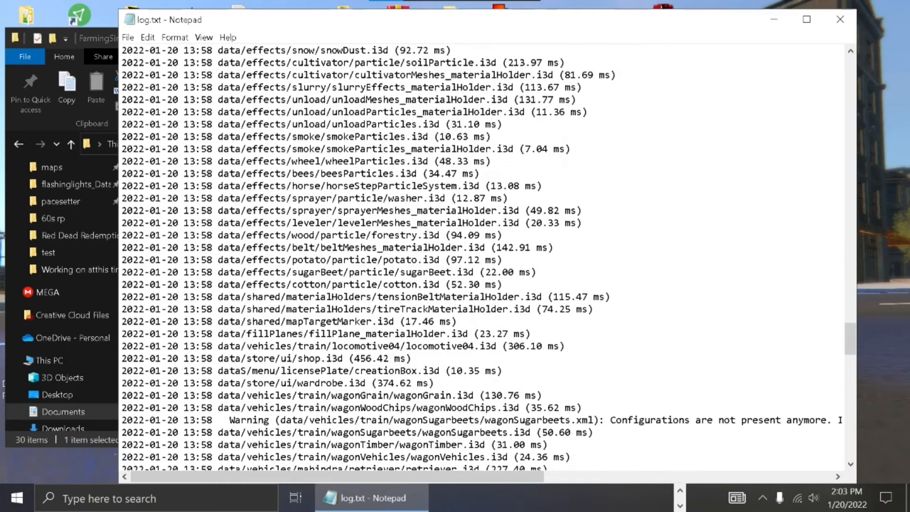
scroll(481, 256, "up", 20)
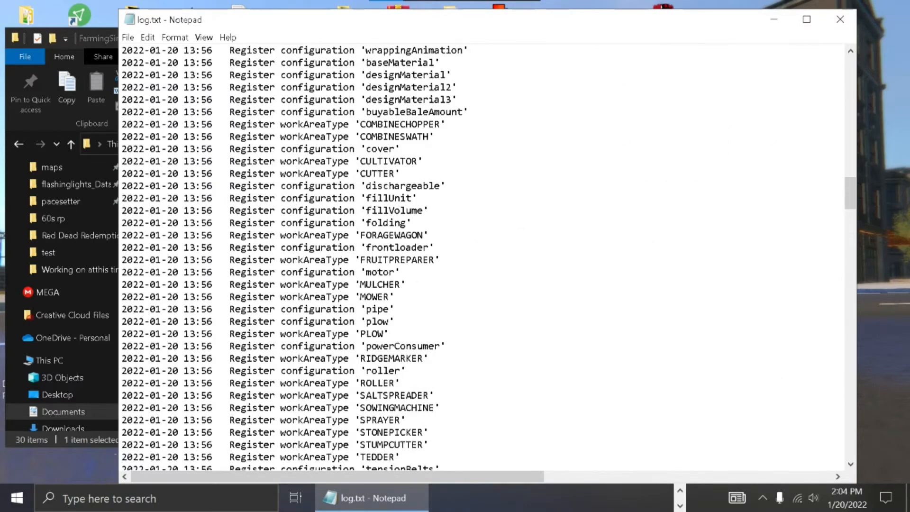
scroll(481, 256, "up", 17)
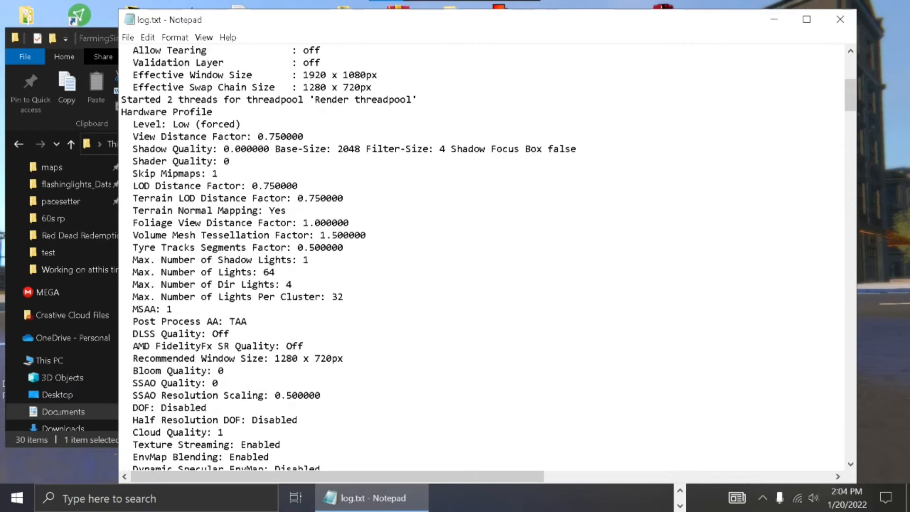
scroll(482, 256, "up", 2)
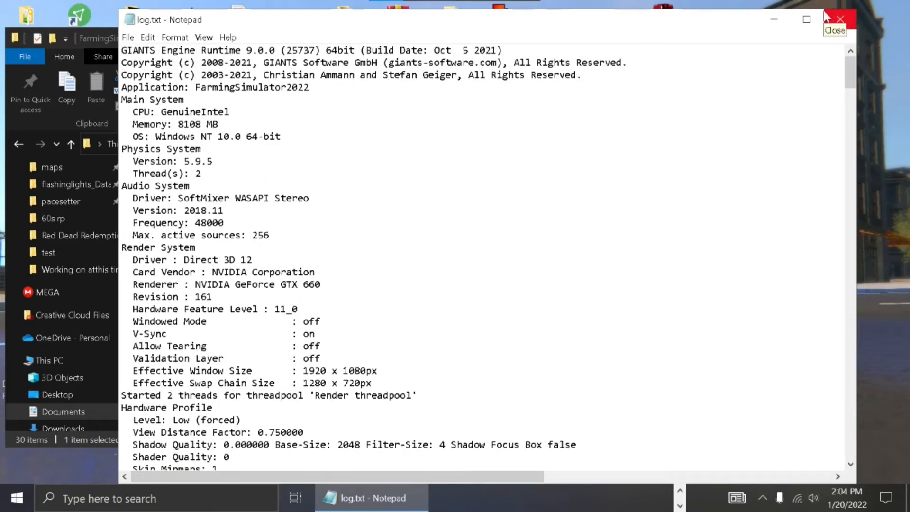
left_click(838, 18)
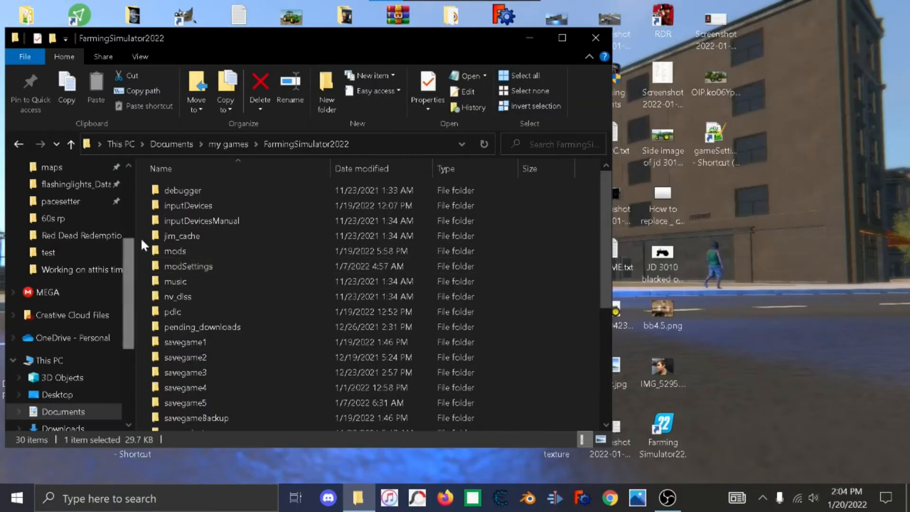
Go to the test folder inside FSmods\Fs22 Mods.
scroll(57, 349, "up", 2)
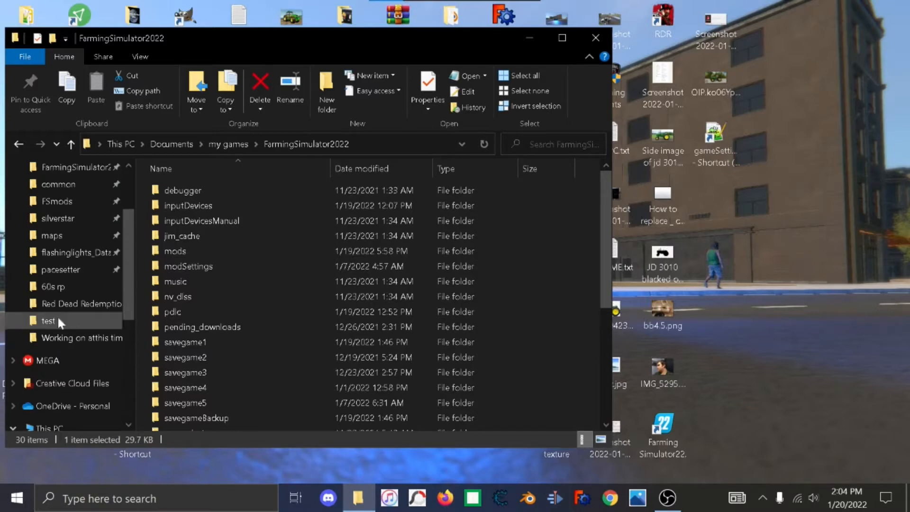
left_click(63, 203)
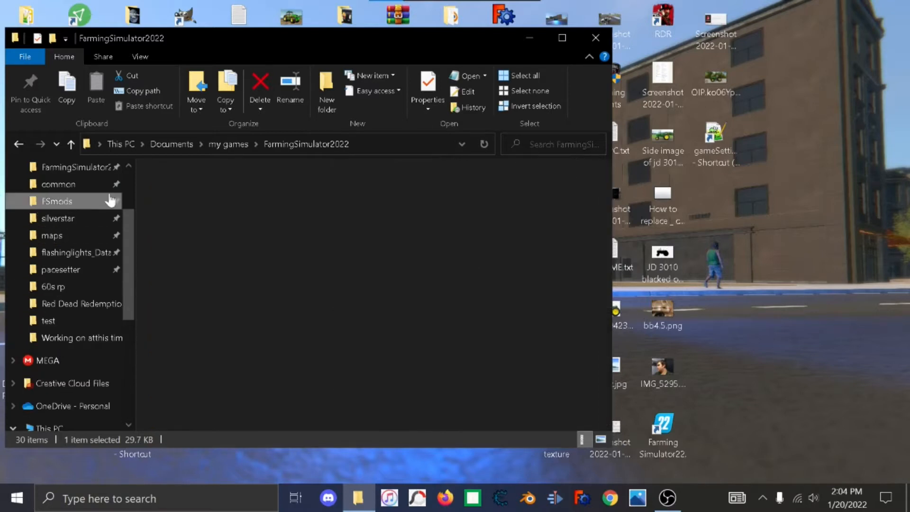
left_click(183, 191)
double_click(183, 190)
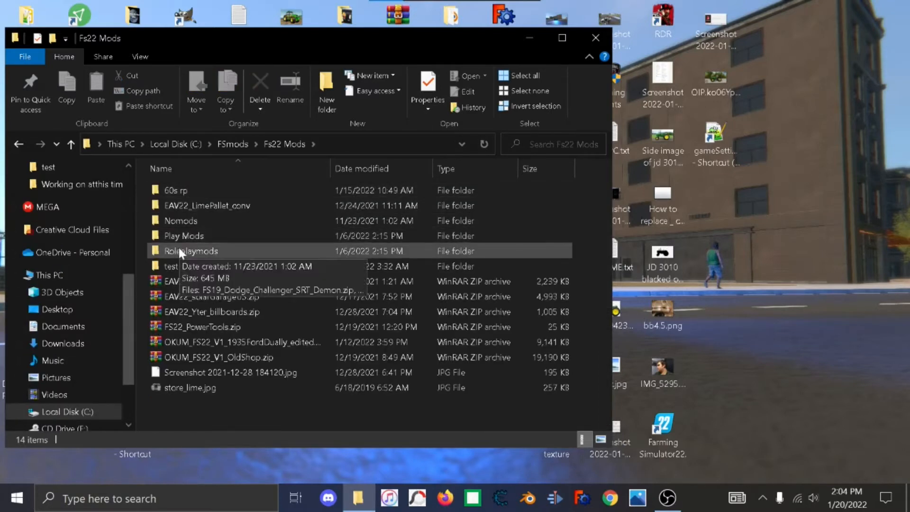
left_click(172, 266)
double_click(172, 266)
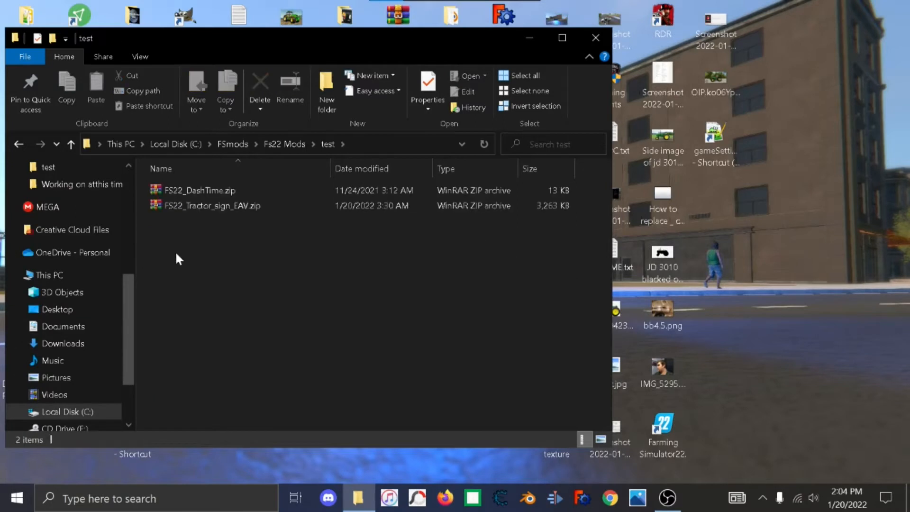
View modDesc.xml inside the FS22_DashTime.zip archive, and close both the file and the archive.
left_click(212, 192)
double_click(212, 192)
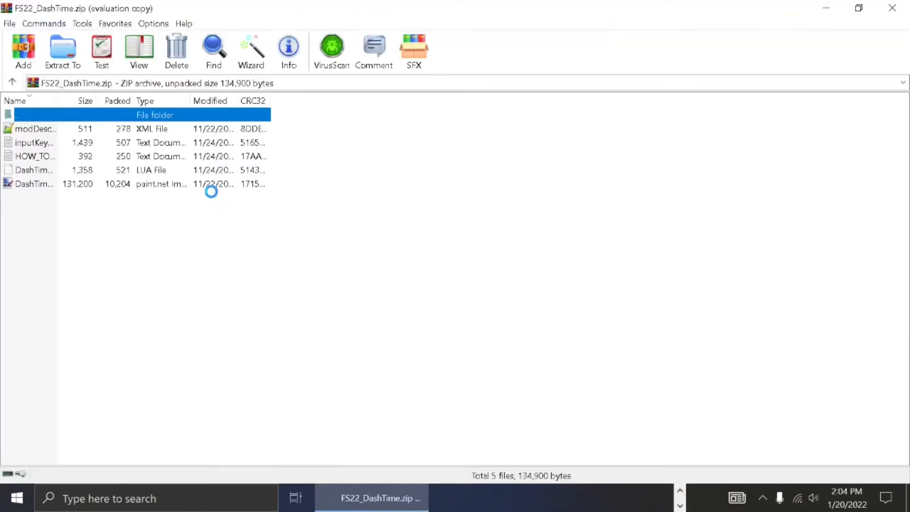
left_click(722, 15)
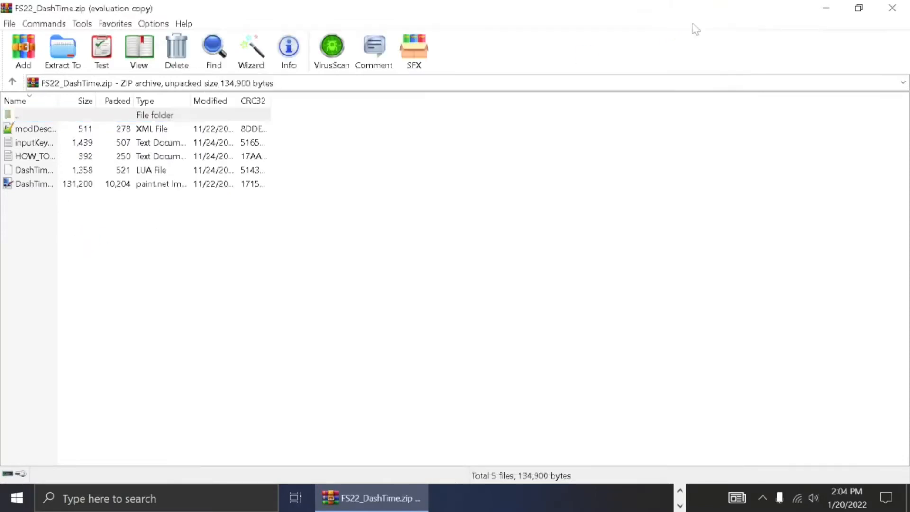
left_click(157, 134)
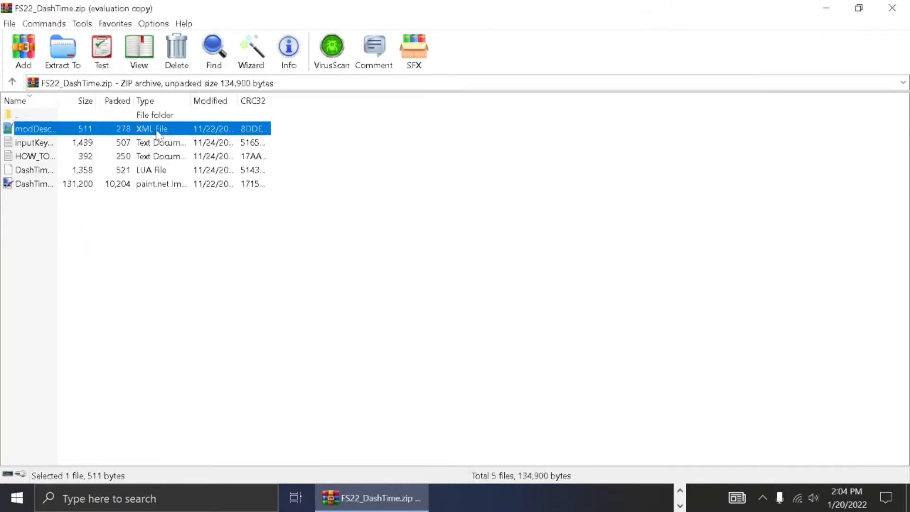
double_click(157, 133)
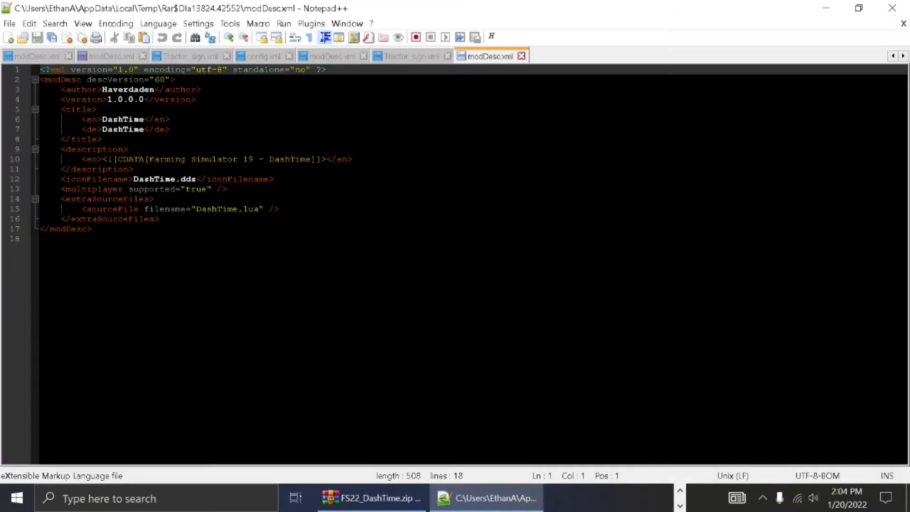
left_click(890, 12)
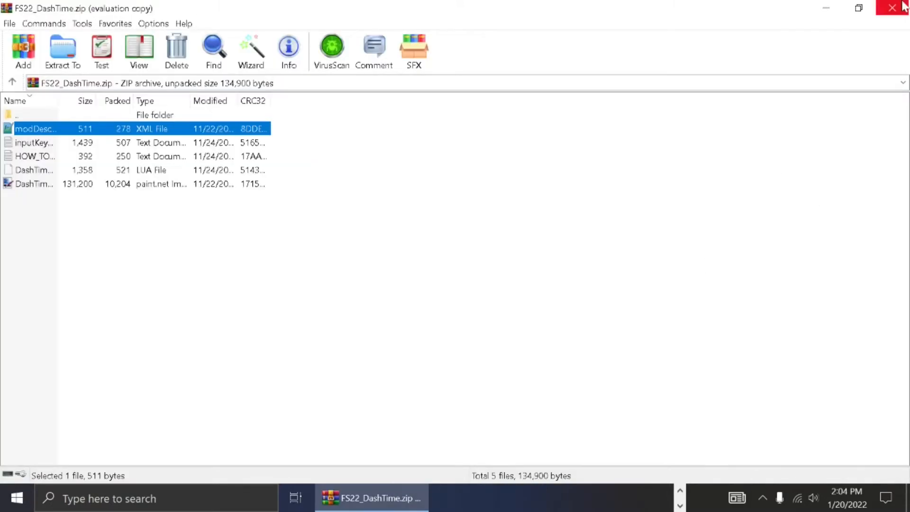
left_click(903, 7)
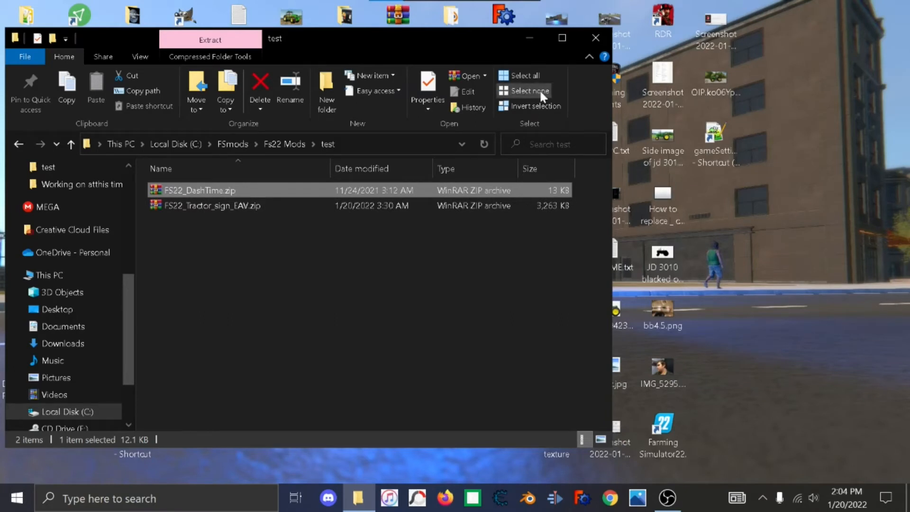
Close the test folder window and open Farming Simulator 22\Eav22_eavSigns from the desktop's Modding folder.
left_click(597, 37)
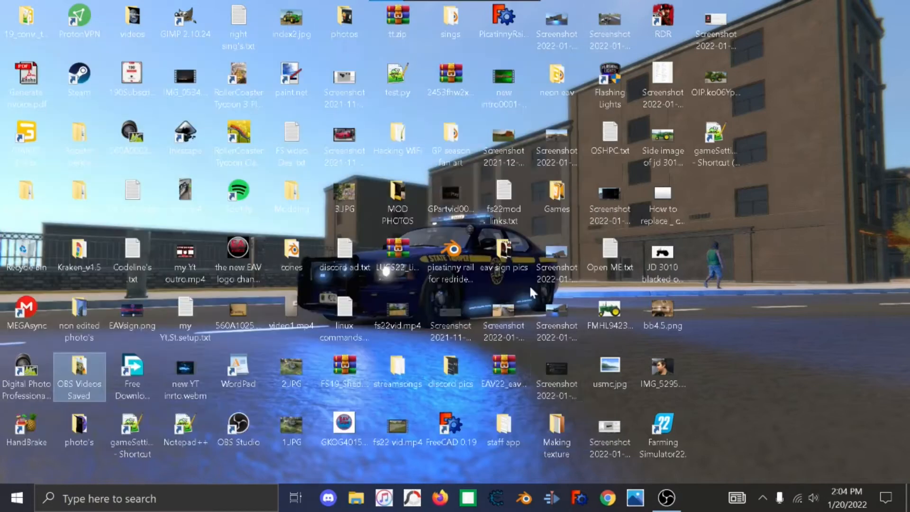
double_click(281, 199)
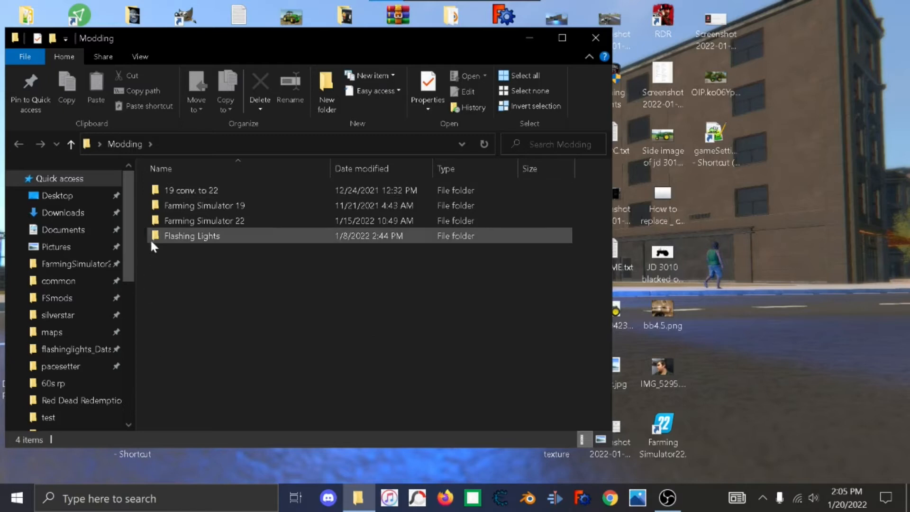
double_click(179, 220)
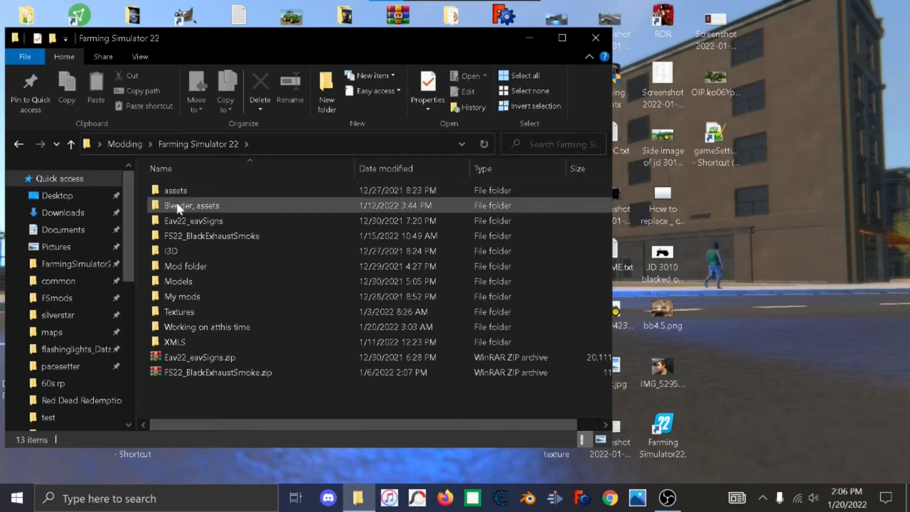
double_click(173, 221)
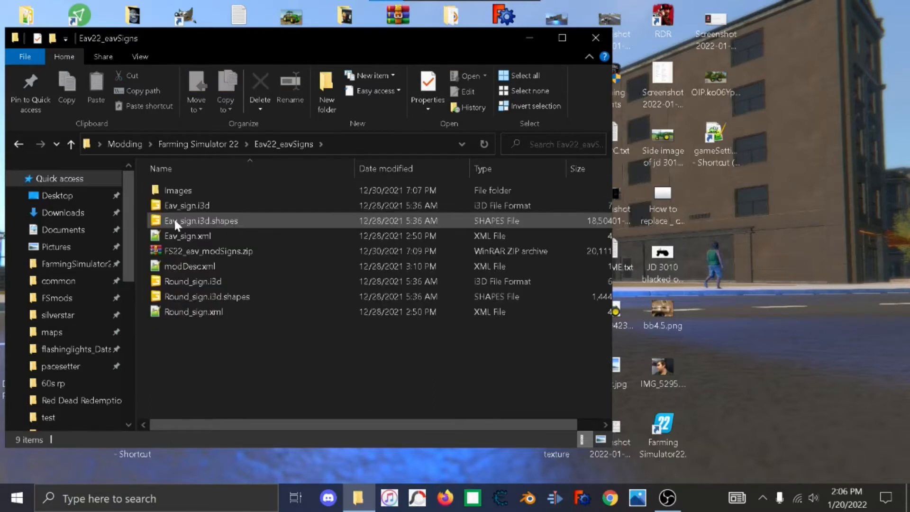
Select the Images folder together with Eav_sign.i3d, Eav_sign.i3d.shapes, Eav_sign.xml and modDesc.xml.
left_click(178, 190)
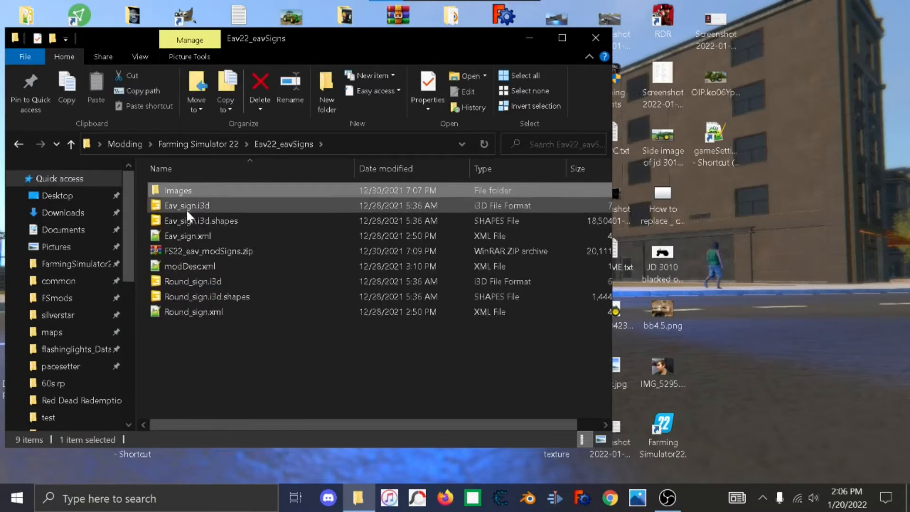
left_click(187, 206, "ctrl")
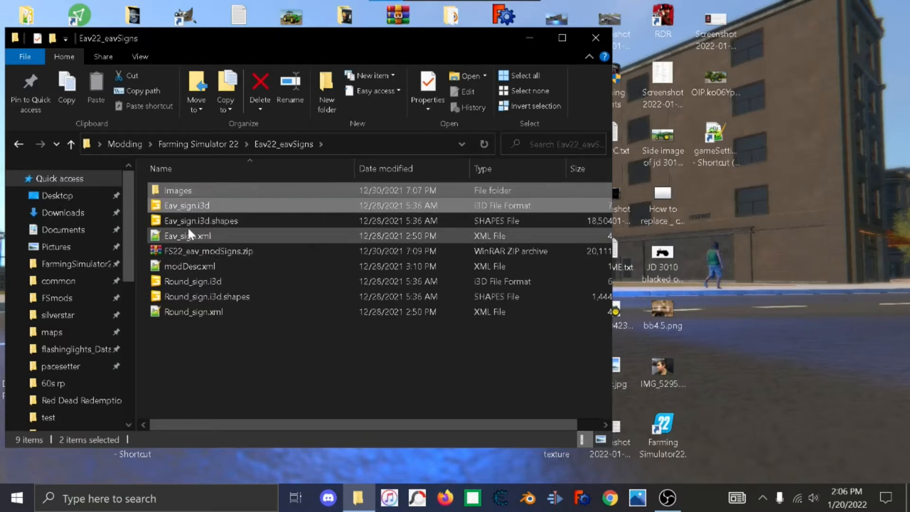
left_click(190, 222, "ctrl")
left_click(186, 237, "ctrl")
left_click(195, 265, "ctrl")
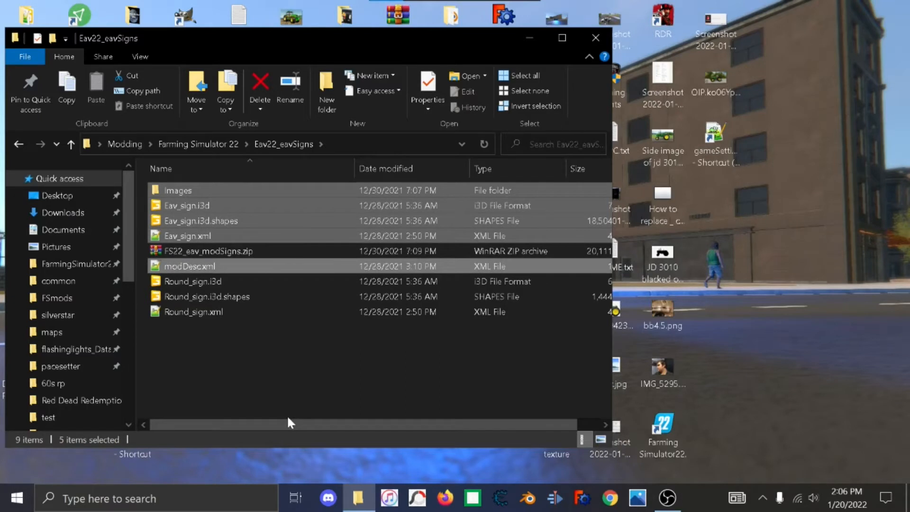
Go to the Working on atthis time folder within Farming Simulator 22 and select the eav tractor sing folder.
key("alt+Up")
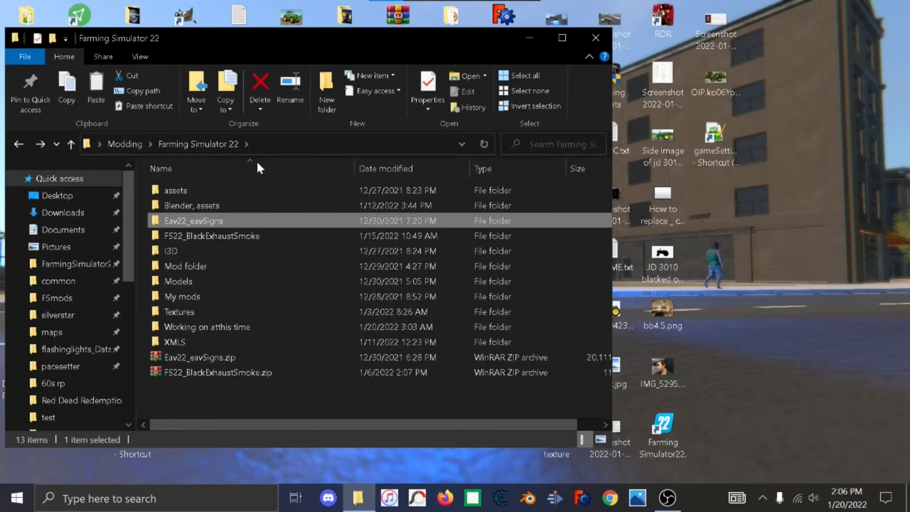
double_click(187, 327)
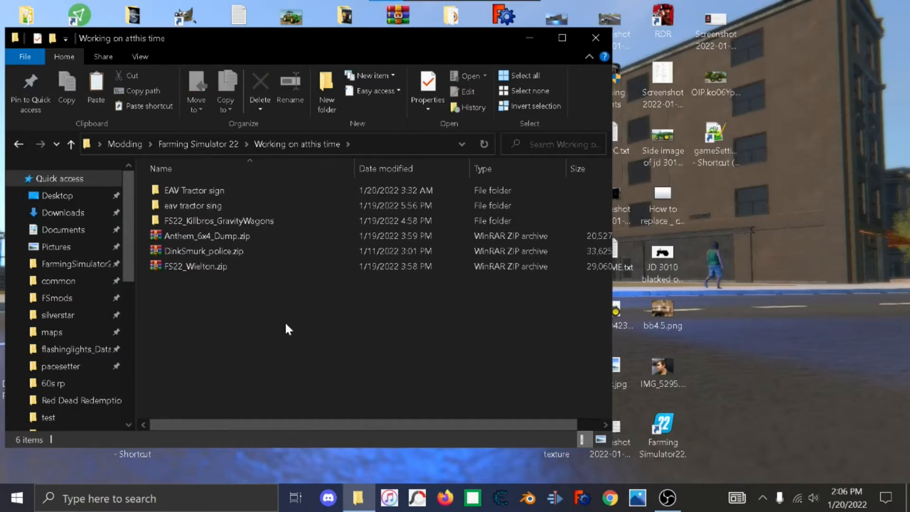
left_click(217, 207)
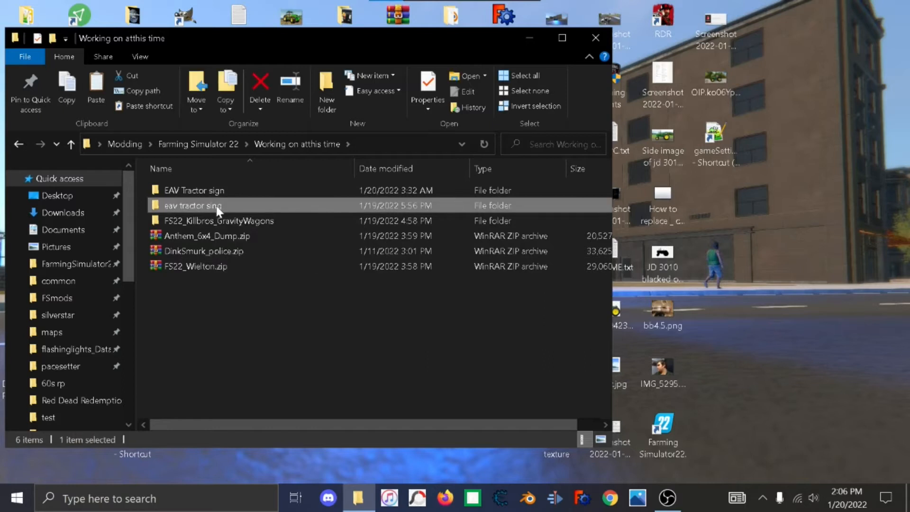
Delete the eav tractor sing folder and create a folder named Tractor sign in Working on atthis time.
key("Delete")
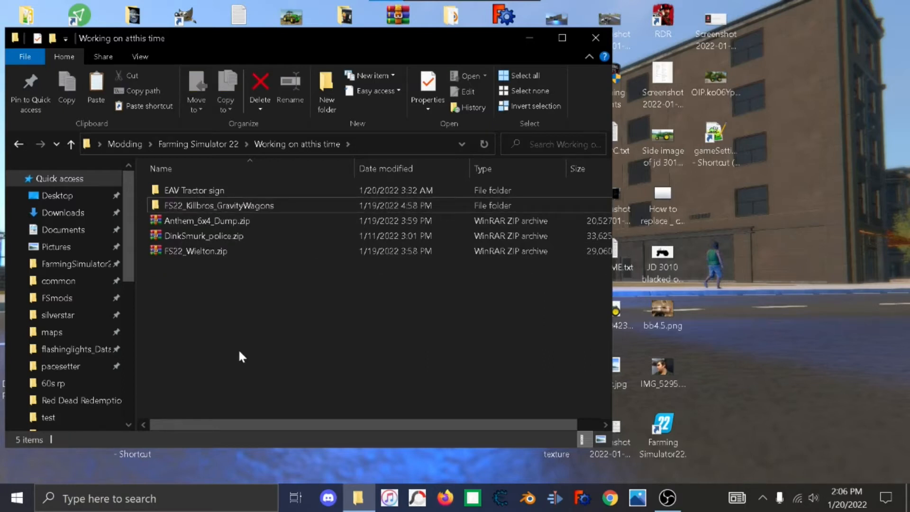
right_click(238, 348)
mouse_move(331, 317)
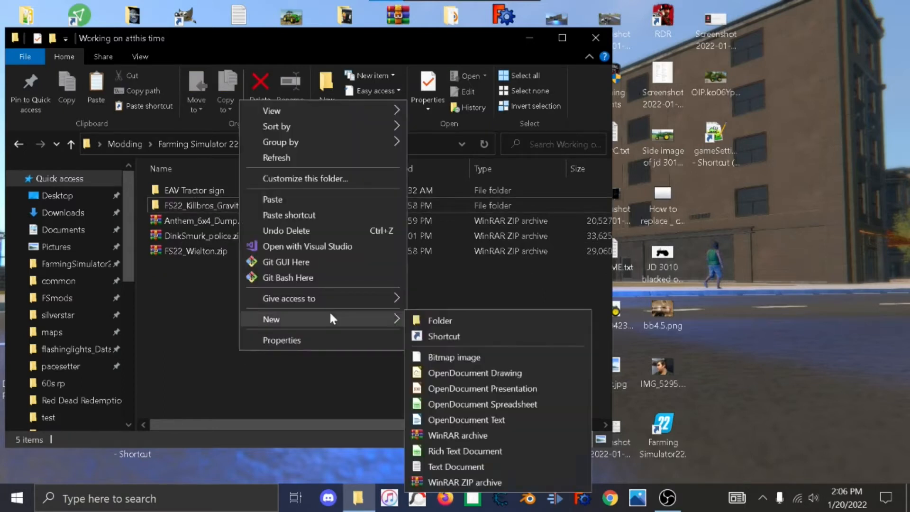
left_click(435, 327)
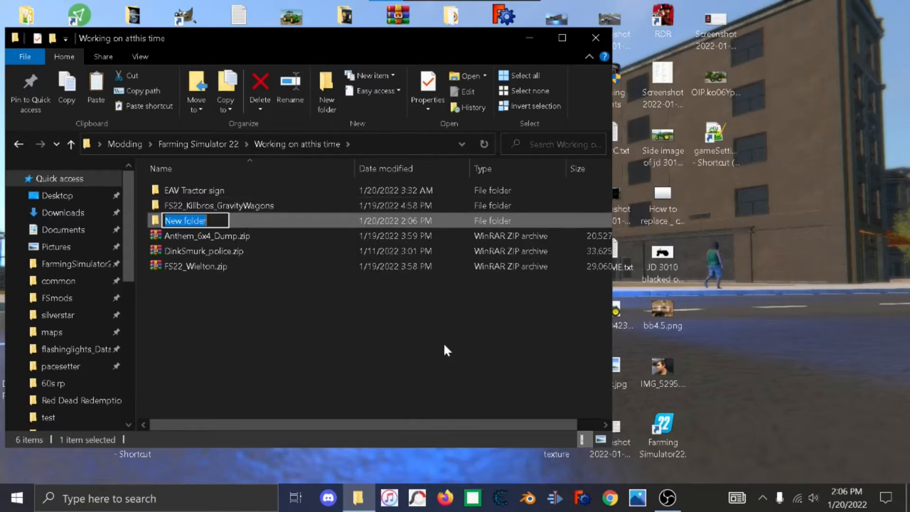
type("Trac")
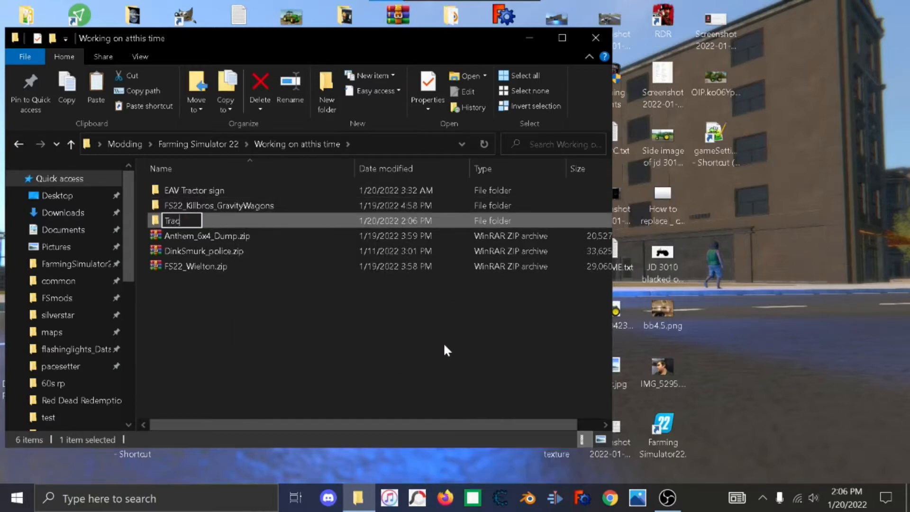
type("tor sign")
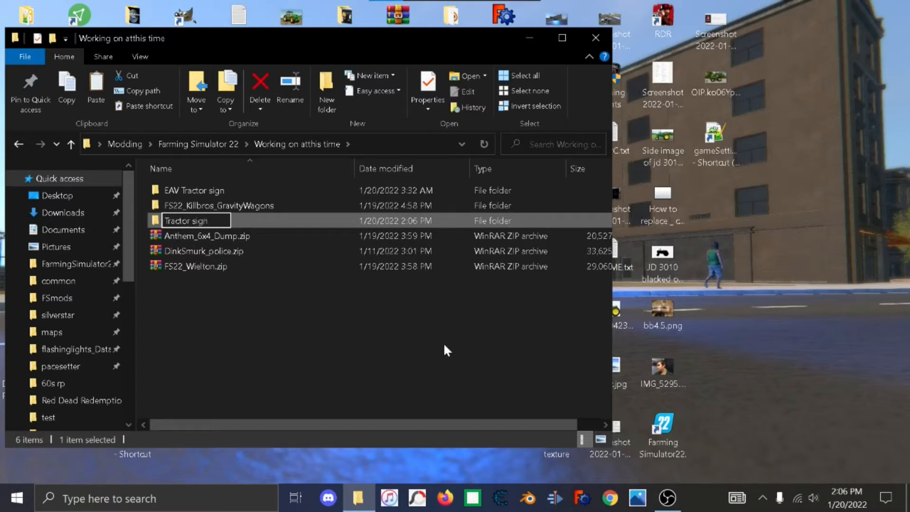
key("Return")
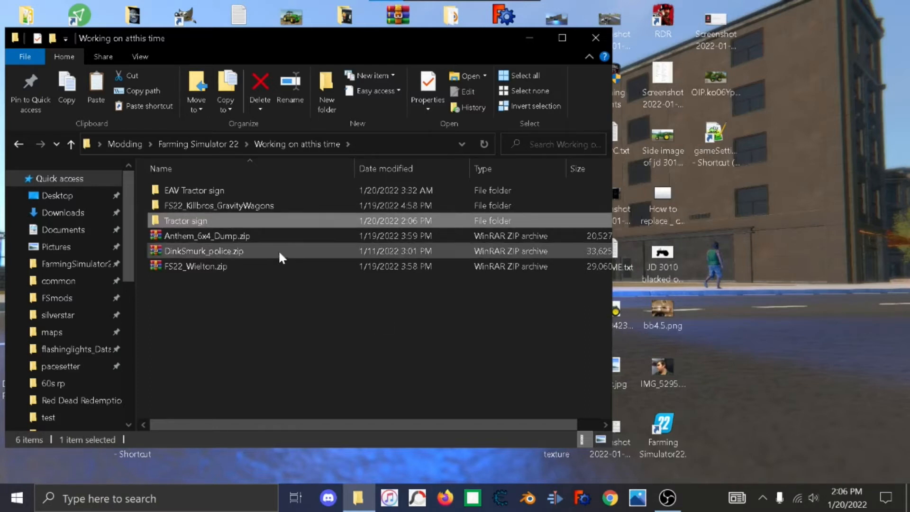
Paste the copied Images folder, Eav_sign files and modDesc.xml into the Tractor sign folder.
double_click(304, 222)
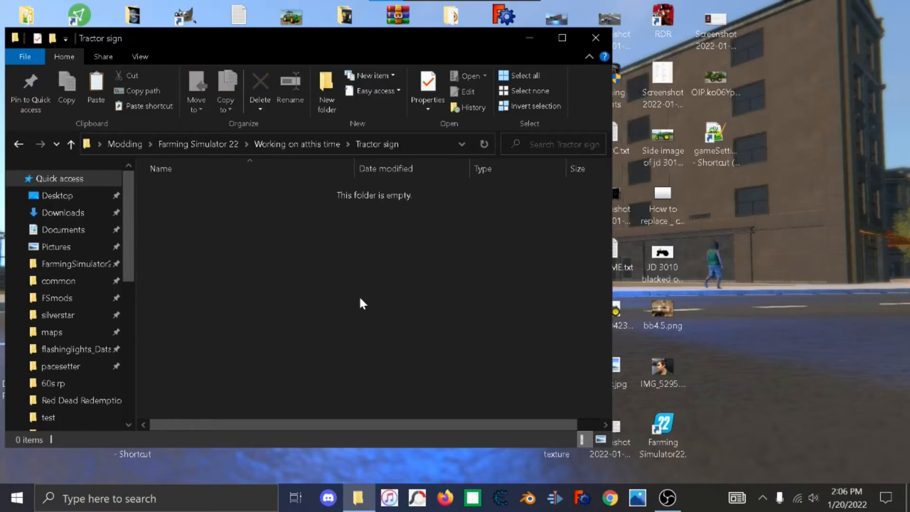
key("ctrl+v")
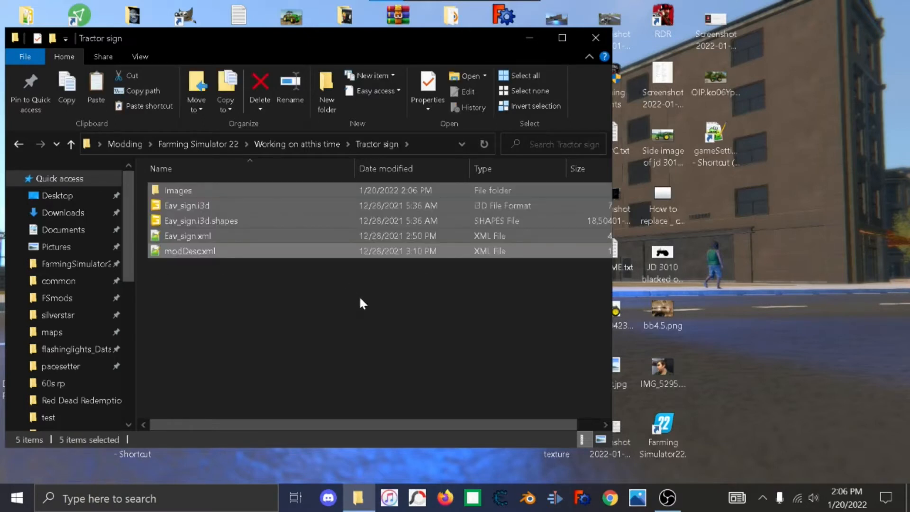
left_click(360, 299)
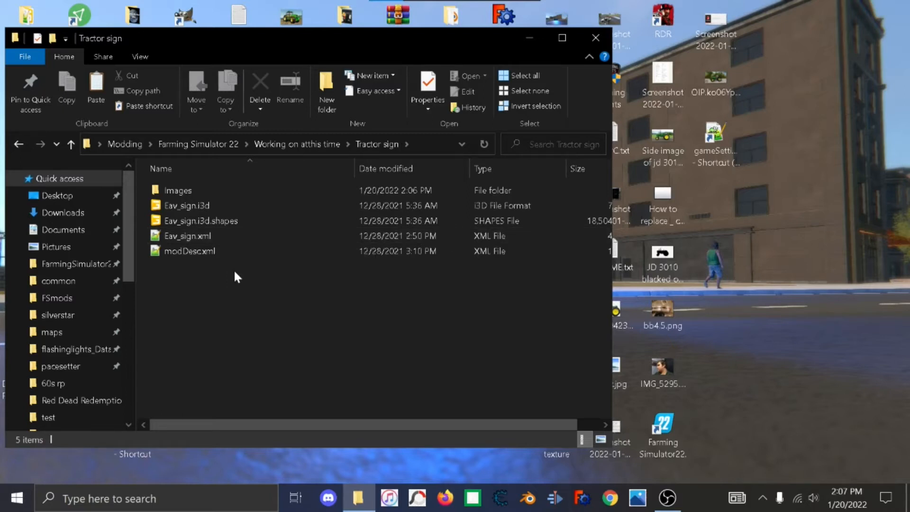
Create a folder named Textures inside the Tractor sign folder.
right_click(235, 271)
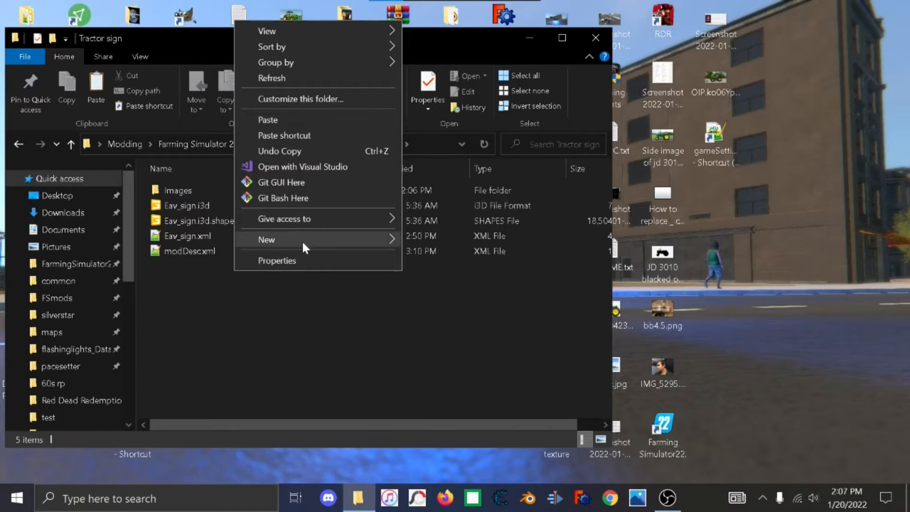
mouse_move(303, 242)
left_click(459, 243)
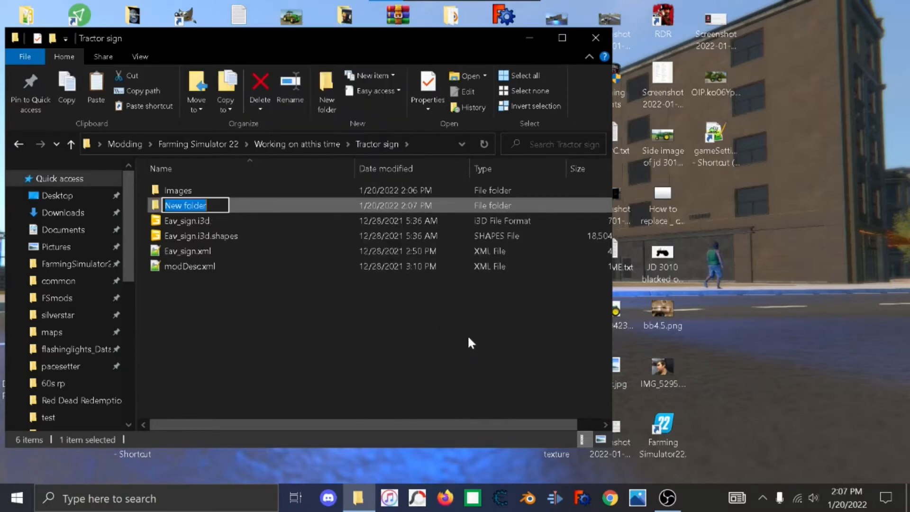
type("T")
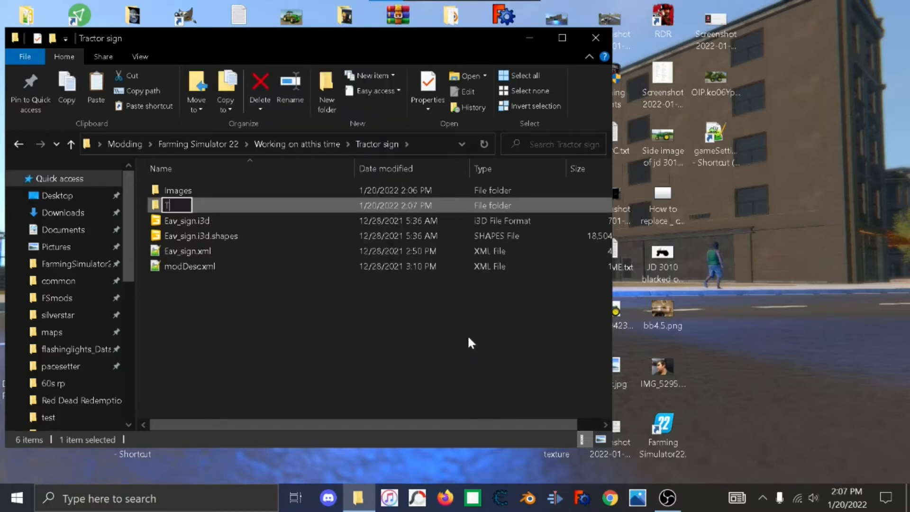
type("extures")
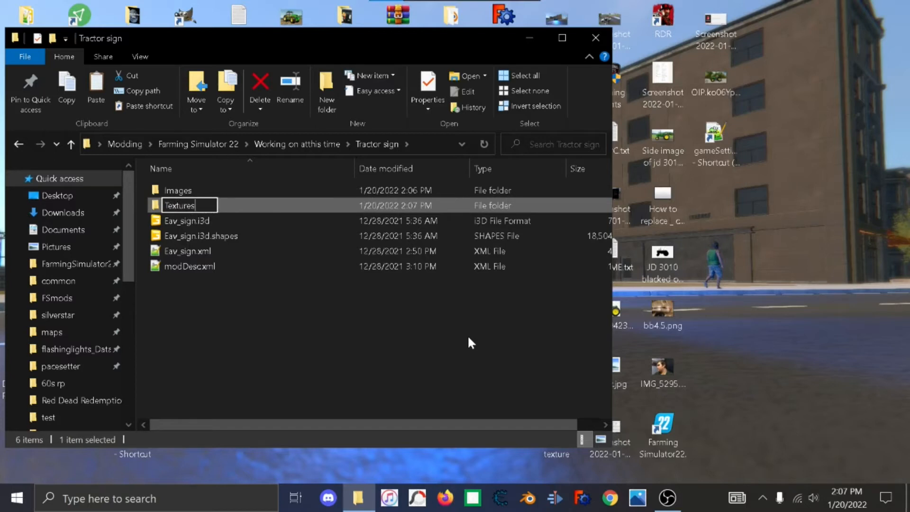
key("Return")
Create a folder named Models inside the Tractor sign folder.
right_click(337, 323)
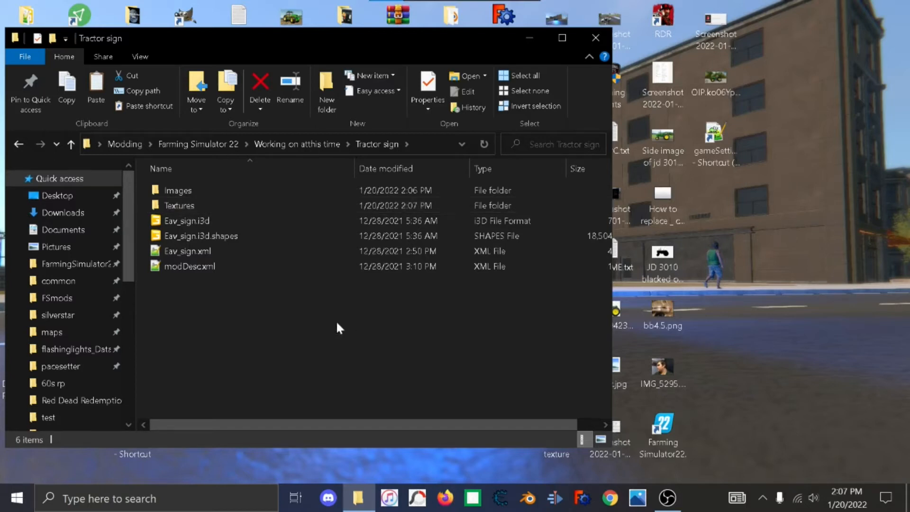
mouse_move(395, 284)
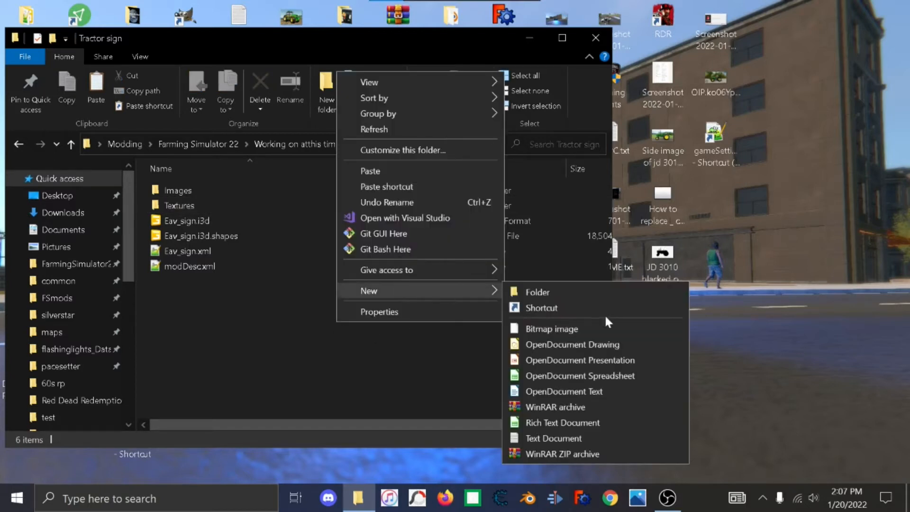
left_click(563, 291)
type("Models")
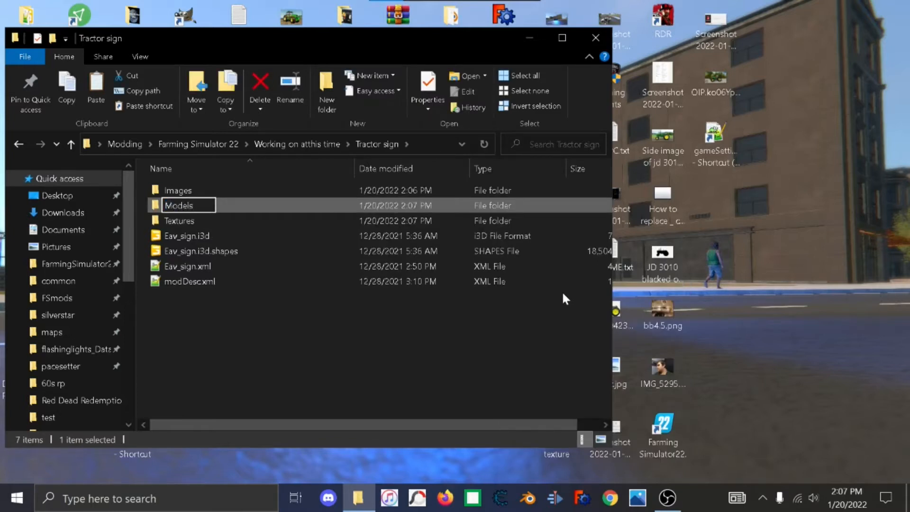
key("Return")
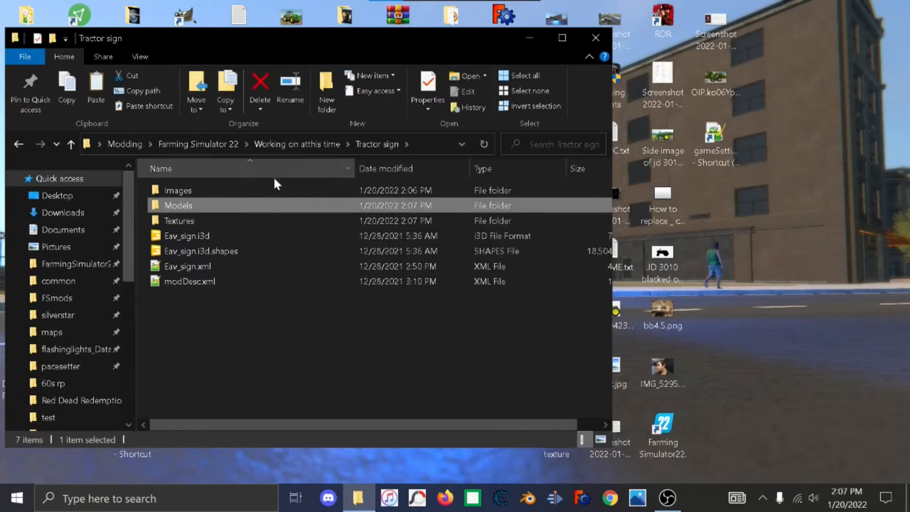
Go to the Textures folder of EAV Tractor sign and select its two JPG textures together with jd,eavlogo.dds.
double_click(272, 204)
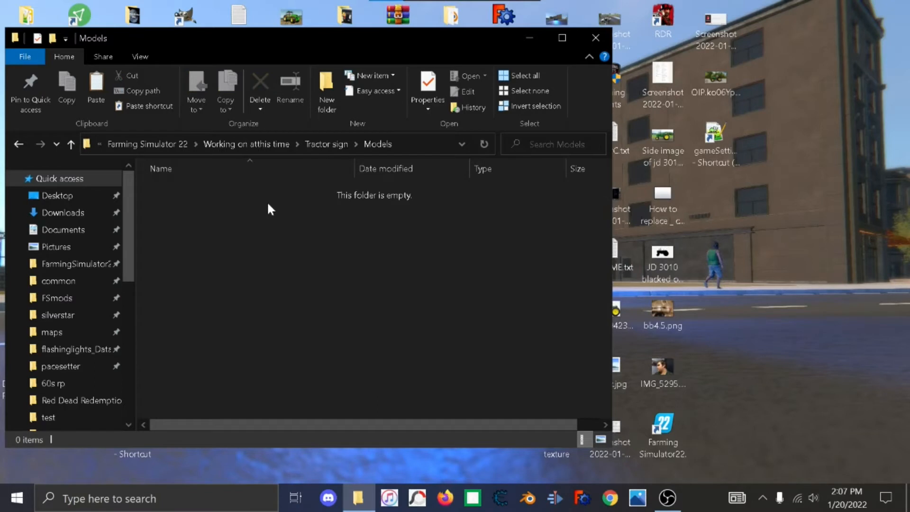
left_click(246, 145)
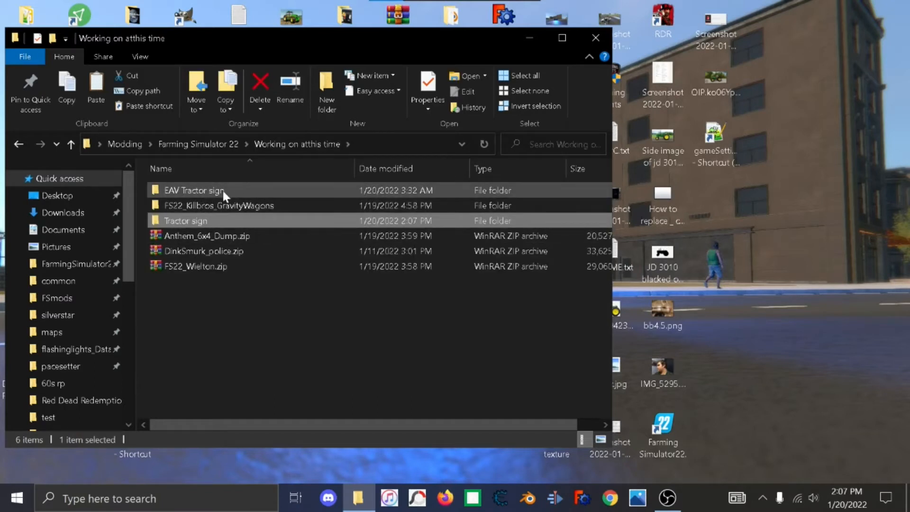
double_click(223, 190)
left_click(195, 221)
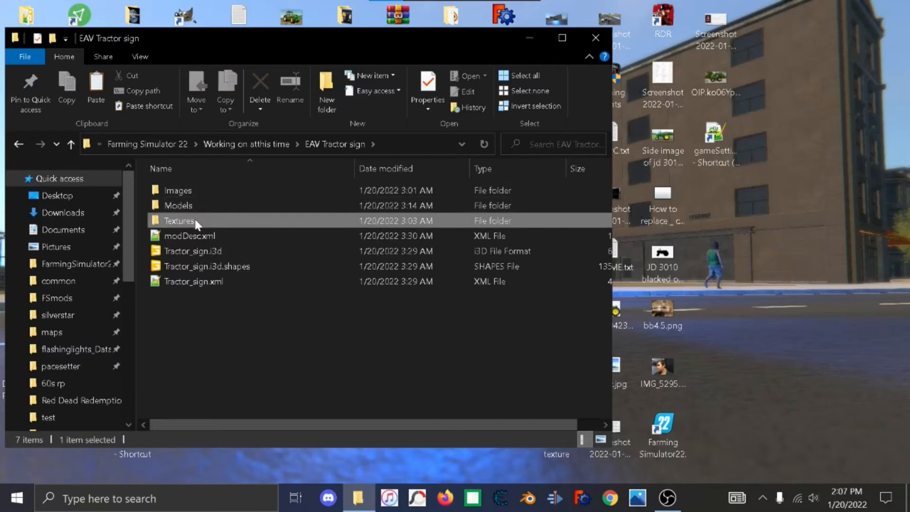
double_click(196, 222)
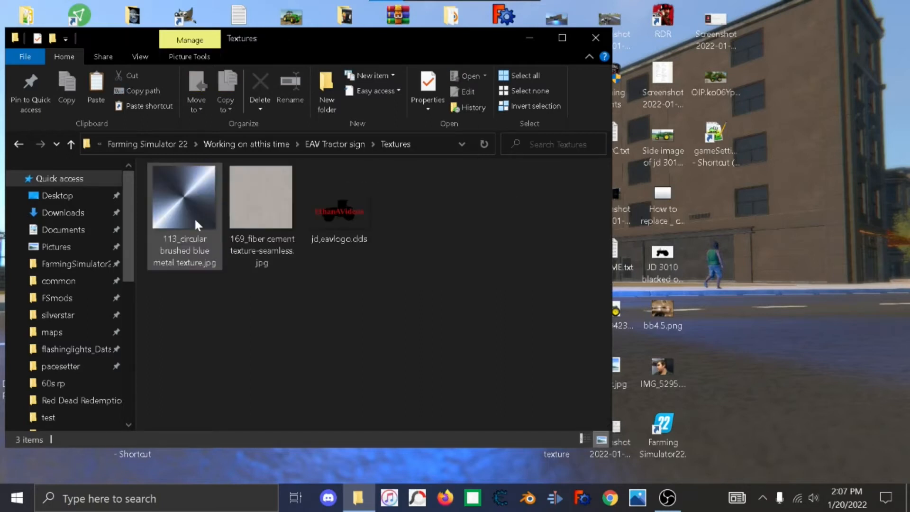
mouse_move(355, 216)
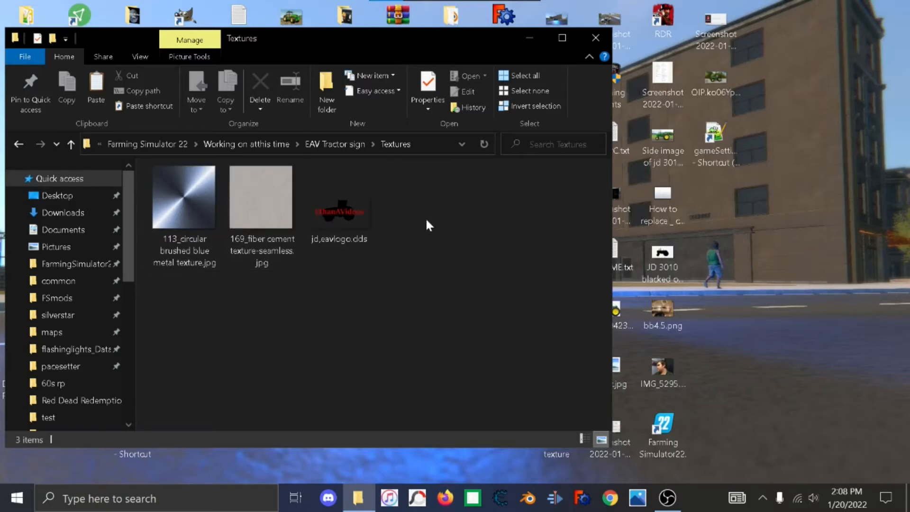
left_click_drag(440, 216, 125, 206)
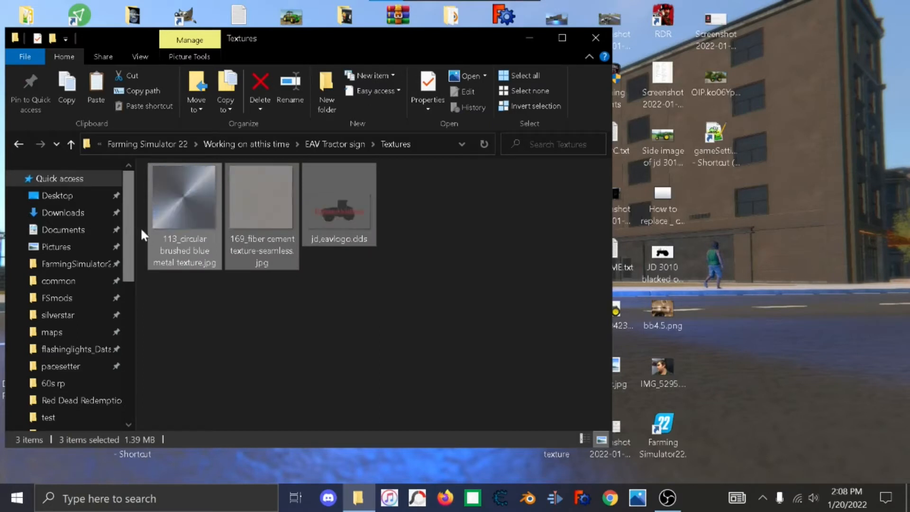
Paste the three texture files into the Textures folder of Tractor sign and refresh the view.
left_click(264, 144)
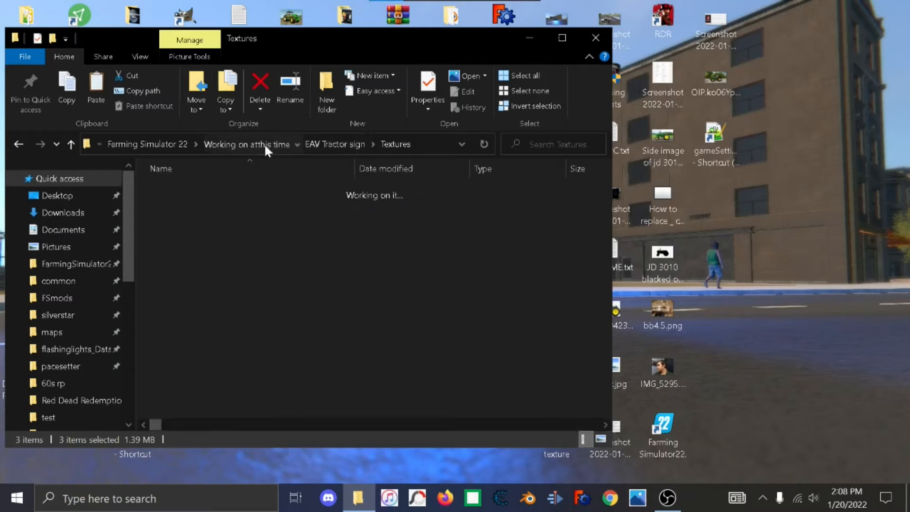
double_click(179, 221)
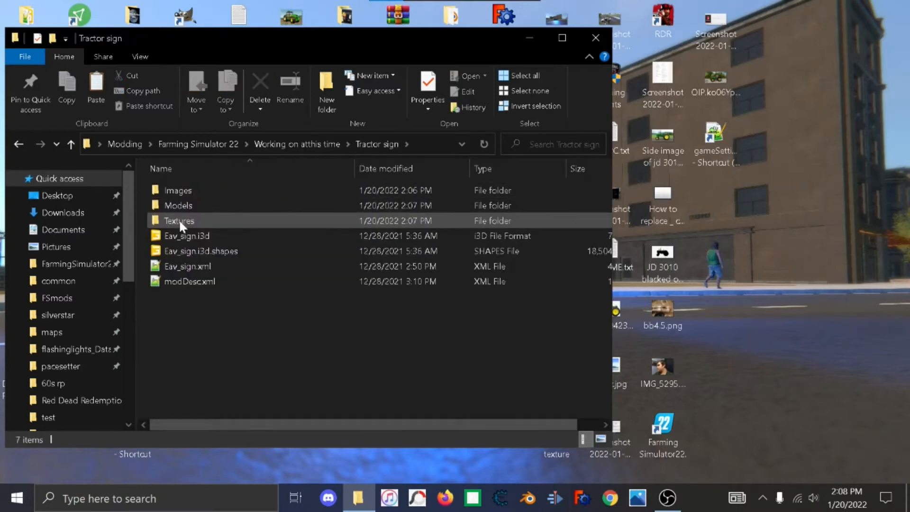
double_click(203, 225)
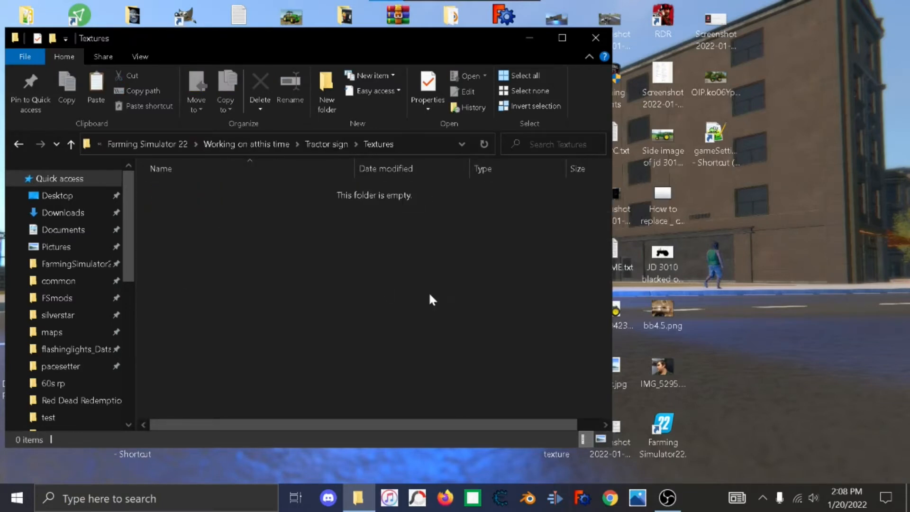
key("ctrl+v")
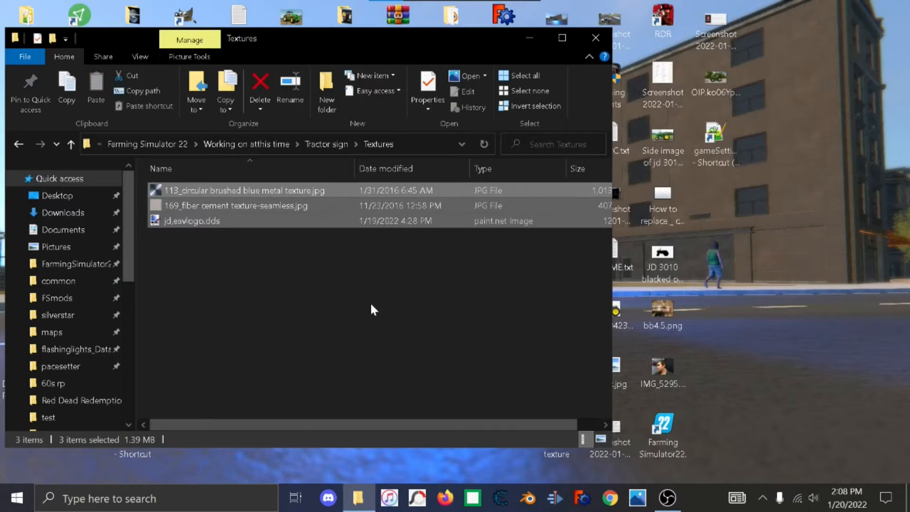
right_click(374, 310)
left_click(401, 115)
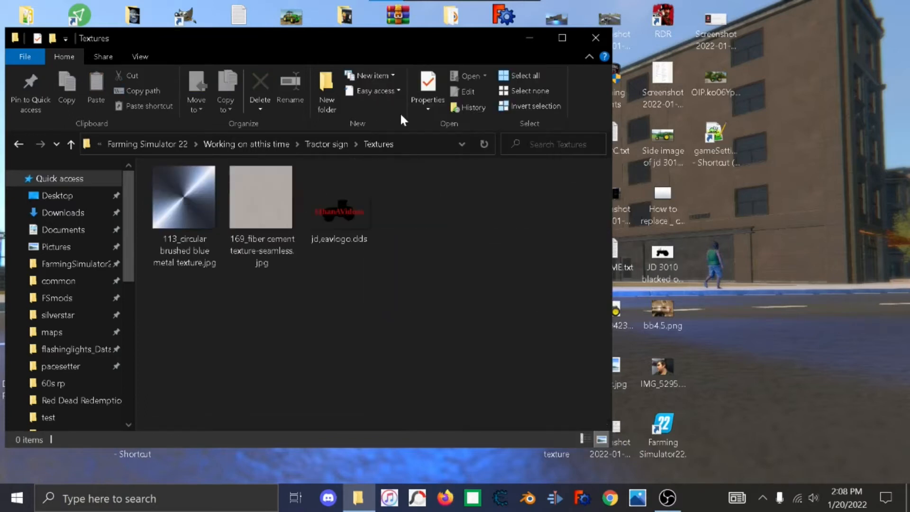
Return to the Working on atthis time folder and delete the EAV Tractor sign folder.
left_click(324, 144)
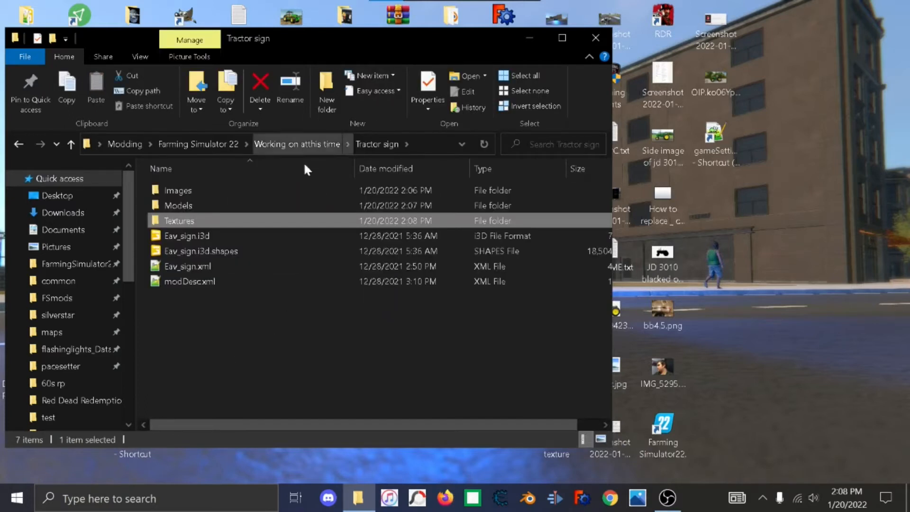
left_click(277, 152)
left_click(214, 194)
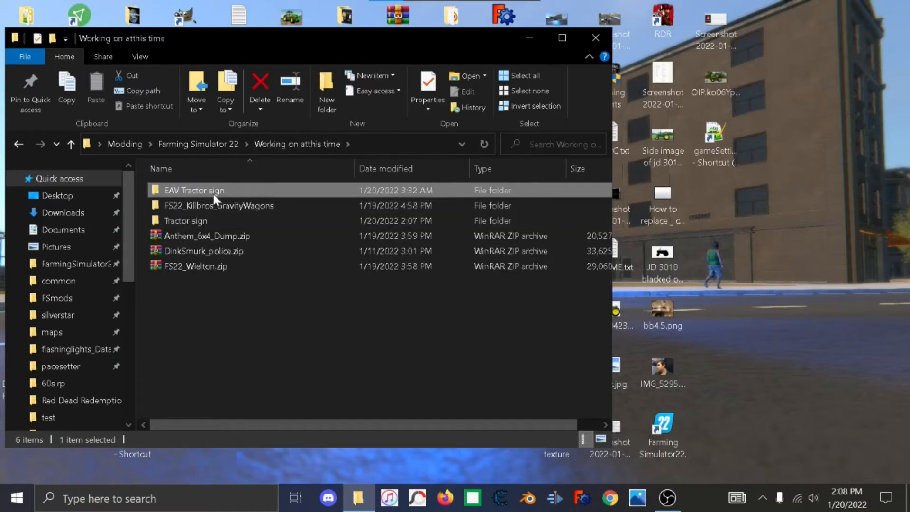
key("Delete")
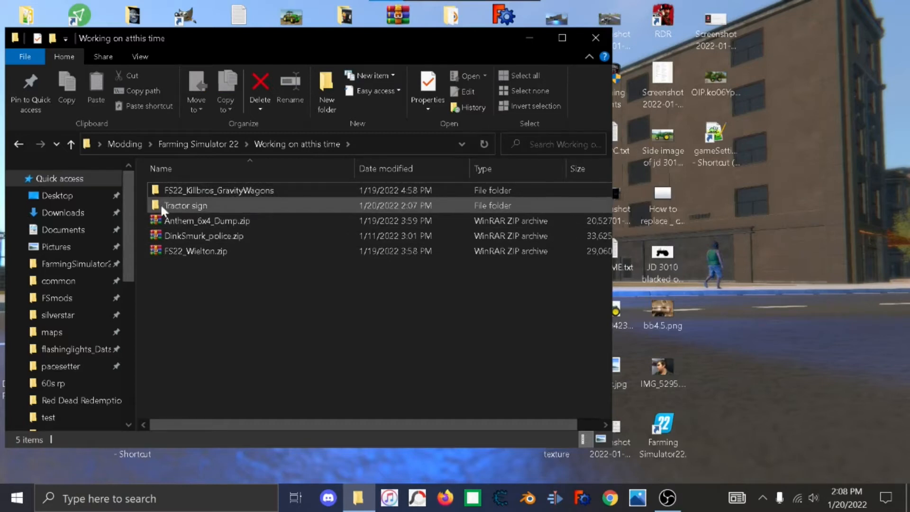
Create a new text document inside the Models folder of Tractor sign.
double_click(161, 205)
double_click(177, 203)
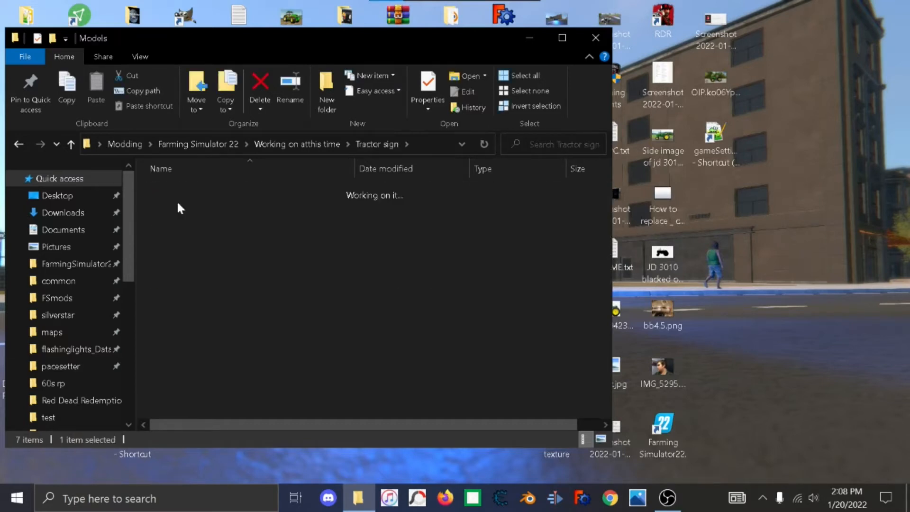
right_click(223, 231)
mouse_move(269, 453)
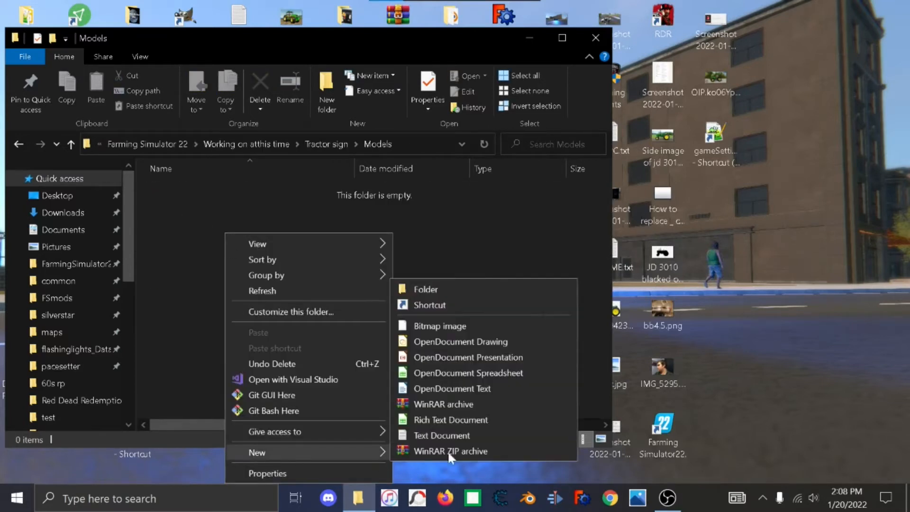
left_click(456, 432)
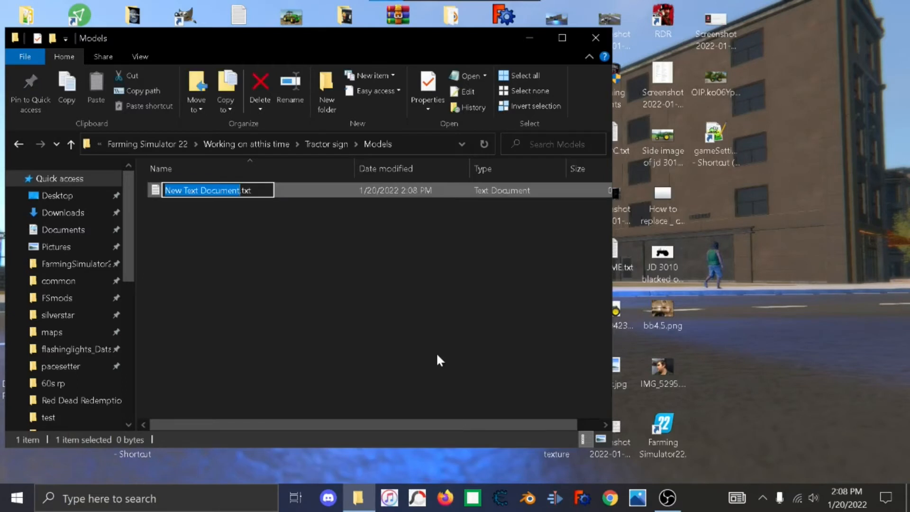
Rename the new text document as Tractor Sign.blend, accepting the extension change, and open it in Blender.
key("ctrl+a")
type("Tract")
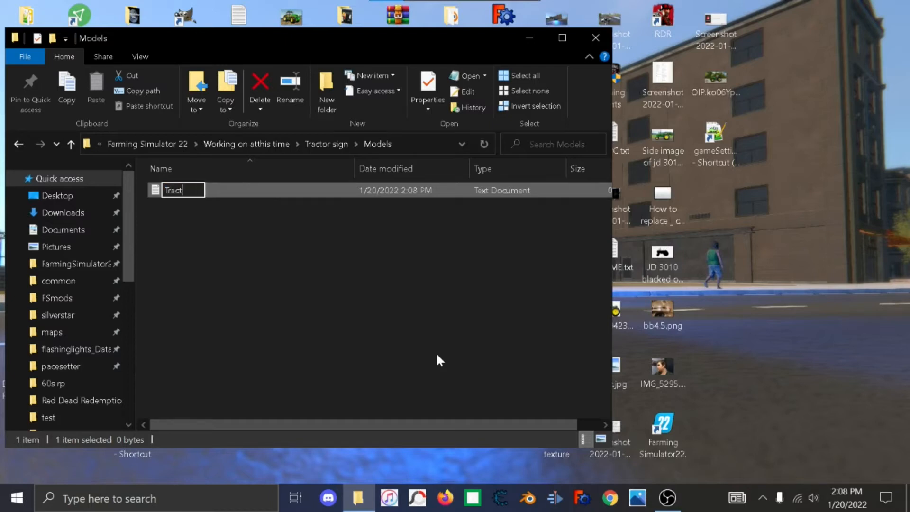
type("or Sig")
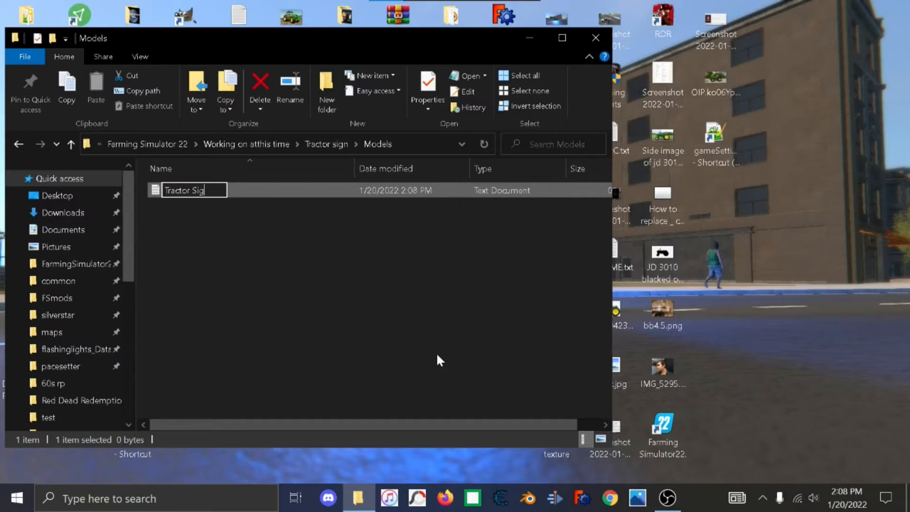
type("n.blend")
key("Return")
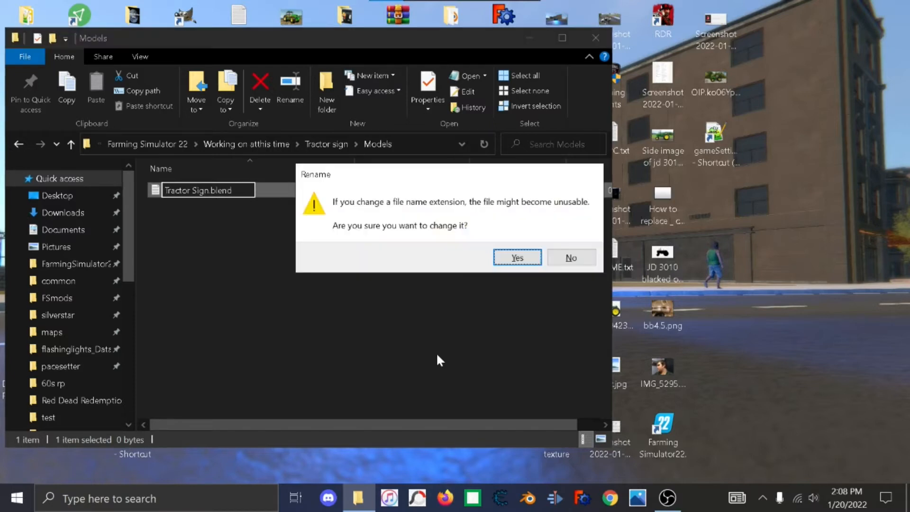
key("Return")
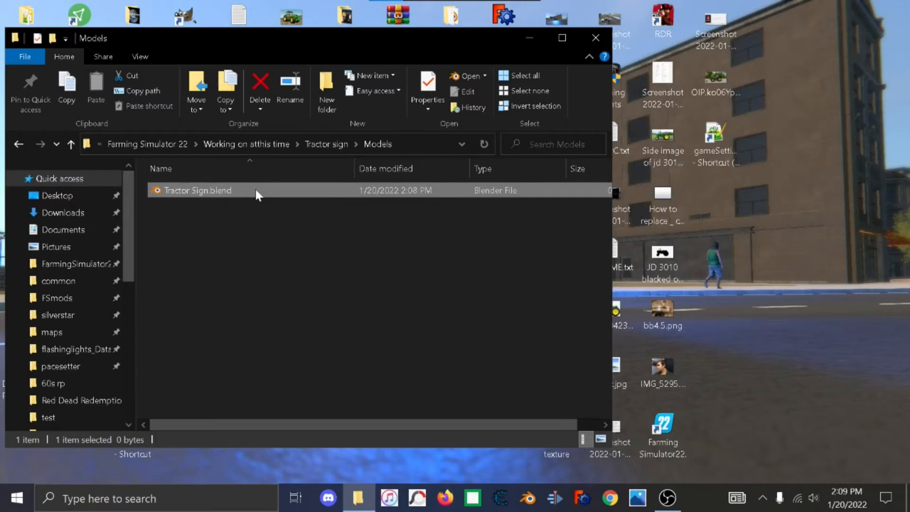
double_click(256, 189)
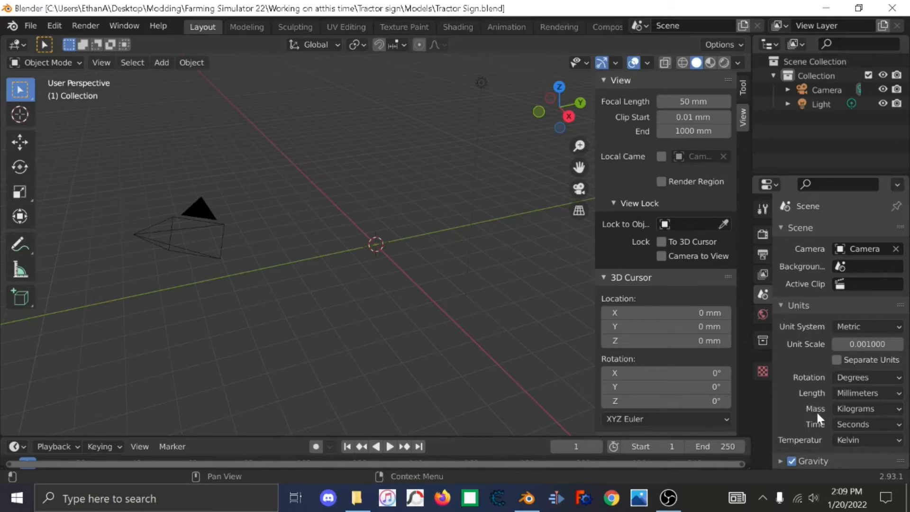
Set the scene's length unit to Meters and its unit scale to 1.0.
left_click(844, 393)
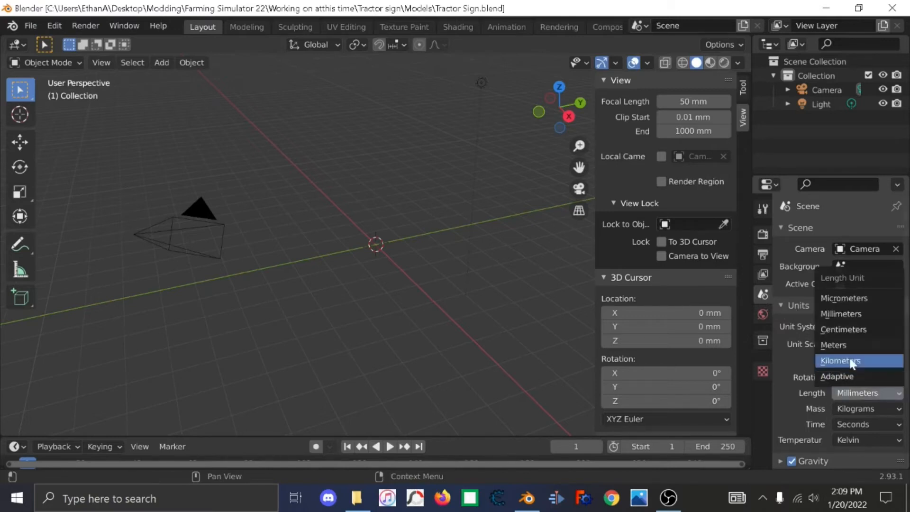
left_click(839, 345)
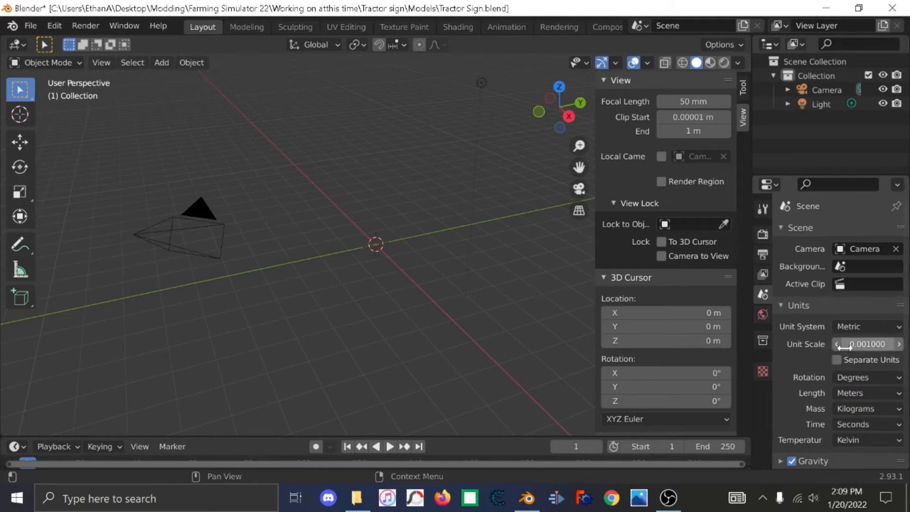
left_click(844, 349)
type("0.0011.0")
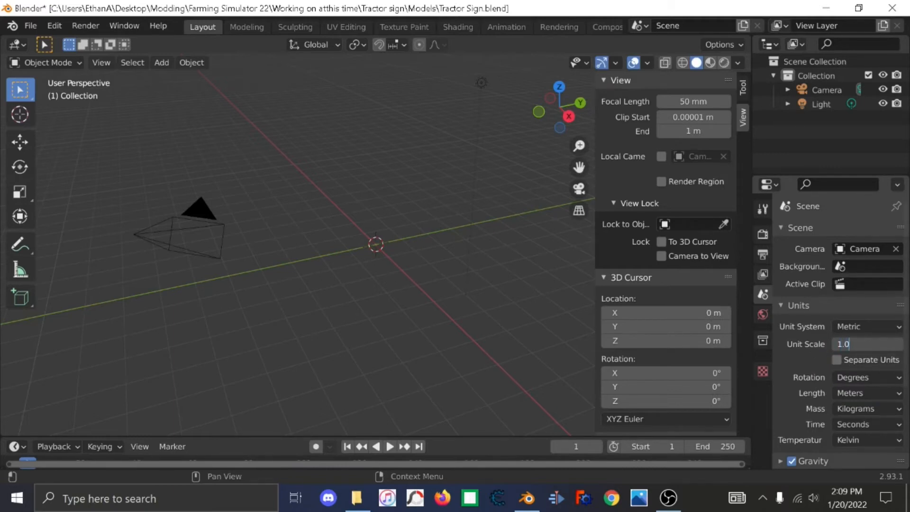
key("Return")
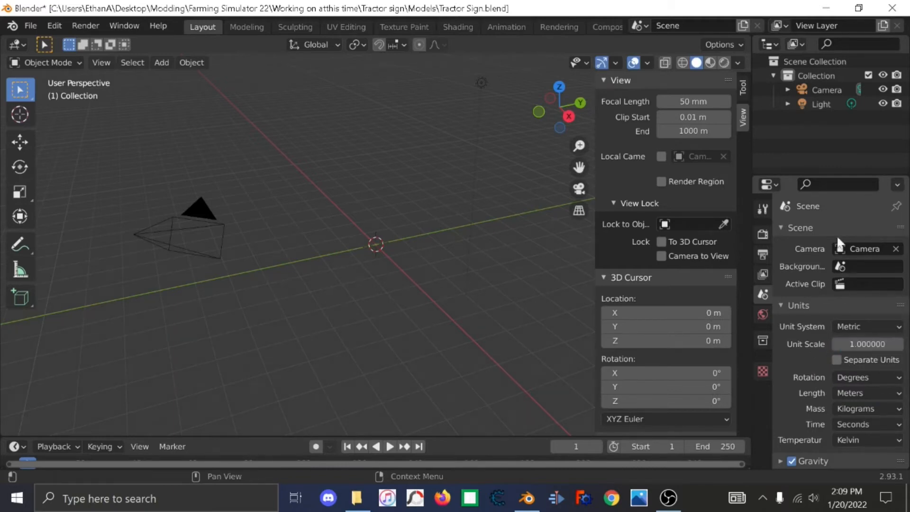
Set the grid scale in the viewport overlays to 1.0.
left_click(646, 63)
left_click(625, 147)
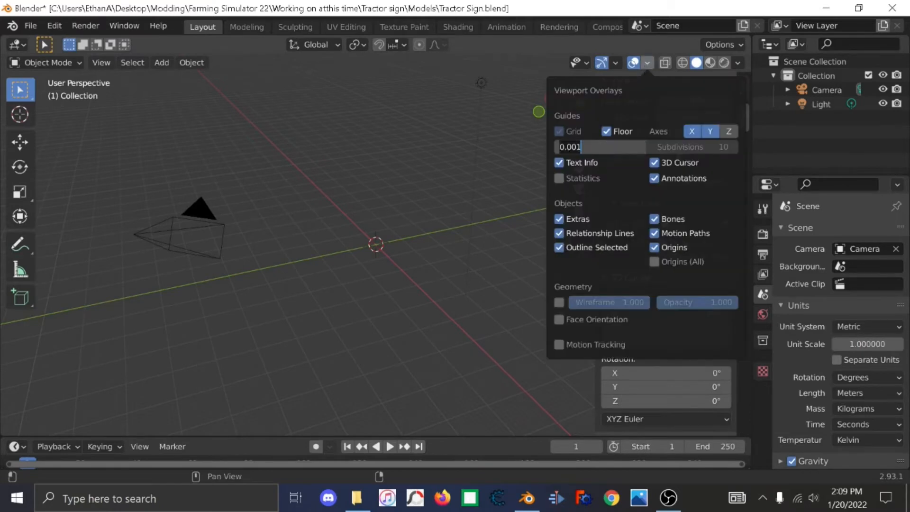
type("1.0")
key("Return")
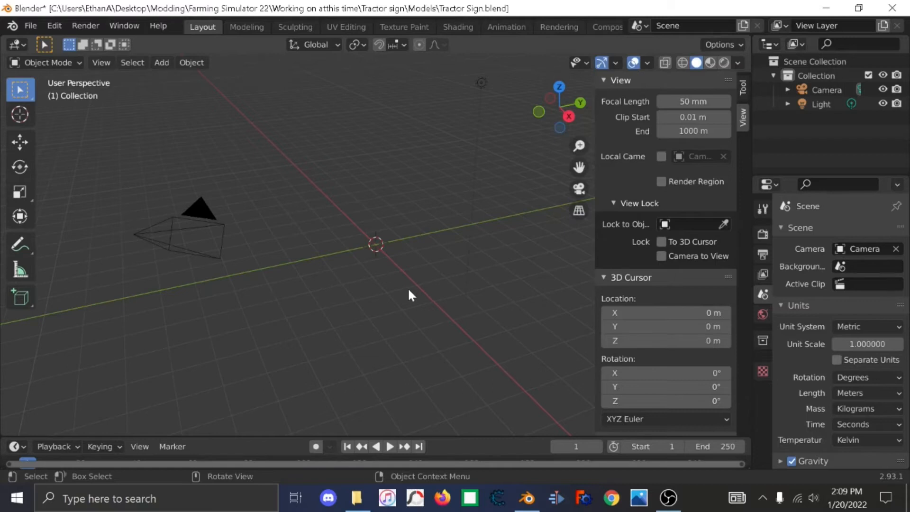
Add a cube mesh at the world origin.
middle_click_drag(366, 278, 575, 183)
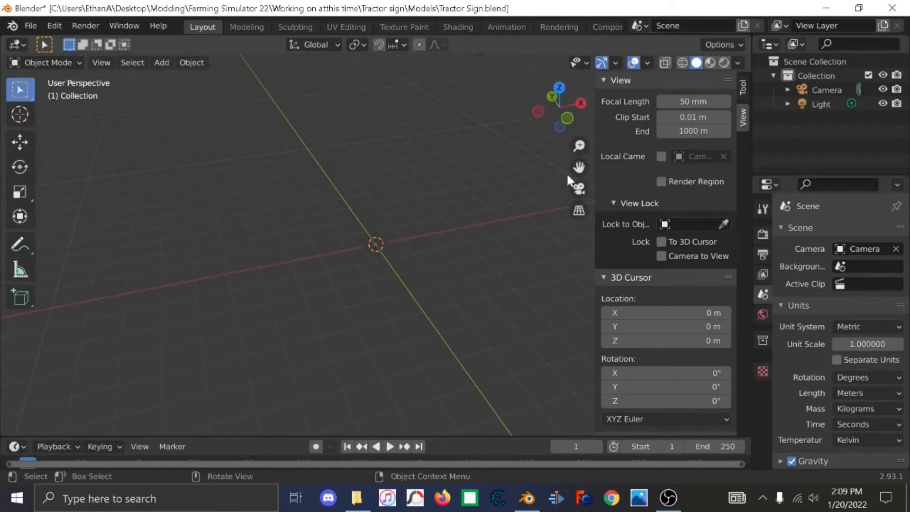
mouse_move(579, 167)
left_mouse_down()
mouse_move(662, 258)
mouse_move(512, 53)
mouse_move(531, 160)
mouse_move(566, 174)
left_mouse_up()
mouse_move(381, 260)
middle_mouse_down()
mouse_move(353, 268)
mouse_move(395, 272)
mouse_move(385, 273)
middle_mouse_up()
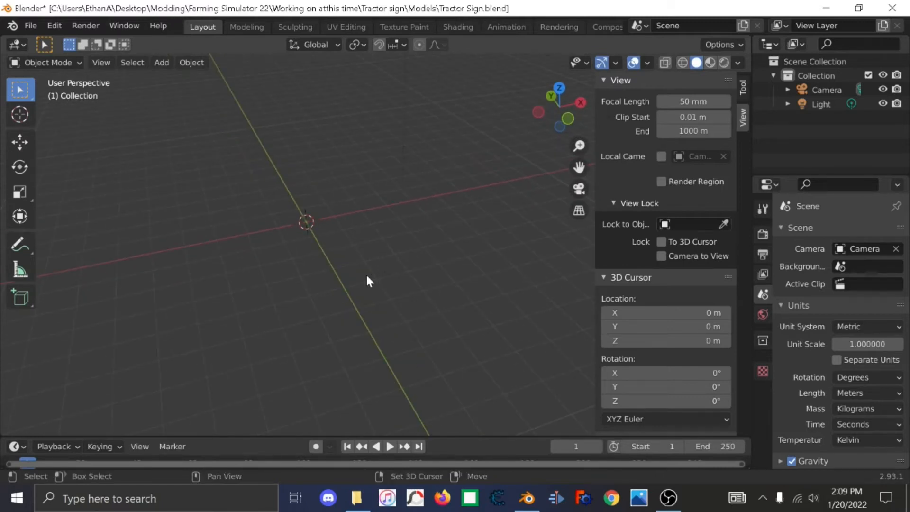
key("shift+a")
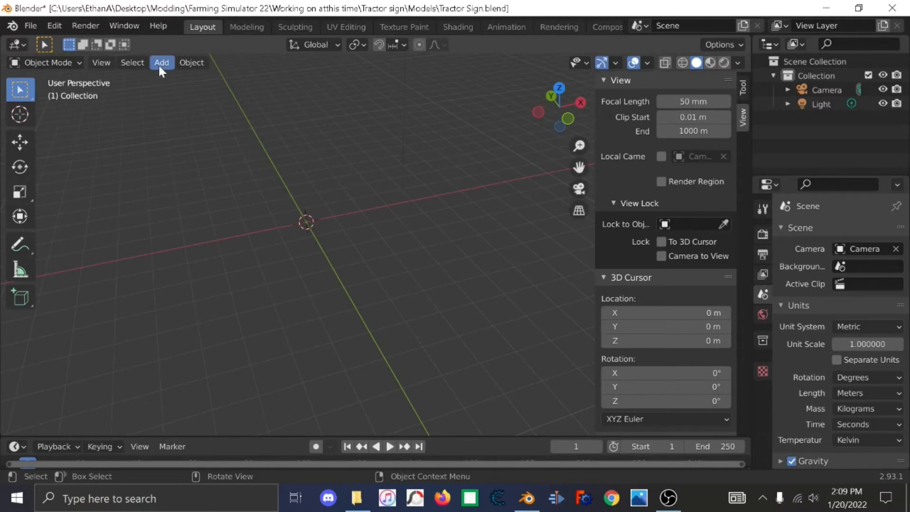
left_click(160, 63)
key("shift+a")
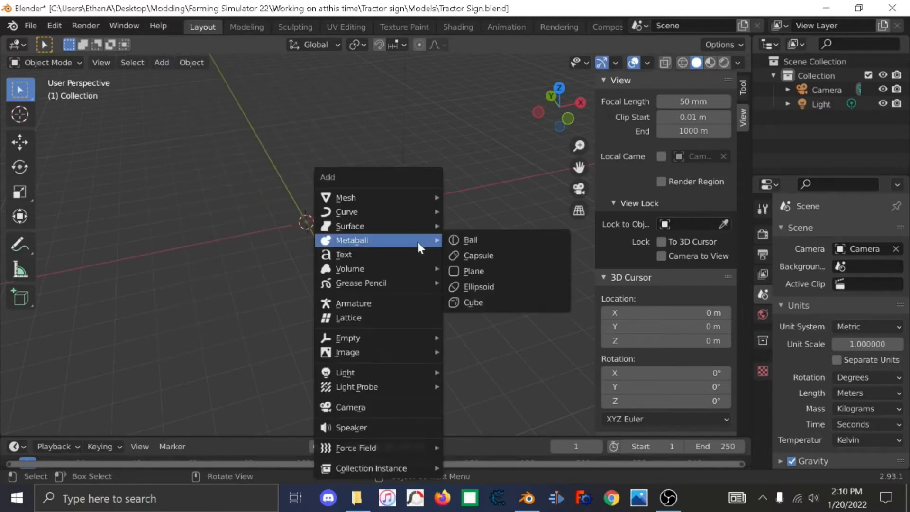
mouse_move(387, 203)
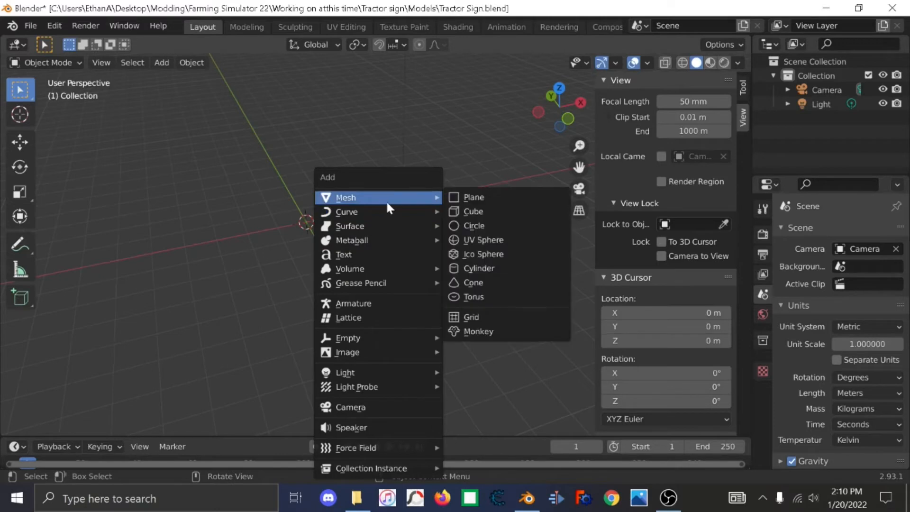
left_click(466, 213)
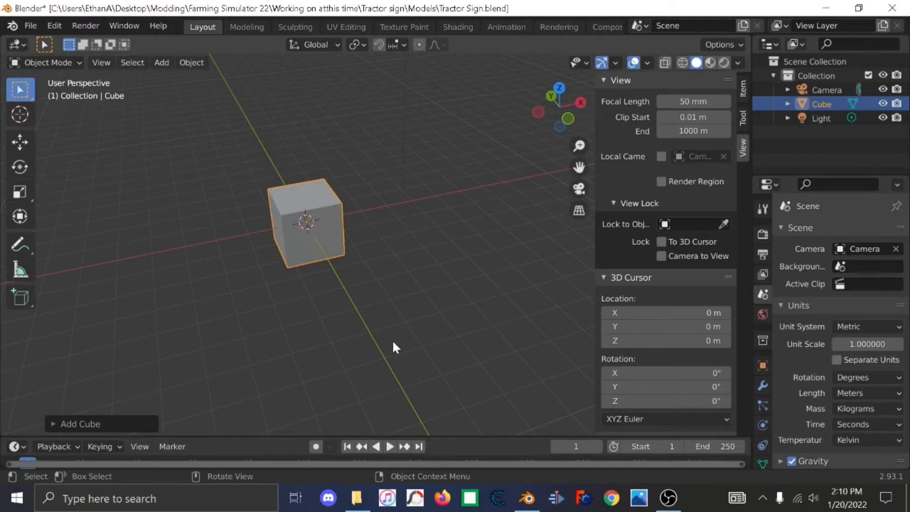
Examine the cube from several angles and distances, from close up to its front face.
scroll(393, 342, "up", 5)
scroll(393, 341, "down", 4)
scroll(393, 342, "up", 5)
scroll(393, 341, "down", 5)
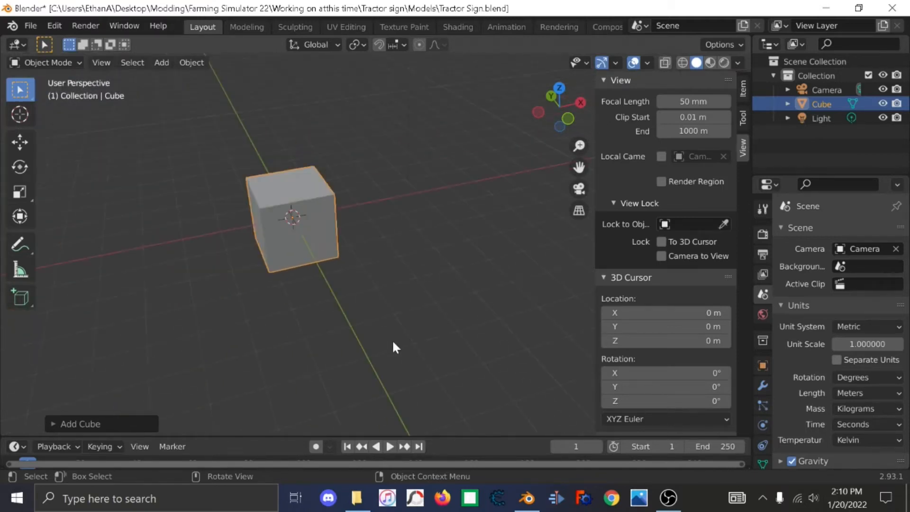
scroll(393, 342, "up", 8)
scroll(392, 340, "down", 6)
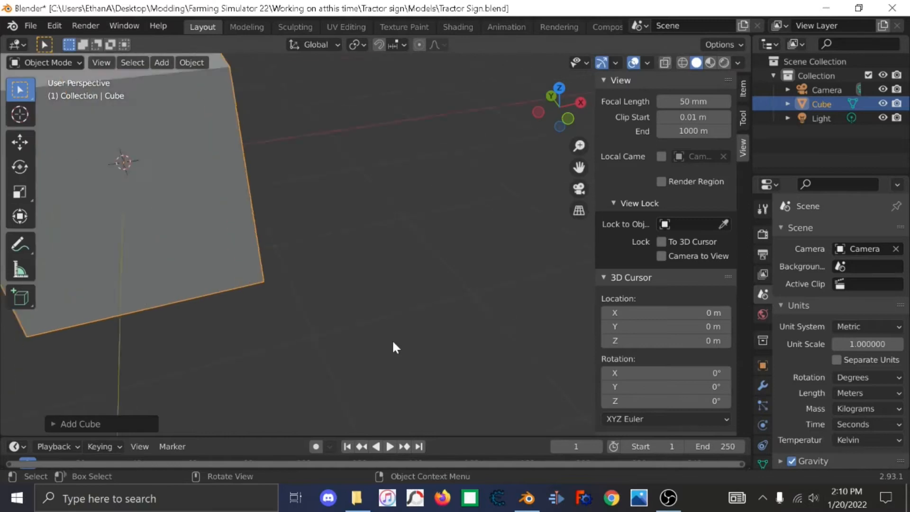
mouse_move(418, 299)
middle_mouse_down()
mouse_move(379, 306)
mouse_move(413, 293)
middle_mouse_up()
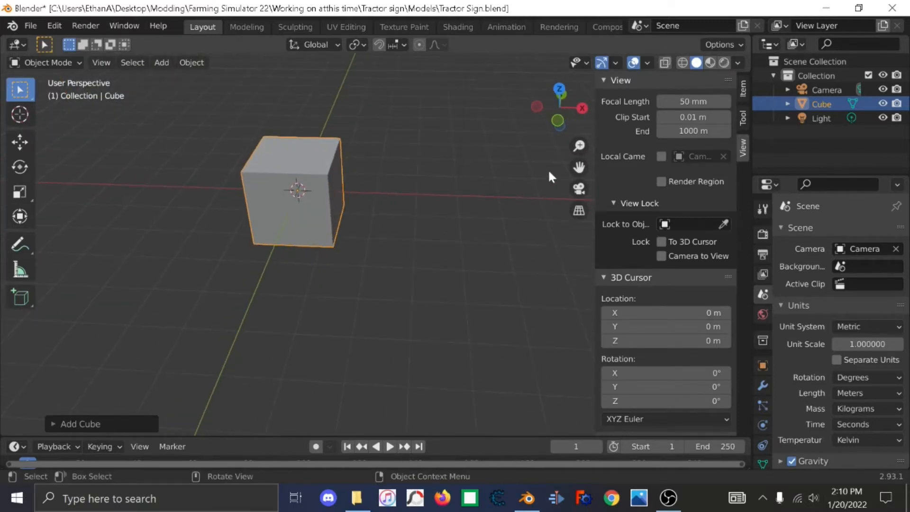
left_click_drag(570, 168, 686, 179)
middle_click_drag(466, 246, 494, 248)
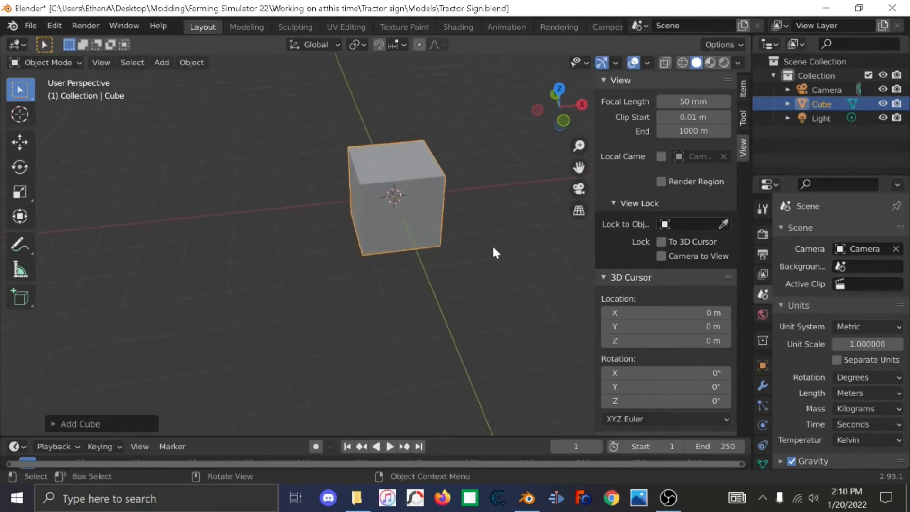
scroll(494, 248, "down", 1)
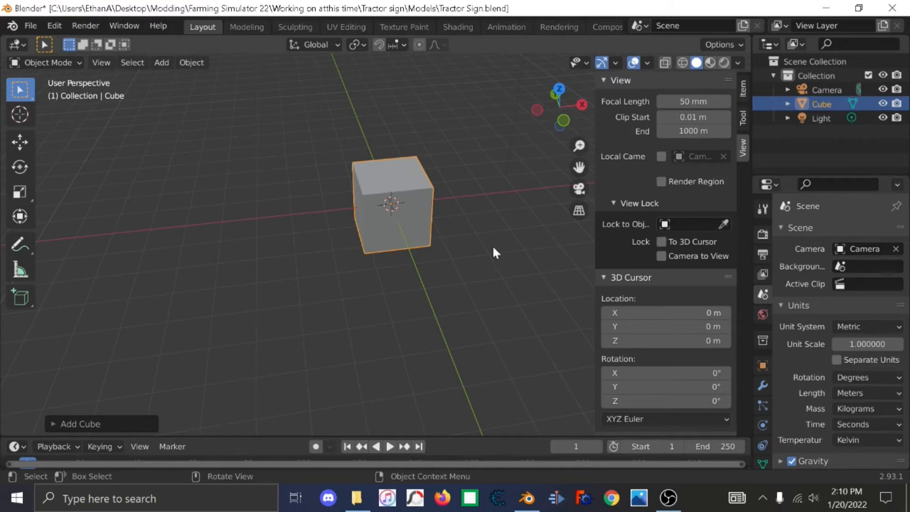
scroll(491, 210, "up", 3)
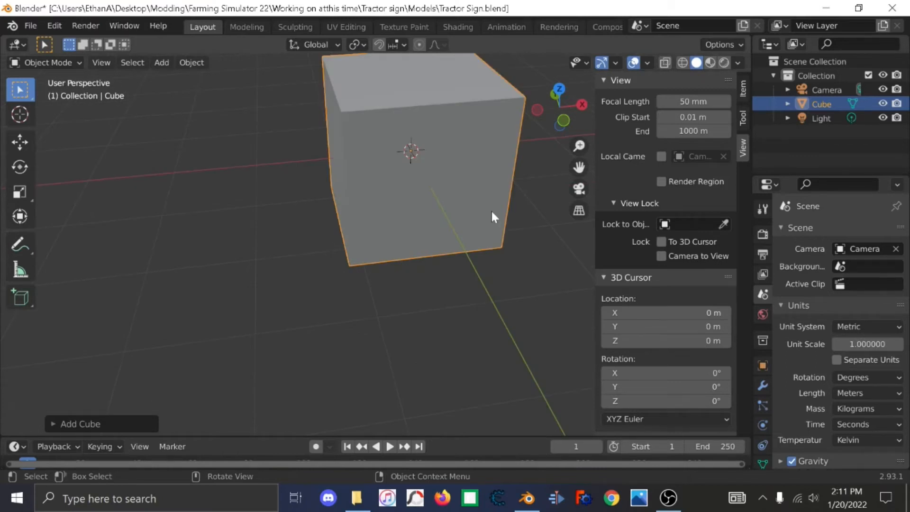
middle_click_drag(438, 233, 462, 191)
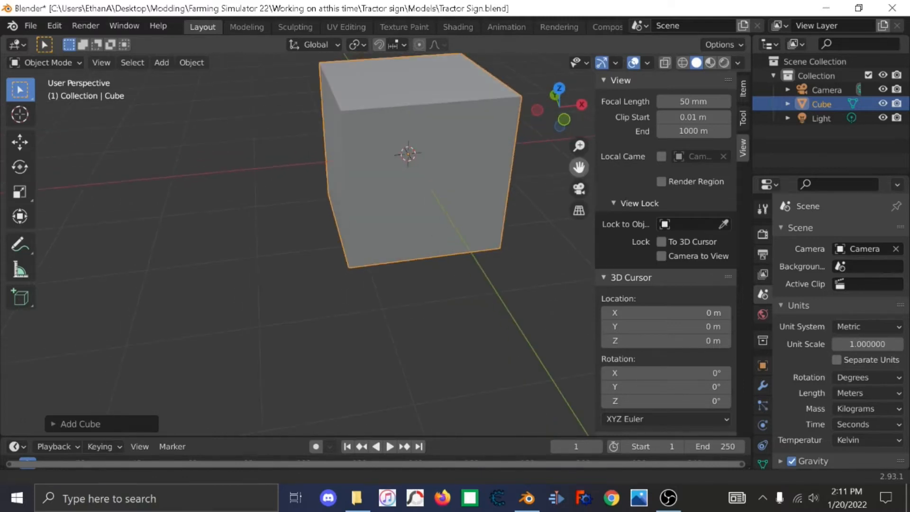
left_click_drag(579, 166, 463, 248)
middle_click_drag(463, 248, 536, 248)
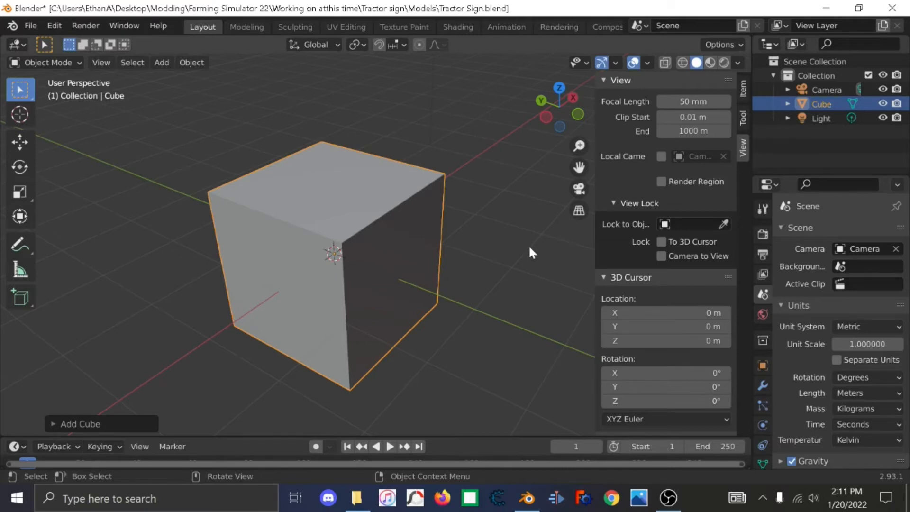
middle_click_drag(519, 270, 448, 272)
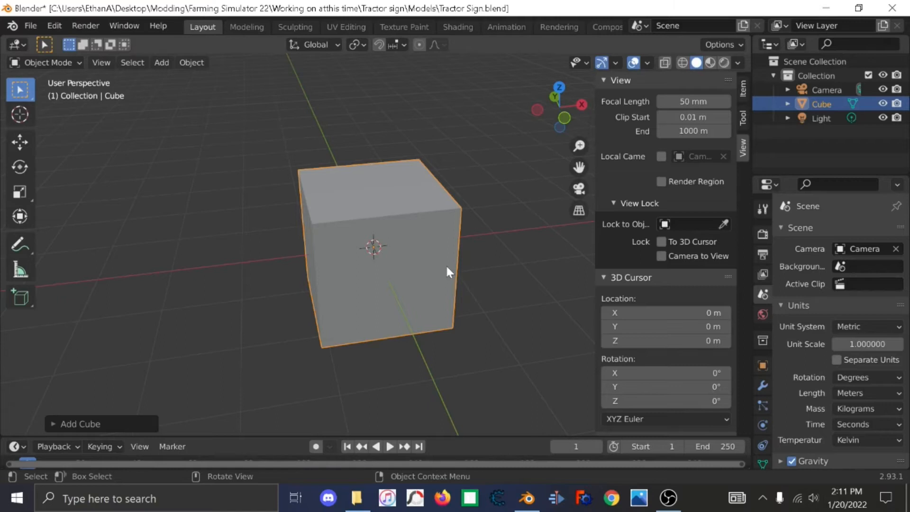
middle_click_drag(429, 267, 426, 240)
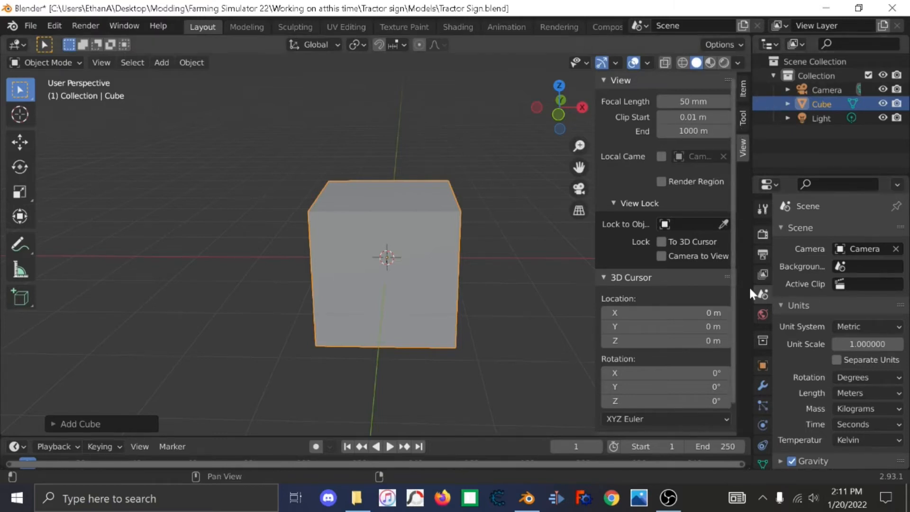
Display the cube's object properties and look through its transform and I3D attribute settings.
left_click(762, 366)
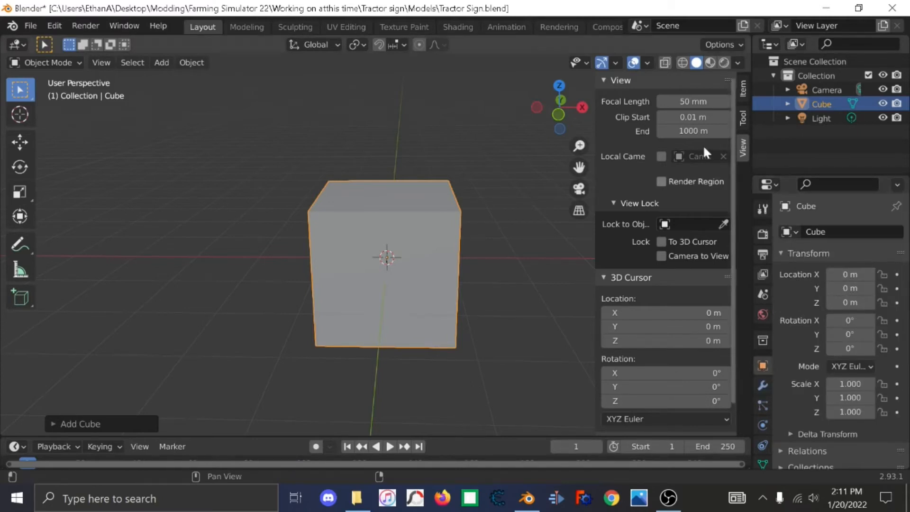
scroll(814, 353, "down", 5)
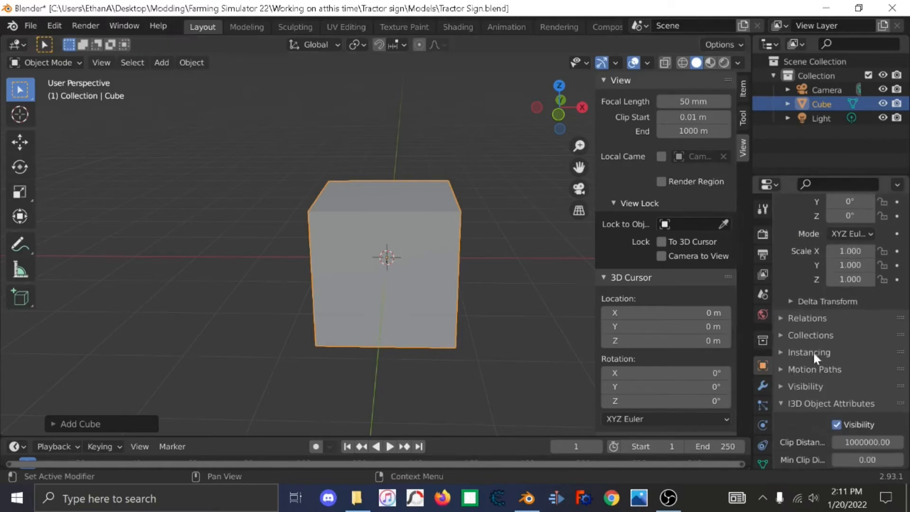
scroll(813, 354, "up", 5)
scroll(670, 282, "down", 2)
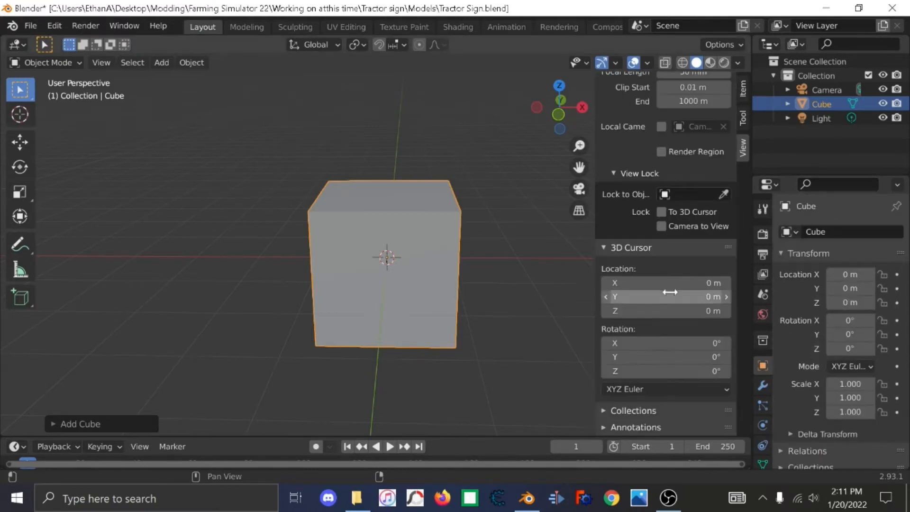
scroll(718, 359, "up", 2)
scroll(890, 381, "down", 4)
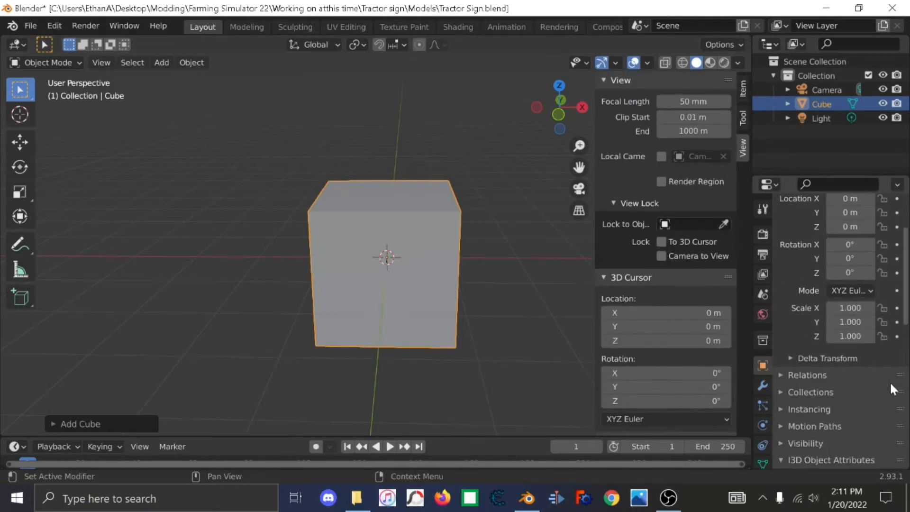
scroll(882, 386, "up", 4)
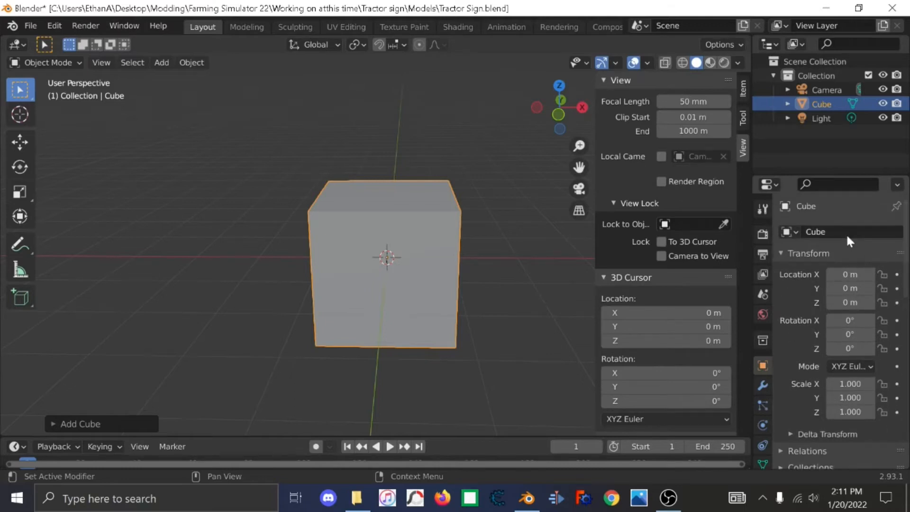
Rename the cube object as Base Sign.
left_click(844, 231)
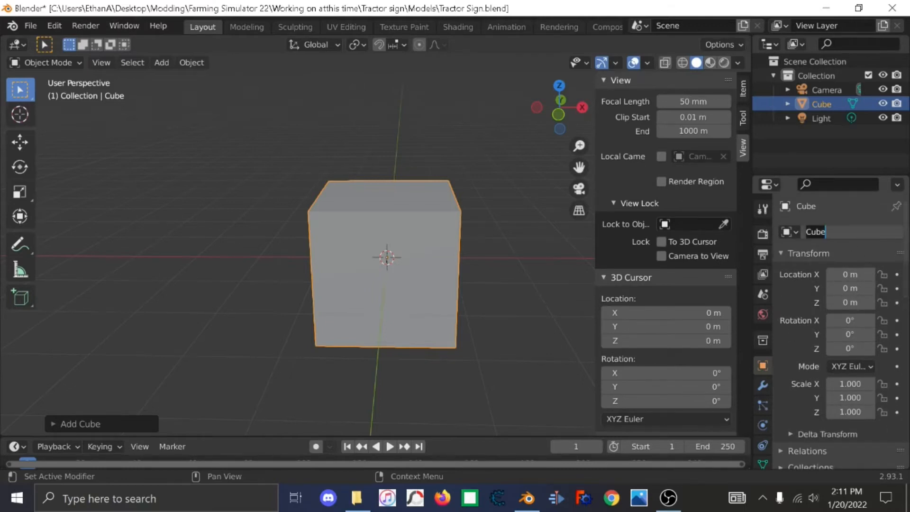
type("Base Sign")
key("Return")
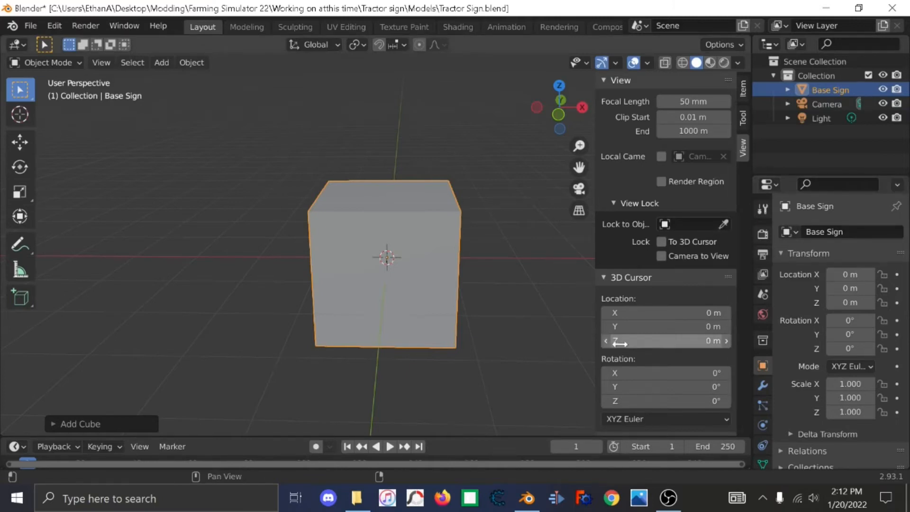
left_click(671, 373)
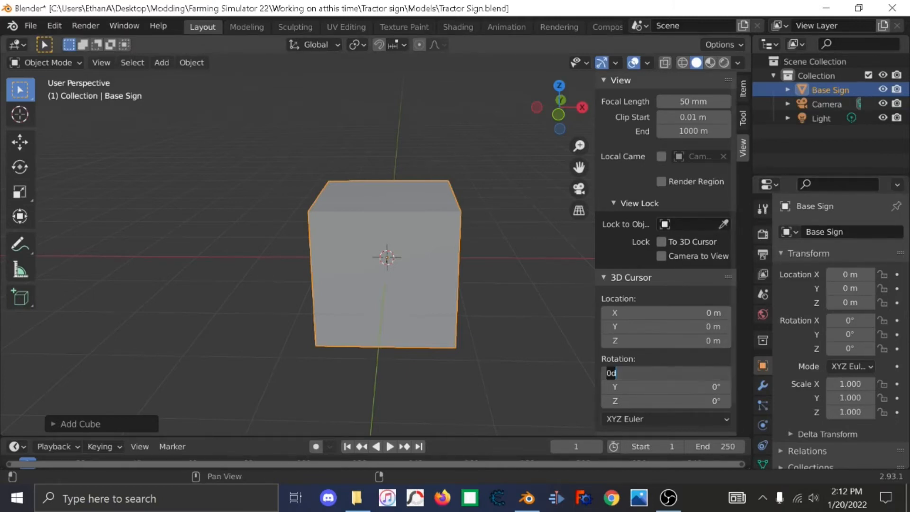
scroll(673, 368, "down", 2)
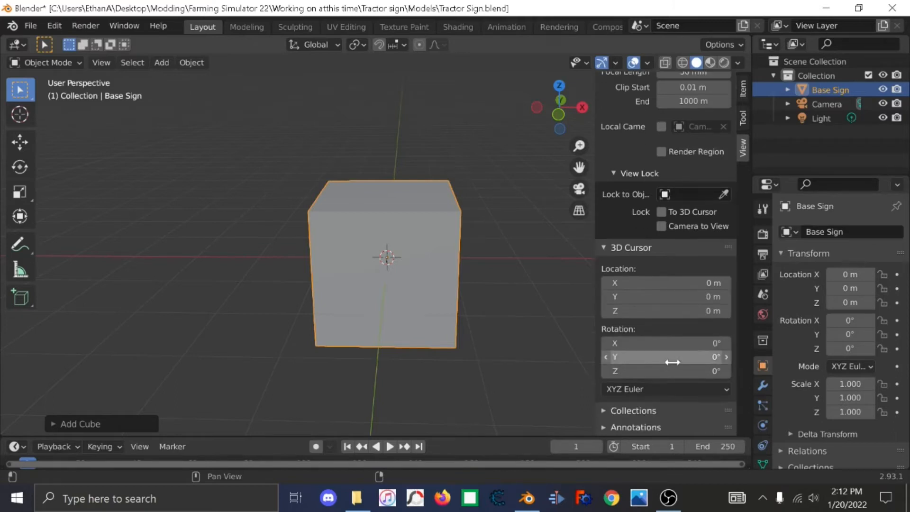
scroll(672, 362, "up", 2)
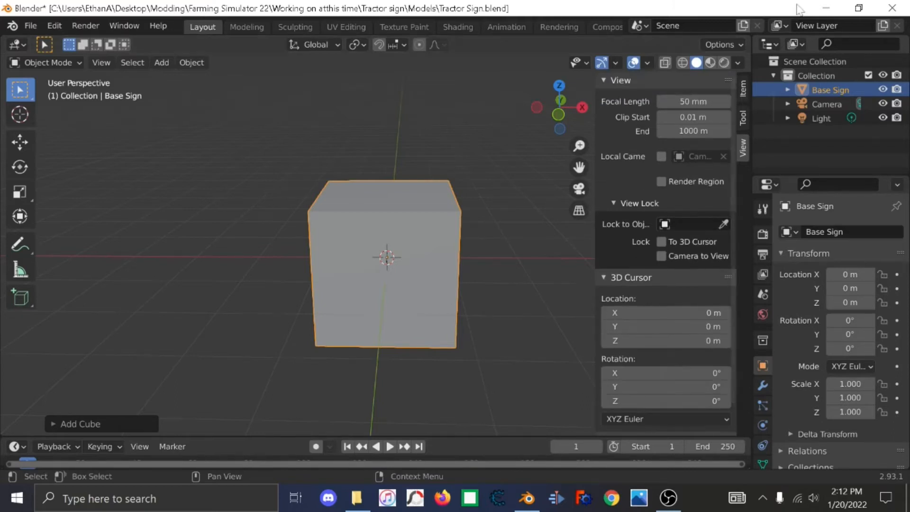
Enlarge the Base Sign box to 2.9 m in the X dimension and 3.2 m in the Y dimension.
left_click(742, 90)
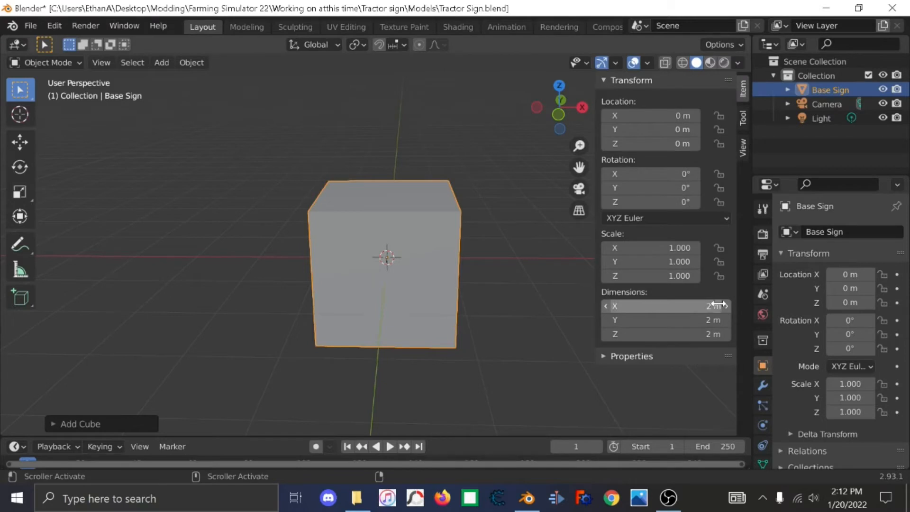
left_click(652, 310)
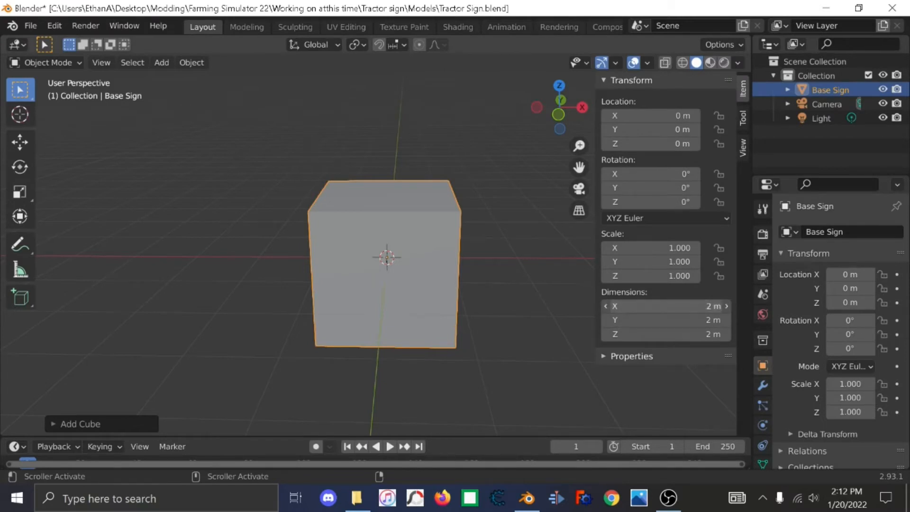
left_click_drag(653, 310, 686, 310)
middle_click_drag(450, 346, 536, 331)
left_click_drag(660, 320, 687, 320)
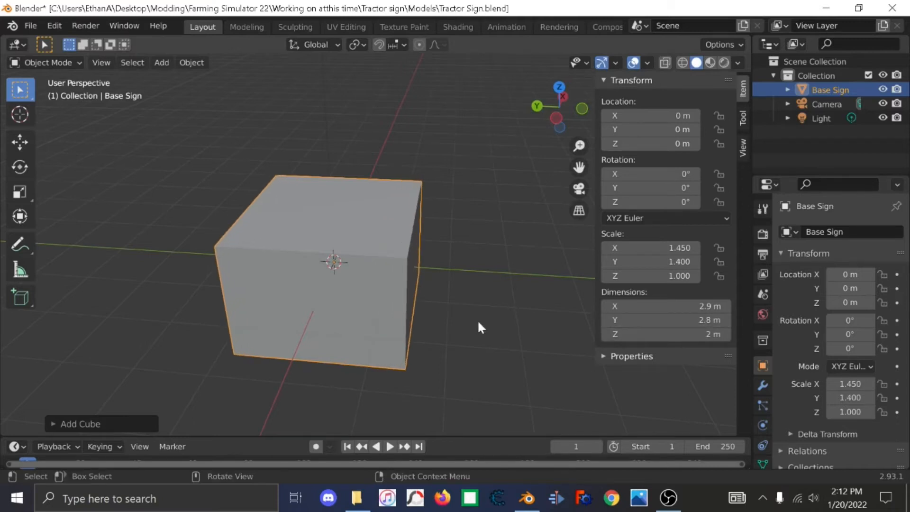
middle_click_drag(478, 320, 455, 319)
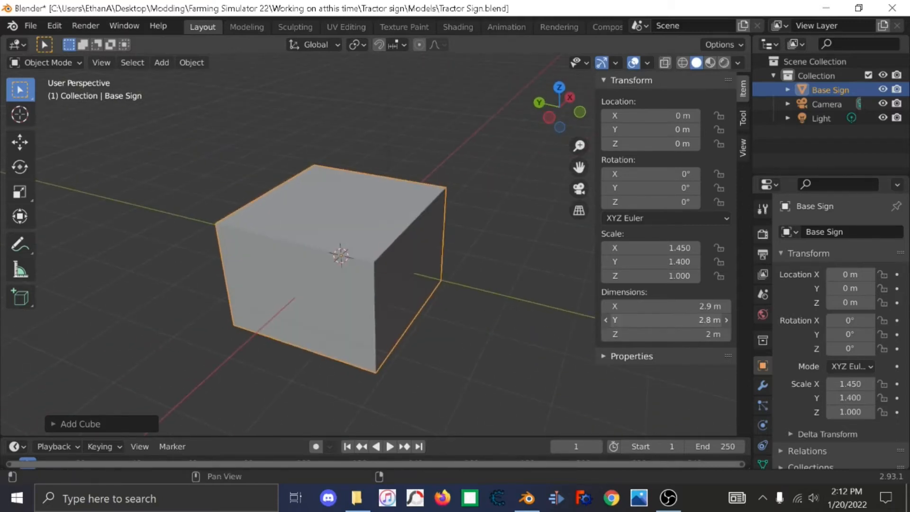
left_click_drag(688, 320, 749, 317)
Add a Bevel modifier to the Base Sign object.
scroll(760, 368, "down", 3)
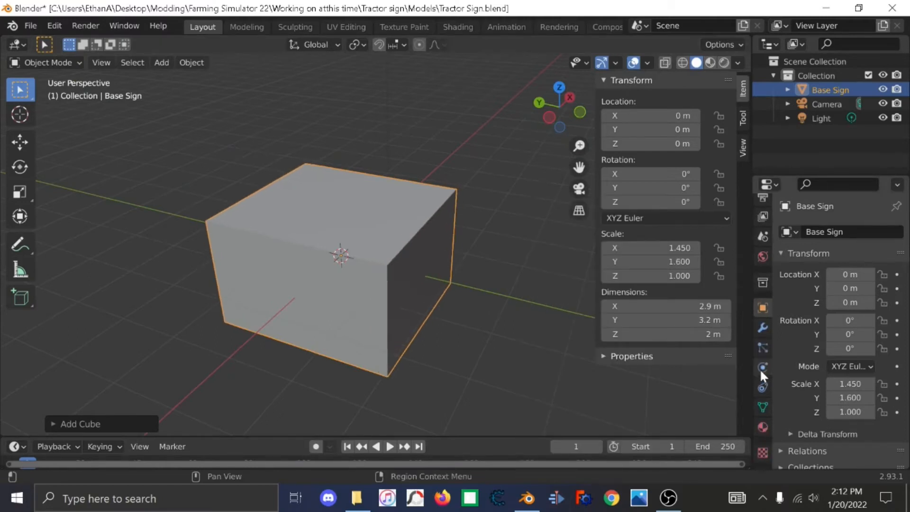
left_click(762, 327)
left_click(804, 236)
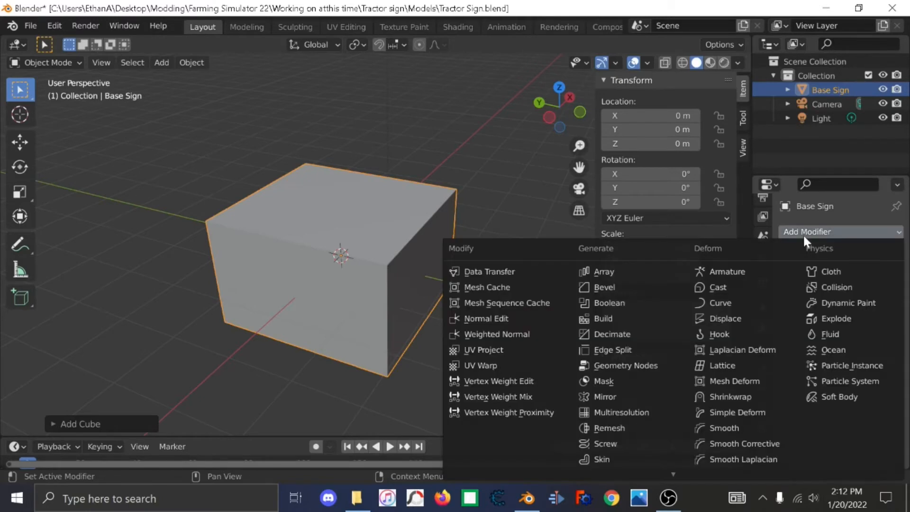
left_click(614, 288)
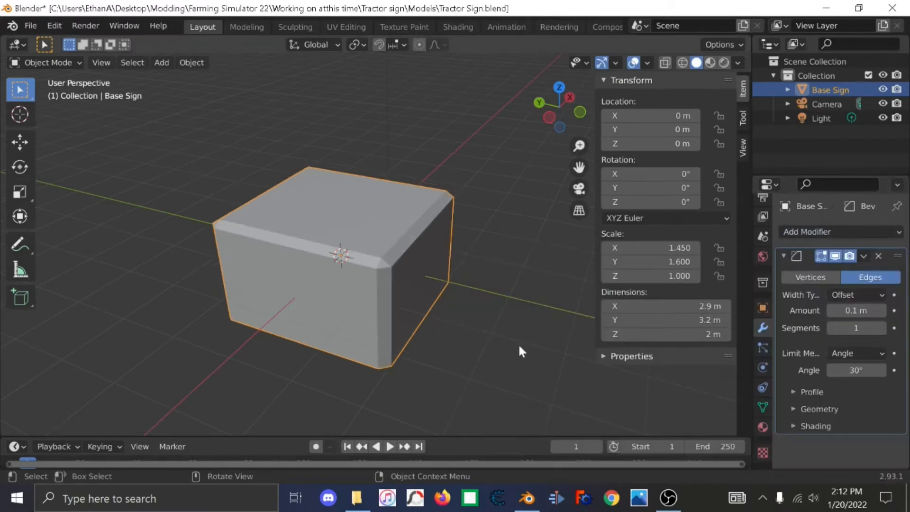
Set the bevel amount to 0.13 m and raise its segments to 7 to round the box's edges.
middle_click_drag(519, 344, 477, 375)
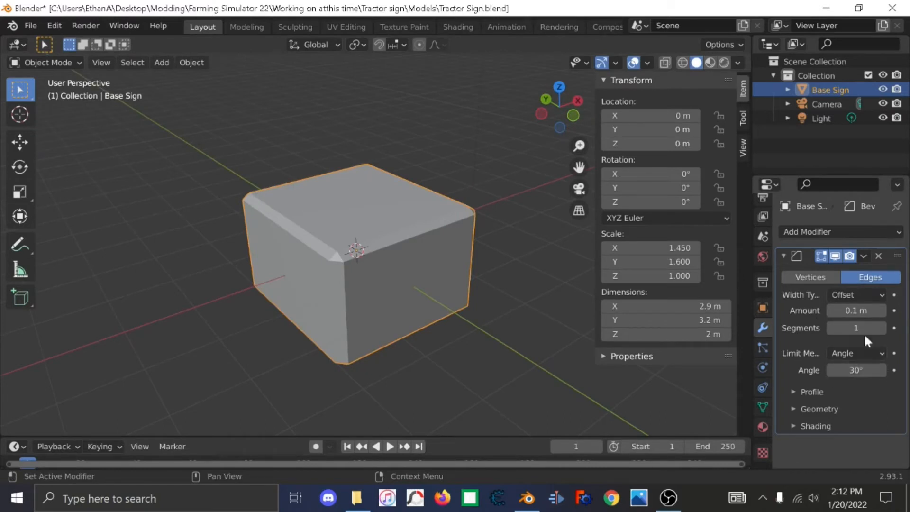
left_click(881, 311)
left_click(882, 310)
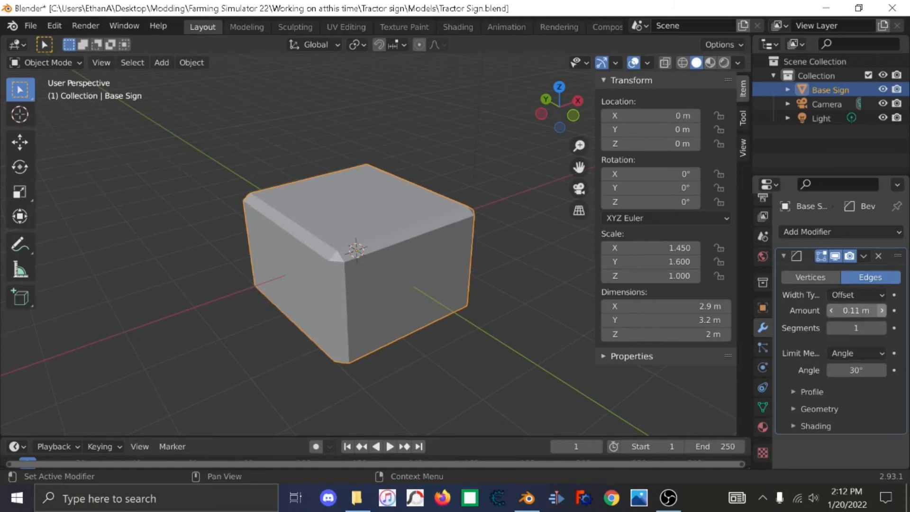
left_click(881, 310)
left_click(882, 310)
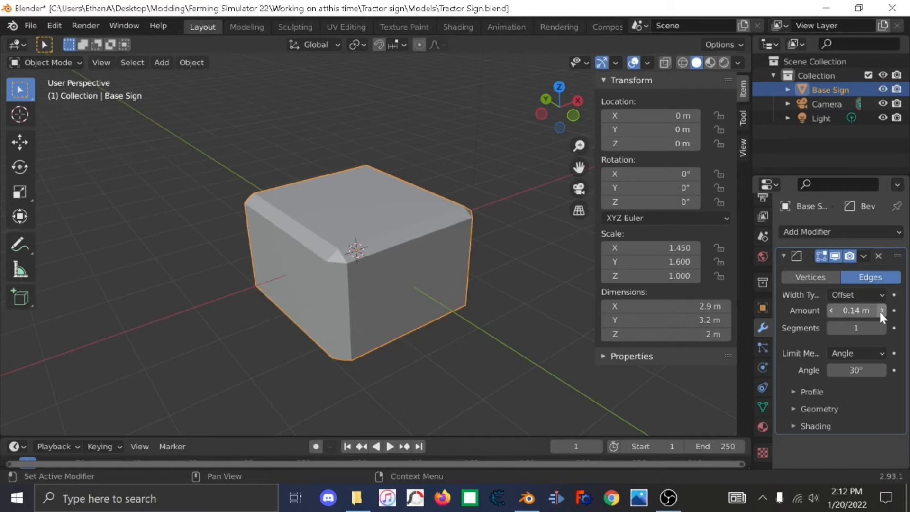
left_click(832, 310)
left_click(832, 310)
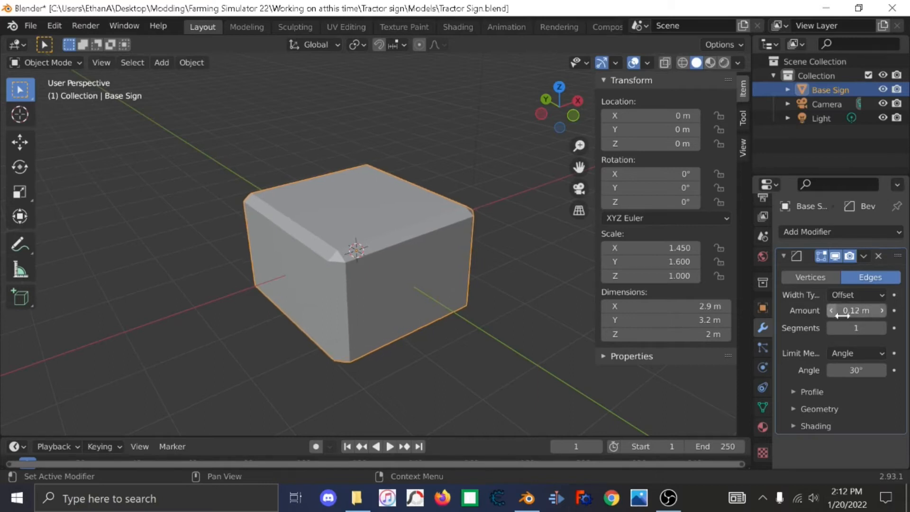
left_click(882, 328)
left_click(882, 328)
left_click(882, 328)
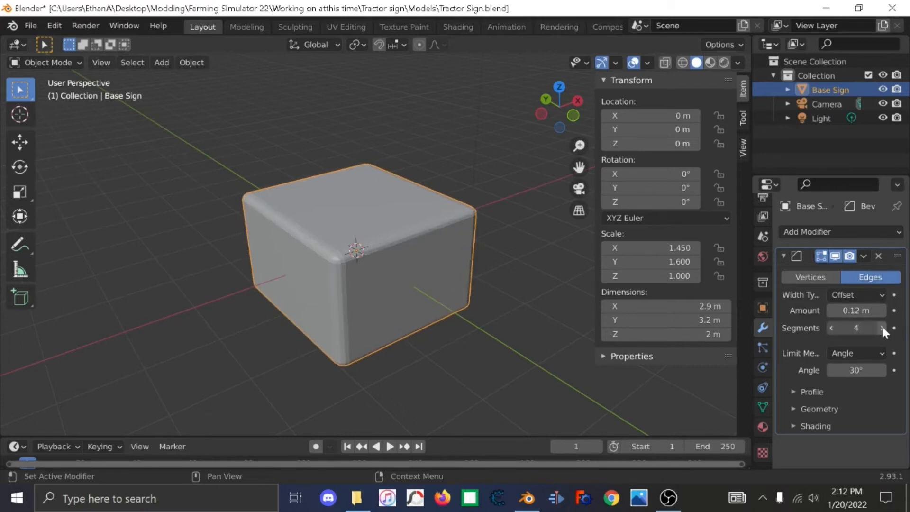
left_click(882, 328)
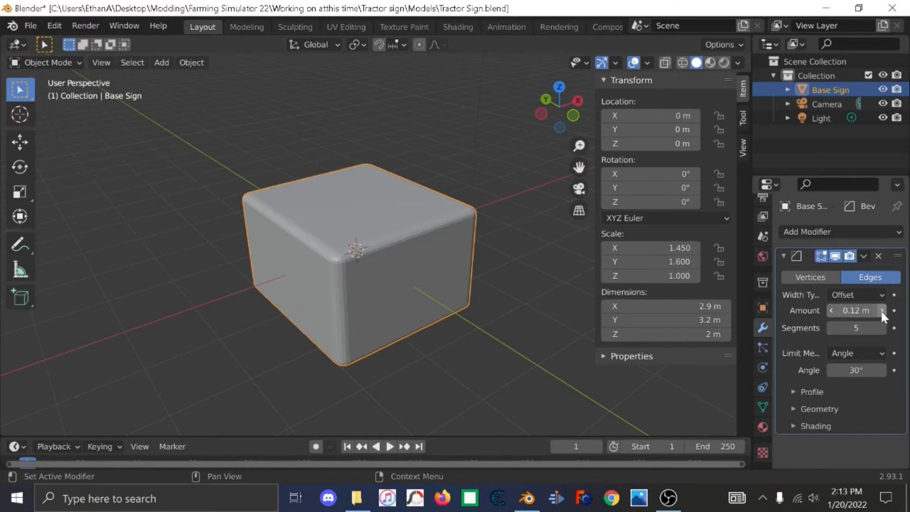
left_click(882, 311)
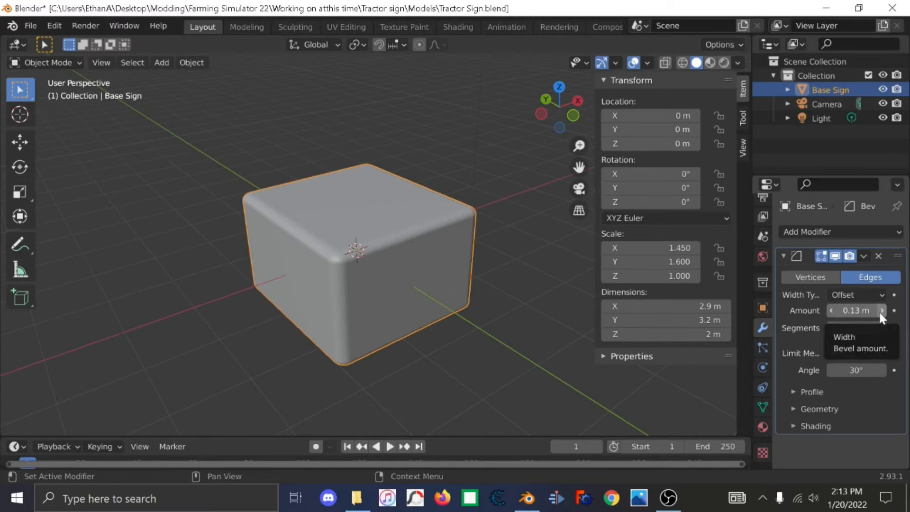
Apply the Bevel modifier to Base Sign and inspect the rounded corner up close.
left_click(866, 256)
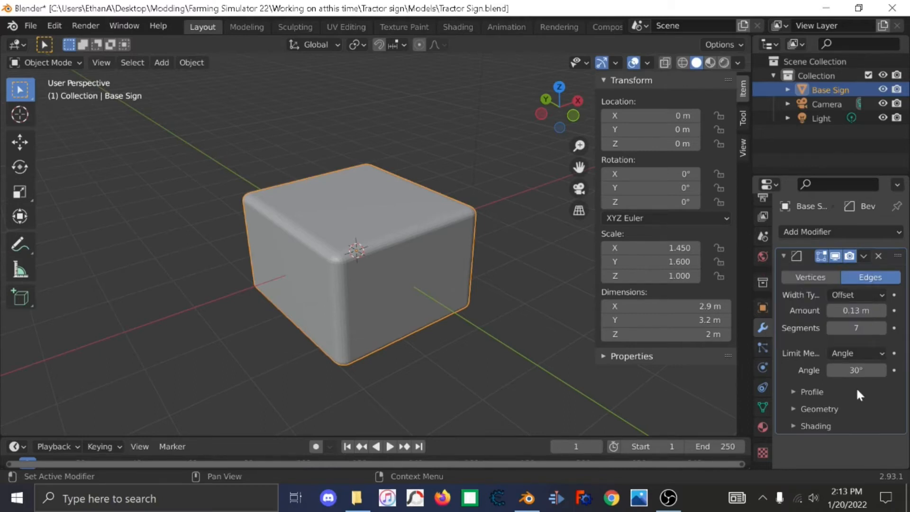
key("ctrl+a")
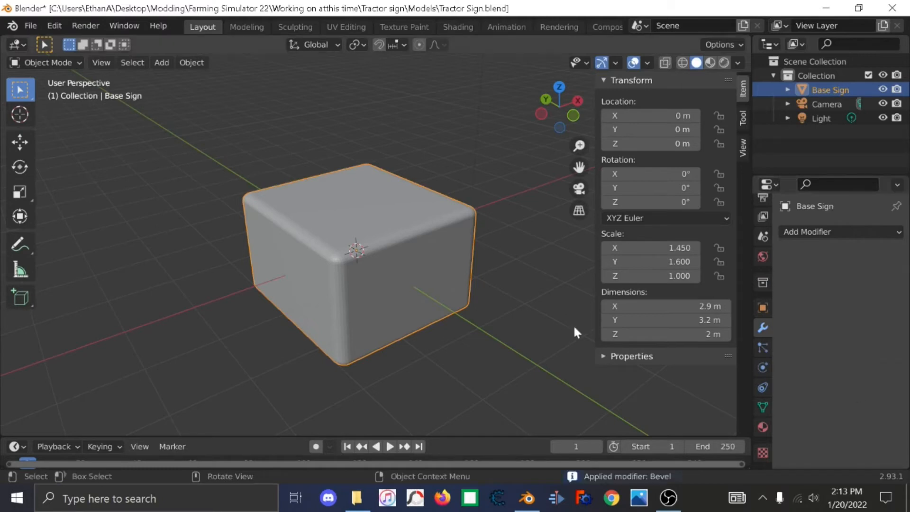
middle_click_drag(415, 313, 432, 281)
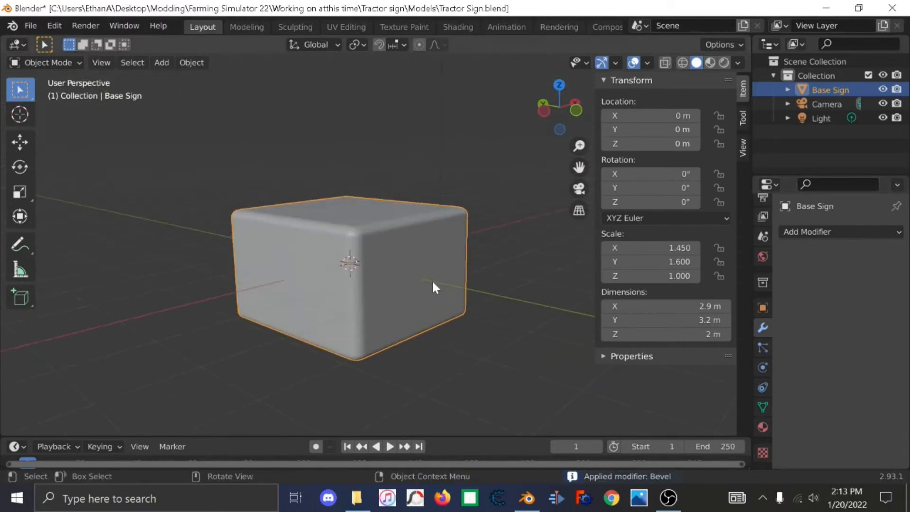
scroll(433, 282, "up", 4)
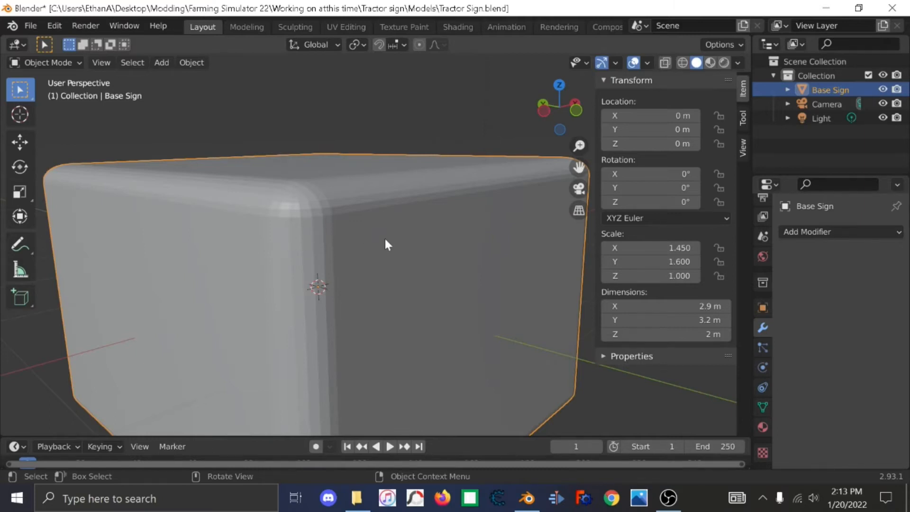
scroll(431, 231, "down", 4)
Shade the Base Sign object smooth and check its surfaces.
middle_click_drag(430, 231, 398, 272)
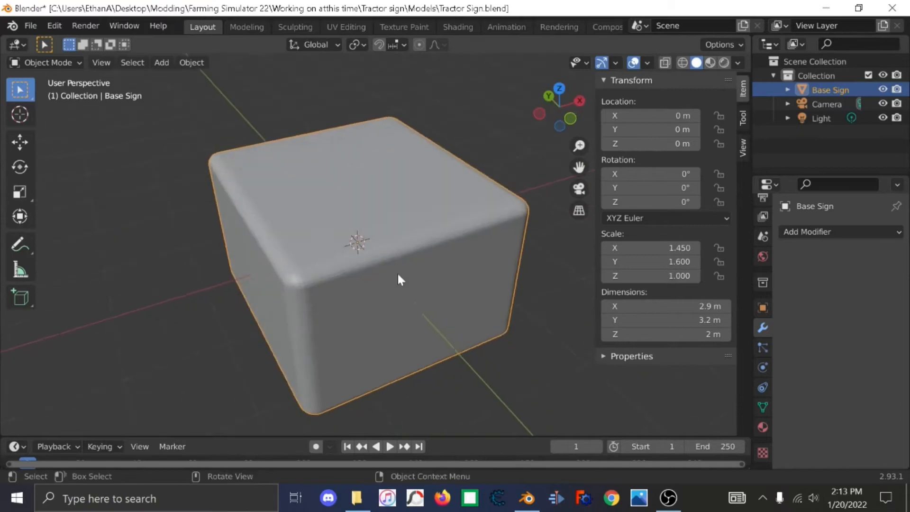
scroll(397, 272, "down", 2)
right_click(398, 272)
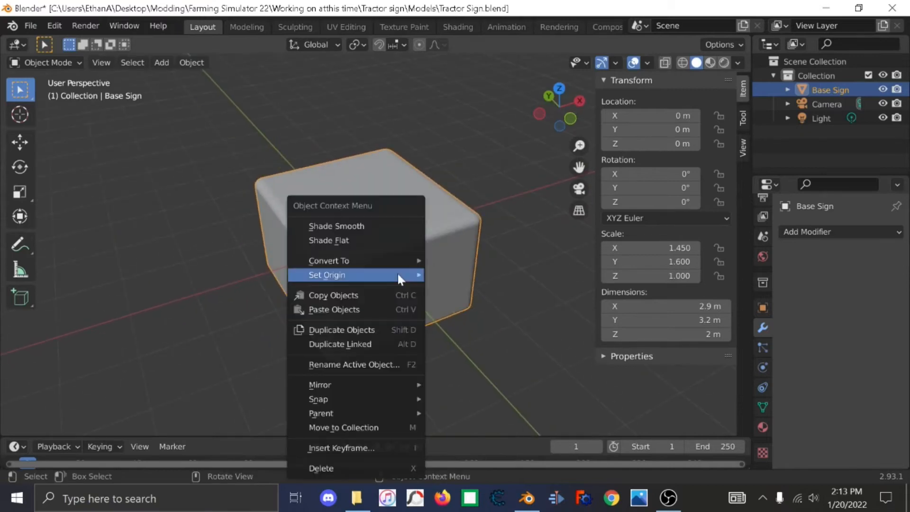
left_click(373, 227)
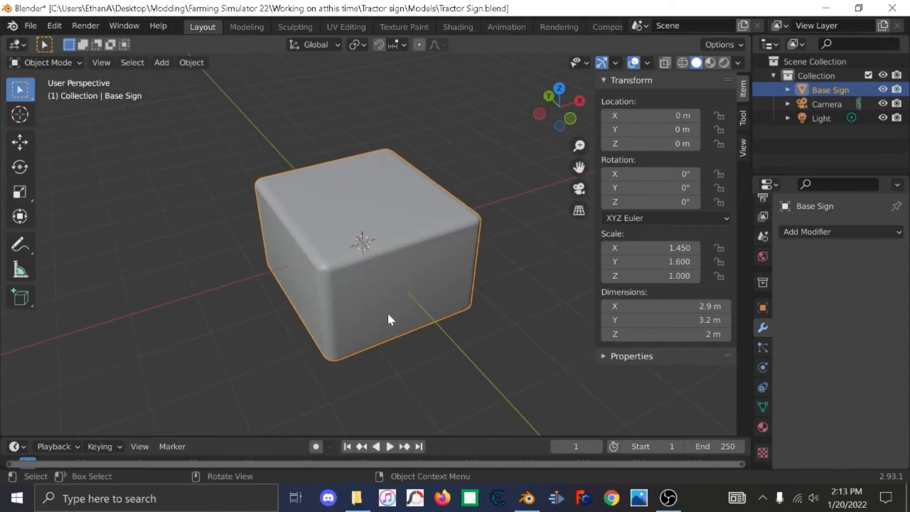
scroll(388, 314, "up", 3)
middle_click_drag(387, 314, 434, 309)
scroll(339, 340, "down", 5)
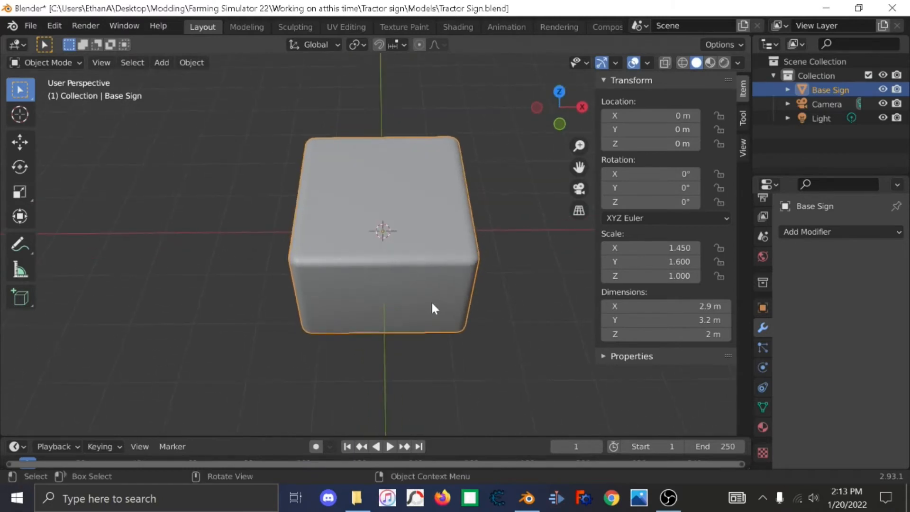
Add a cylinder mesh at the world origin.
key("shift+a")
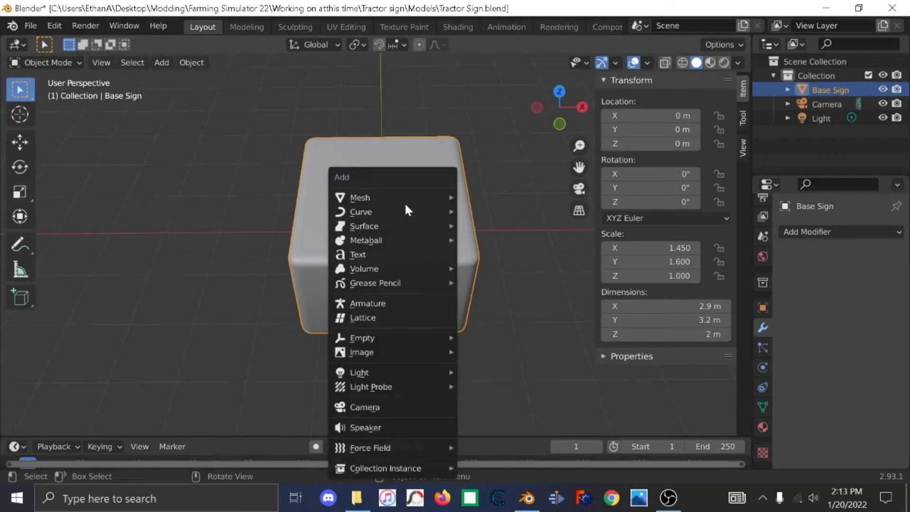
mouse_move(406, 199)
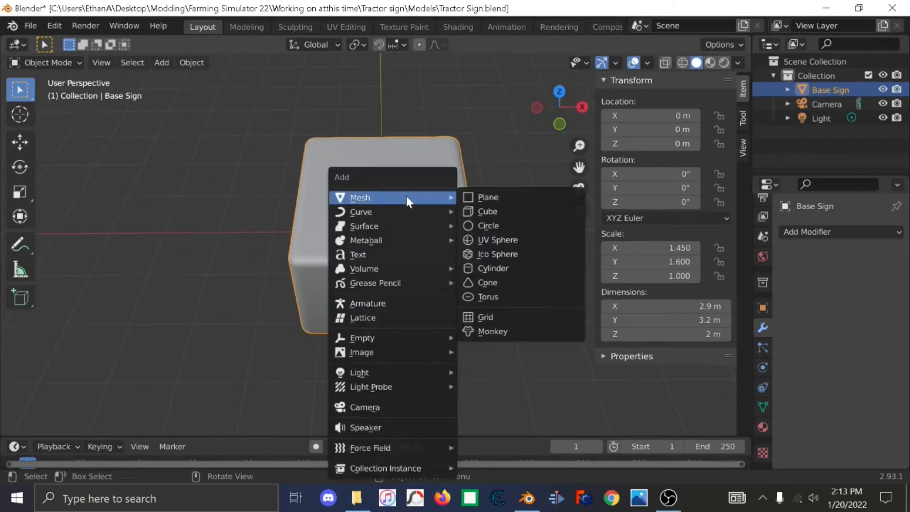
left_click(492, 268)
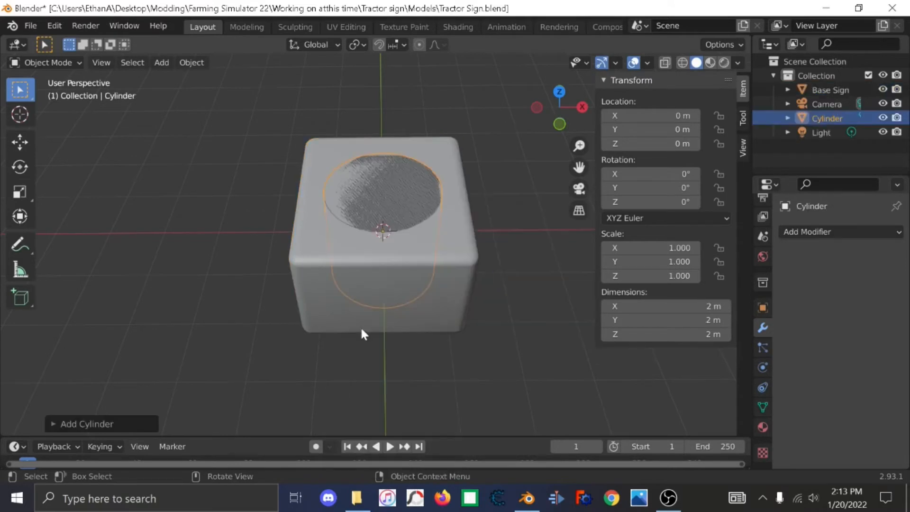
Rotate the cylinder 90° about the X axis so it lies on its side.
middle_click_drag(362, 331, 469, 314)
left_click(635, 174)
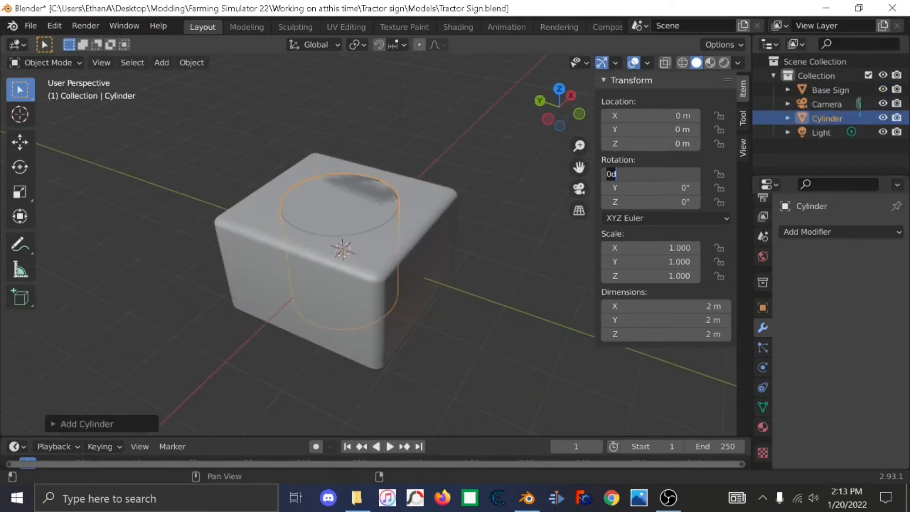
type("90")
key("Return")
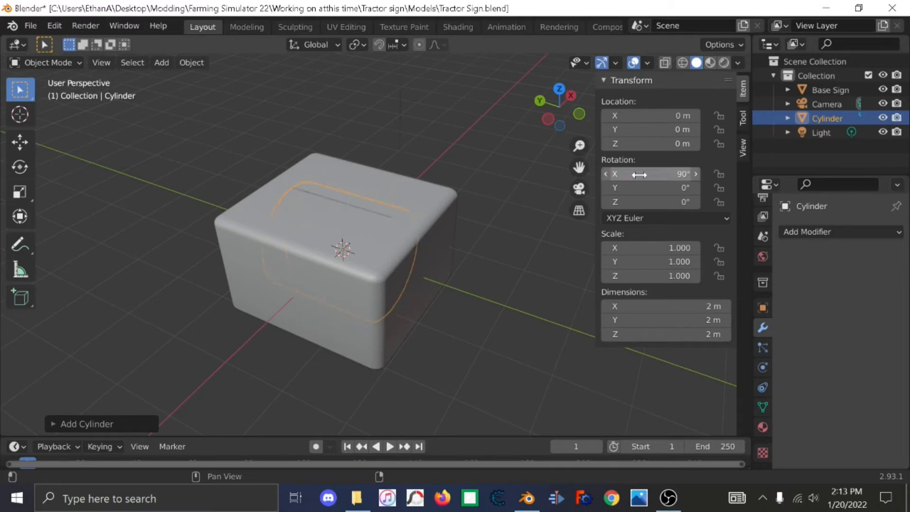
Move the cylinder straight up along Z to about 1.87 m, above the centre of the Base Sign box.
middle_click_drag(240, 300, 284, 237)
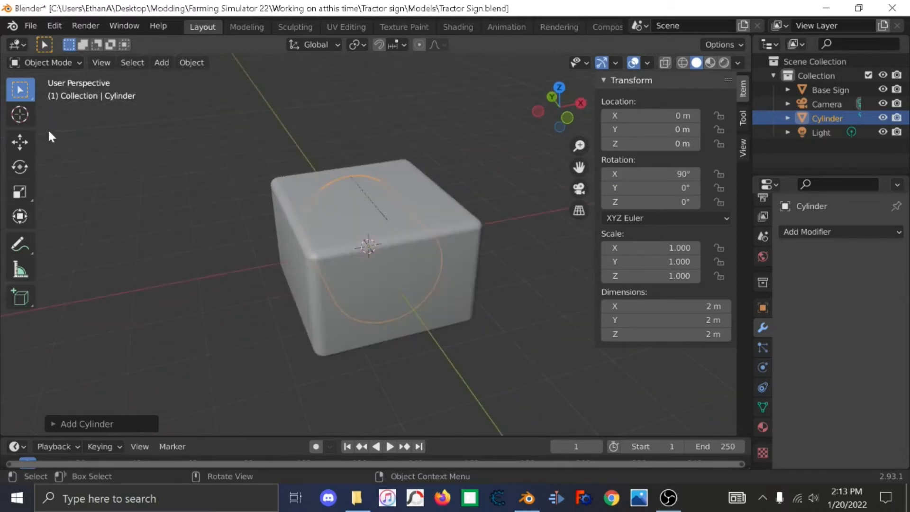
left_click(15, 142)
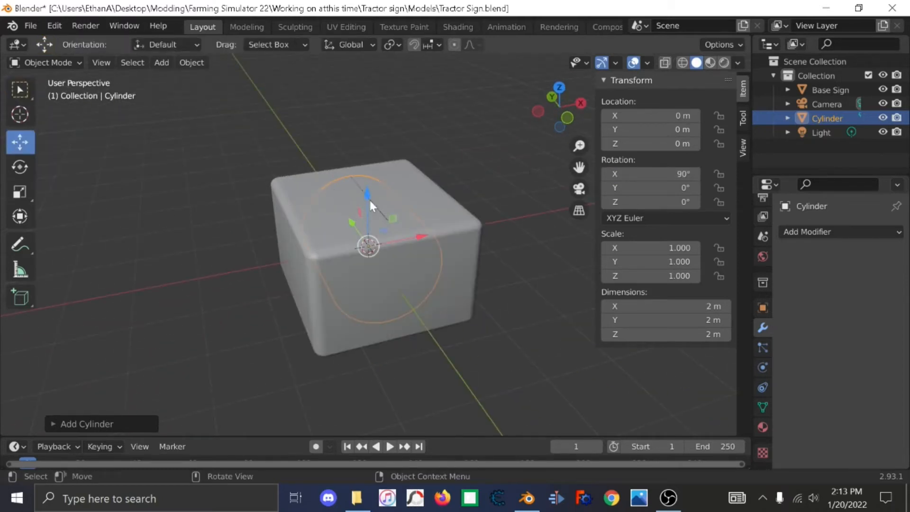
left_click_drag(369, 199, 366, 87)
middle_click_drag(488, 294, 451, 310)
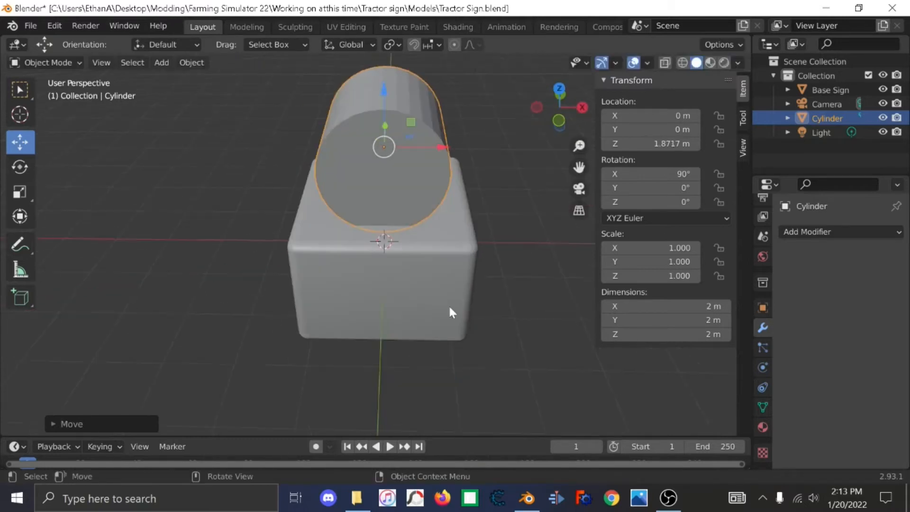
Set the cylinder's X and Y dimensions to 2.2 m each.
left_click(728, 306)
left_click(728, 306)
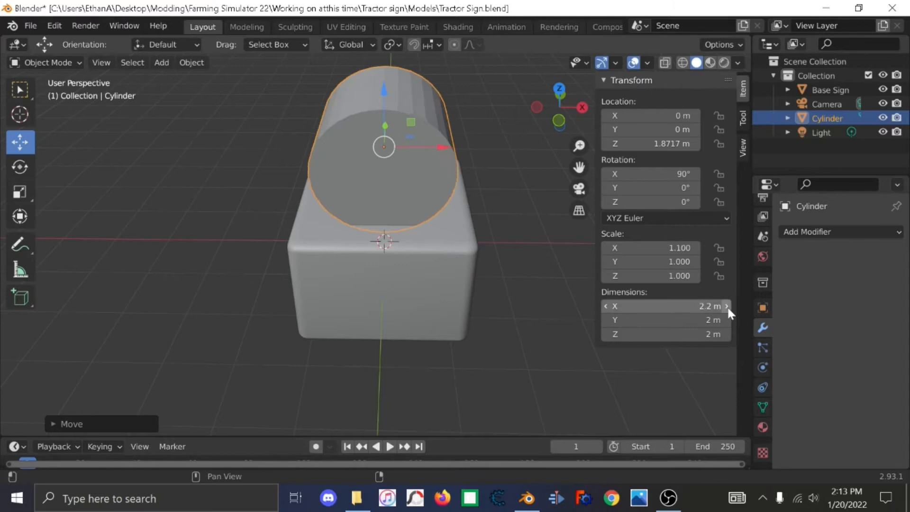
left_click(726, 319)
left_click(726, 319)
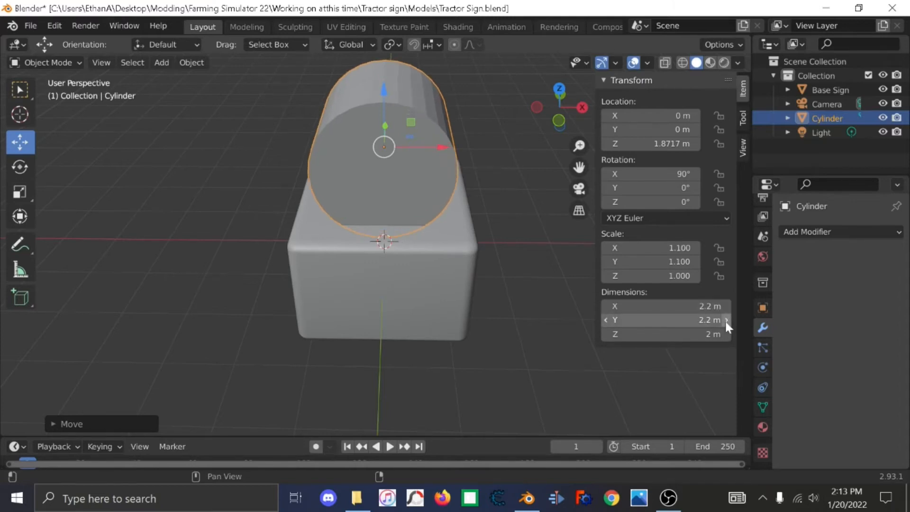
middle_click_drag(413, 334, 415, 305)
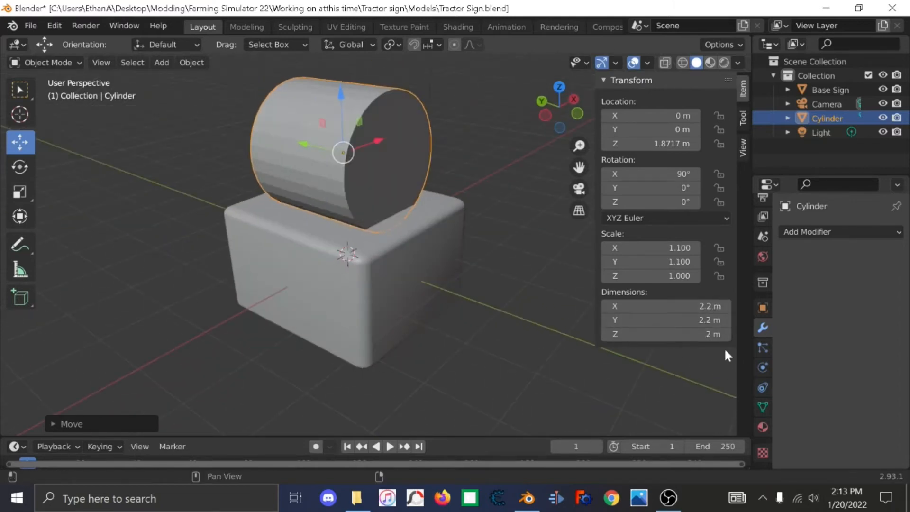
Lengthen the cylinder by setting its Z dimension to 2.5 m.
left_click(727, 334)
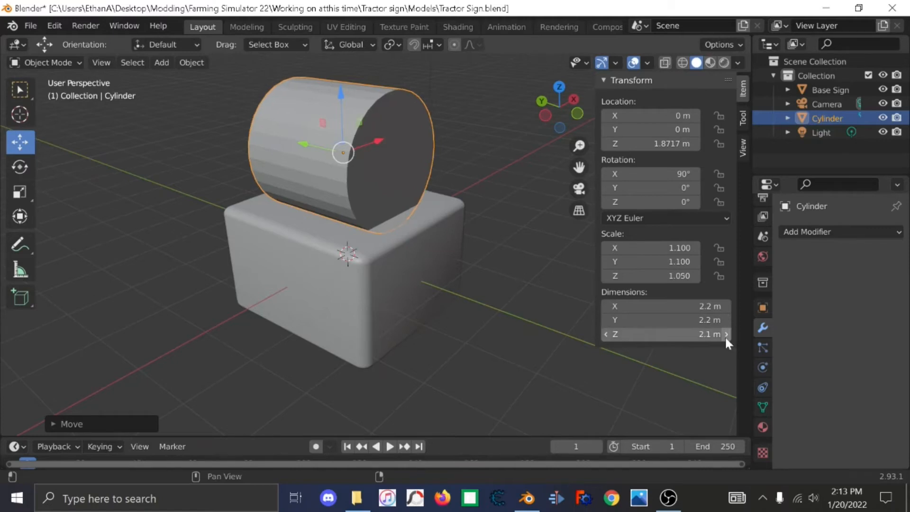
left_click(727, 334)
left_click(726, 334)
middle_click_drag(414, 333, 593, 327)
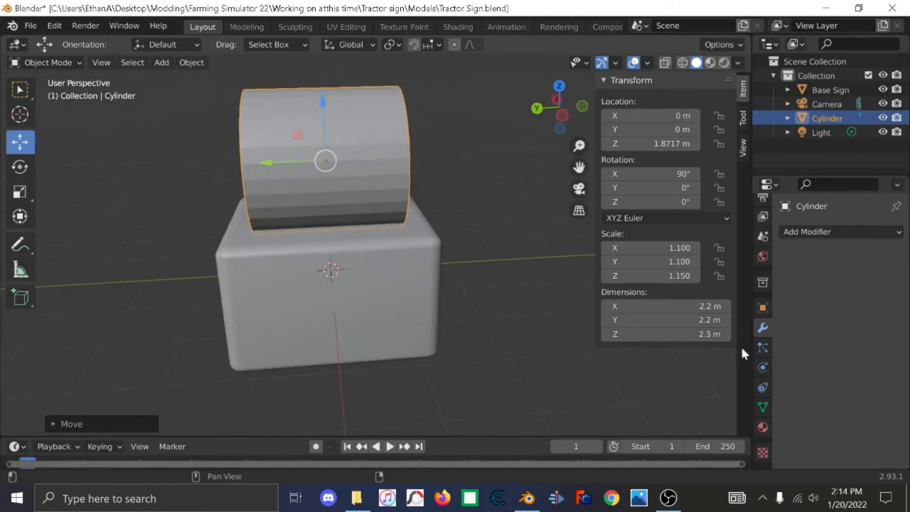
left_click(726, 334)
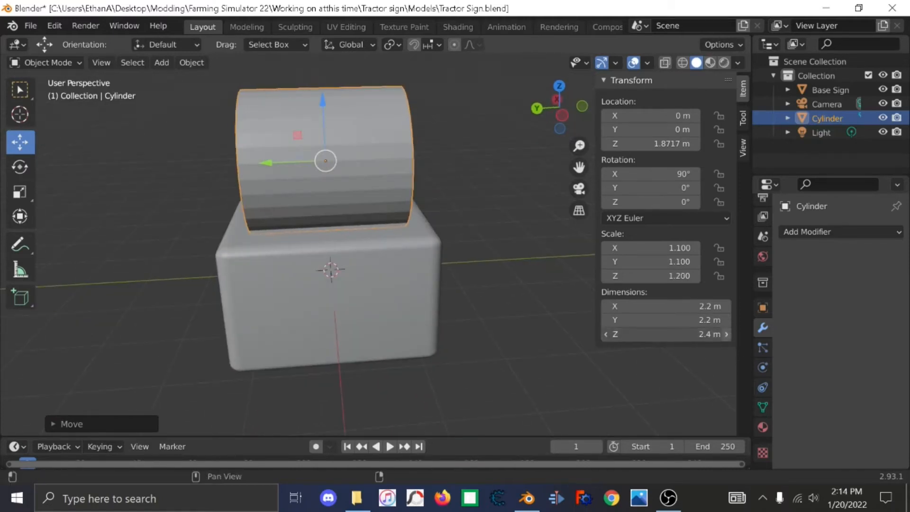
left_click(727, 334)
middle_click_drag(534, 341, 405, 329)
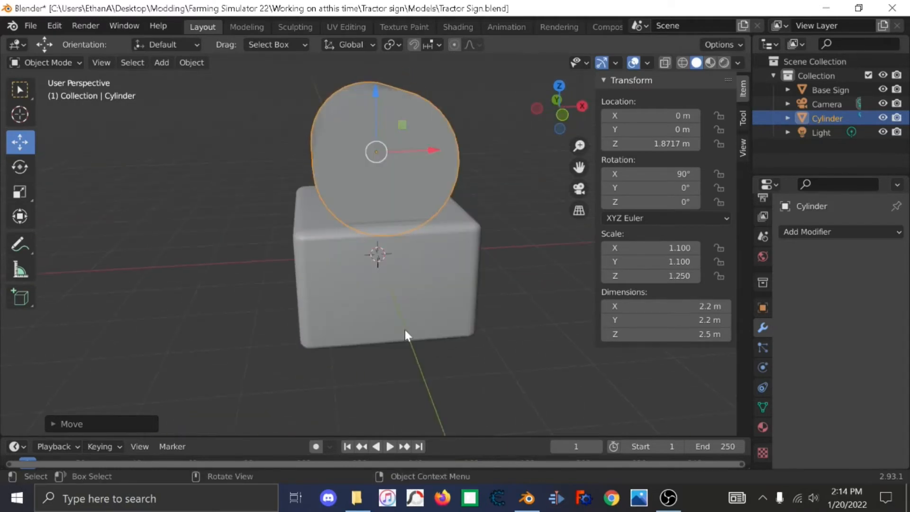
Add a Bevel modifier to the cylinder.
left_click(854, 232)
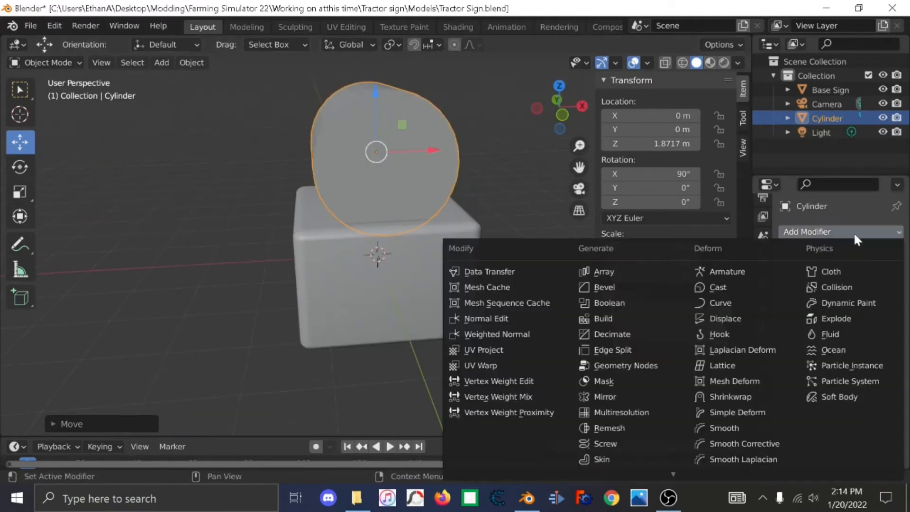
left_click(592, 287)
middle_click_drag(552, 286, 390, 299)
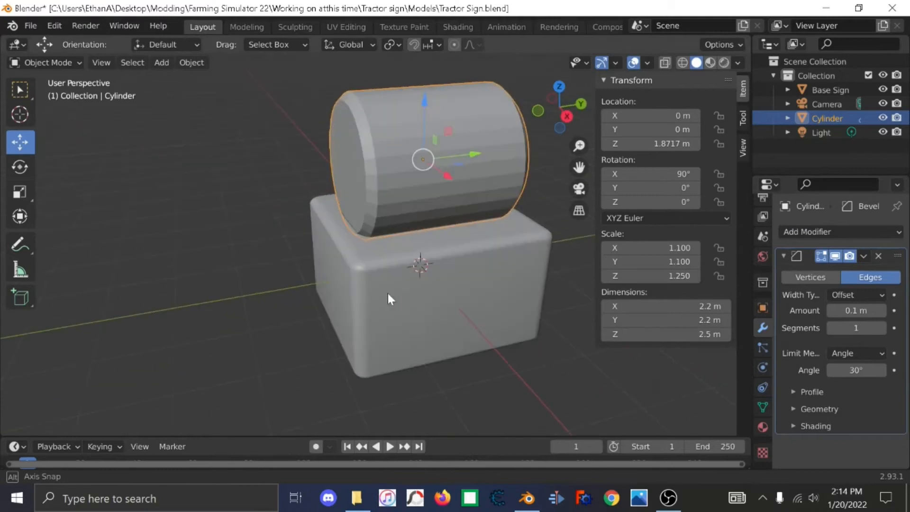
Set the cylinder's bevel to an amount of 0.14 m with 6 segments and apply the modifier.
left_click(882, 311)
left_click(881, 310)
left_click(882, 311)
left_click(880, 327)
left_click(880, 328)
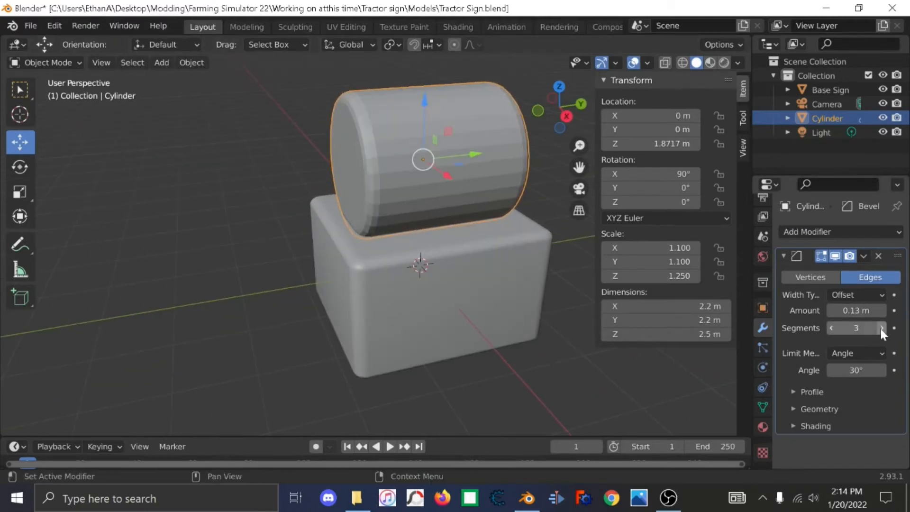
left_click(880, 327)
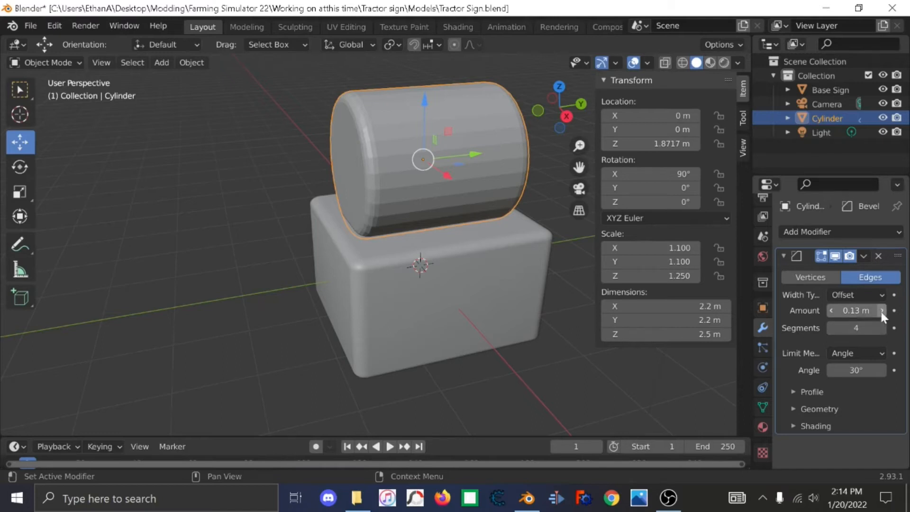
left_click(881, 311)
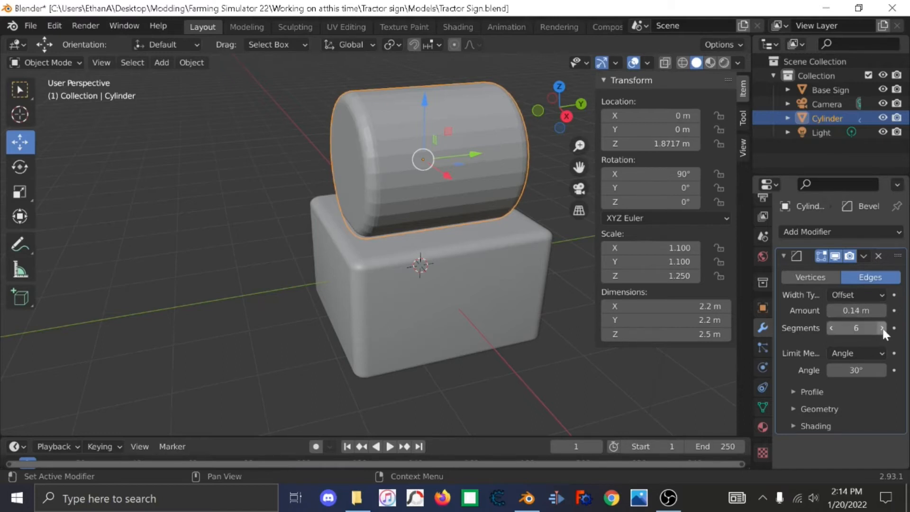
key("ctrl+a")
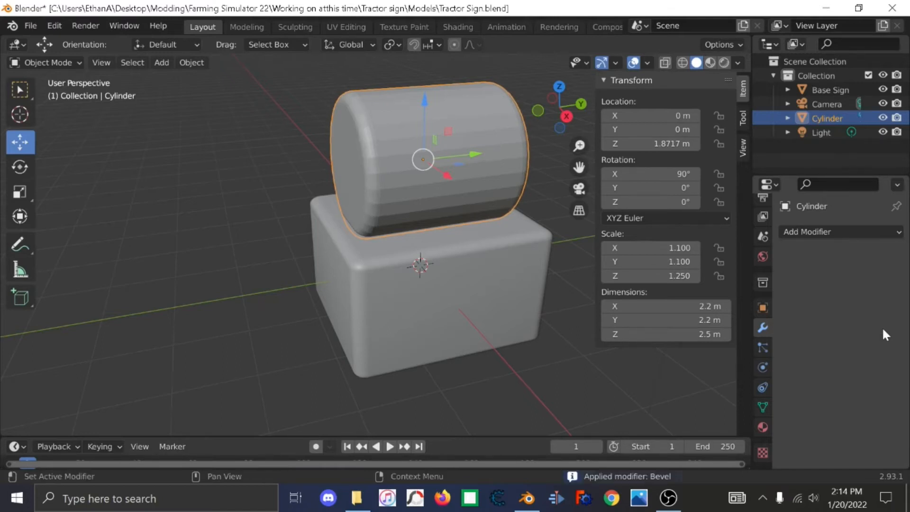
Shade the bevelled cylinder smooth and check its surface.
middle_click_drag(539, 384, 398, 186)
right_click(398, 186)
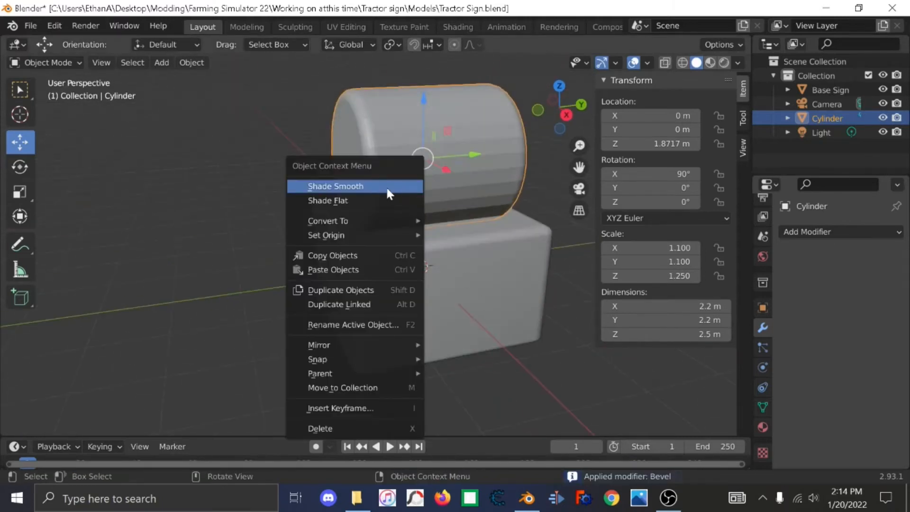
left_click(386, 186)
middle_click_drag(581, 252, 439, 369)
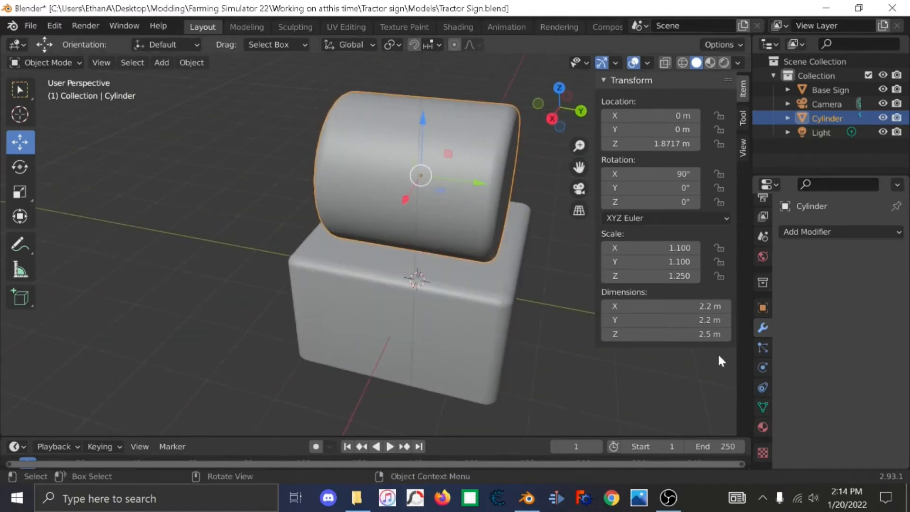
Rename the cylinder object as Sign.
left_click(762, 307)
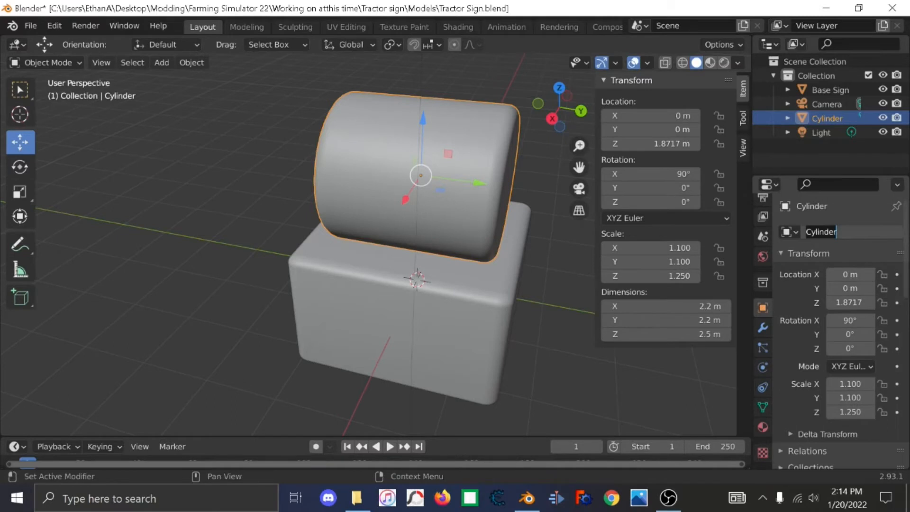
type("Sign")
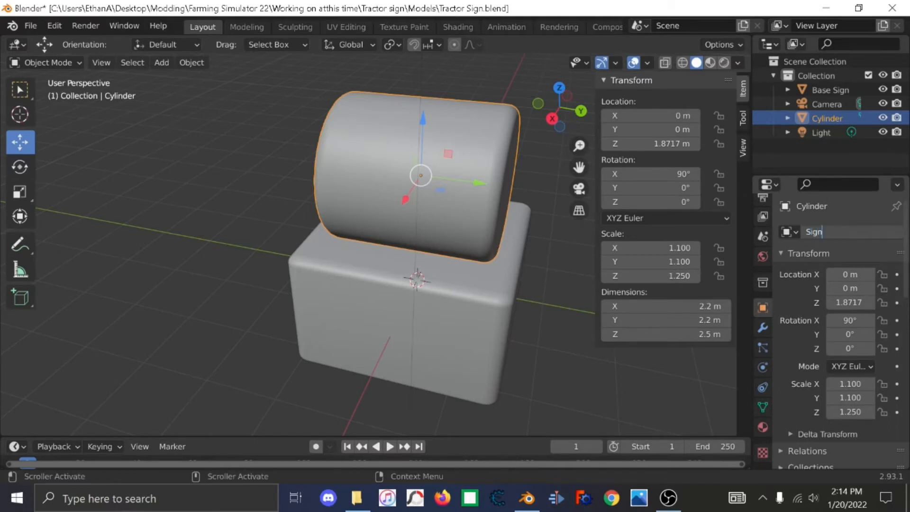
key("Return")
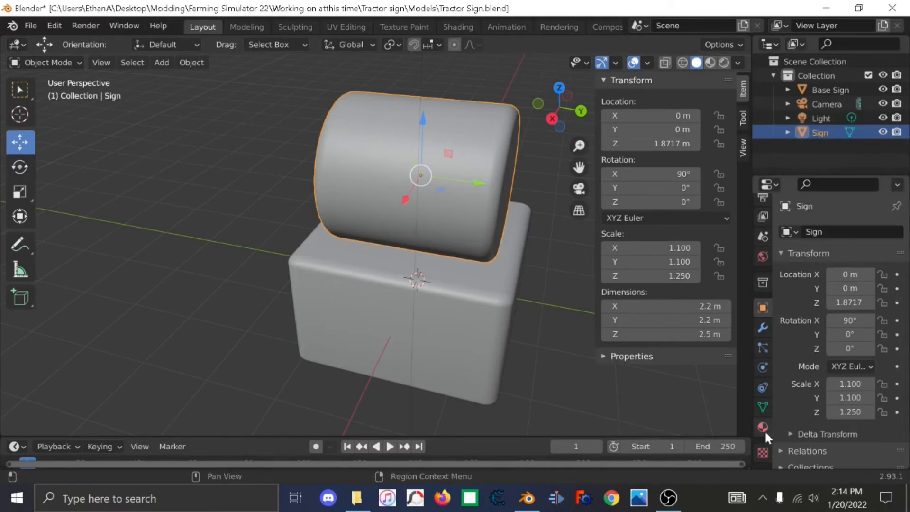
Inspect the model in the Shading workspace and return to the Layout workspace.
left_click(458, 27)
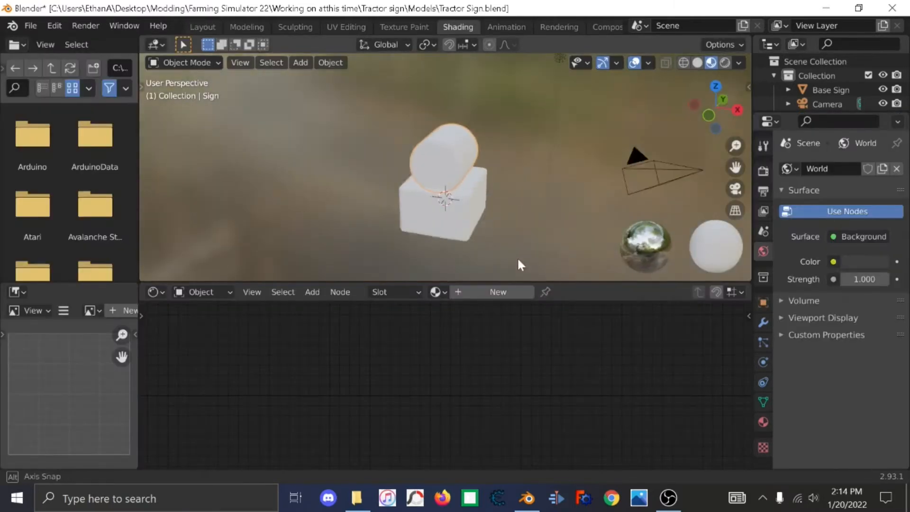
middle_click_drag(518, 261, 616, 249)
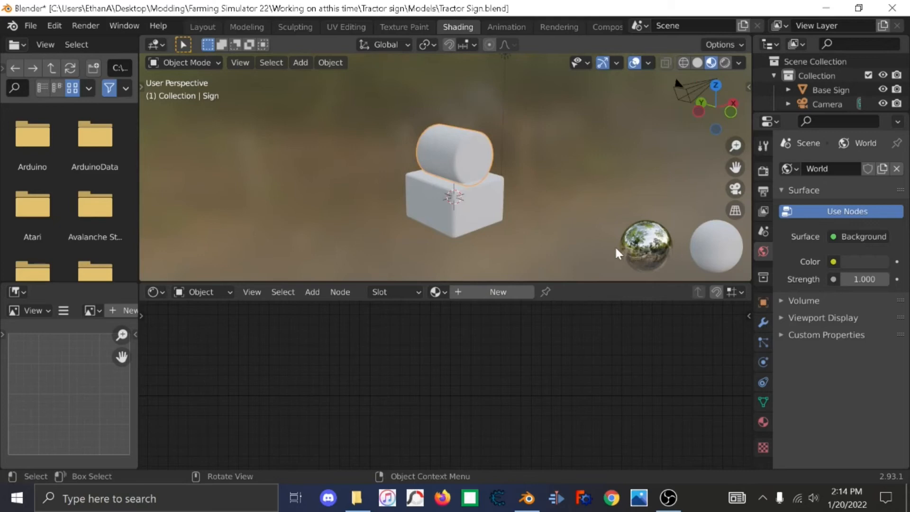
middle_click_drag(491, 242, 386, 236)
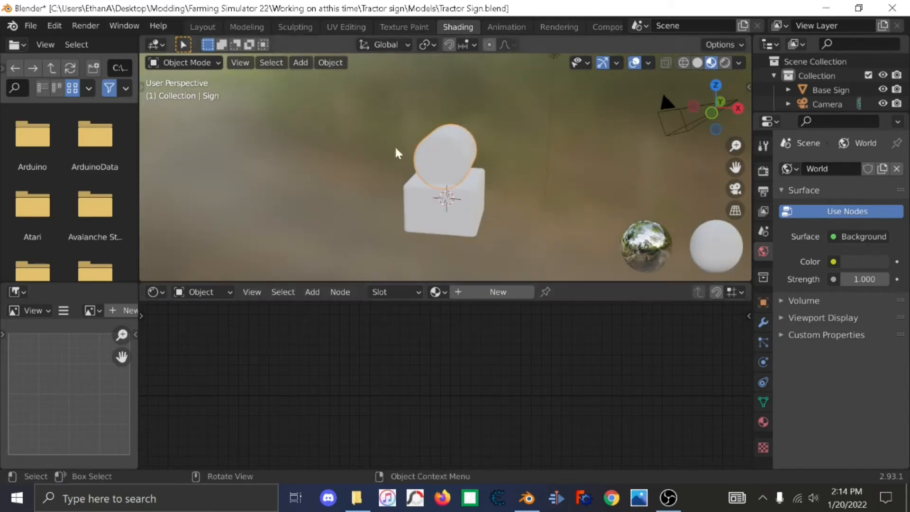
left_click(195, 24)
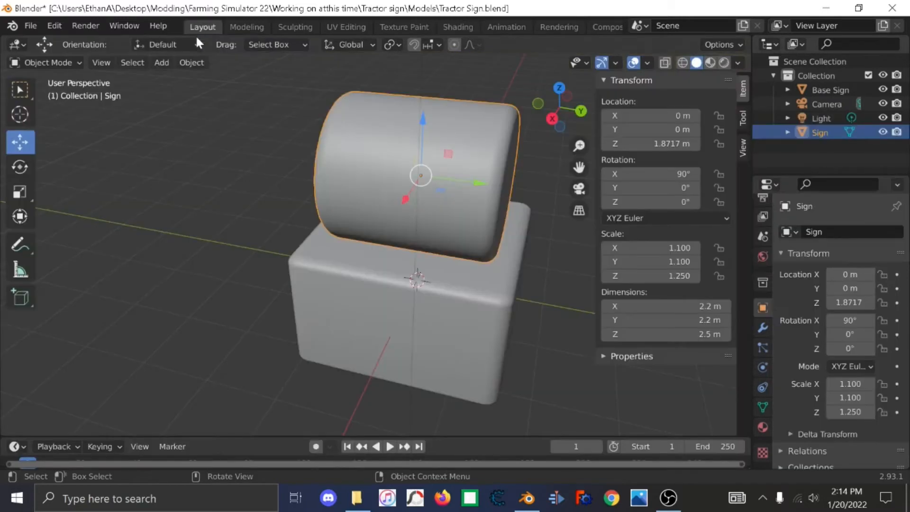
middle_click_drag(261, 336, 379, 337)
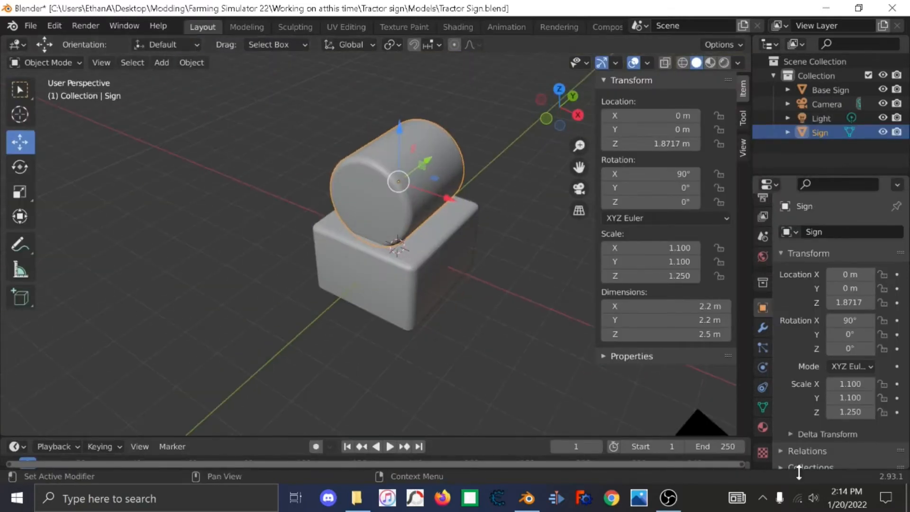
Create a new material for the Sign object and name it "Sign texture".
left_click(763, 426)
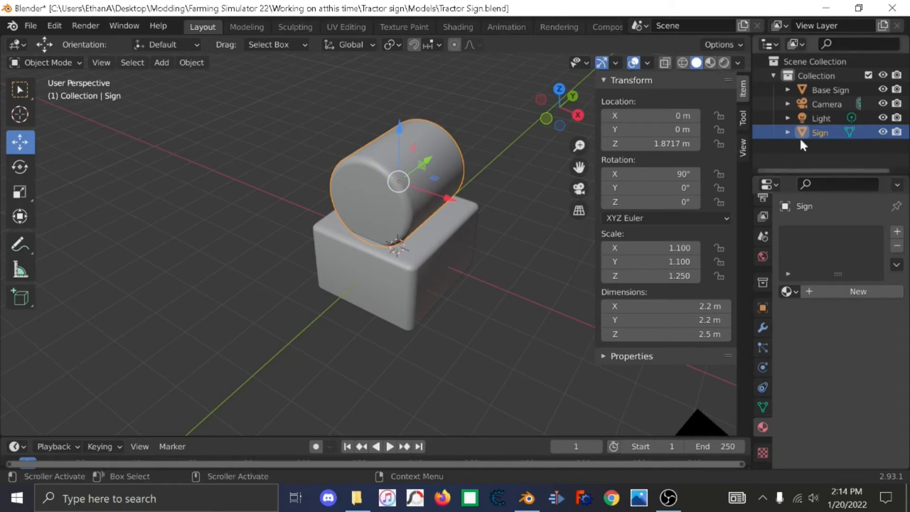
left_click(824, 291)
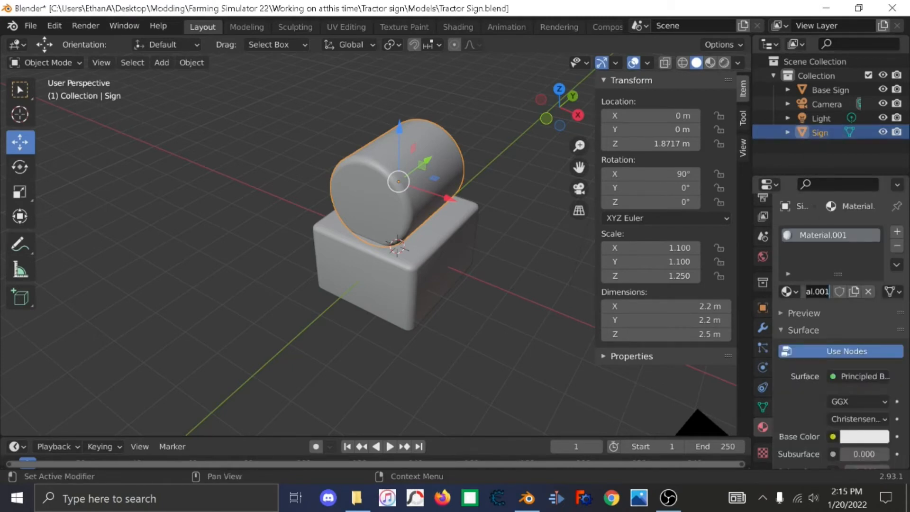
key("ctrl+a")
type("Sign t")
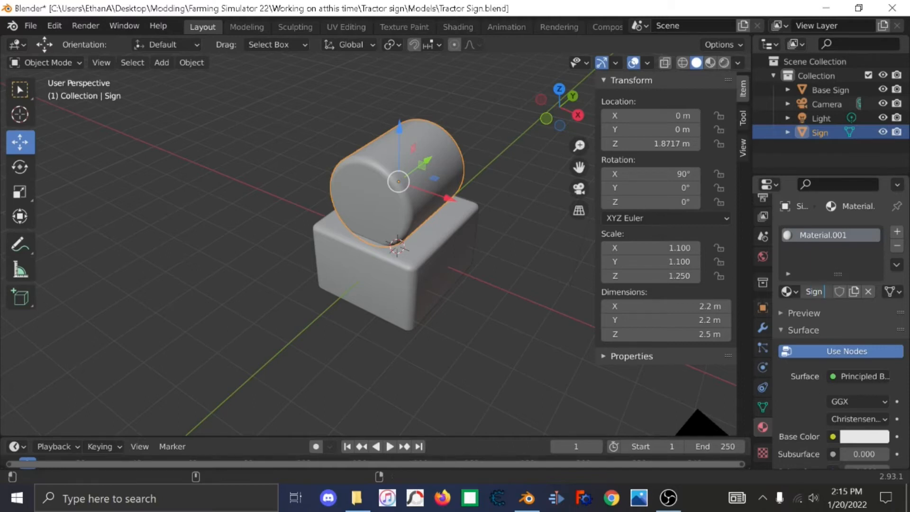
type("ext")
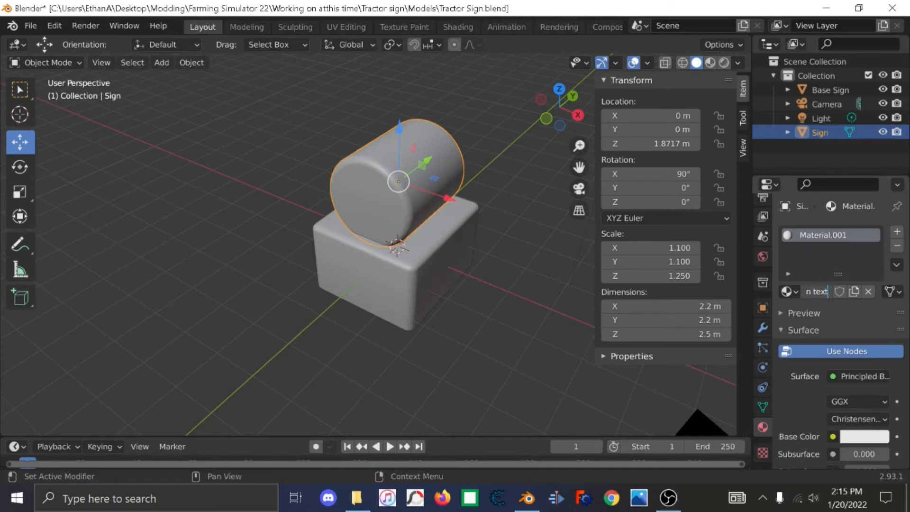
type("ure")
key("Return")
Use an Image Texture as the Base Color source of the Sign texture material.
scroll(852, 350, "down", 1)
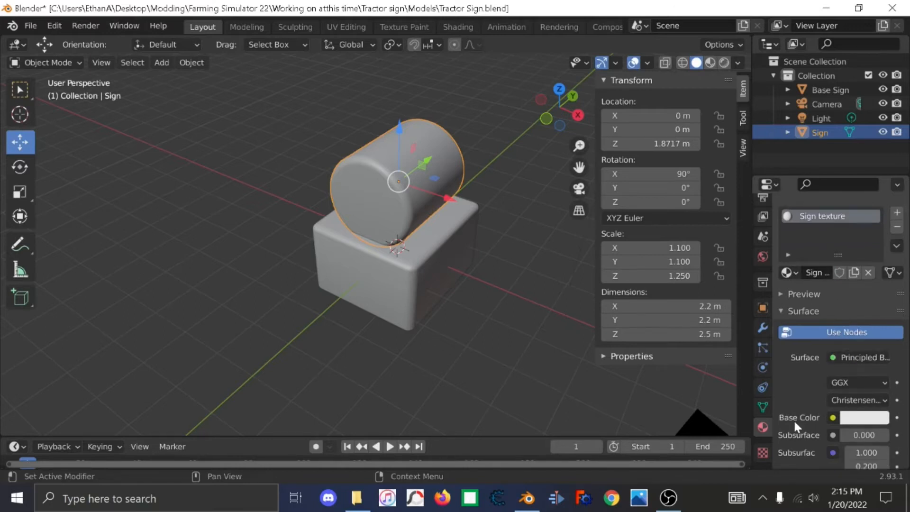
left_click(833, 418)
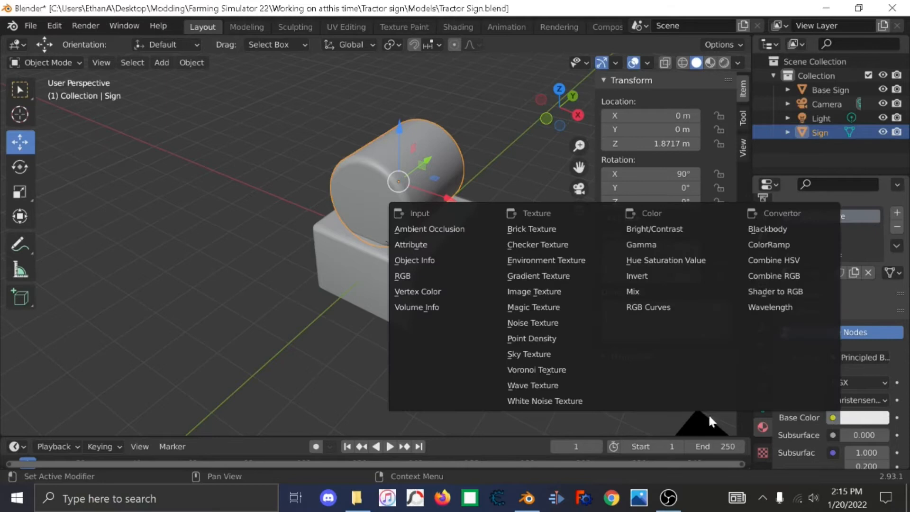
left_click(520, 293)
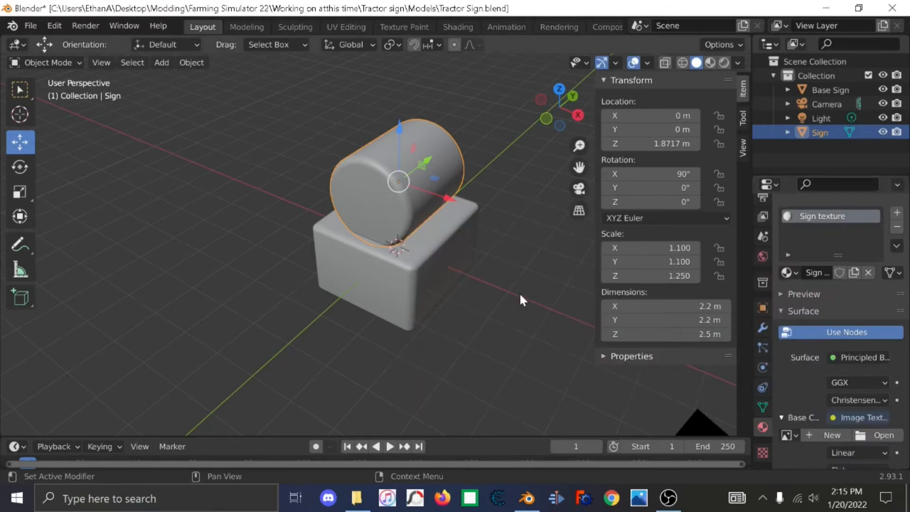
Load "113_circular brushed blue metal texture.jpg" from the Tractor sign project's Textures folder as the Sign material's image texture.
left_click(877, 436)
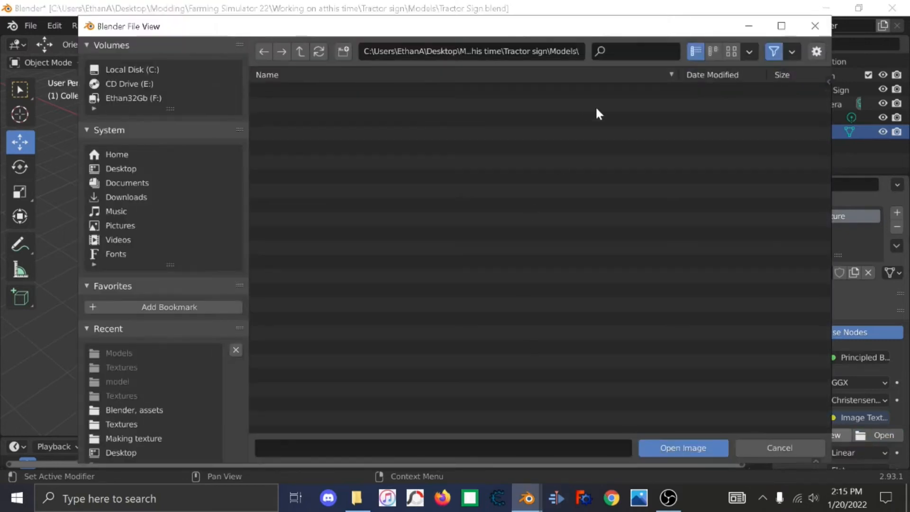
left_click(579, 50)
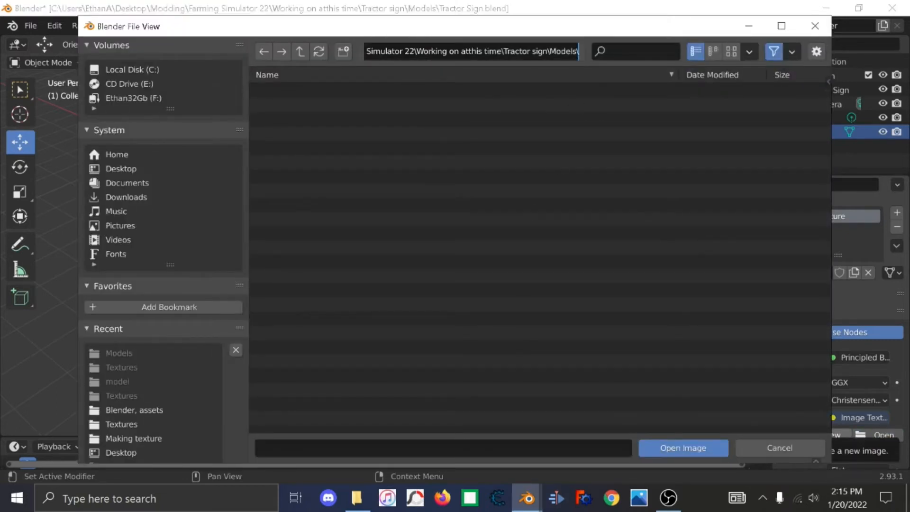
key("BackSpace")
key("BackSpace")
key("BackSpace")
key("BackSpace")
key("BackSpace")
key("BackSpace")
key("BackSpace")
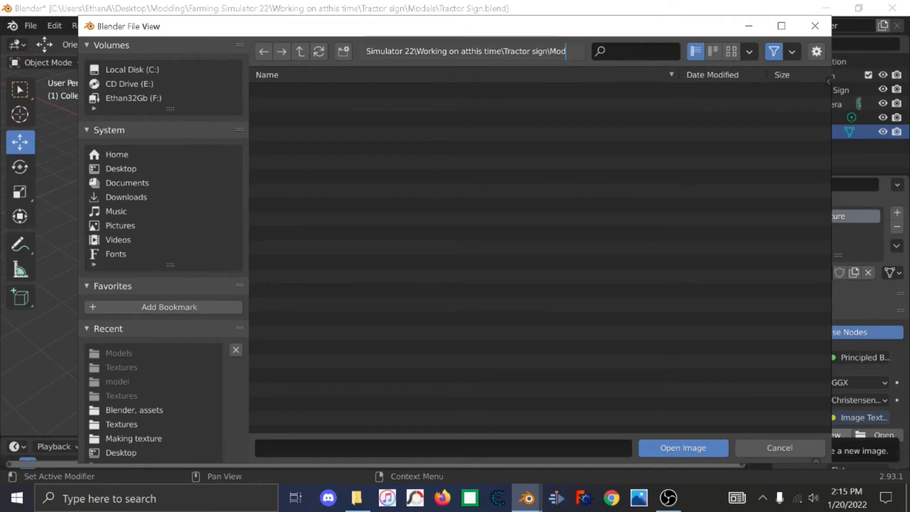
key("Return")
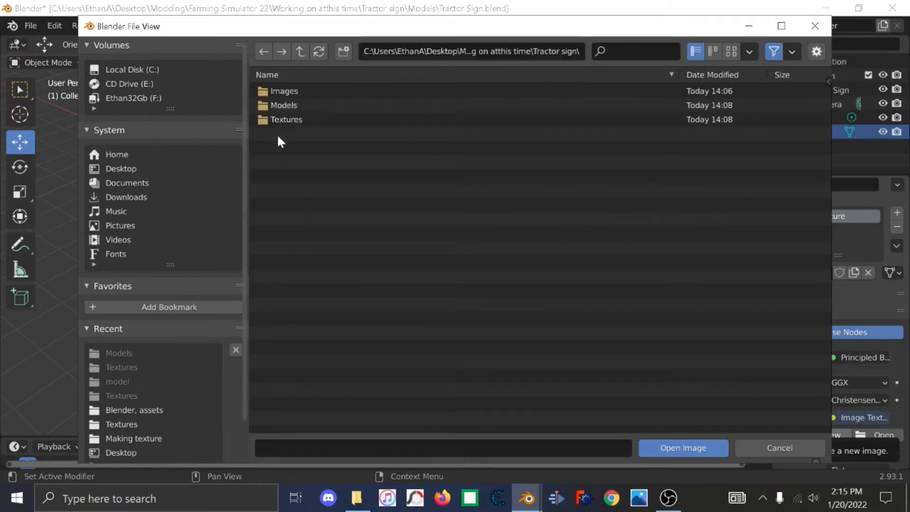
double_click(277, 119)
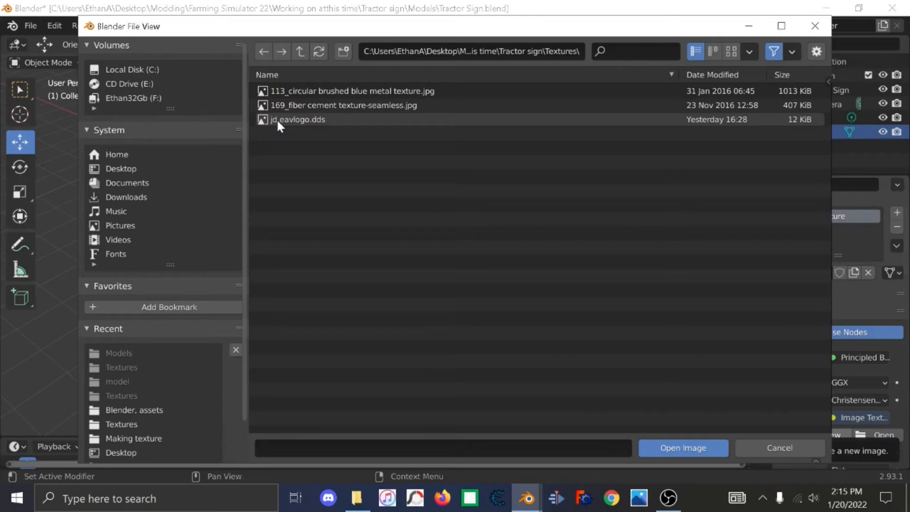
left_click(292, 86)
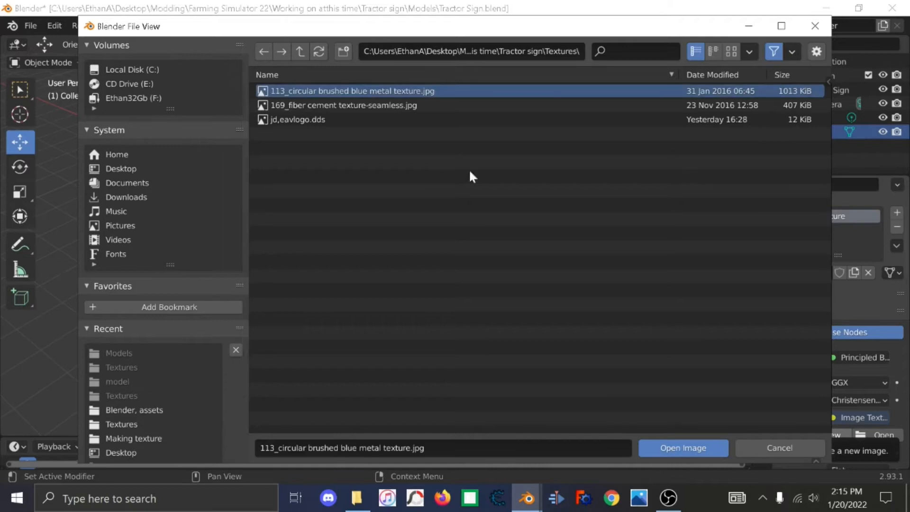
left_click(703, 450)
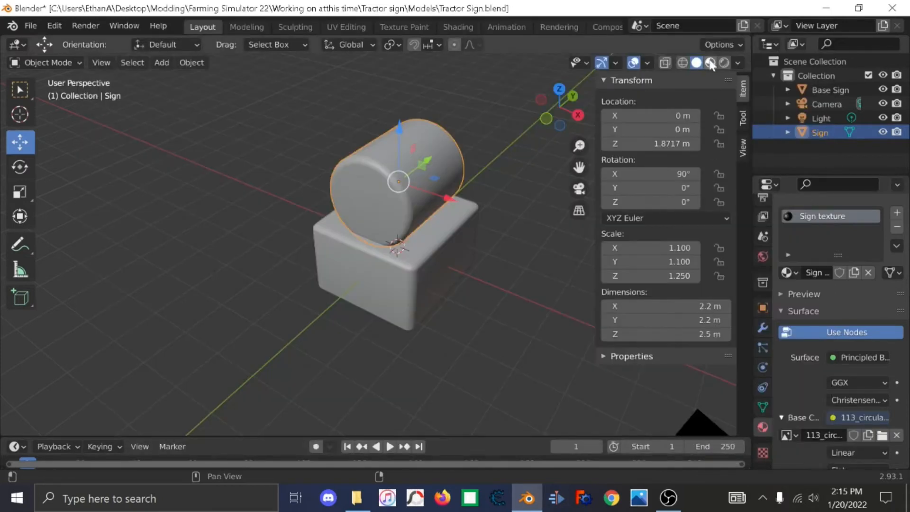
Switch the viewport to Material Preview shading and examine the texture on the Sign cylinder from several sides.
left_click(709, 62)
mouse_move(468, 357)
middle_mouse_down()
mouse_move(431, 358)
mouse_move(593, 409)
mouse_move(396, 323)
mouse_move(371, 210)
middle_mouse_up()
scroll(431, 354, "up", 5)
scroll(397, 323, "down", 4)
middle_click_drag(427, 204, 280, 203)
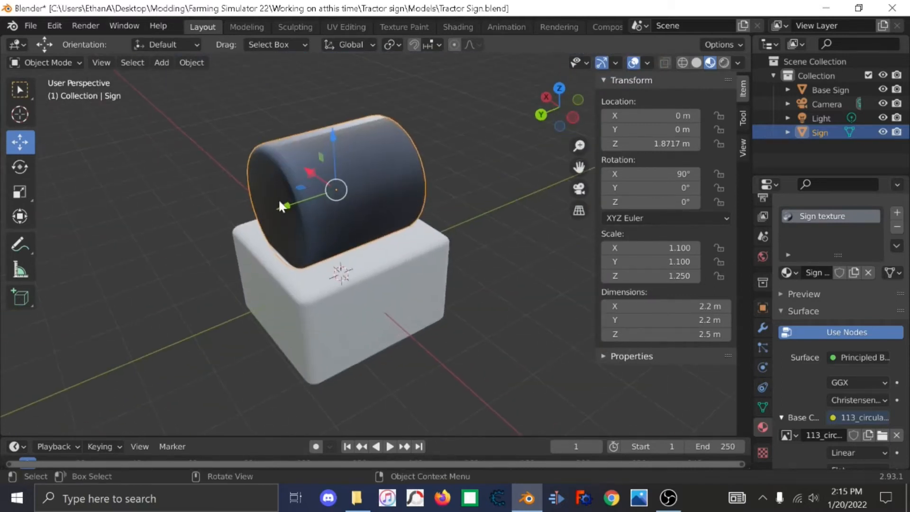
middle_click_drag(373, 211, 259, 277)
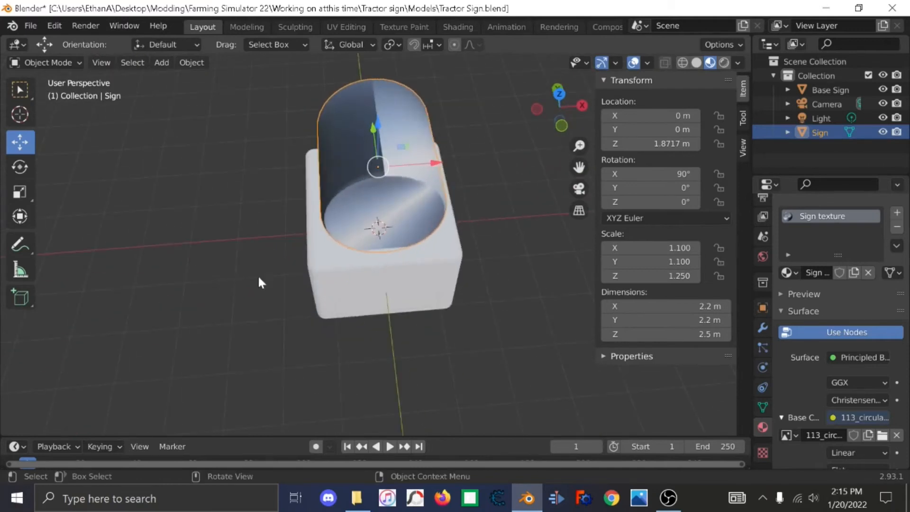
middle_click_drag(442, 283, 434, 323)
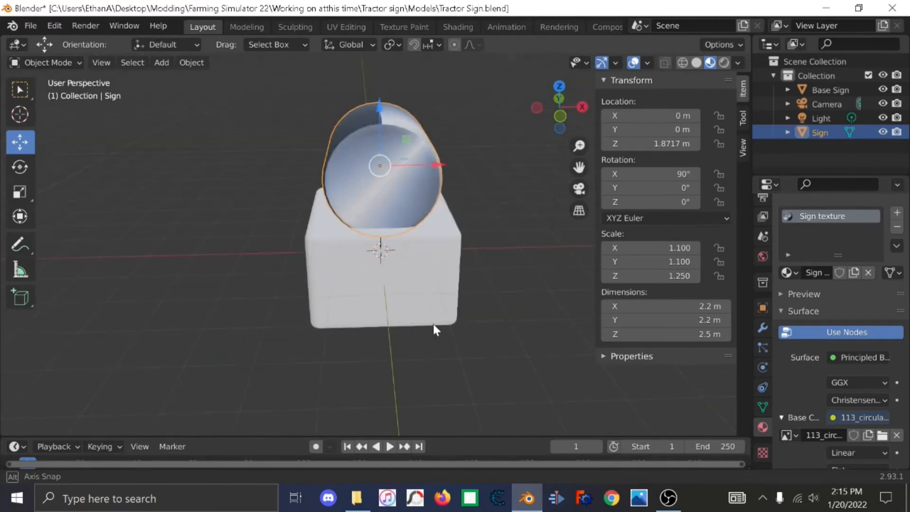
middle_click_drag(523, 296, 417, 331)
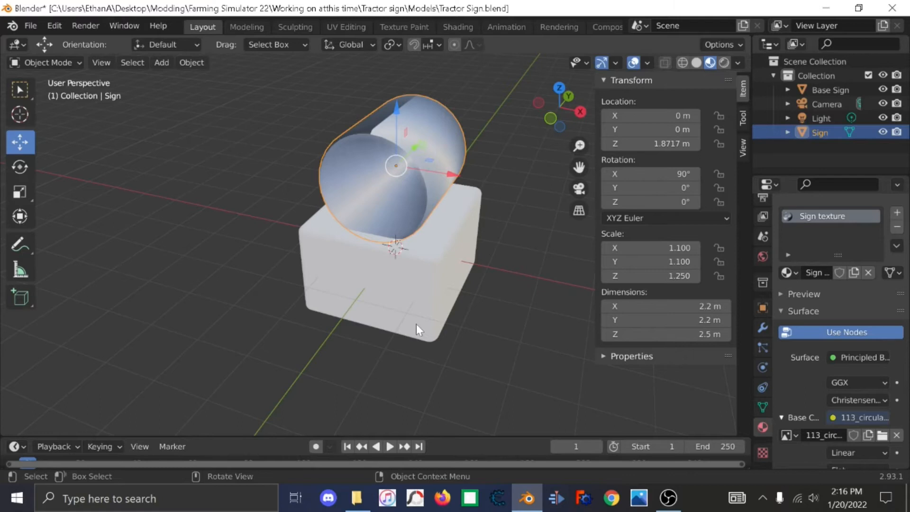
middle_click_drag(417, 325, 305, 284)
middle_click_drag(352, 263, 352, 290)
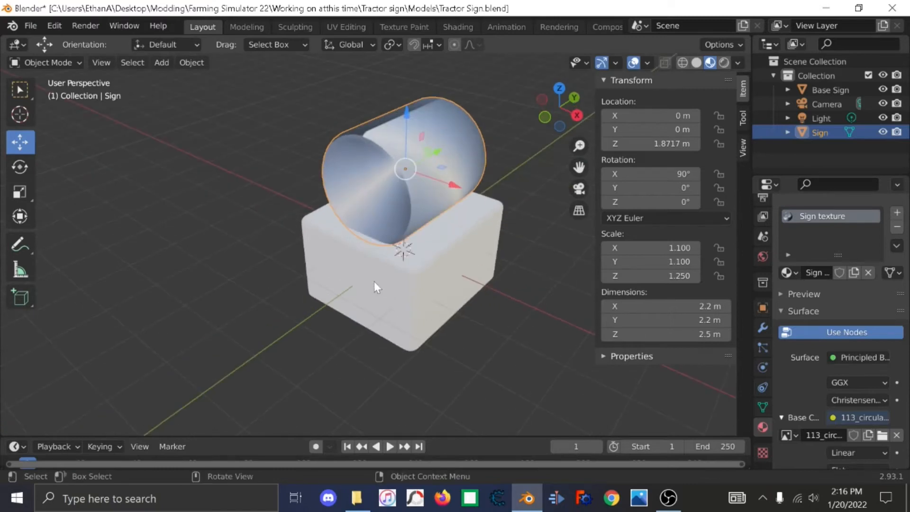
Create a new material for the Base Sign object and name it "Base Sign texture".
left_click(836, 90)
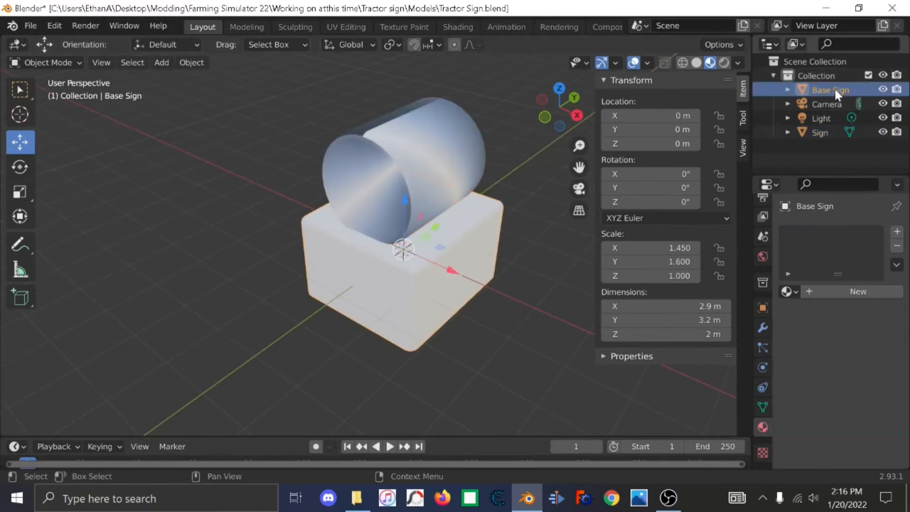
left_click(825, 292)
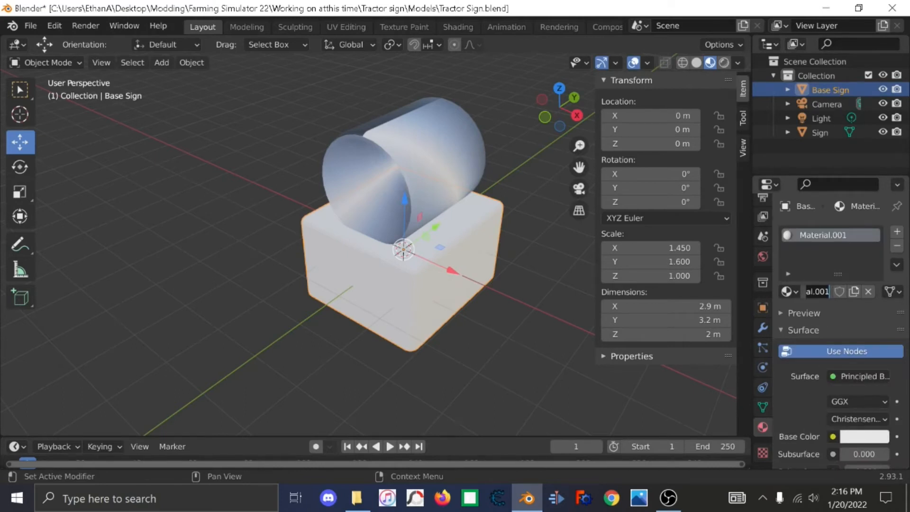
key("ctrl+a")
type("Base")
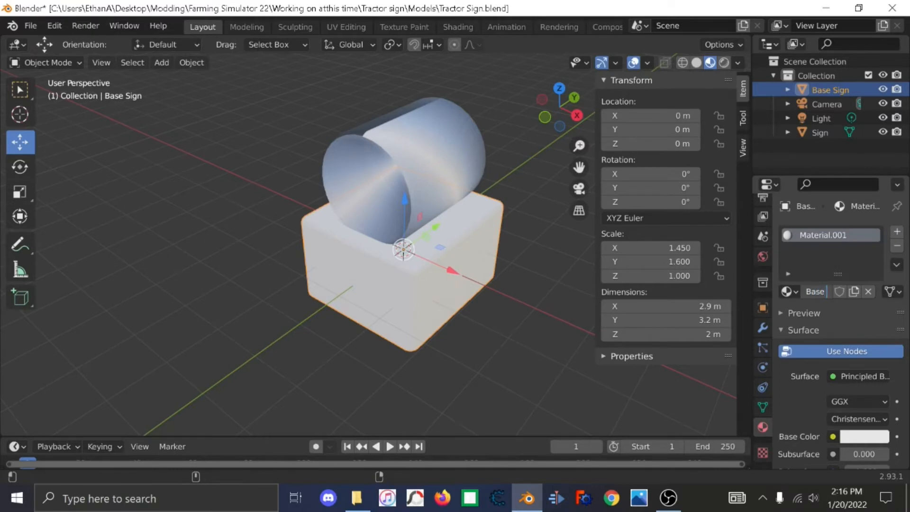
key("ctrl+a")
type("Sign")
type(" text")
type("ure")
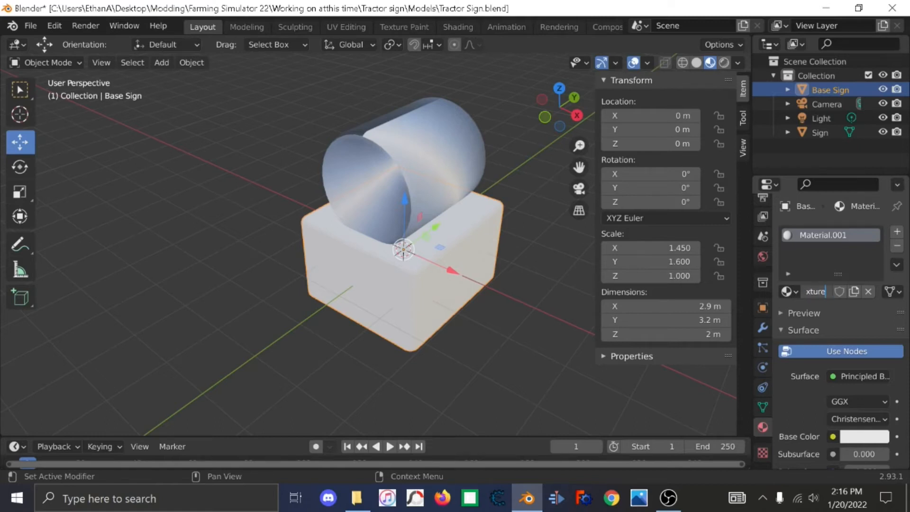
key("Return")
Use an Image Texture as the Base Color source of the Base Sign texture material.
scroll(820, 297, "down", 2)
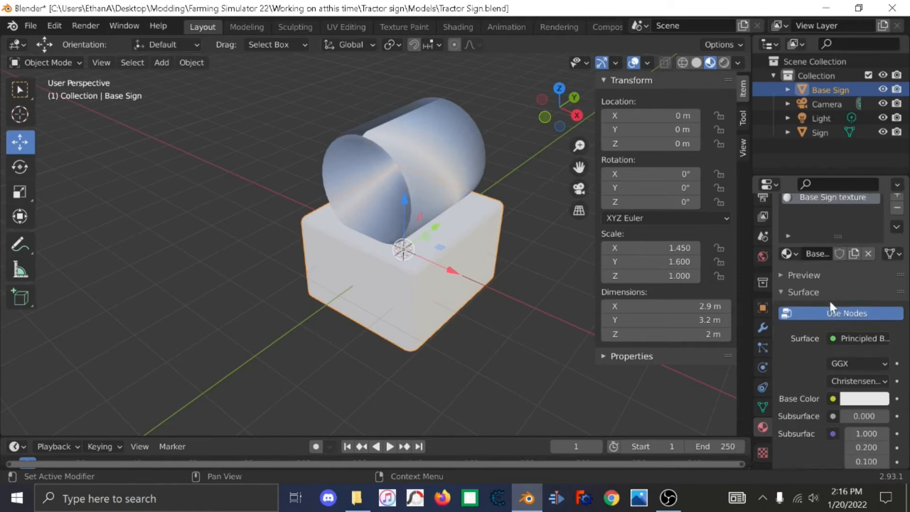
left_click(833, 398)
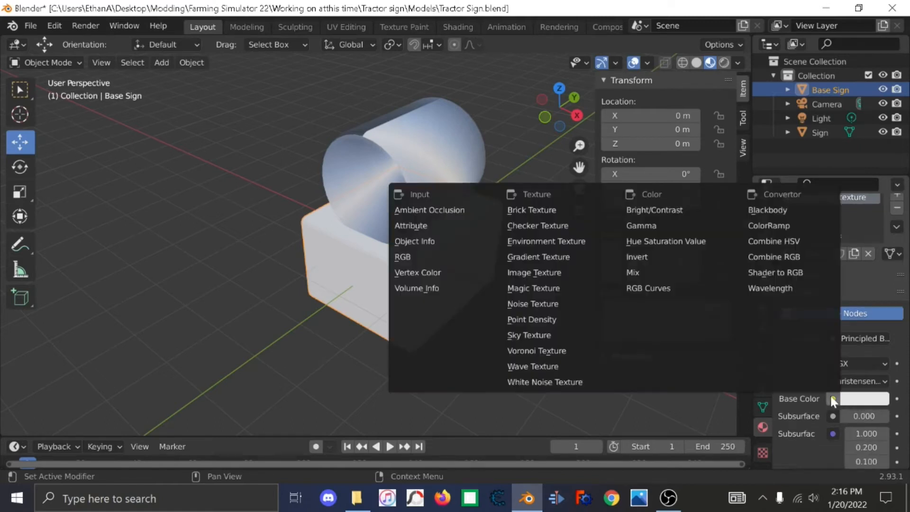
left_click(514, 273)
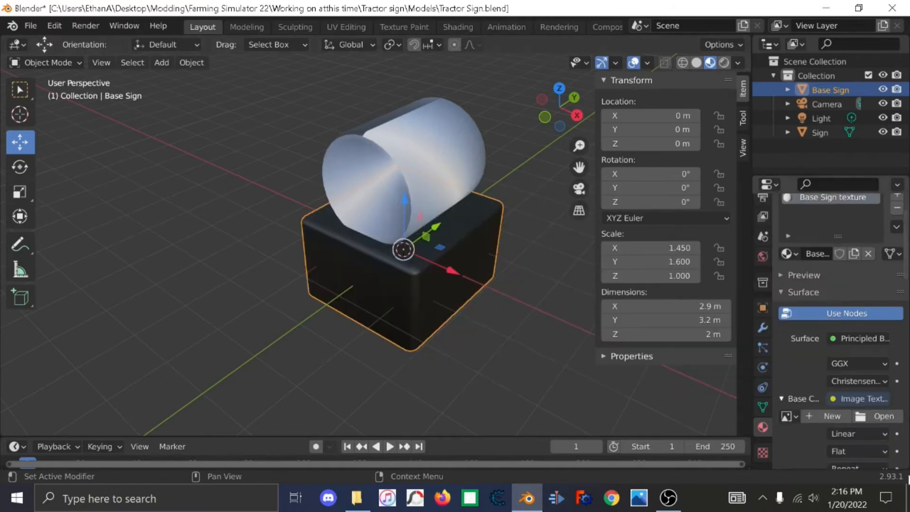
Load "169_fiber cement texture-seamless.jpg" from the Tractor sign project's Textures folder as the Base Sign material's image texture.
left_click(884, 418)
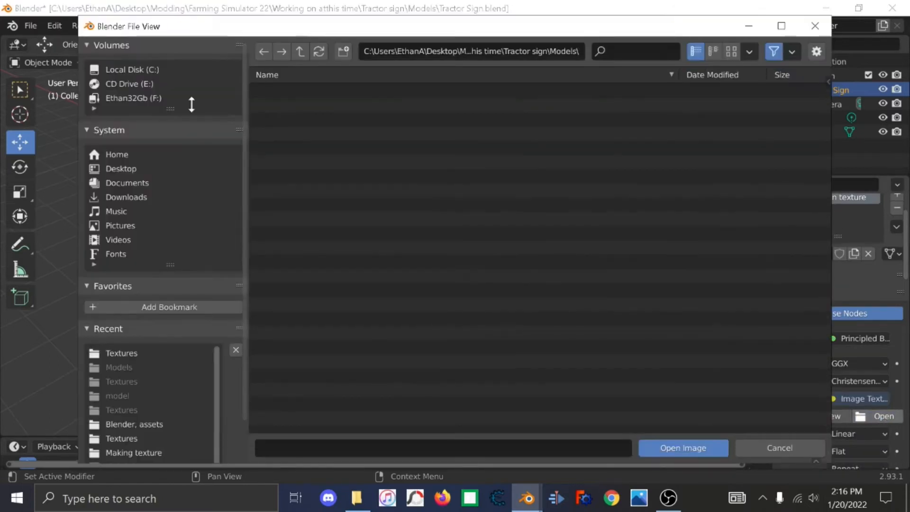
left_click(583, 53)
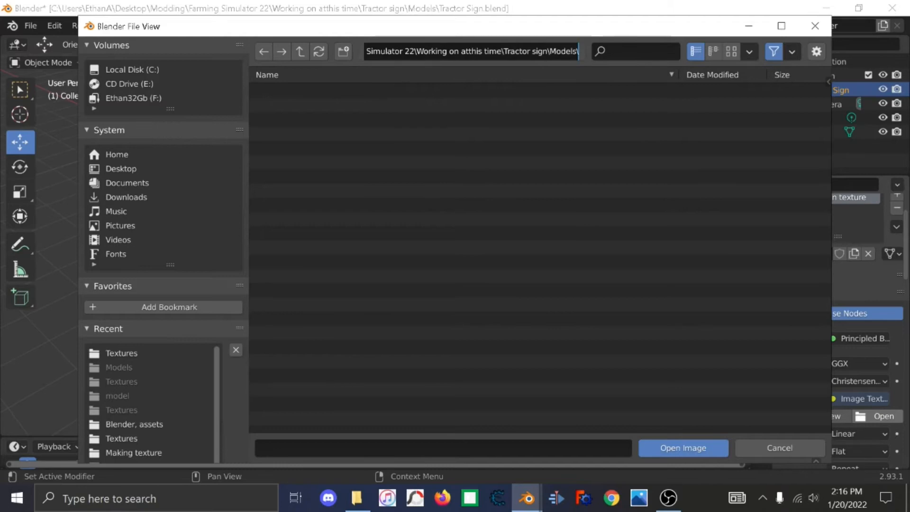
key("BackSpace")
key("BackSpace")
key("BackSpace")
key("BackSpace")
key("BackSpace")
key("BackSpace")
key("BackSpace")
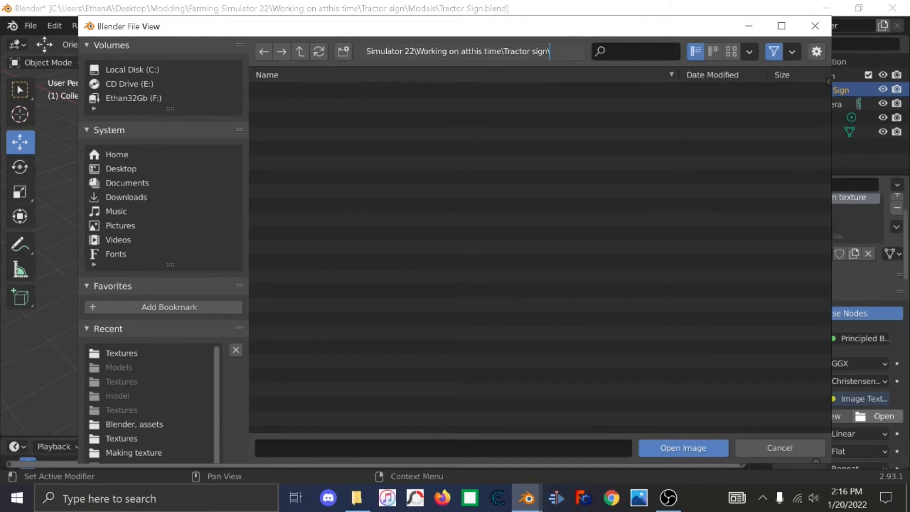
key("Return")
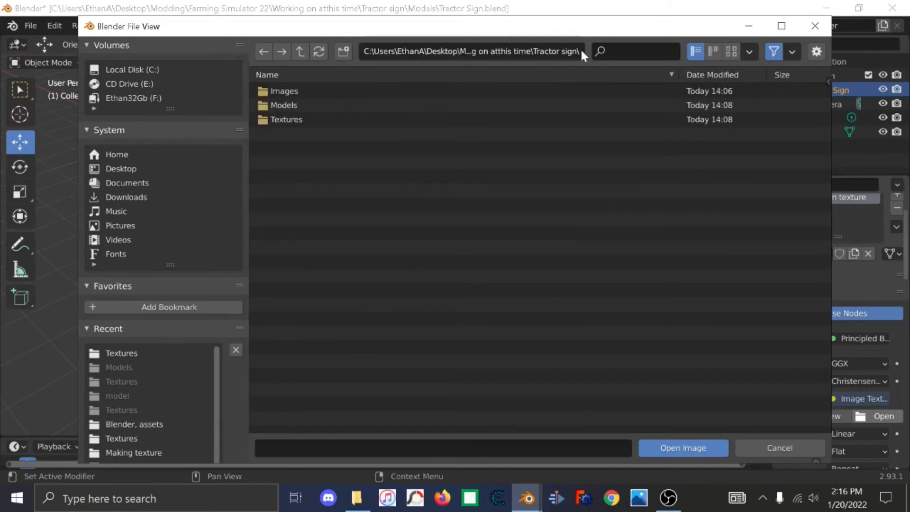
left_click(310, 120)
left_click(320, 105)
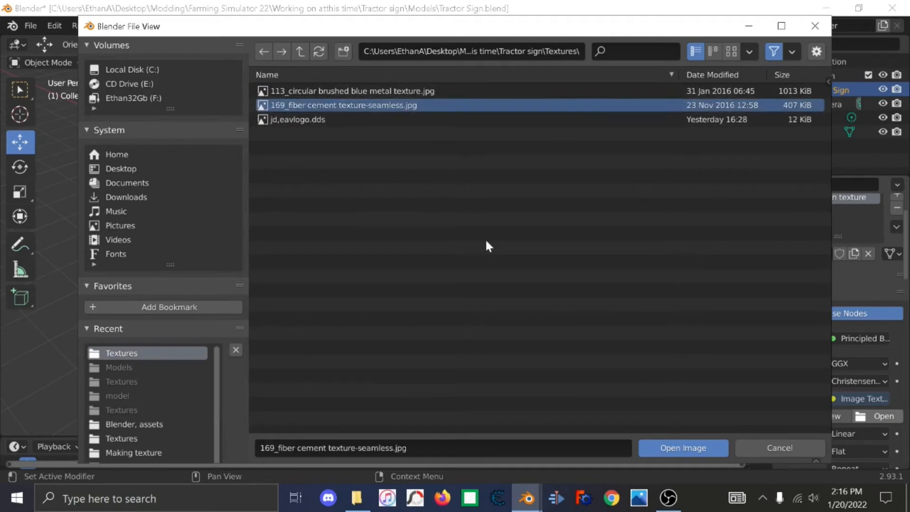
left_click(668, 447)
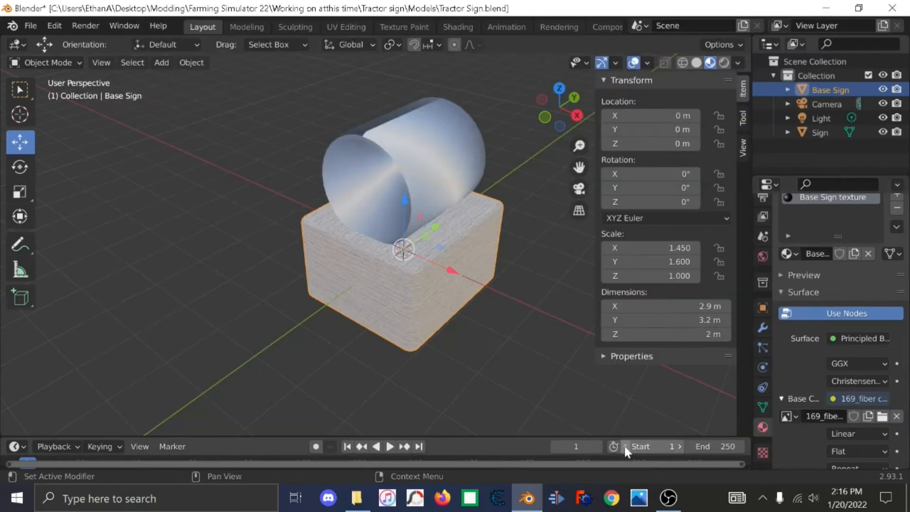
Examine the fiber cement texture on the Base Sign box up close and the whole model from all sides.
middle_click_drag(469, 361, 516, 319)
scroll(491, 354, "up", 4)
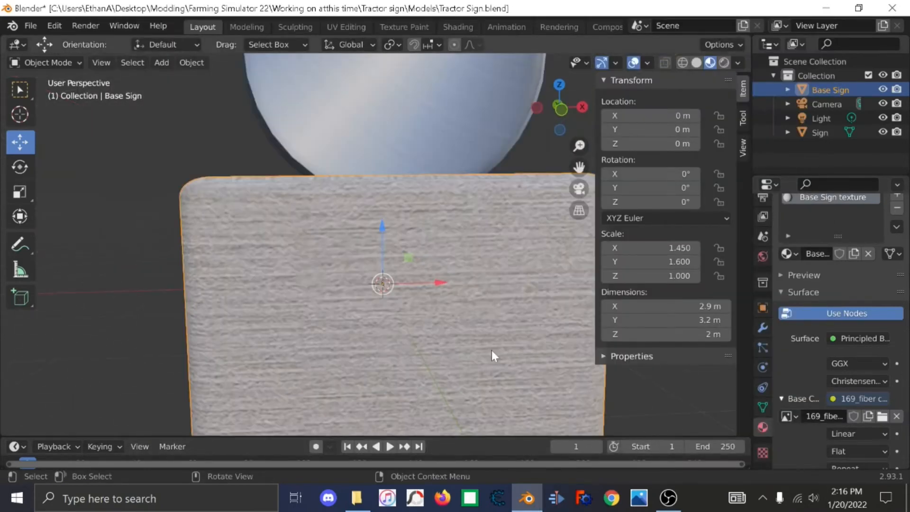
scroll(492, 354, "down", 3)
middle_click_drag(492, 354, 549, 328)
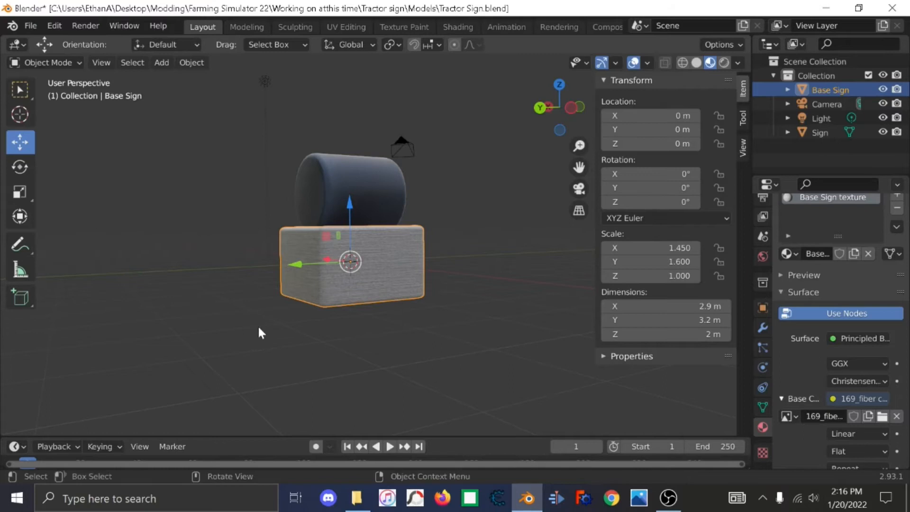
middle_click_drag(261, 332, 320, 352)
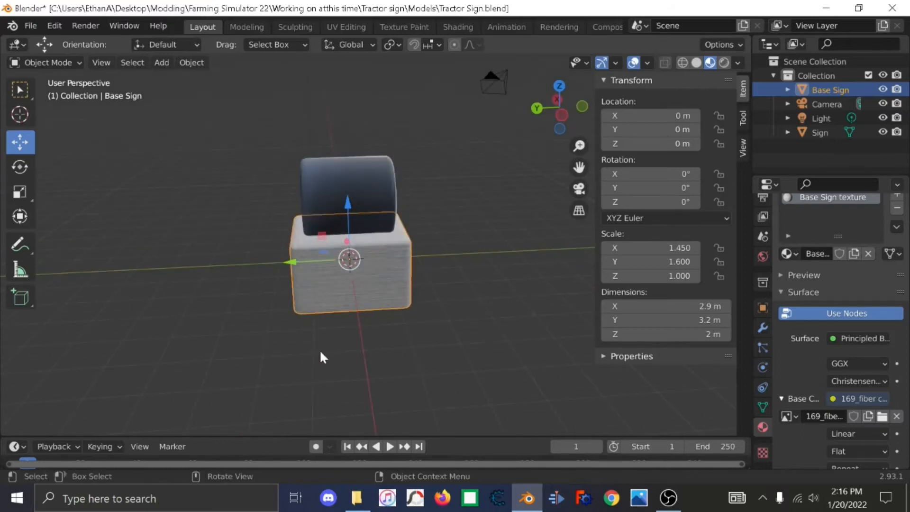
middle_click_drag(486, 272, 265, 282)
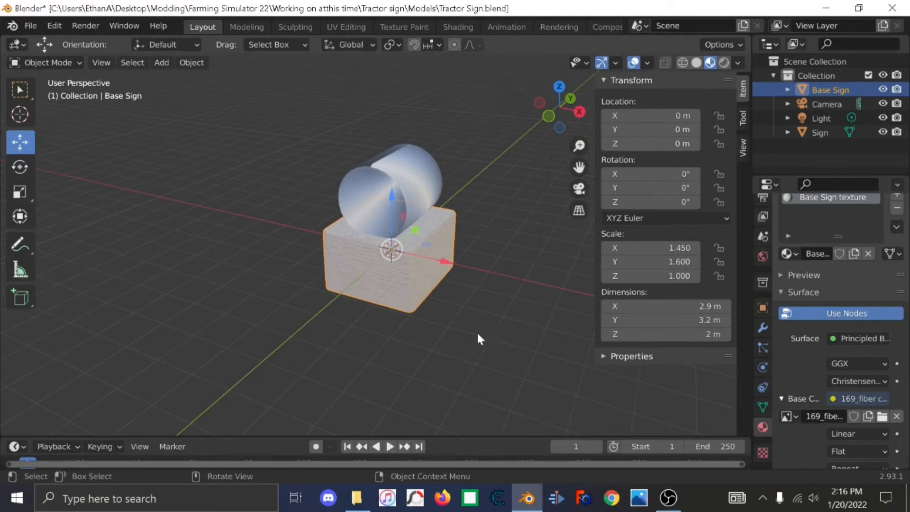
middle_click_drag(478, 337, 566, 293)
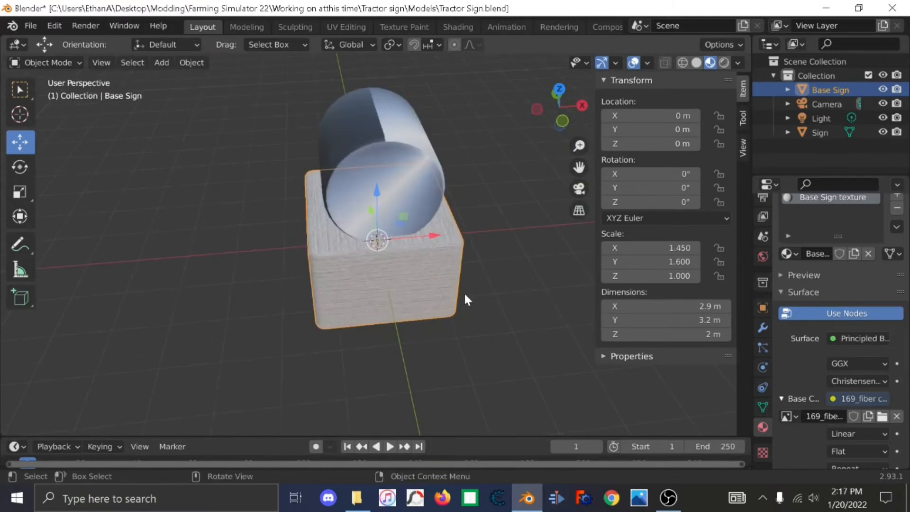
scroll(465, 295, "down", 1)
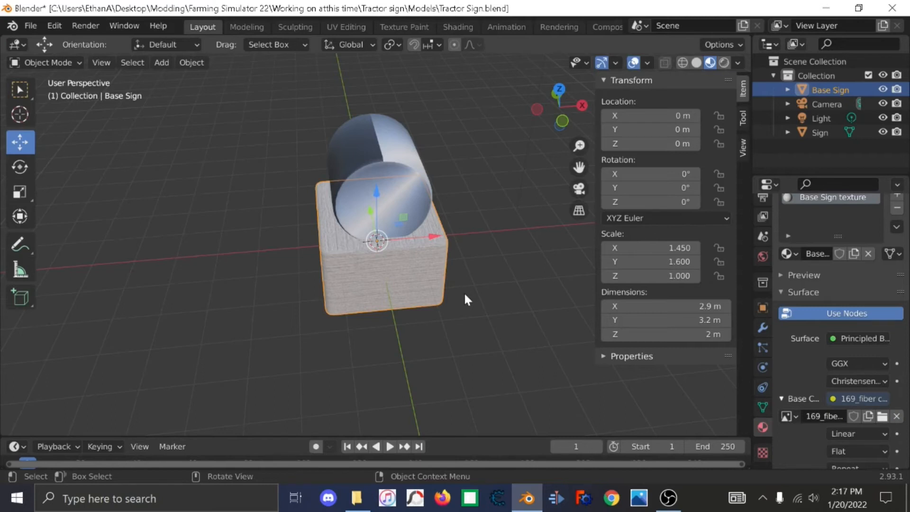
Export all scene objects as "Tractor Sign.i3d" to the Tractor sign project's Models folder.
key("a")
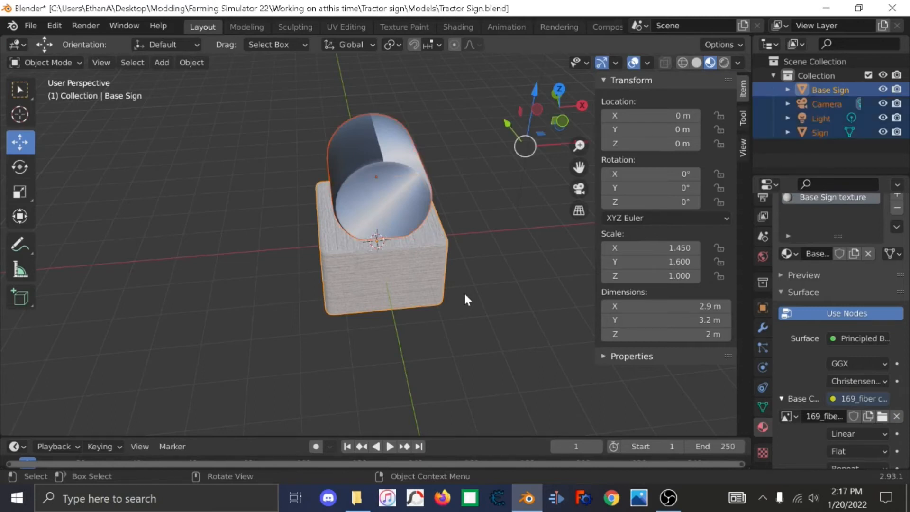
left_click(31, 26)
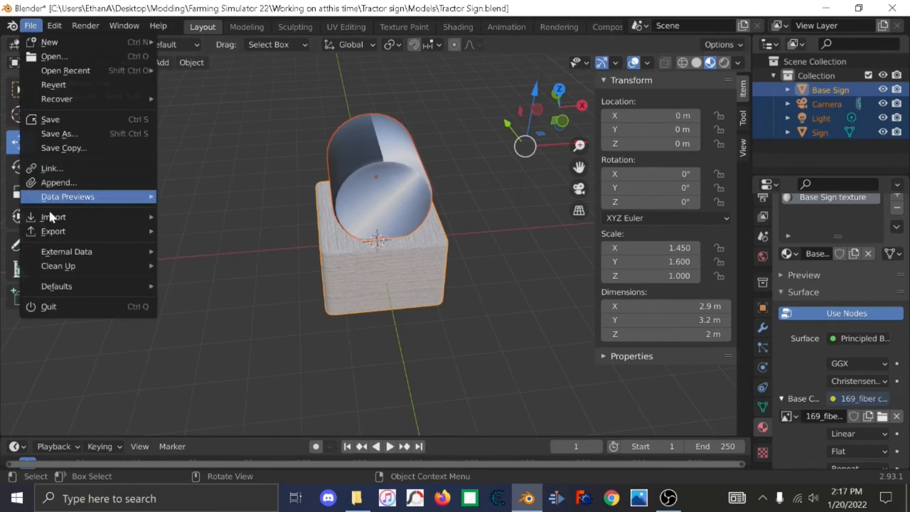
mouse_move(53, 232)
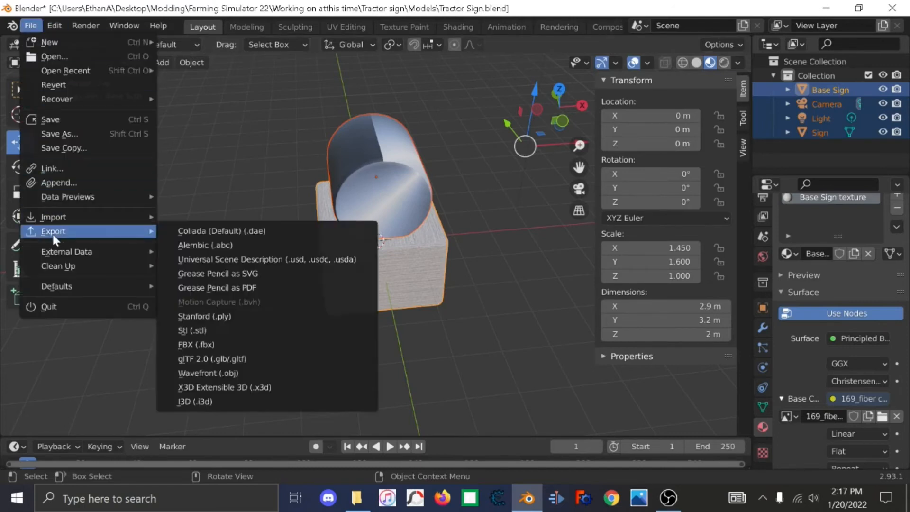
left_click(203, 401)
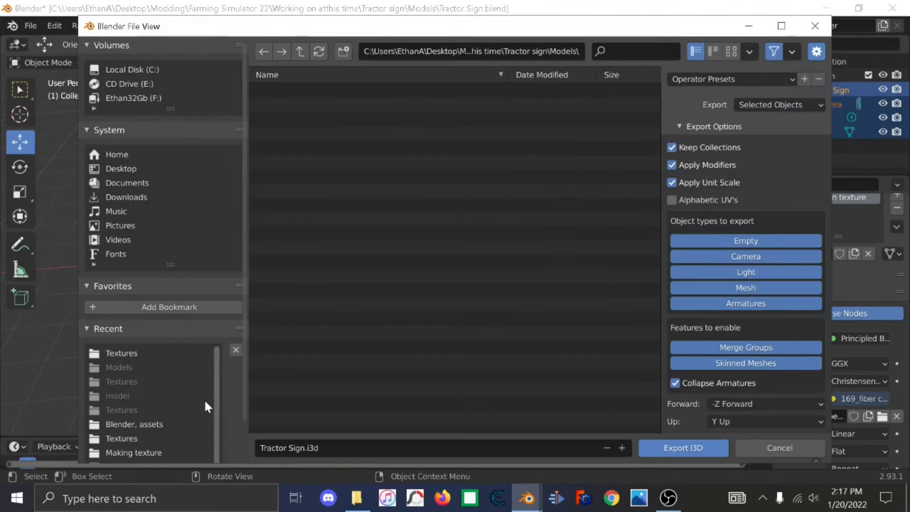
left_click(706, 447)
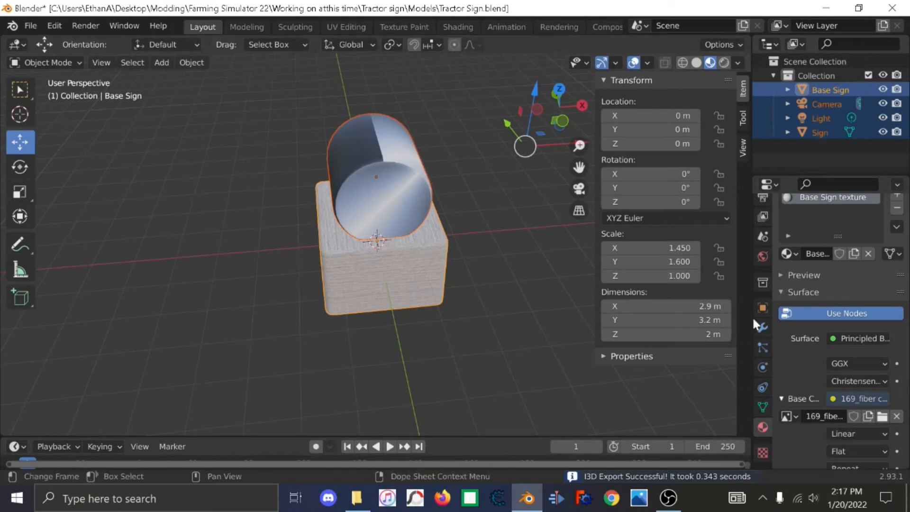
Close Blender with the changes to Tractor Sign.blend saved, and check the exported textures folder inside Models.
left_click(892, 8)
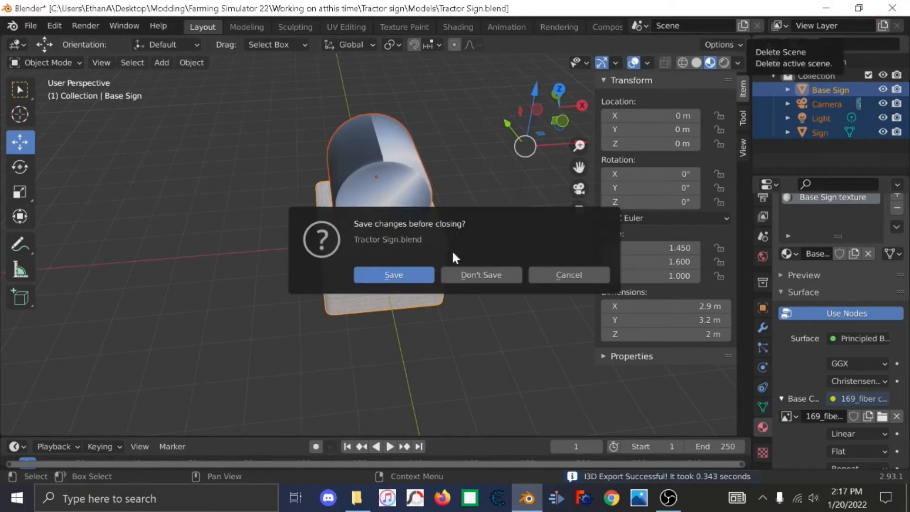
left_click(399, 281)
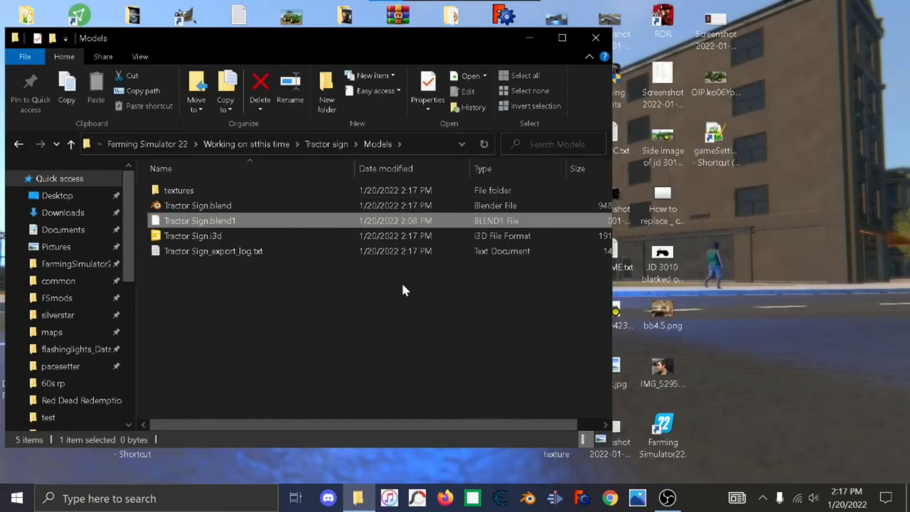
double_click(185, 190)
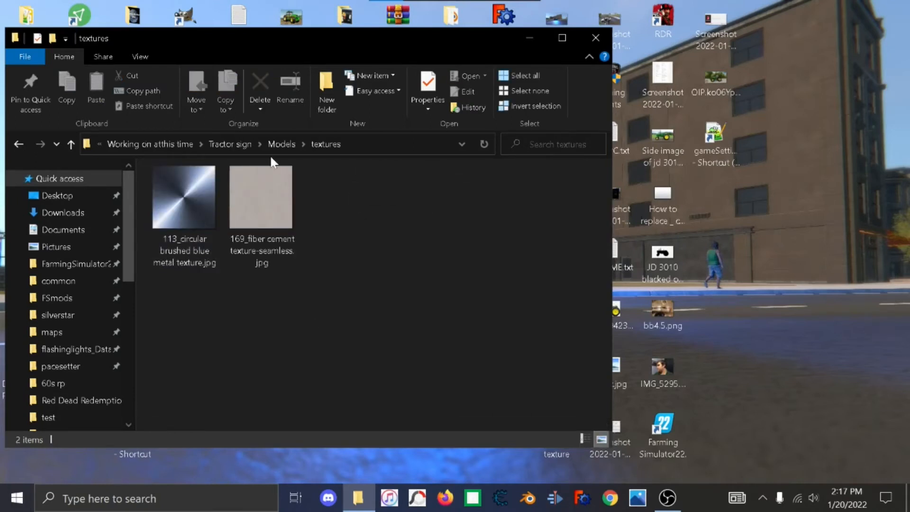
left_click(280, 144)
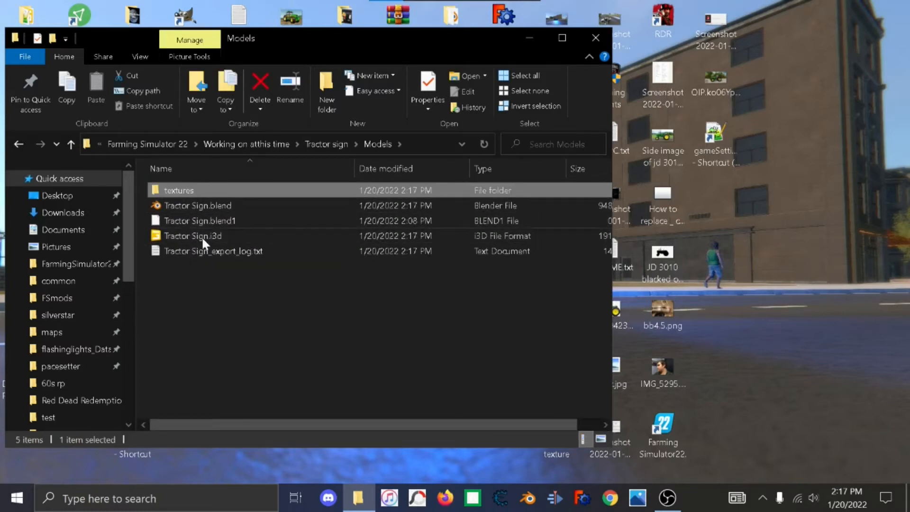
Open Eav_sign.i3d from the Tractor sign folder in GIANTS Editor.
left_click(315, 145)
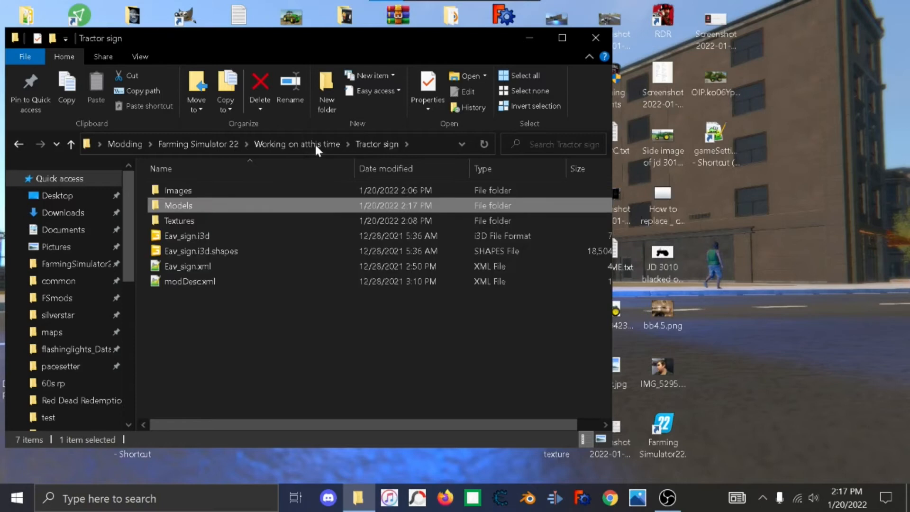
double_click(194, 235)
left_click(408, 336)
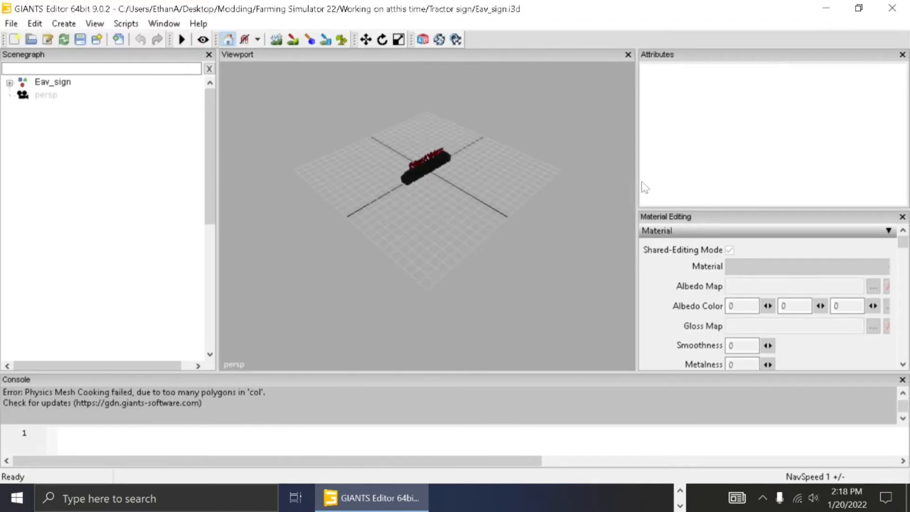
Examine the existing sign model's lettering and base up close and from several angles.
left_click_drag(637, 181, 651, 184)
left_click_drag(503, 266, 411, 109, "alt")
scroll(492, 191, "up", 4)
scroll(536, 221, "up", 5)
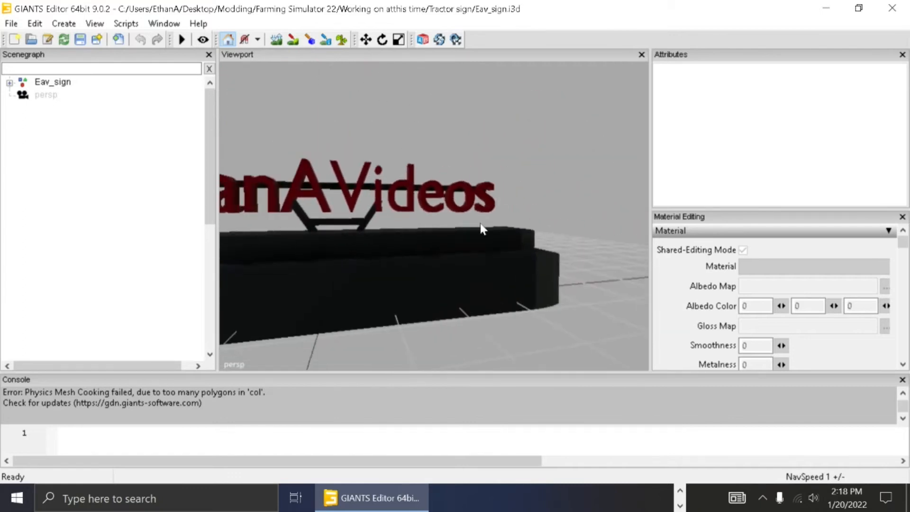
left_click_drag(481, 224, 445, 243, "alt")
scroll(455, 164, "up", 2)
scroll(443, 269, "down", 5)
scroll(446, 246, "up", 1)
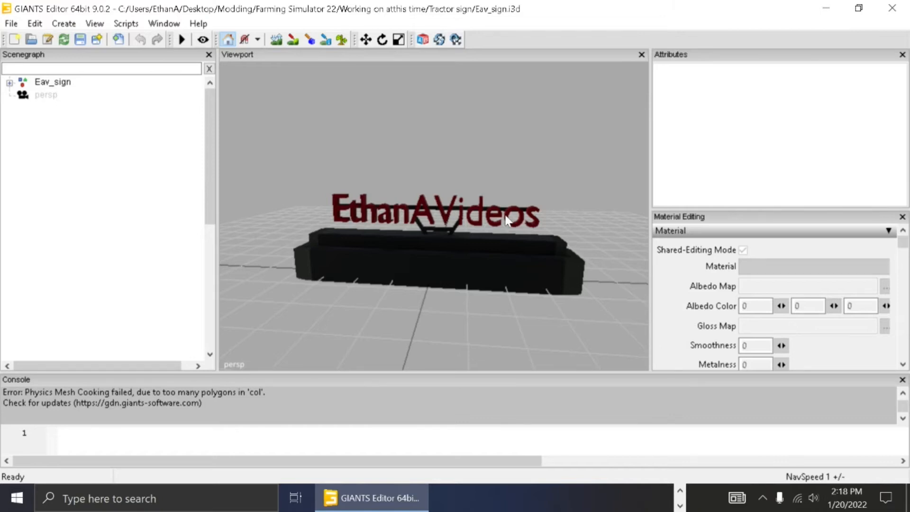
middle_click_drag(506, 219, 431, 231)
key("d")
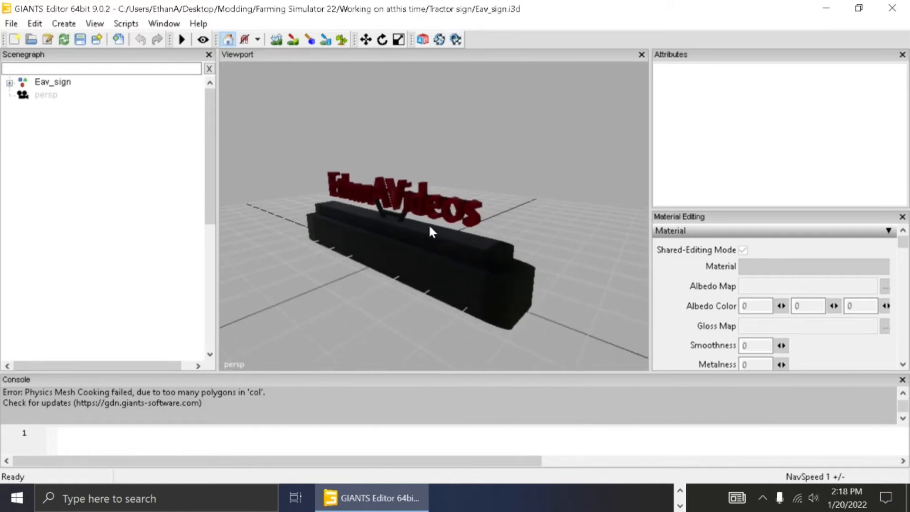
key("a")
right_click_drag(430, 227, 589, 233)
key("w")
key("d")
key("a")
key("s")
key("a")
key("w")
key("s")
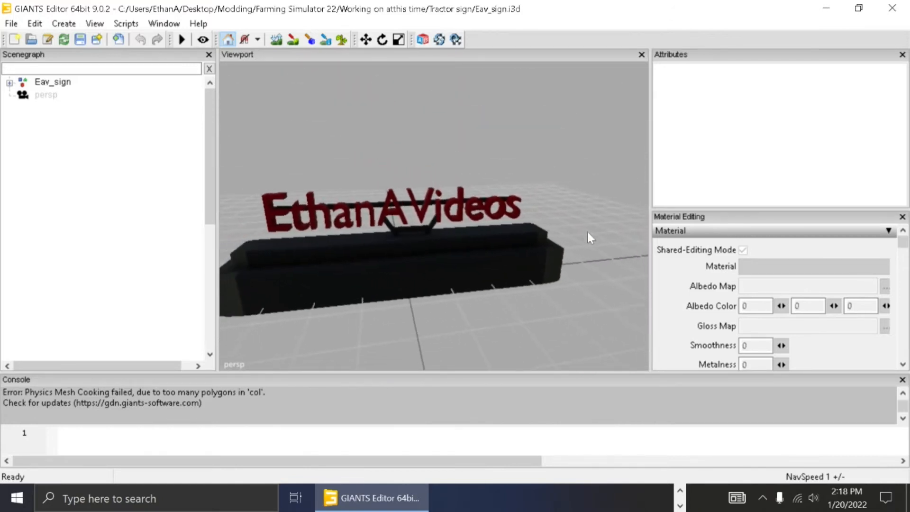
key("a")
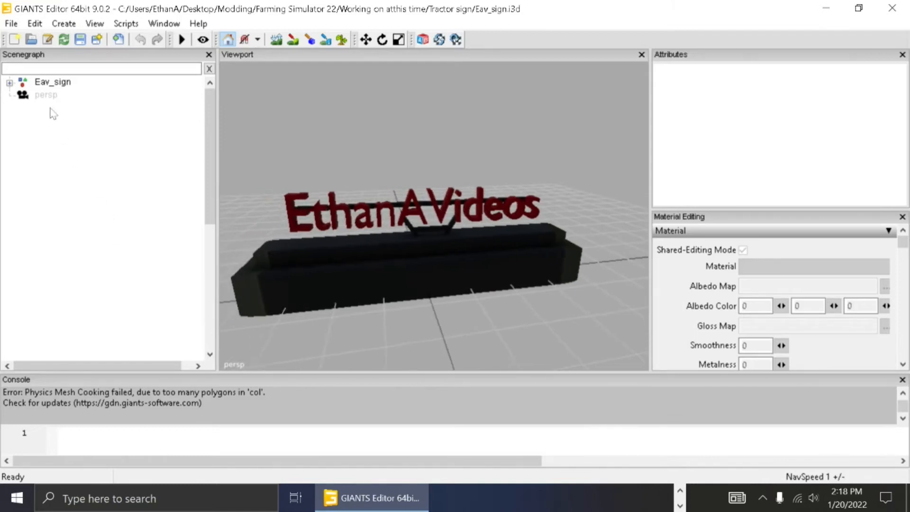
Import "Tractor Sign.i3d" from the Models folder into the Eav_sign scene.
left_click(10, 24)
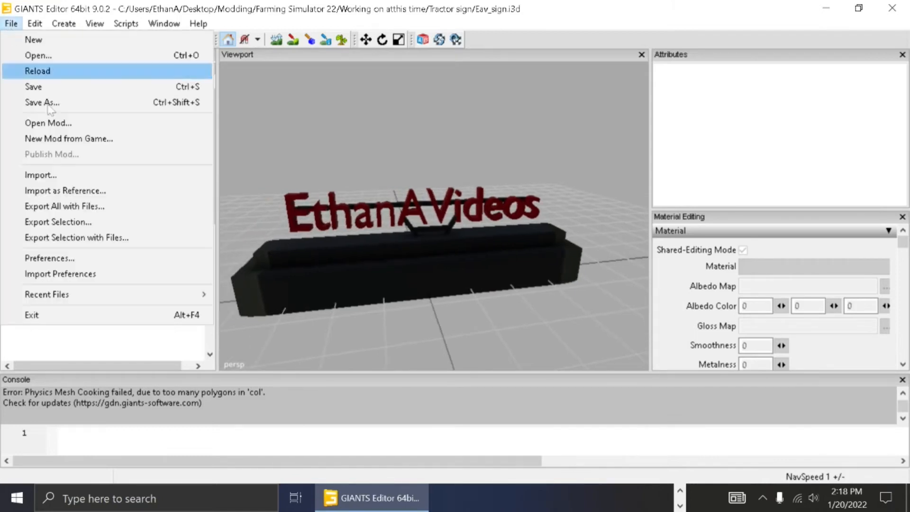
left_click(62, 177)
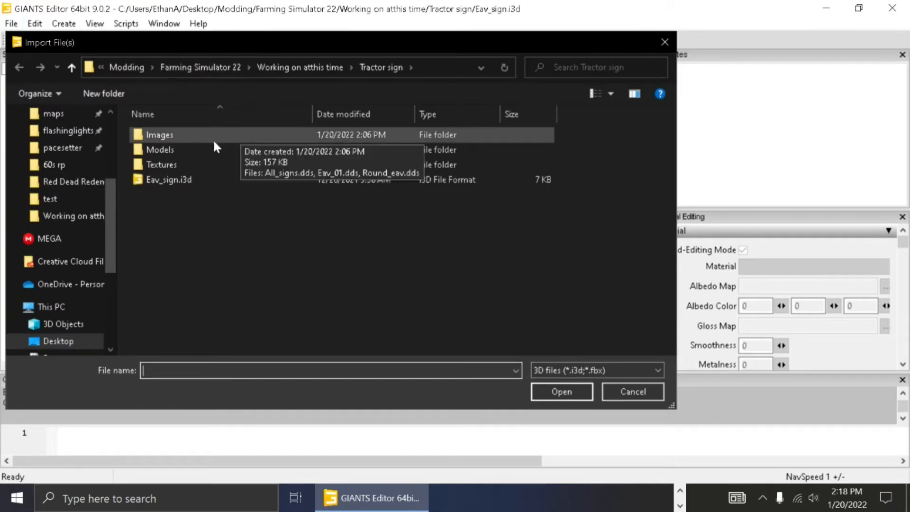
double_click(189, 150)
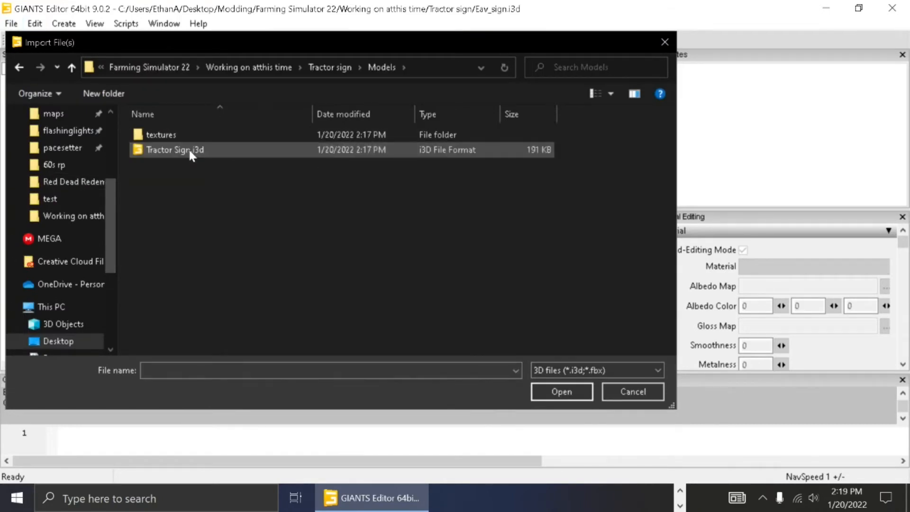
left_click(188, 150)
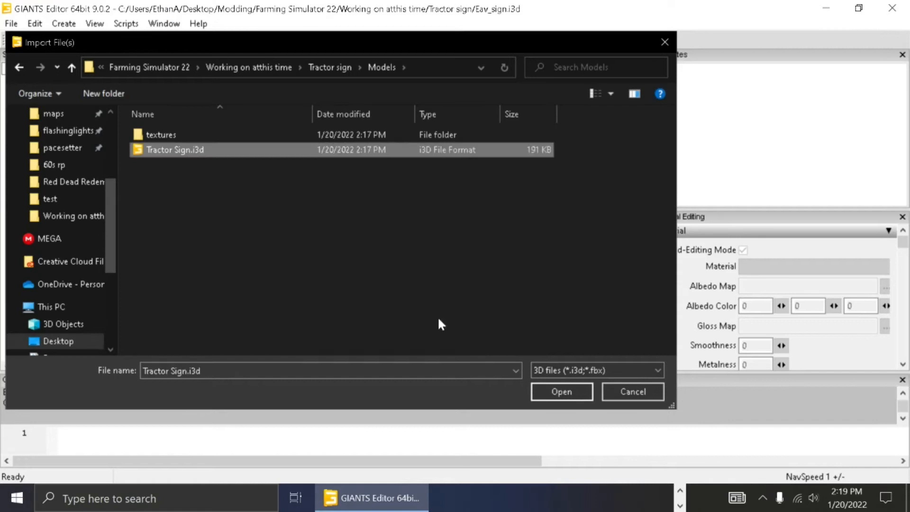
left_click(563, 392)
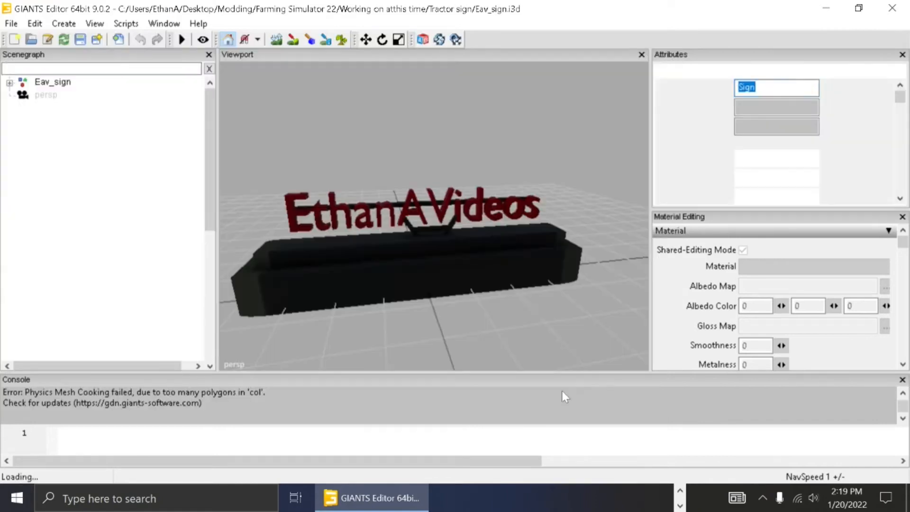
Examine the imported Sign cylinder and Base Sign box from several angles against the existing sign.
middle_click_drag(563, 270, 592, 290)
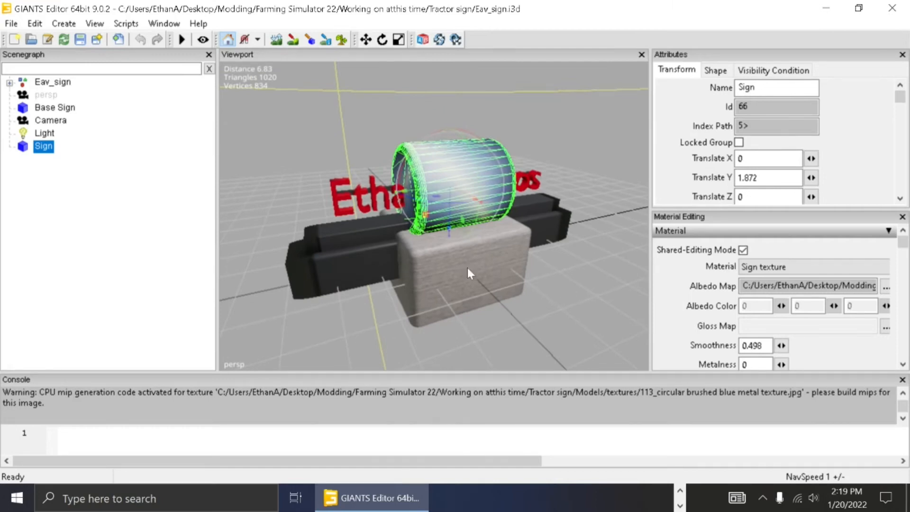
middle_click_drag(388, 275, 428, 229)
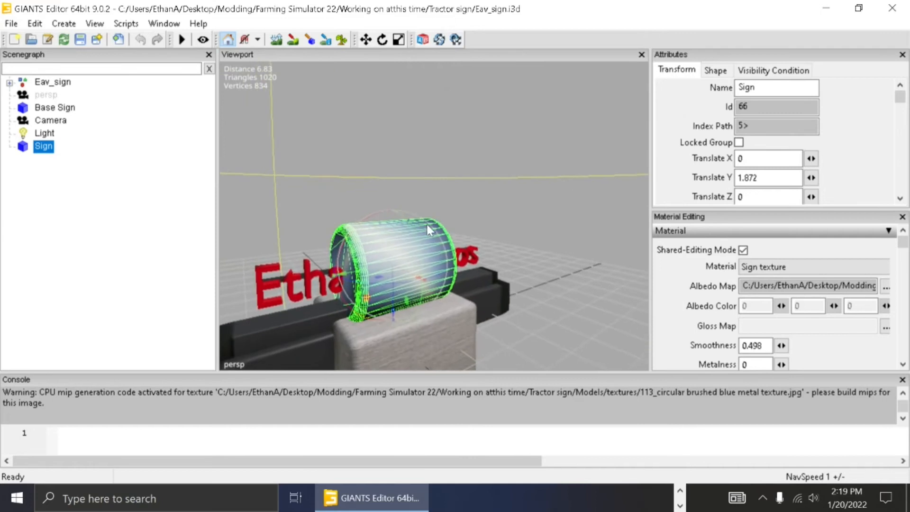
right_click(489, 253)
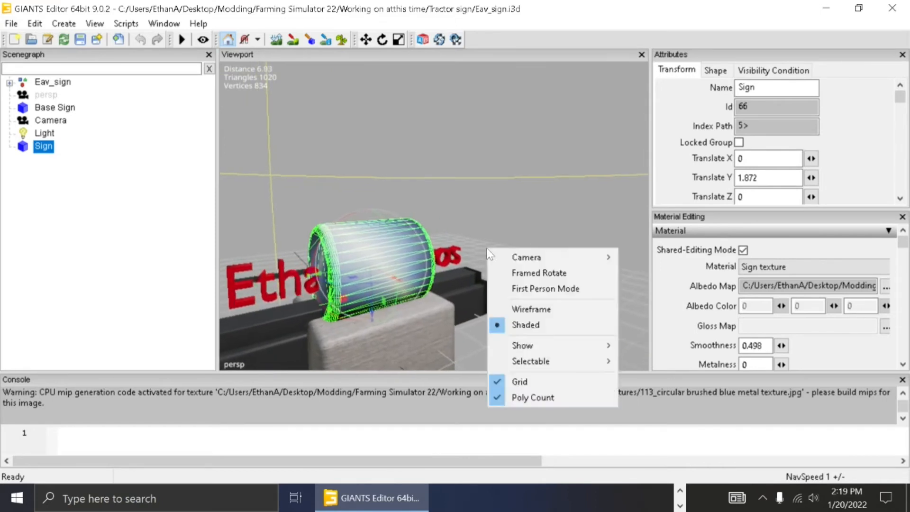
left_click(488, 193)
left_click_drag(488, 193, 405, 260, "alt")
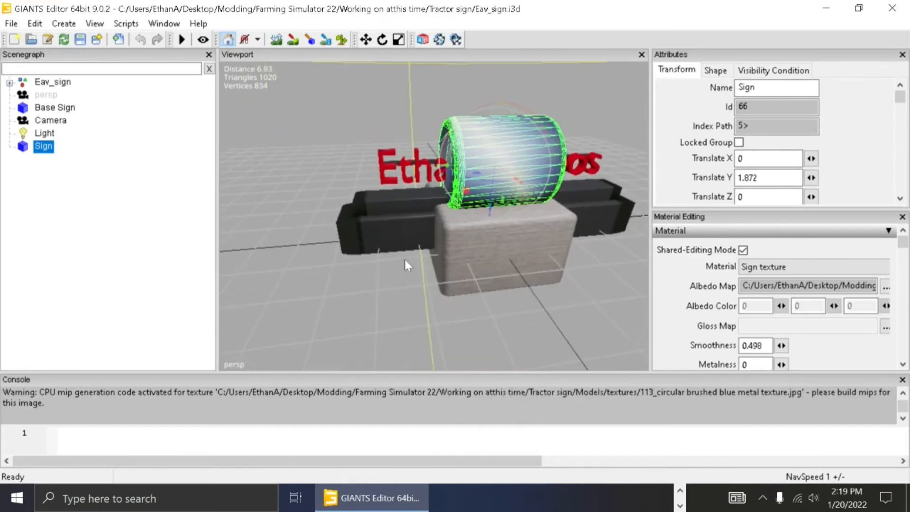
key("Left")
key("Right")
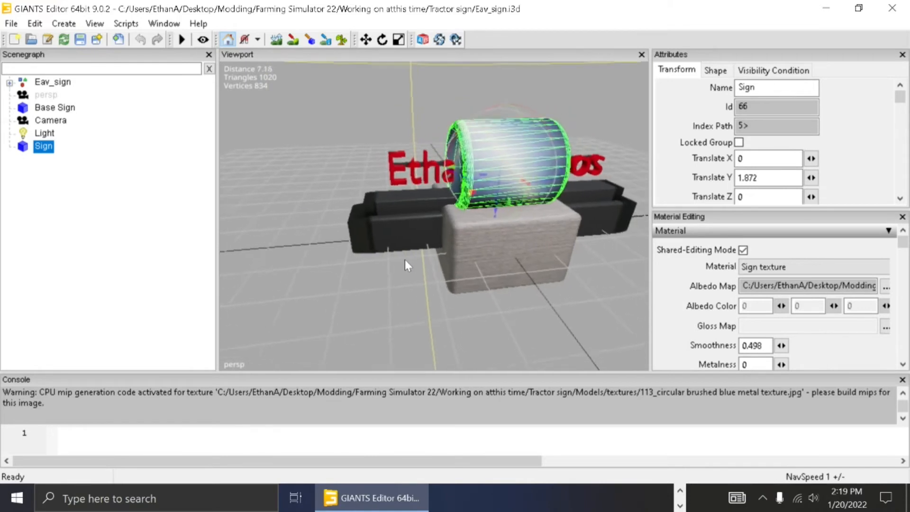
key("Up")
key("Up")
left_click_drag(417, 260, 437, 226, "alt")
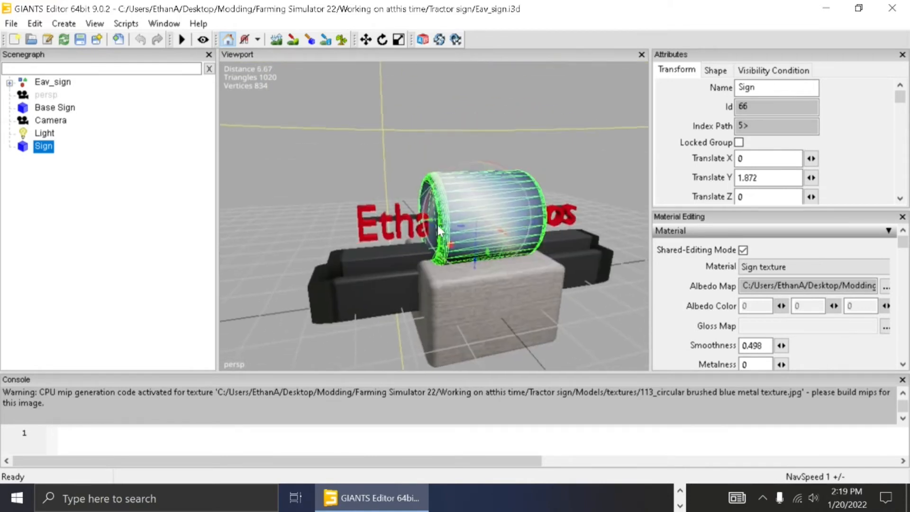
scroll(437, 226, "up", 2)
scroll(475, 200, "down", 4)
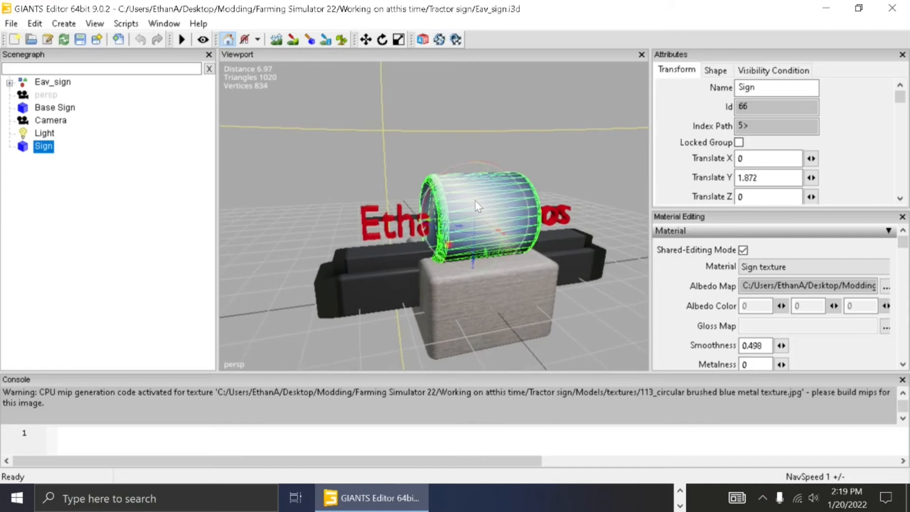
left_click_drag(505, 269, 576, 274, "alt")
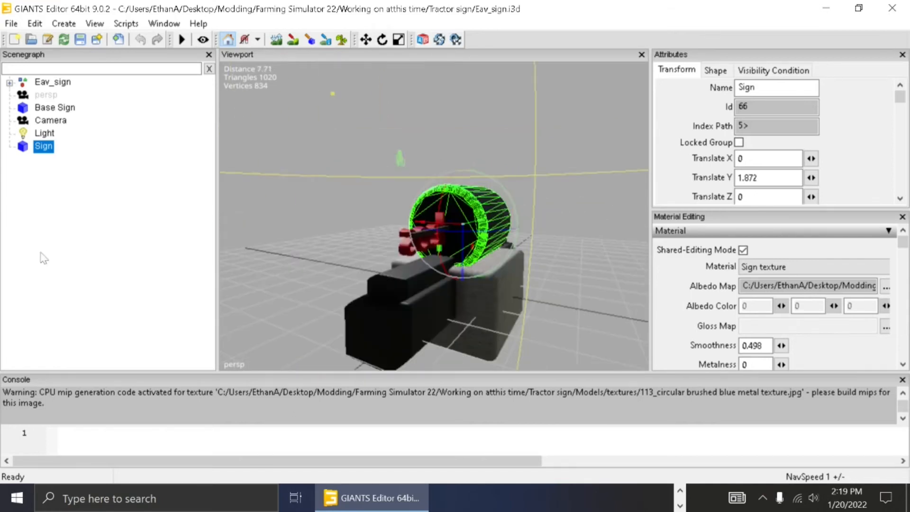
Select the imported Sign cylinder in the scene.
right_click(95, 231)
mouse_move(346, 272)
left_mouse_down("alt")
mouse_move(278, 225)
mouse_move(459, 311)
mouse_move(513, 323)
mouse_move(428, 332)
mouse_move(503, 343)
mouse_move(577, 319)
mouse_move(576, 311)
mouse_move(620, 325)
mouse_move(346, 288)
left_mouse_up("alt")
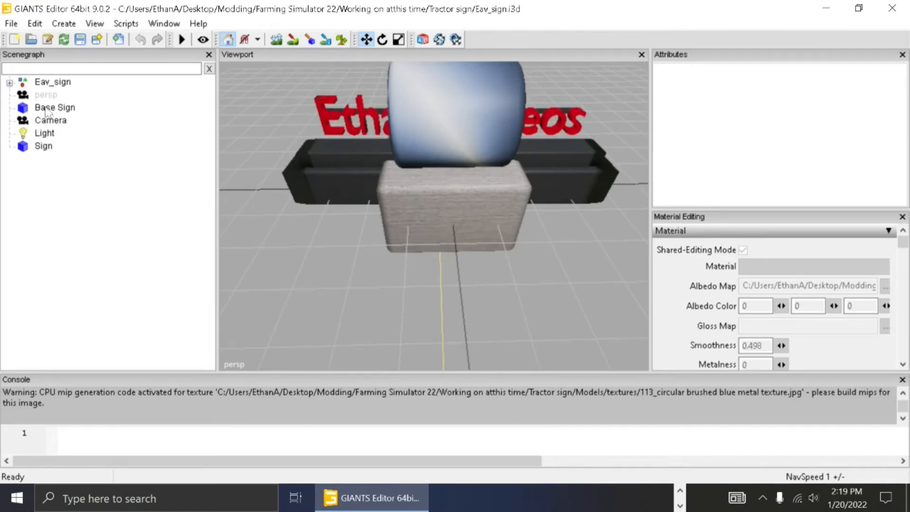
left_click(48, 147)
left_click_drag(553, 241, 538, 223, "alt")
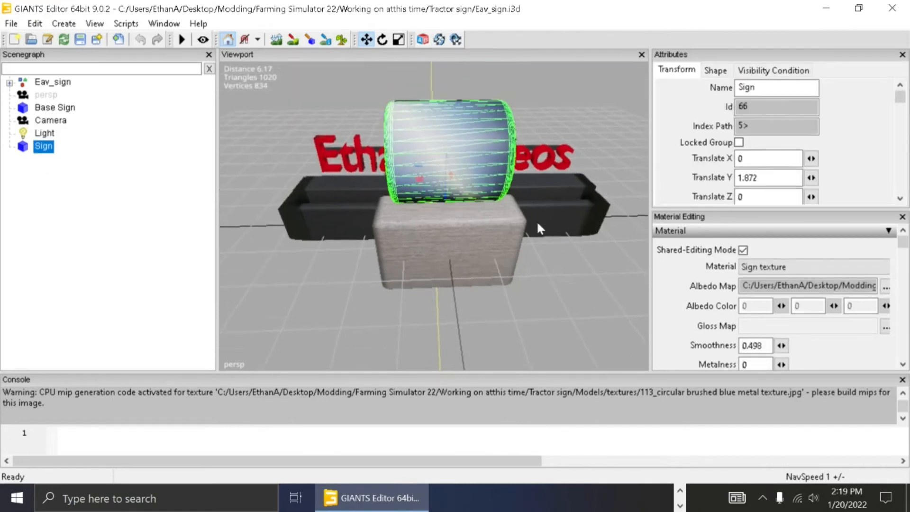
Examine the Sign cylinder and the red lettering running through it from several sides.
left_click_drag(489, 357, 397, 289, "alt")
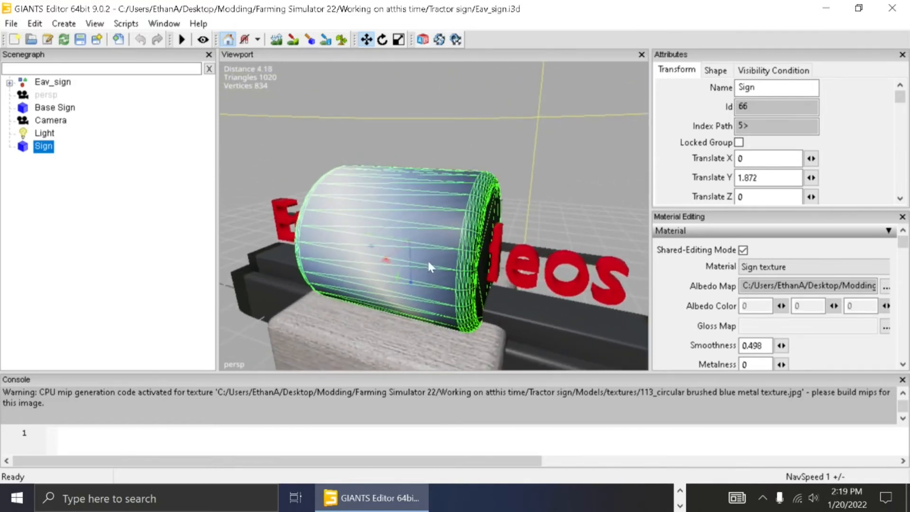
scroll(453, 246, "up", 10)
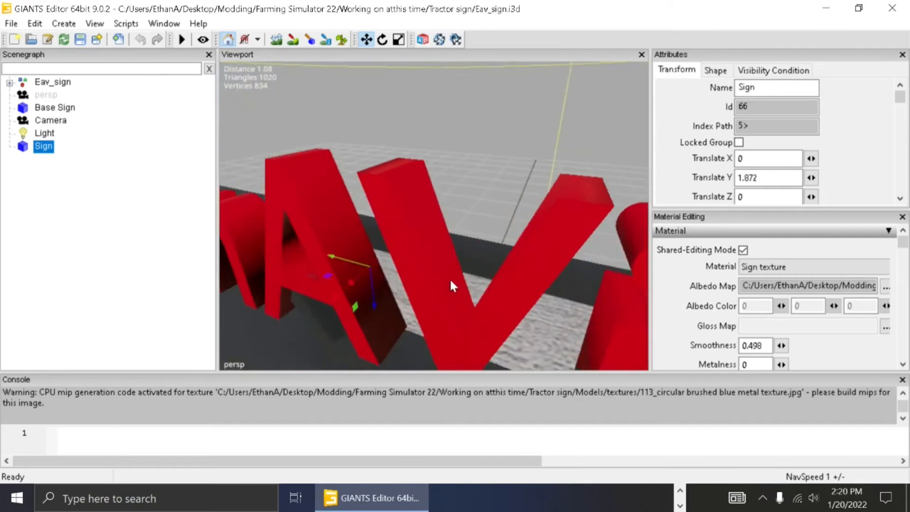
left_click_drag(450, 278, 122, 273, "alt")
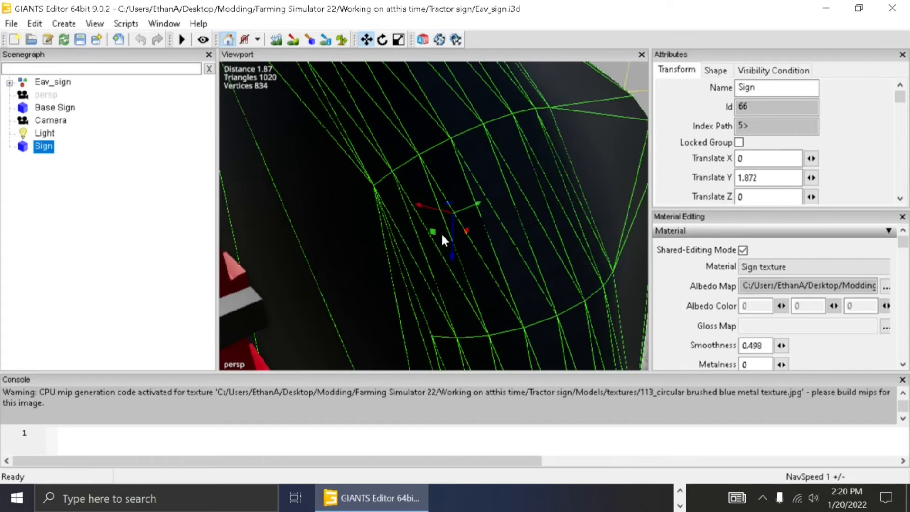
scroll(441, 232, "down", 5)
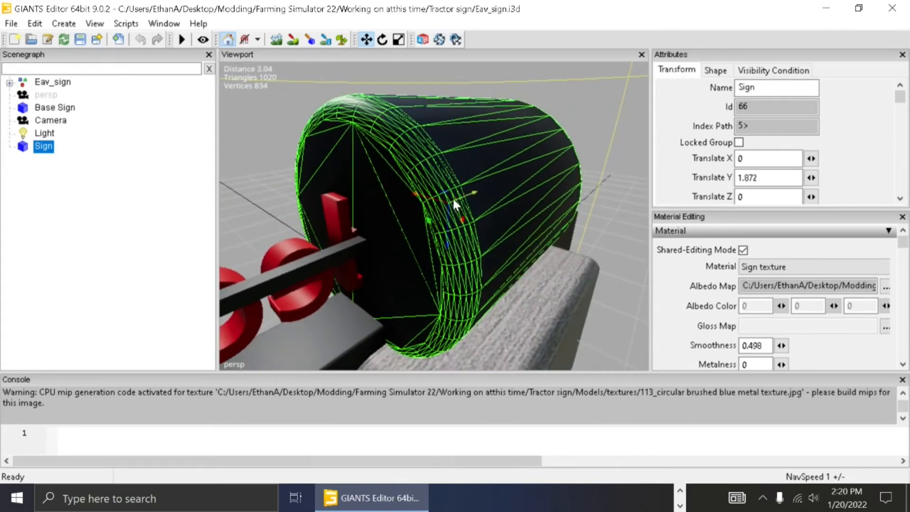
scroll(496, 275, "down", 6)
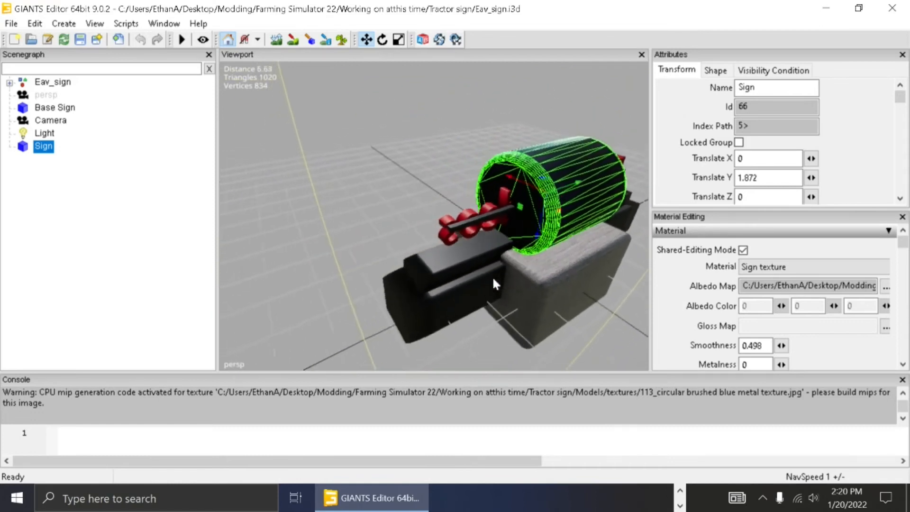
middle_click_drag(492, 276, 464, 261)
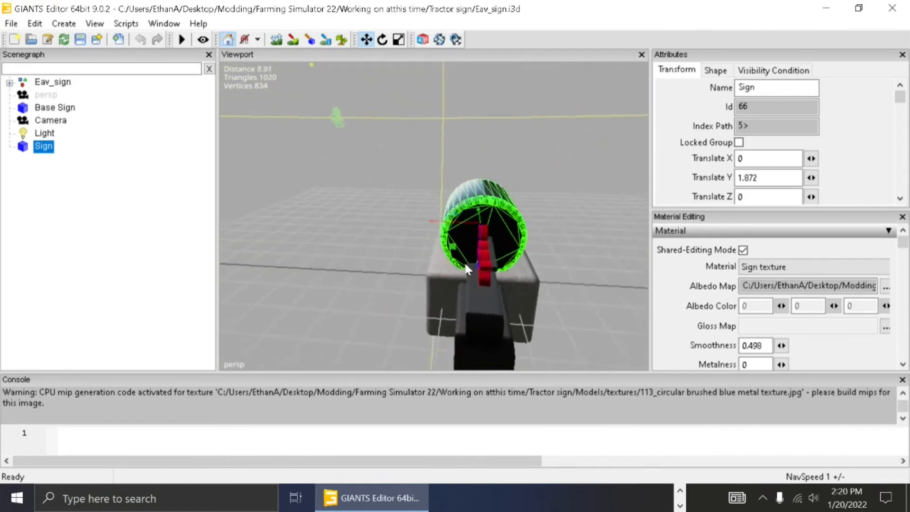
right_click_drag(466, 264, 549, 262)
key("a")
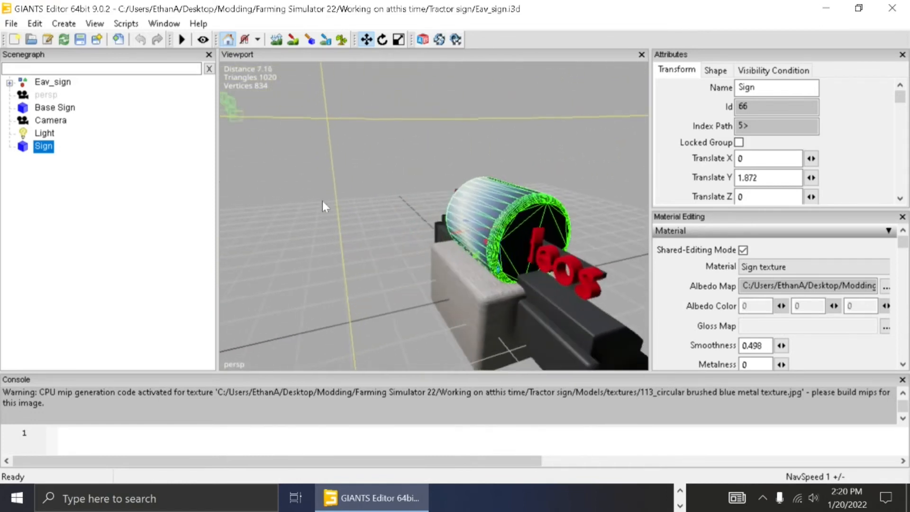
Try tilting the Base Sign block to about -14.16 on Rotate X, and reset that rotation to 0.
left_click(55, 109)
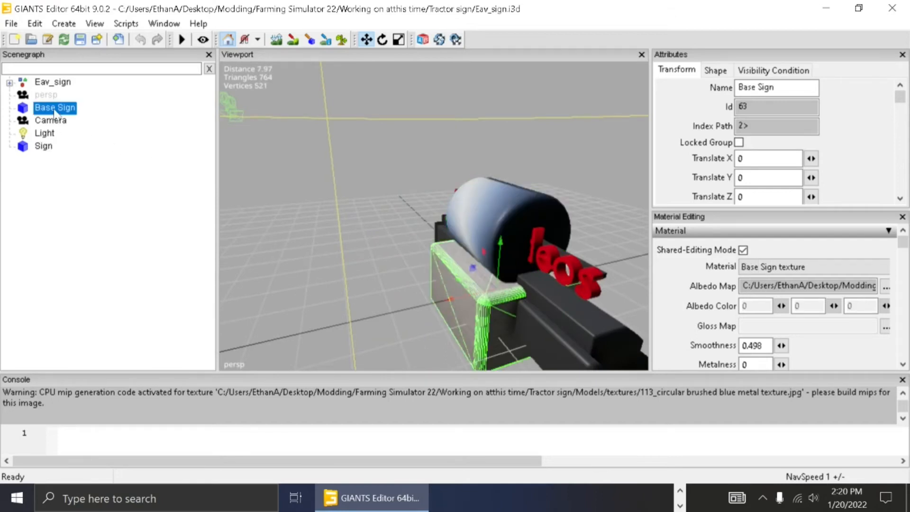
key("a")
right_click_drag(399, 147, 634, 206)
key("w")
key("s")
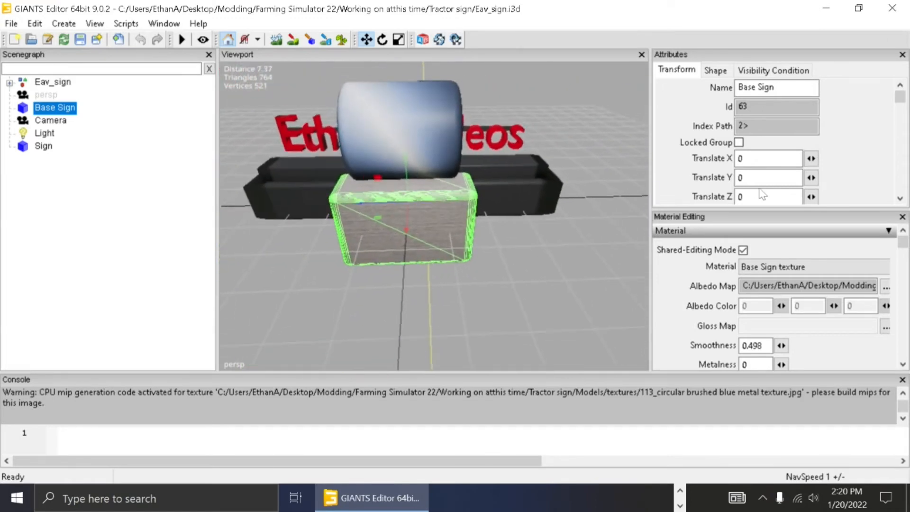
scroll(762, 194, "down", 4)
scroll(764, 142, "up", 2)
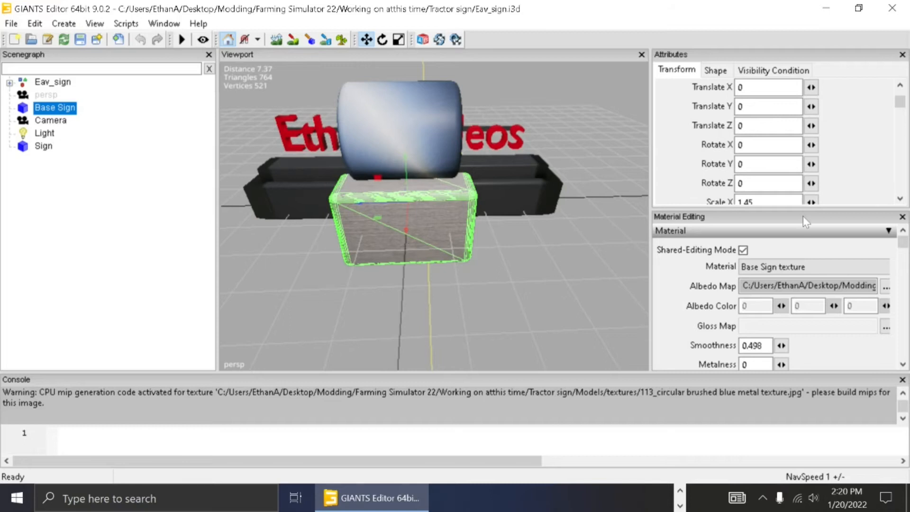
left_click_drag(811, 164, 774, 163)
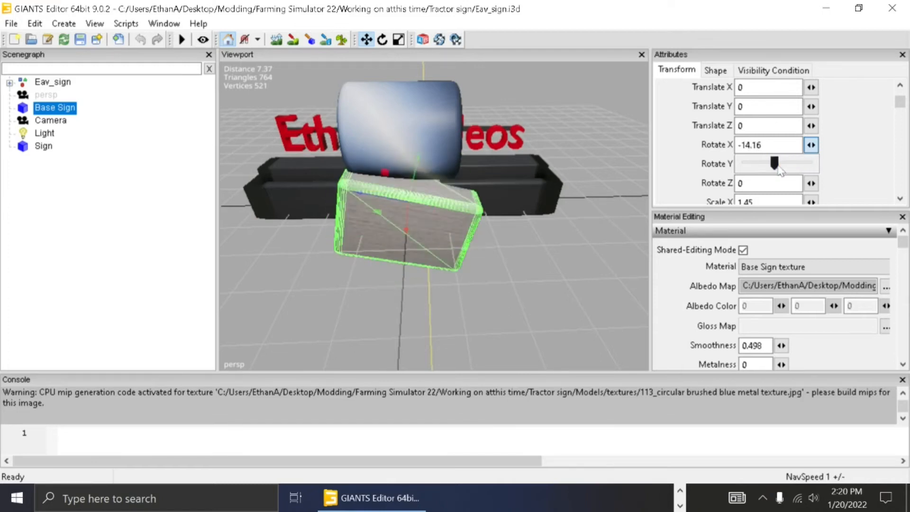
left_click_drag(847, 162, 862, 160)
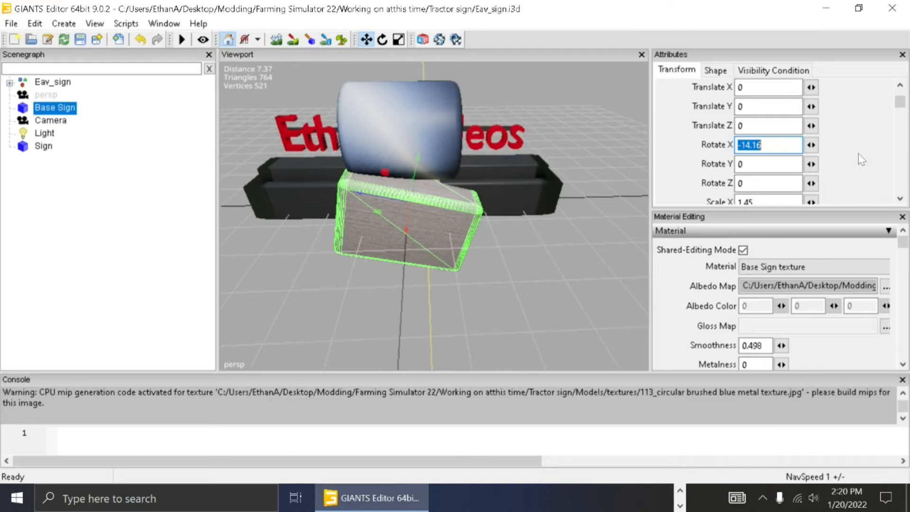
type("0")
key("Return")
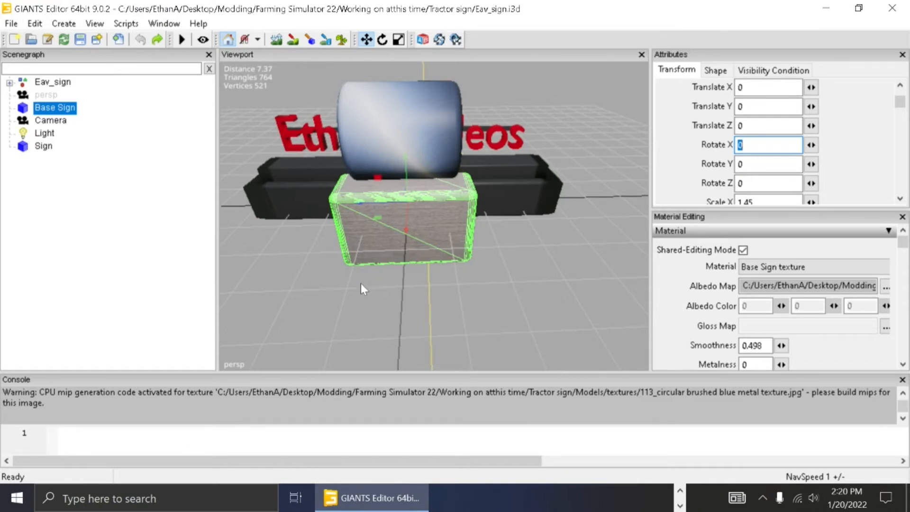
Create a transform group and move Base Sign and Sign into it.
left_click(70, 27)
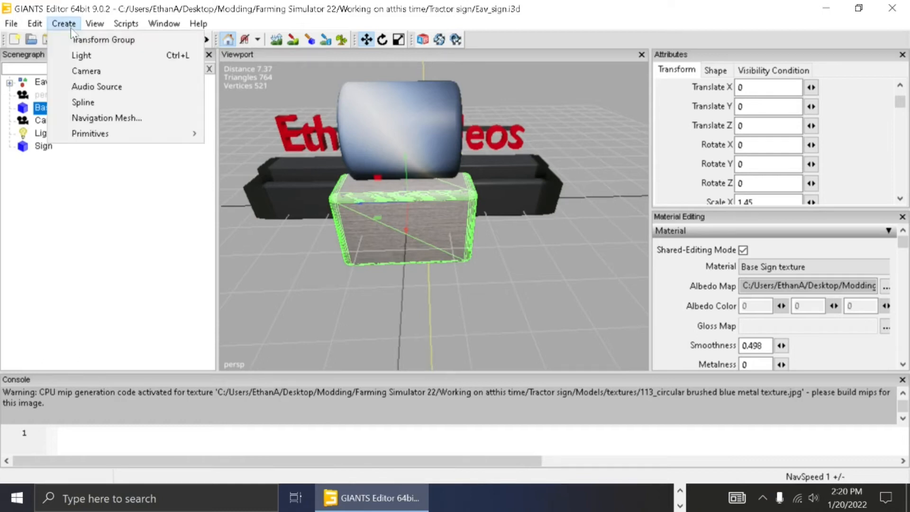
left_click(73, 41)
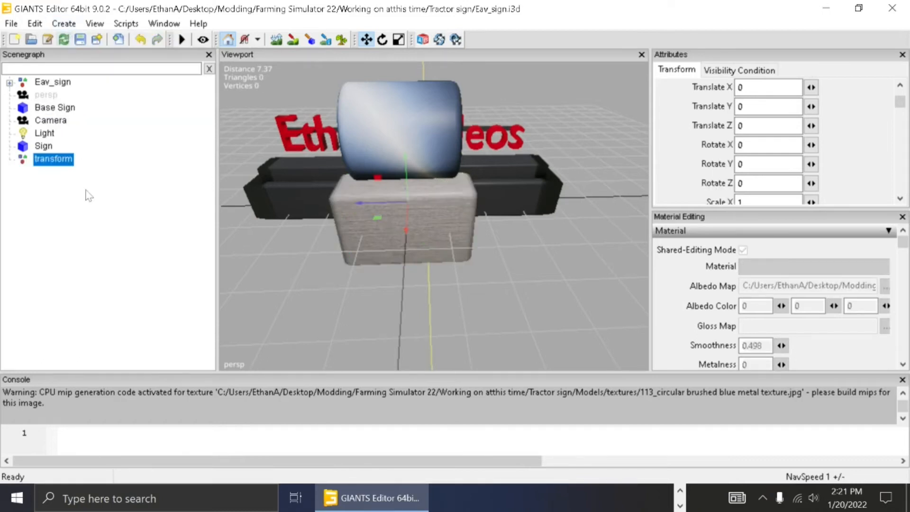
left_click(55, 108)
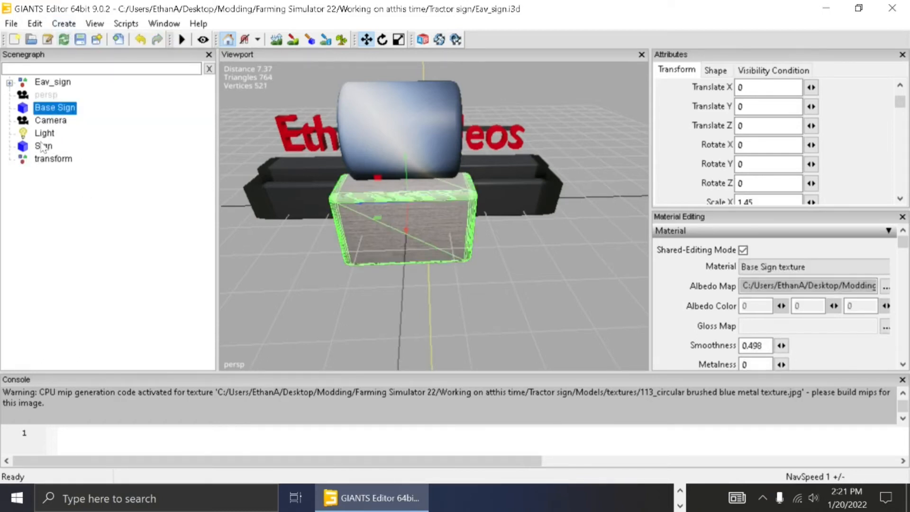
left_click(43, 147, "ctrl")
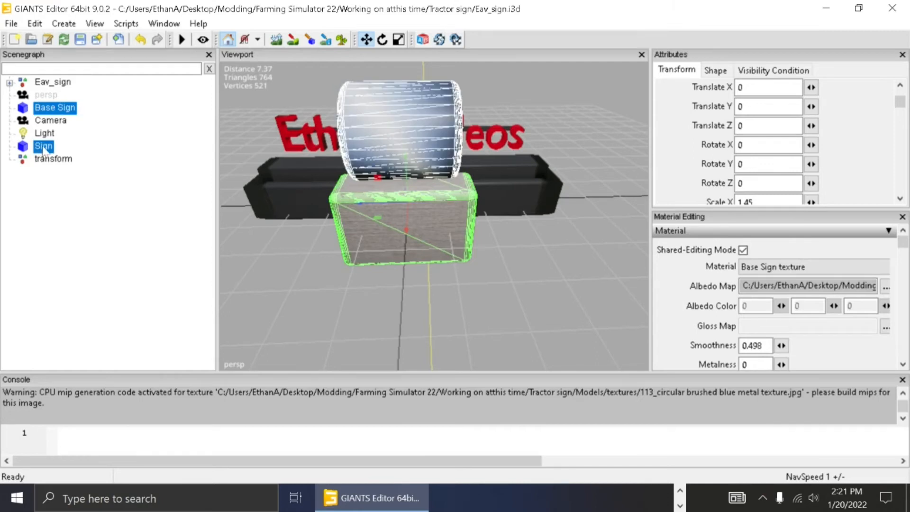
left_click(43, 147)
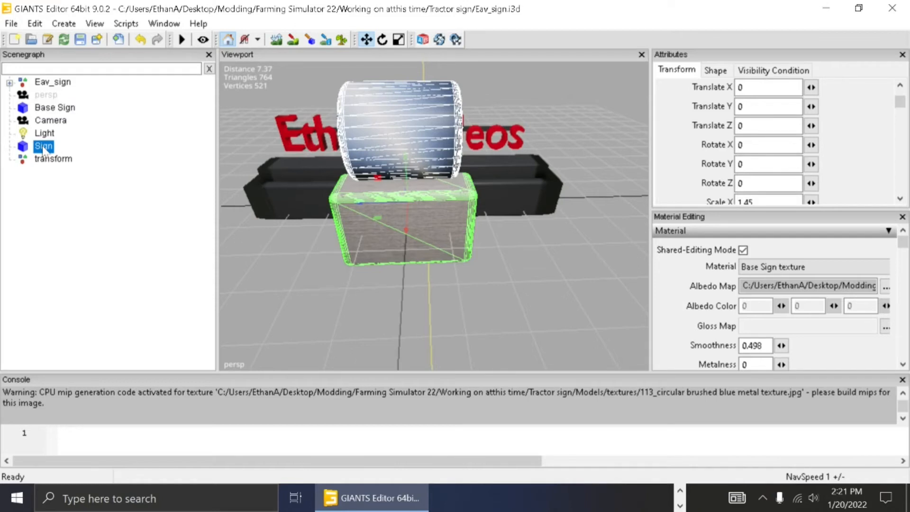
left_click_drag(43, 148, 48, 170)
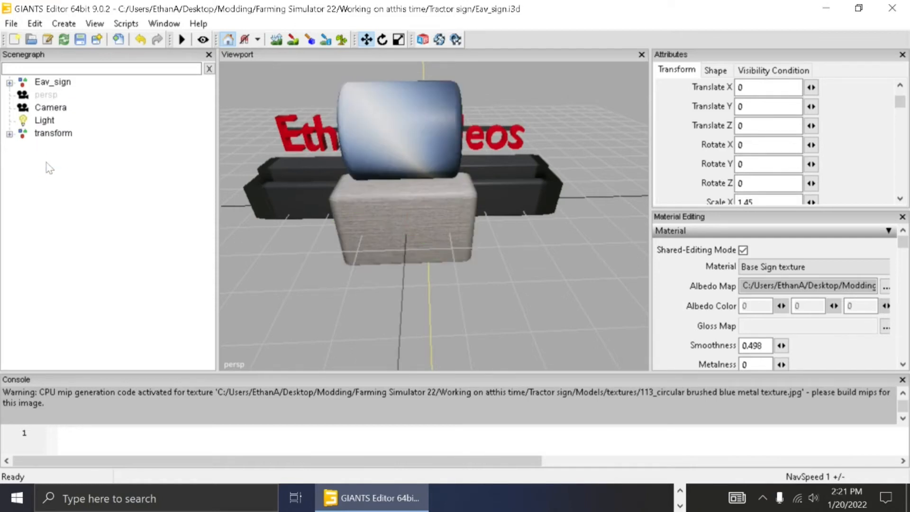
Rotate the new transform group to 90 on Rotate Y.
left_click(52, 133)
scroll(460, 294, "up", 5)
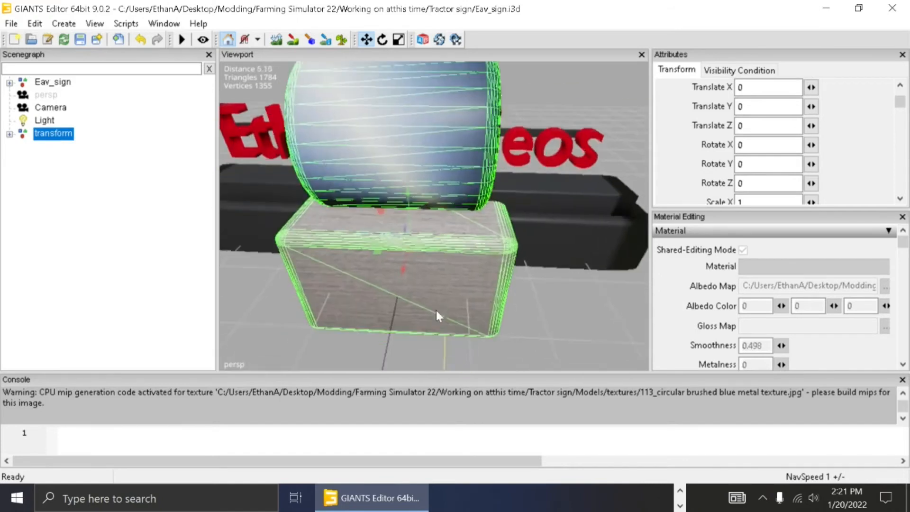
middle_click_drag(436, 311, 365, 322)
scroll(364, 323, "down", 5)
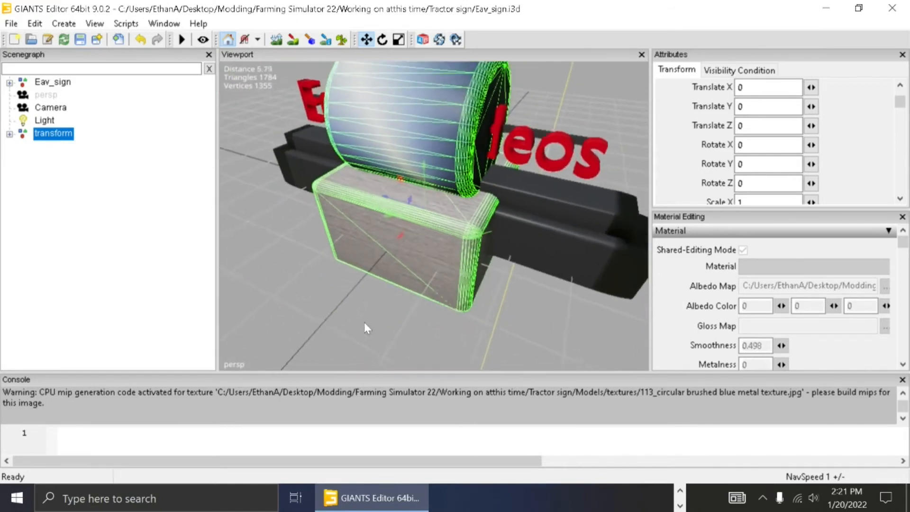
scroll(364, 323, "down", 2)
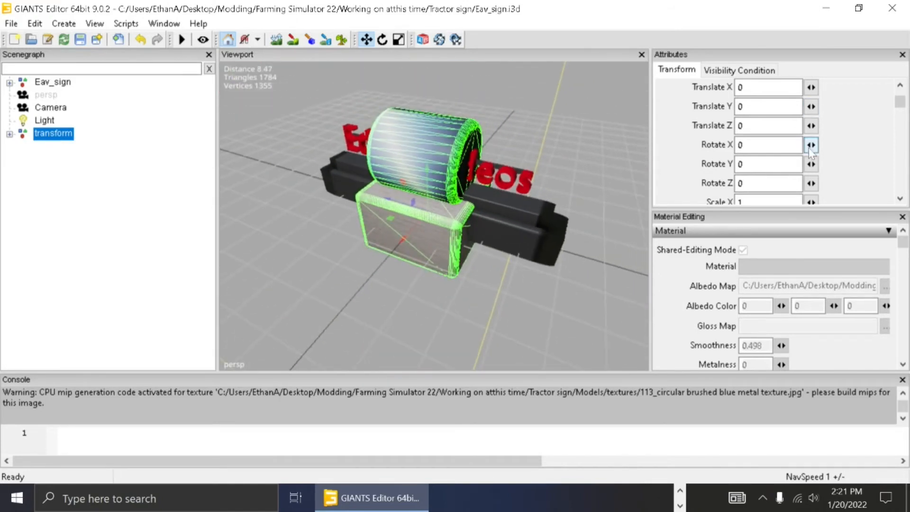
left_click(812, 183)
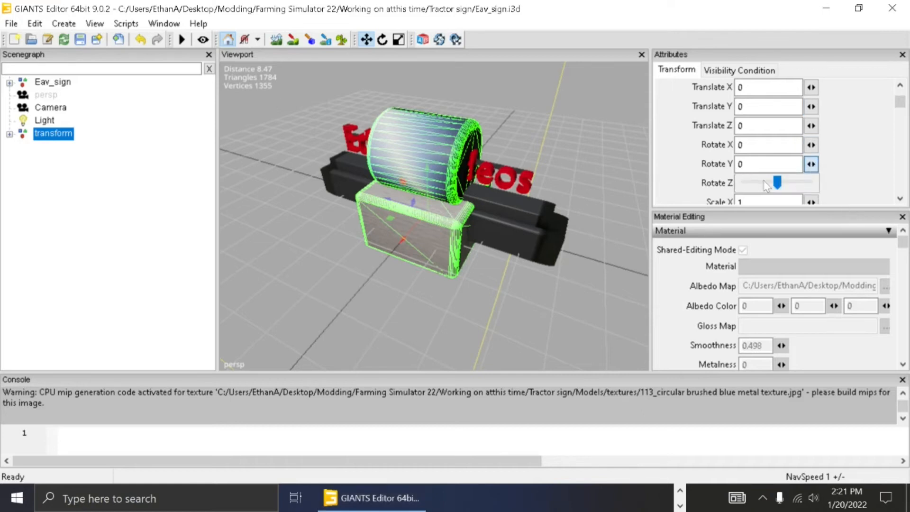
left_click_drag(779, 183, 799, 181)
type("90")
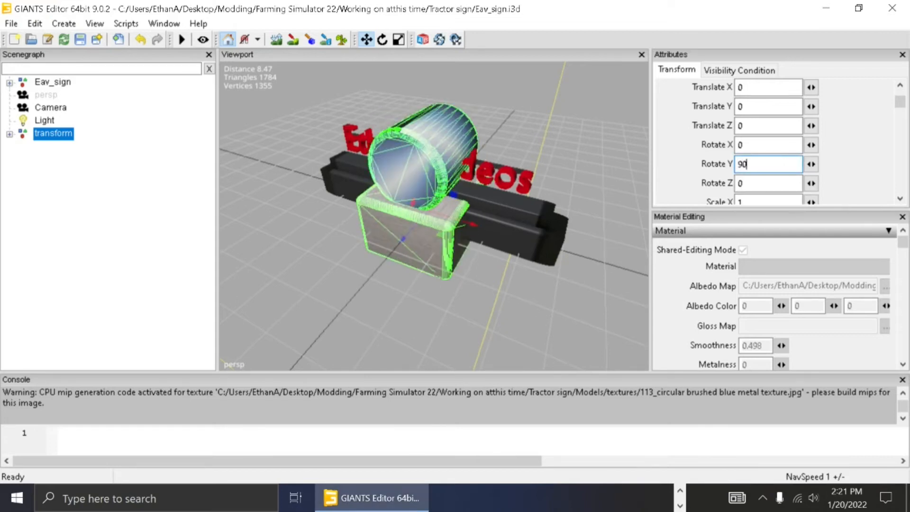
Examine the rotated block and cylinder against the lettering and dark base from several sides.
middle_click_drag(576, 300, 579, 306)
scroll(578, 305, "down", 1)
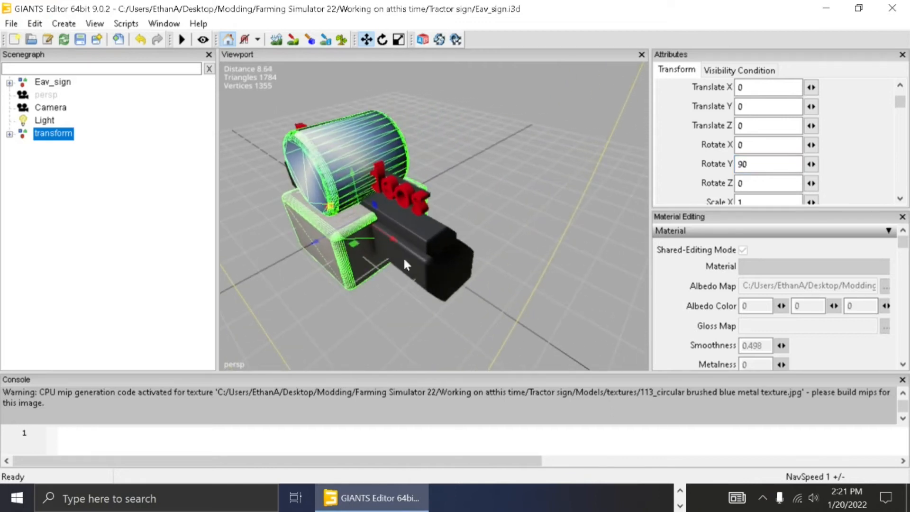
middle_click_drag(404, 261, 523, 288)
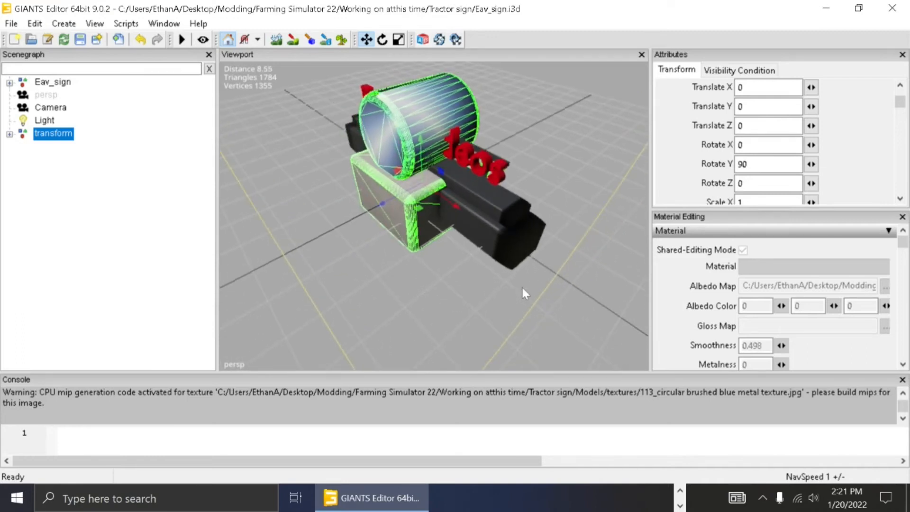
left_click_drag(525, 299, 497, 297, "alt")
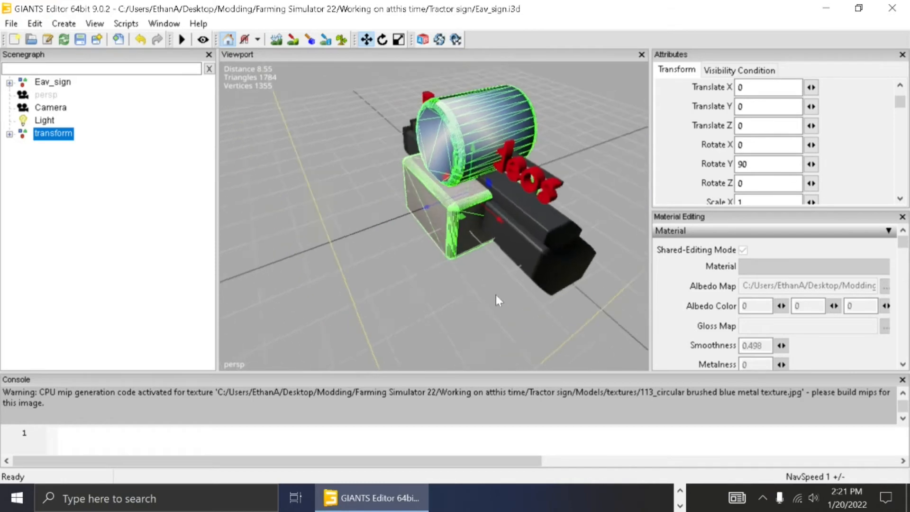
scroll(495, 294, "up", 7)
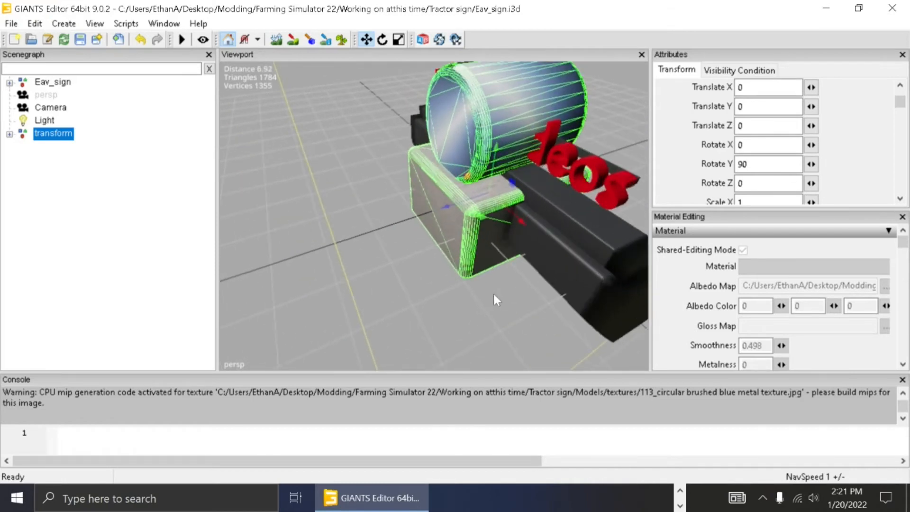
scroll(493, 294, "down", 3)
left_click_drag(494, 294, 679, 245, "alt")
middle_click_drag(485, 304, 487, 328, "alt")
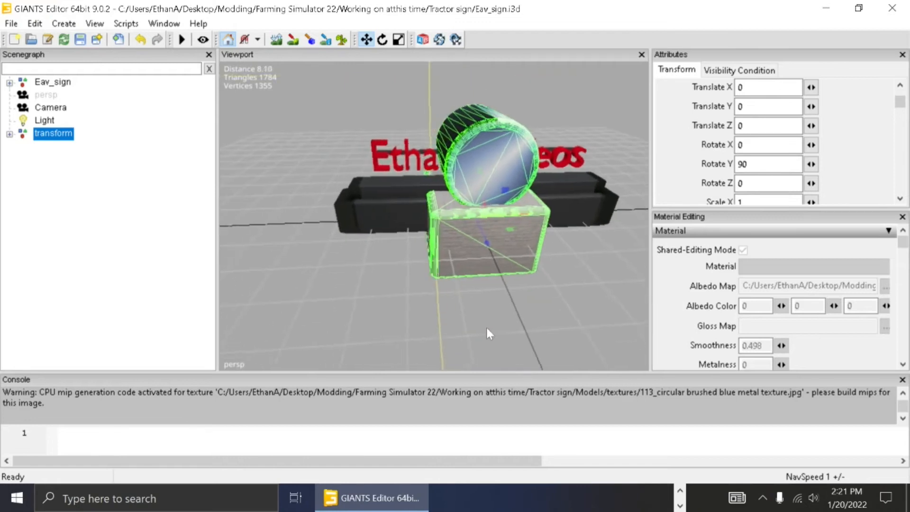
key("a")
scroll(487, 328, "up", 8)
left_click_drag(487, 327, 456, 221, "alt")
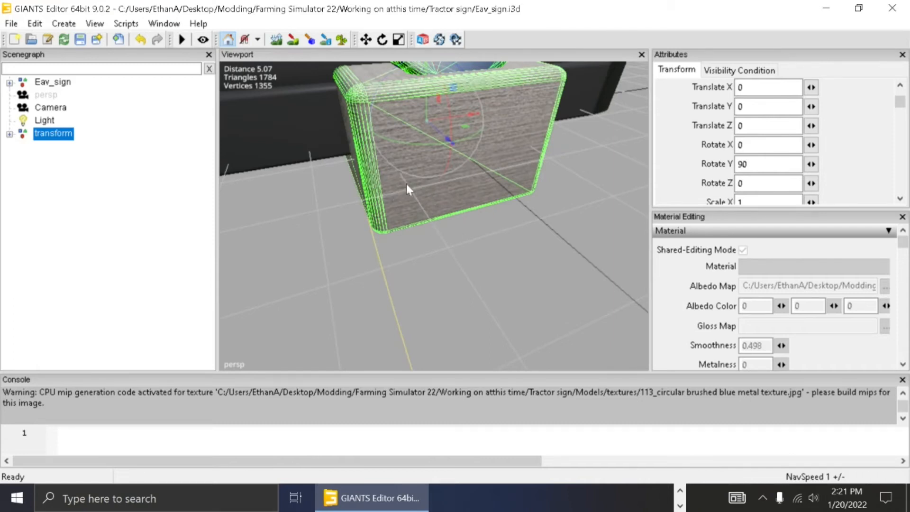
right_click_drag(476, 216, 470, 195)
key("s")
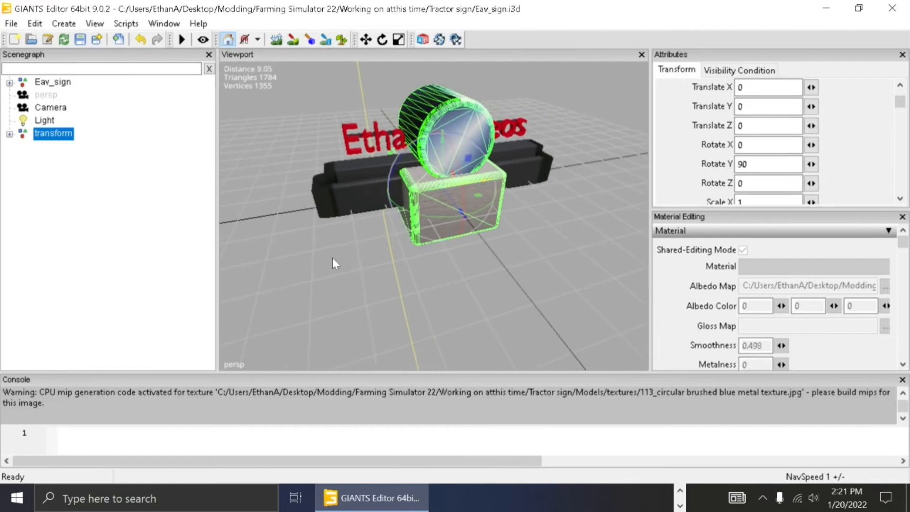
Hide the viewport grid and show it again.
right_click(324, 259)
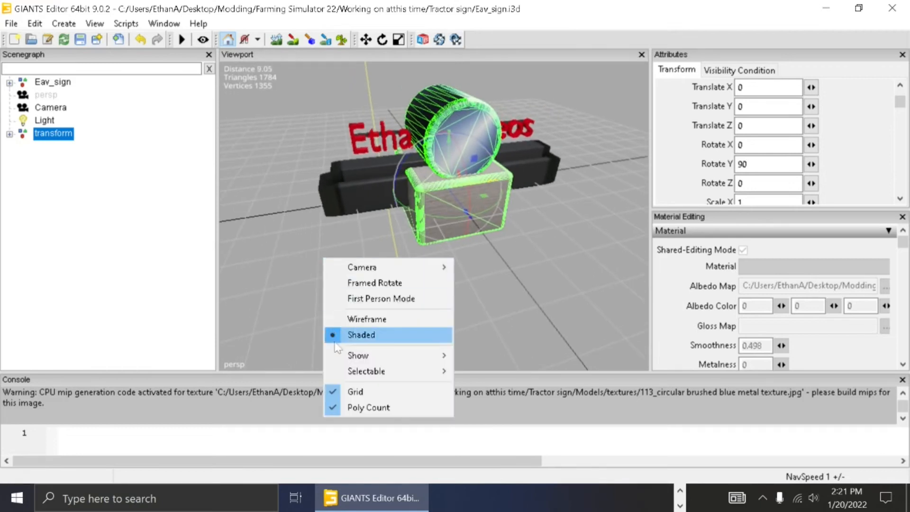
left_click(356, 392)
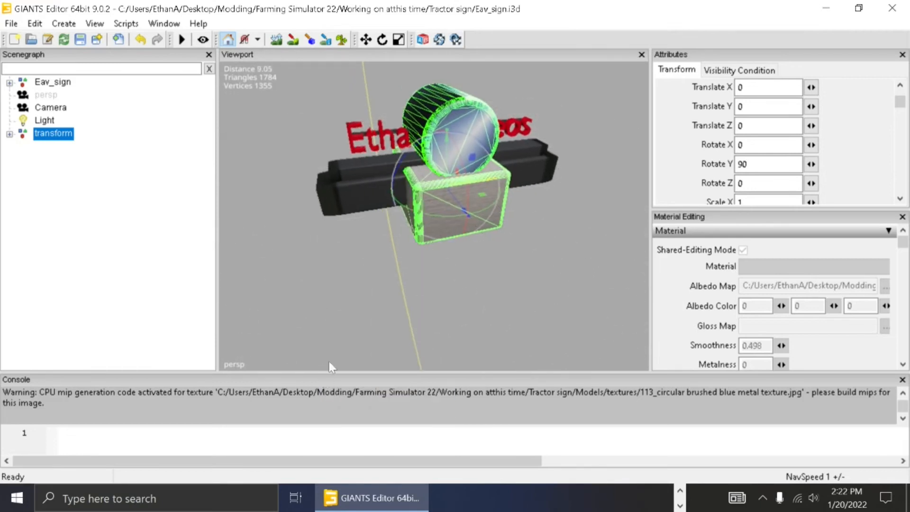
right_click(326, 335)
left_click(340, 306)
Shift the transform group slightly in the viewport, to about -0.08 on Translate X.
left_click_drag(340, 307, 628, 257, "alt")
scroll(388, 240, "up", 5)
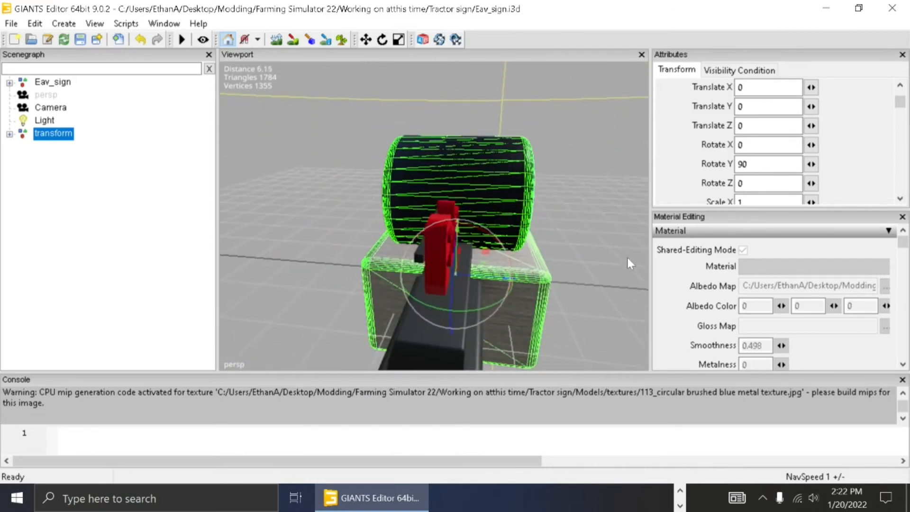
left_click_drag(490, 278, 372, 309)
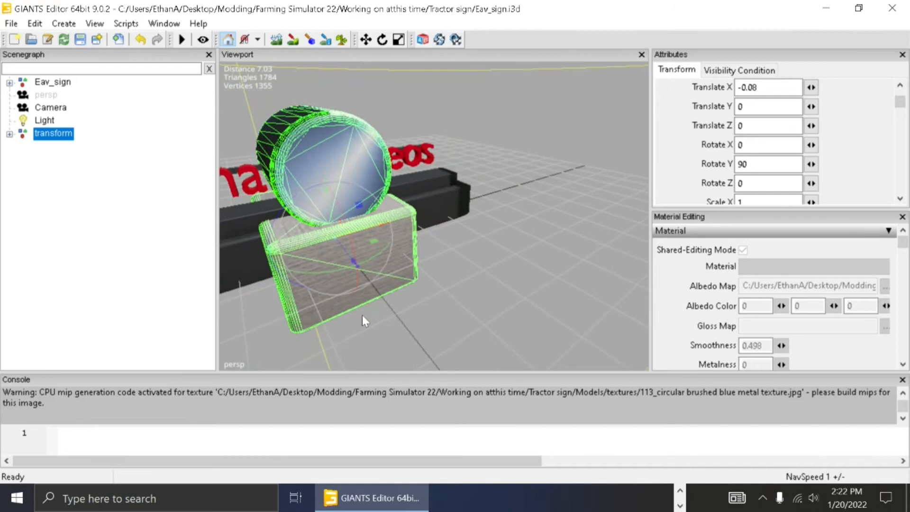
Scale the block-and-cylinder transform group down in the viewport to about 0.94 on Scale X, Scale Y and Scale Z.
scroll(831, 166, "down", 2)
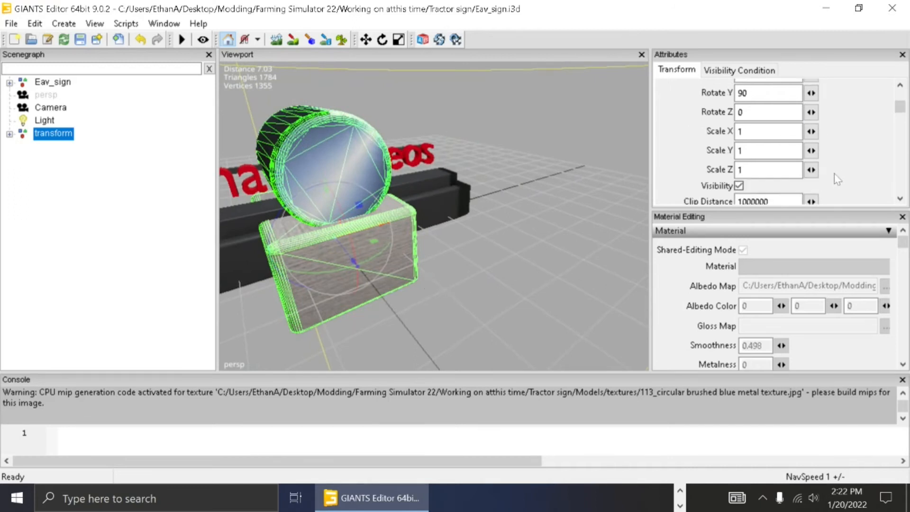
left_click_drag(554, 277, 482, 257, "alt")
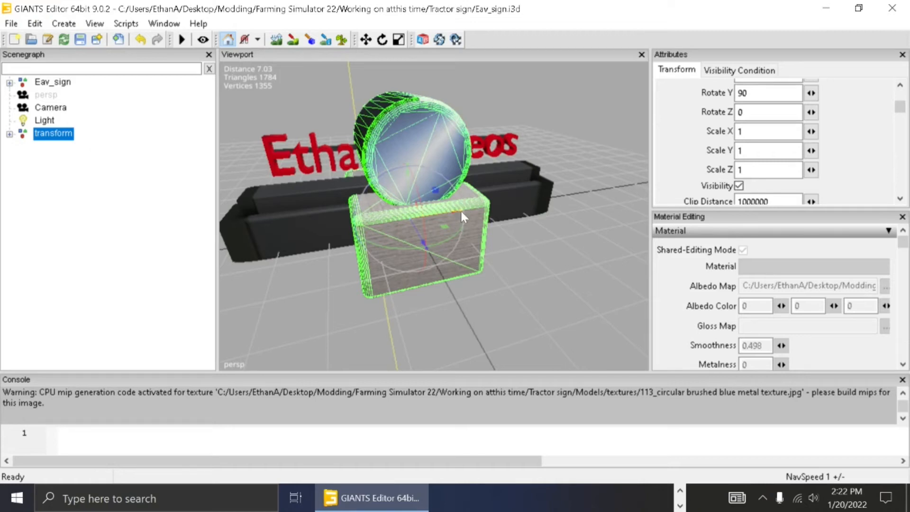
left_click_drag(461, 211, 457, 214)
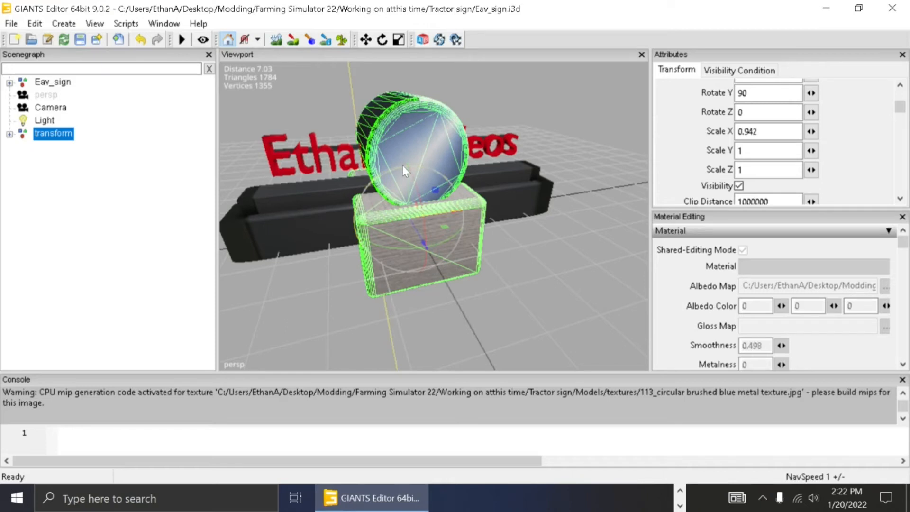
left_click_drag(408, 163, 405, 166)
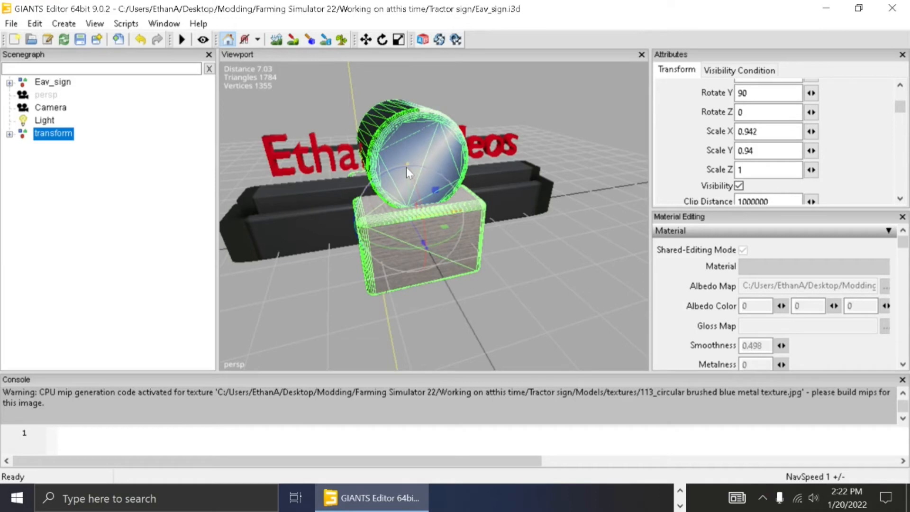
middle_click_drag(406, 167, 499, 252)
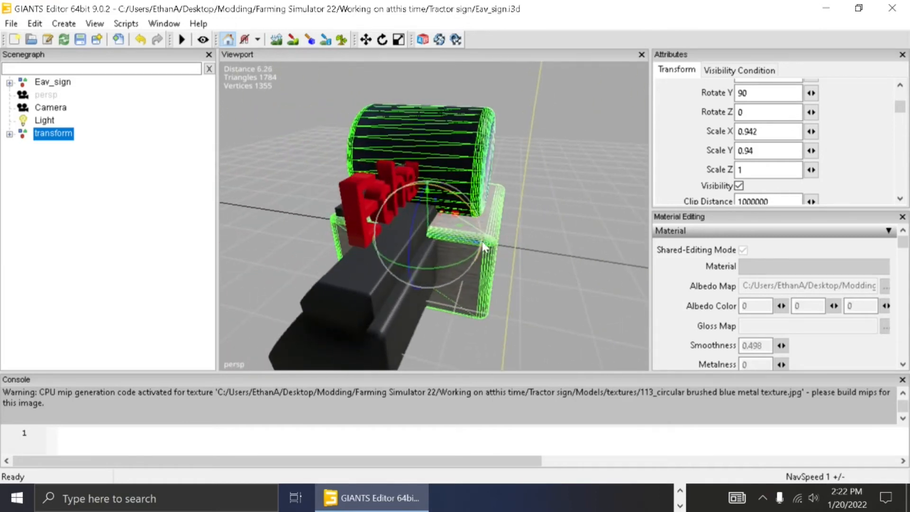
left_click_drag(487, 246, 480, 246)
left_click_drag(563, 275, 622, 284, "alt")
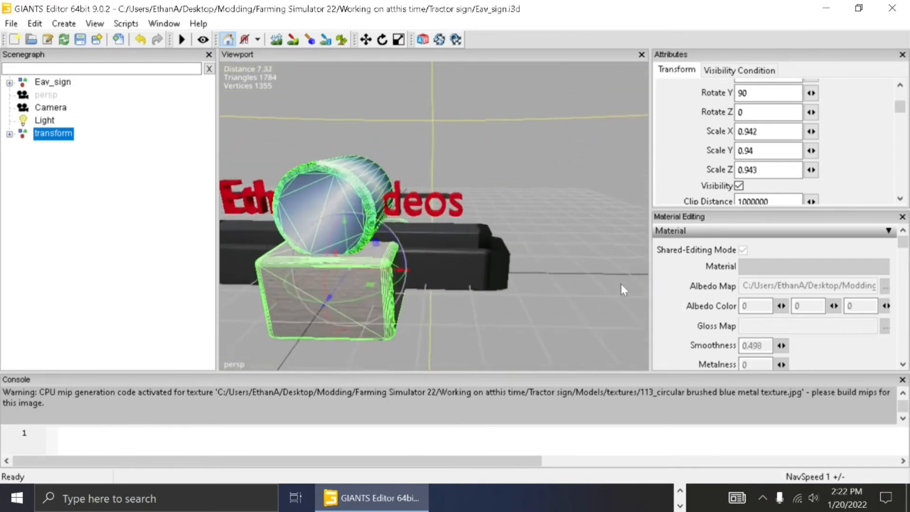
scroll(621, 284, "up", 3)
scroll(621, 284, "down", 5)
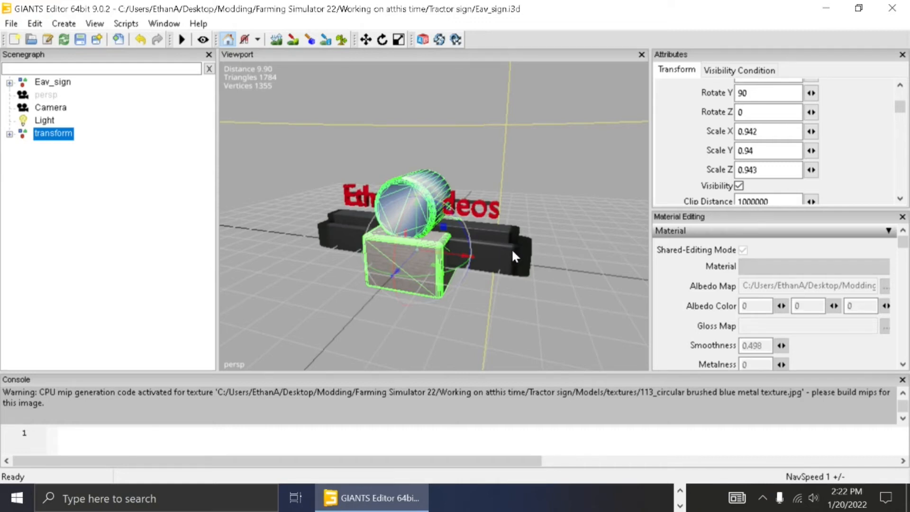
Locate the dark base's parent transform group under visuals and delete it together with its cubes and red lettering.
left_click(513, 251)
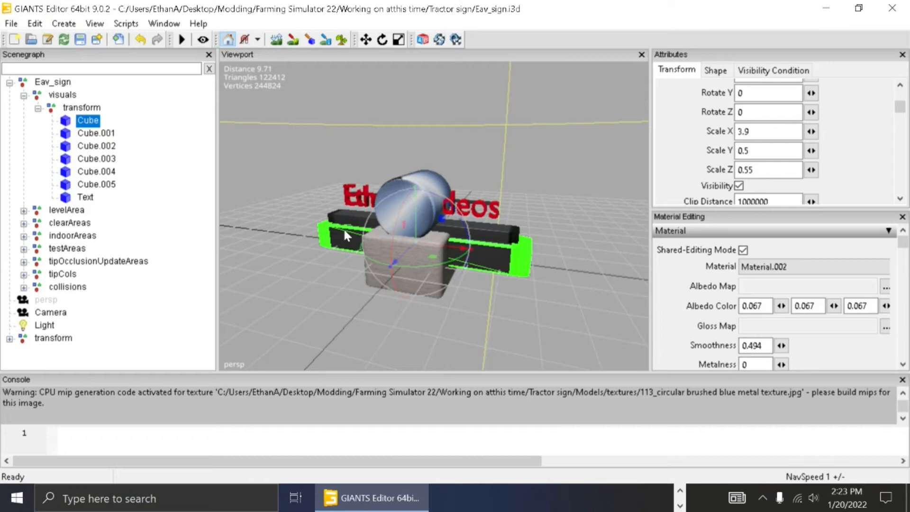
middle_click_drag(337, 228, 388, 262)
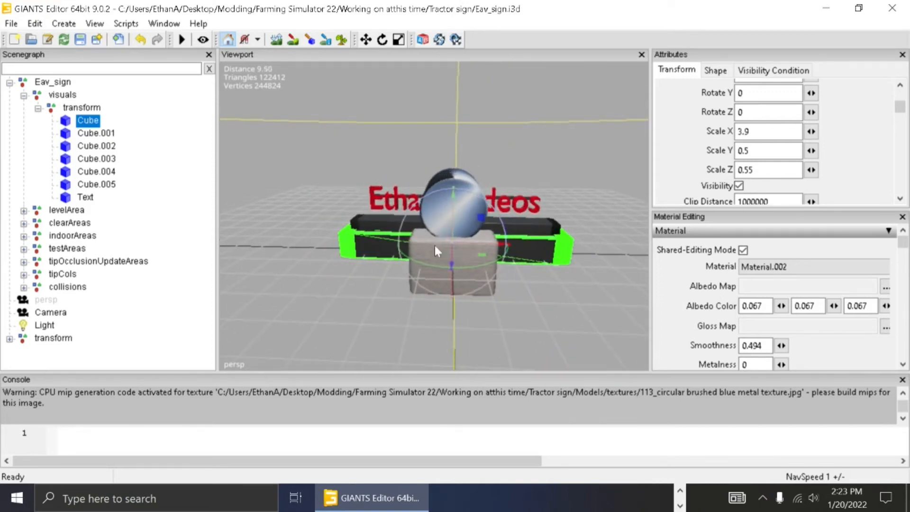
scroll(362, 324, "up", 4)
left_click_drag(362, 323, 303, 242, "alt")
scroll(503, 345, "up", 5)
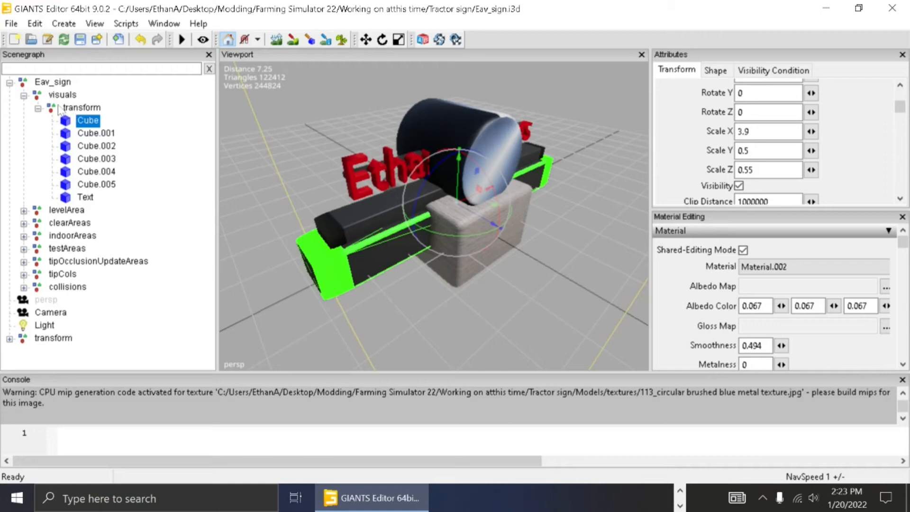
left_click(76, 108)
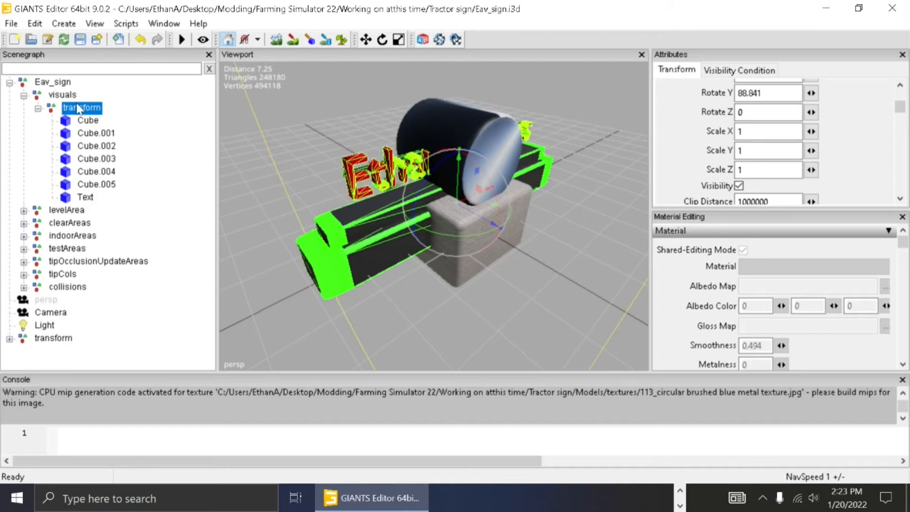
key("Delete")
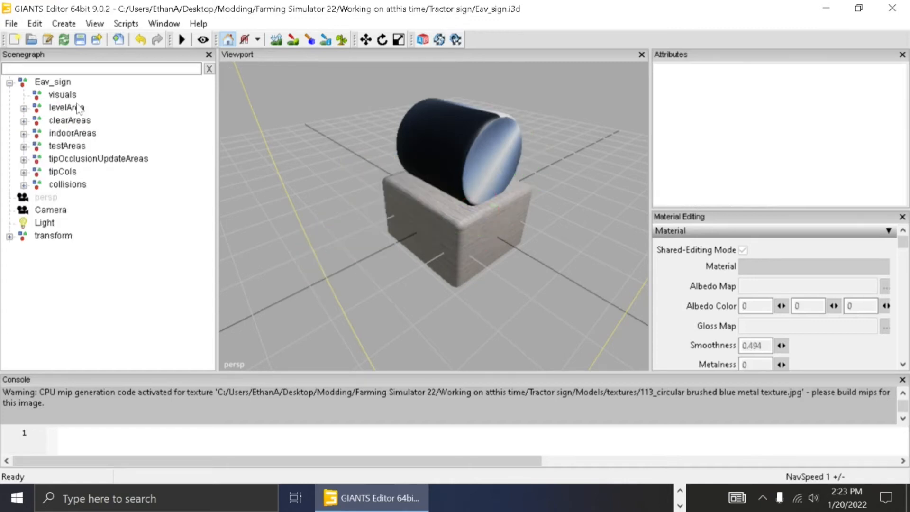
Cut the block-and-cylinder transform group from the scene root and paste it under the visuals group of Eav_sign.
left_click(52, 236)
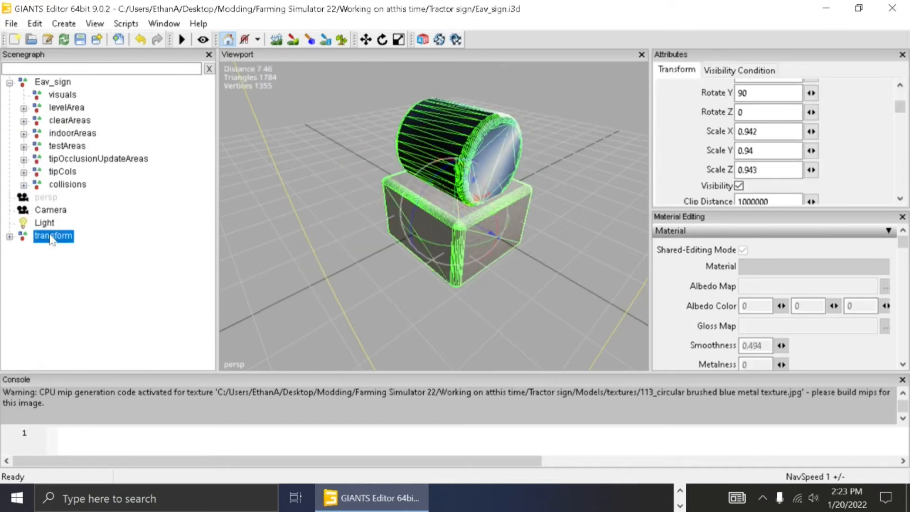
left_click(72, 133)
left_click(52, 82)
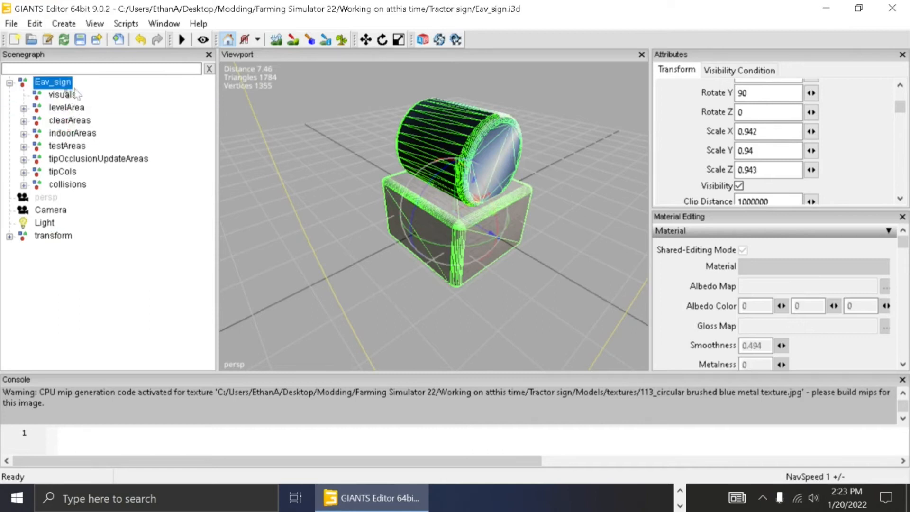
left_click(66, 97)
key("ctrl+v")
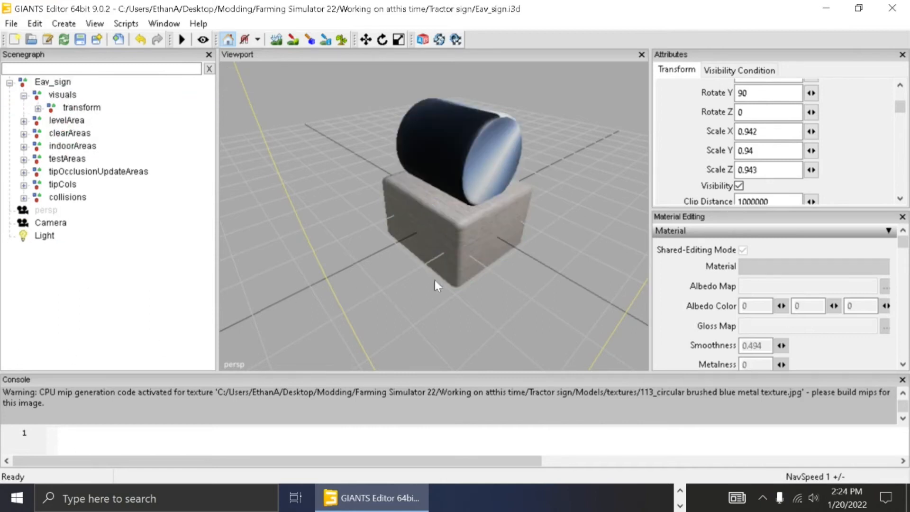
Create a plane primitive and move it out beside the block, to about 3.44 on Translate X.
right_click_drag(434, 280, 598, 257)
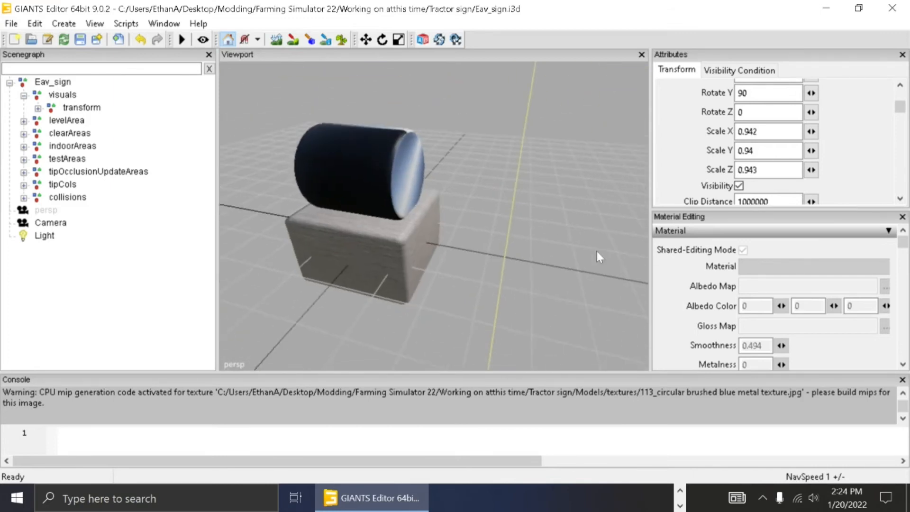
left_click(64, 24)
mouse_move(184, 135)
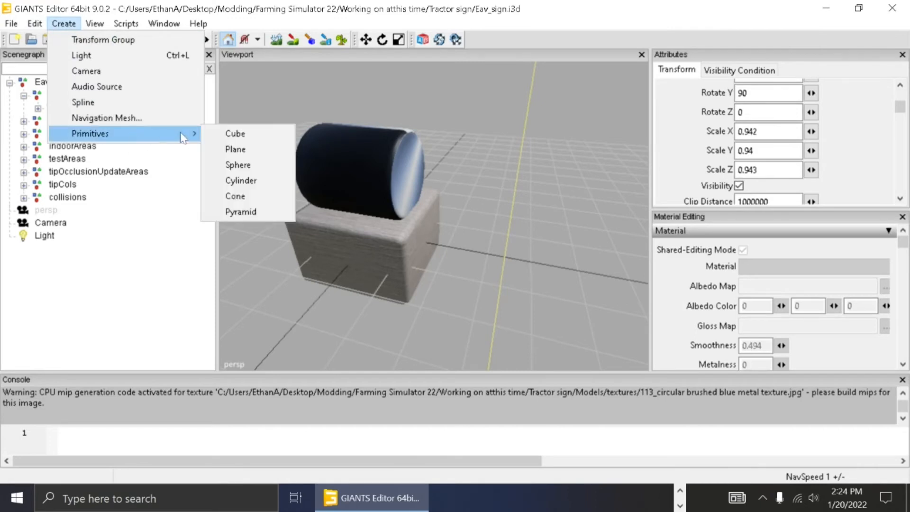
left_click(233, 150)
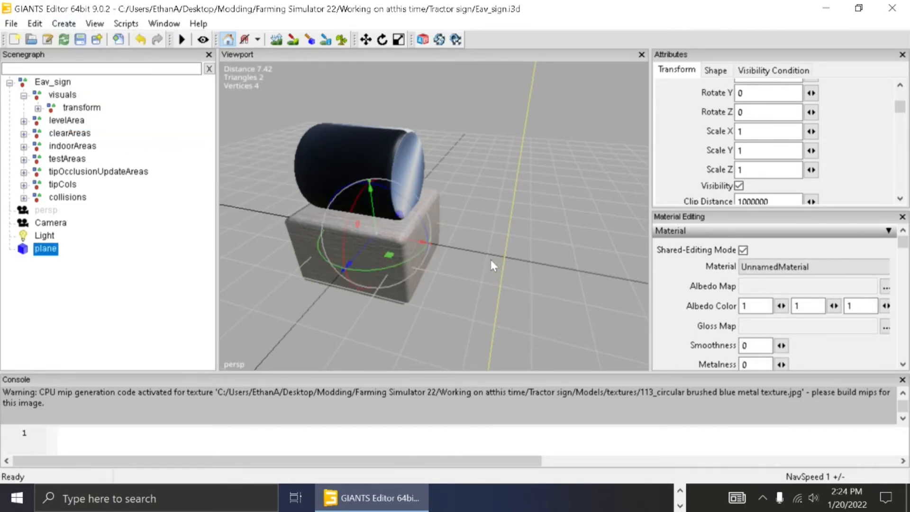
left_click_drag(417, 240, 561, 270)
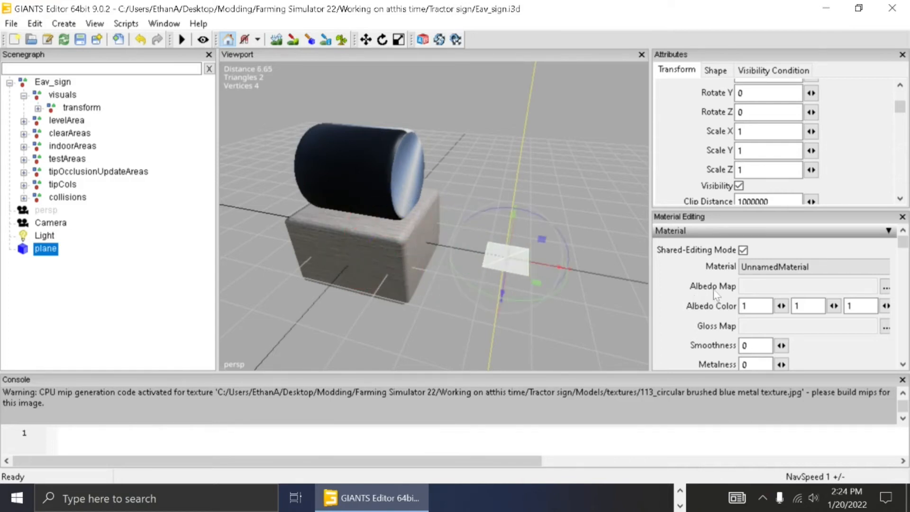
Assign jd,eavlogo.dds from the Tractor sign Textures folder as the plane's albedo map.
left_click(887, 288)
left_click(554, 40)
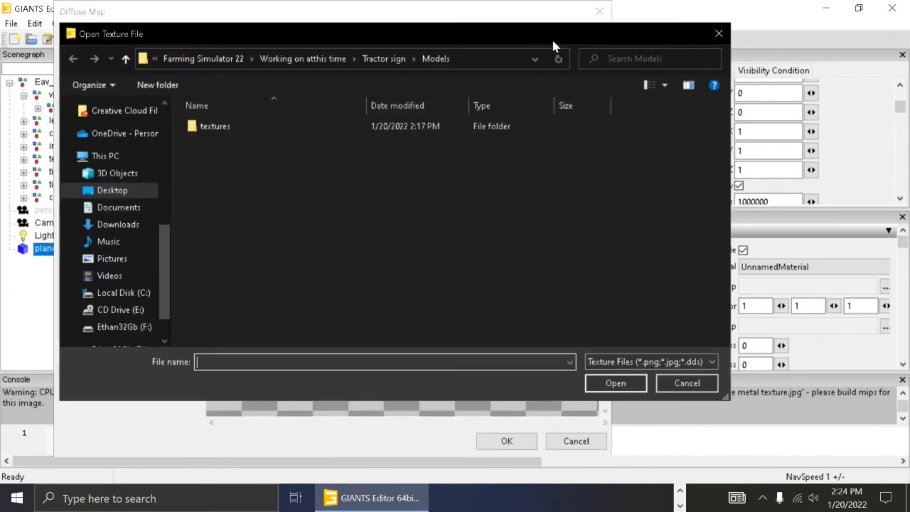
double_click(199, 126)
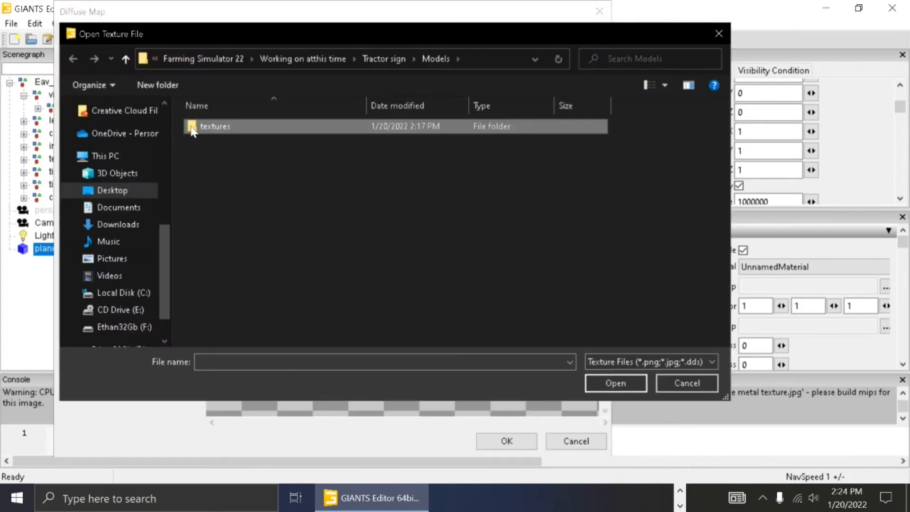
key("alt+Up")
left_click(384, 58)
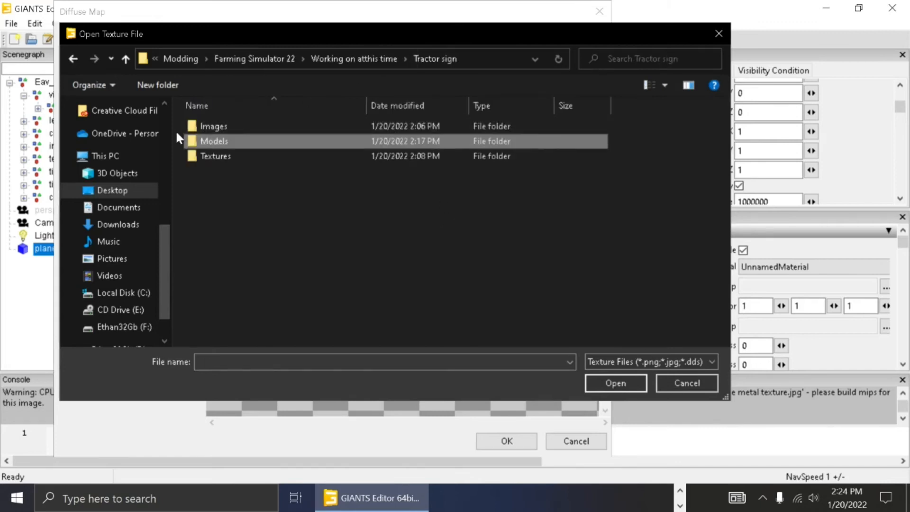
double_click(231, 156)
left_click(364, 166)
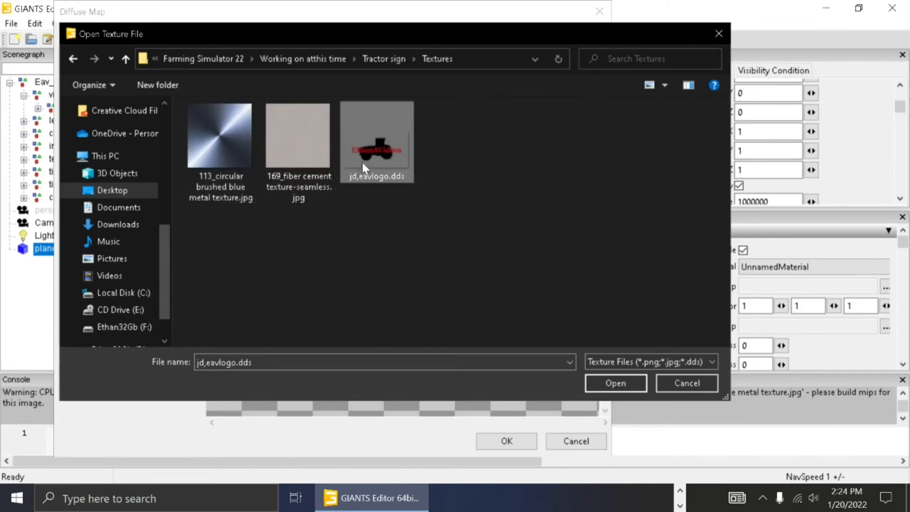
left_click(615, 383)
scroll(303, 288, "up", 1)
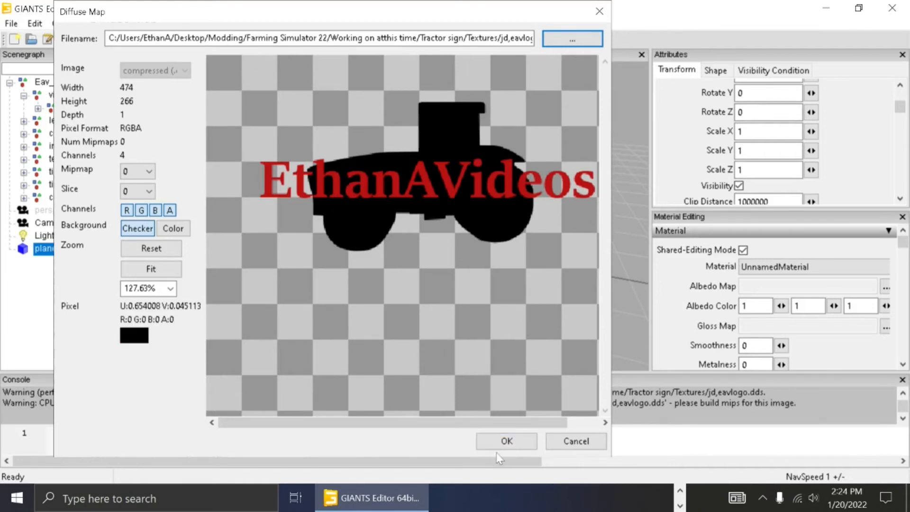
left_click(506, 440)
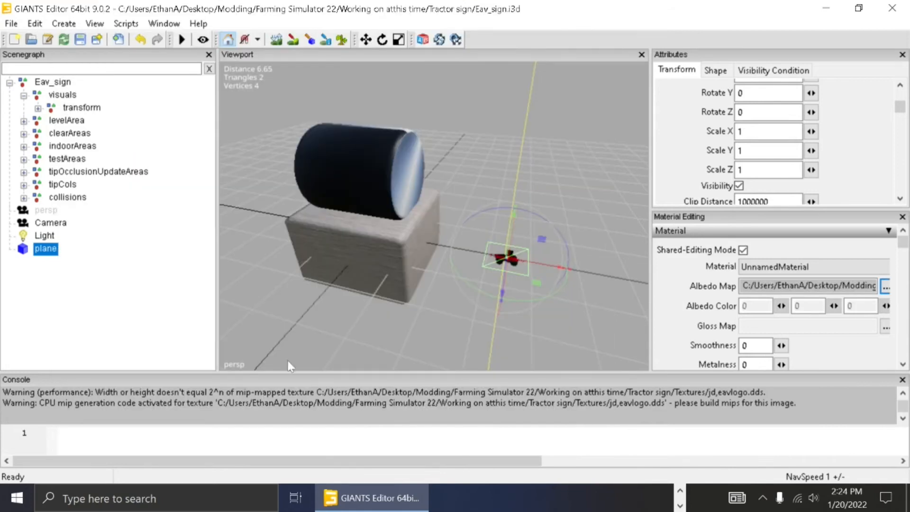
Stand the logo plane upright and parallel to the cylinder's face, setting Rotate X and Rotate Y to 90.
left_click_drag(406, 303, 404, 302, "alt")
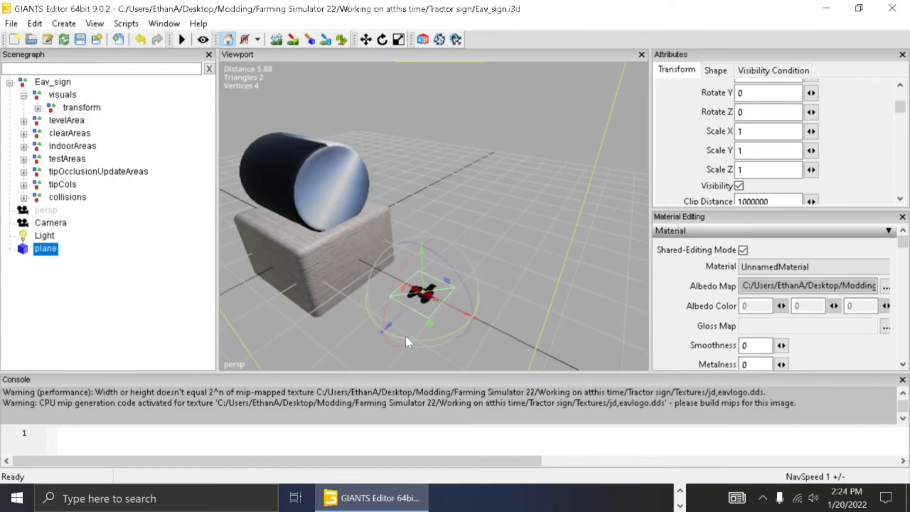
left_click_drag(405, 334, 325, 285)
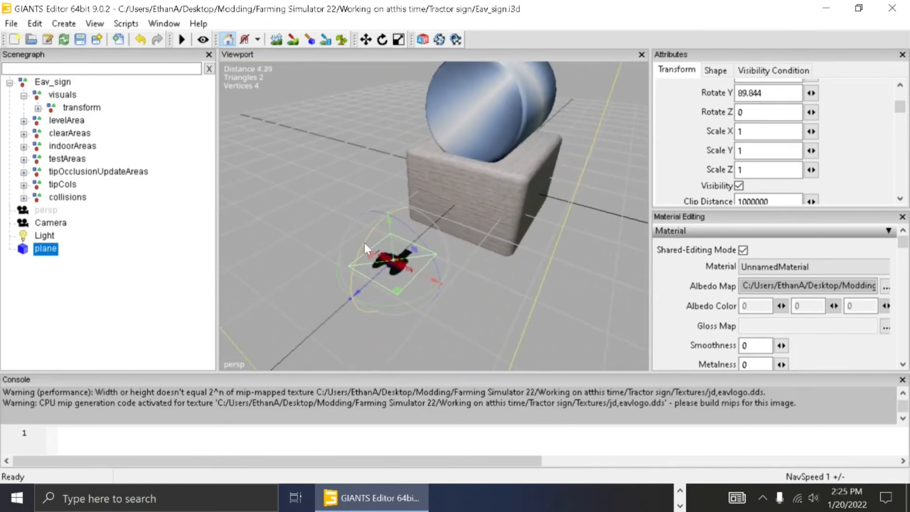
left_click_drag(364, 243, 311, 411)
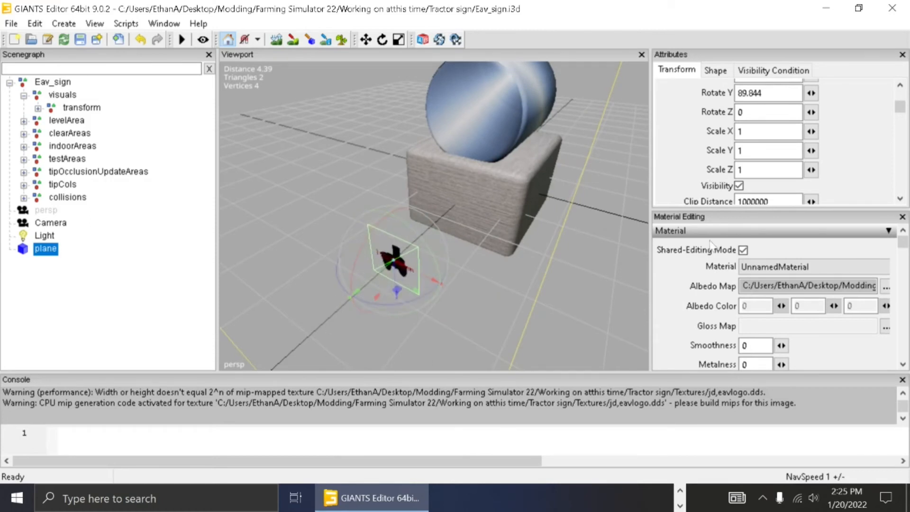
scroll(711, 164, "up", 2)
scroll(711, 163, "down", 1)
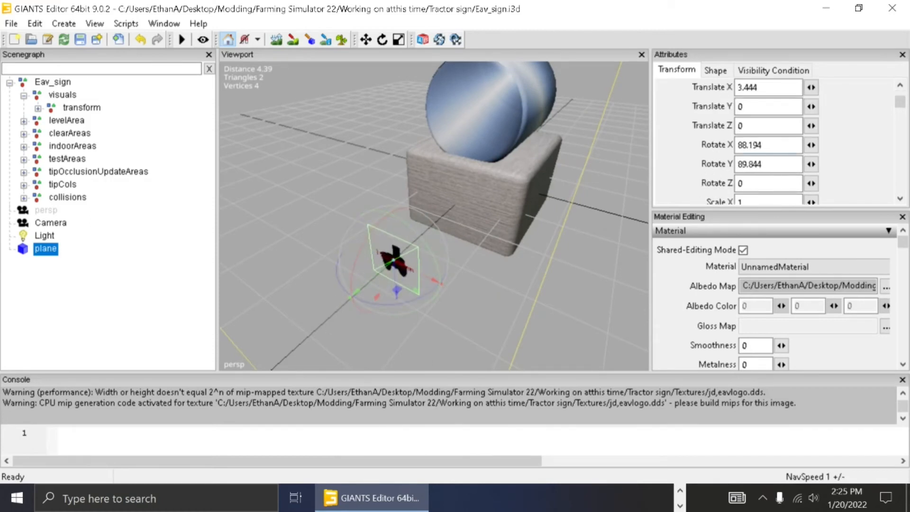
left_click_drag(763, 145, 696, 155)
type("90")
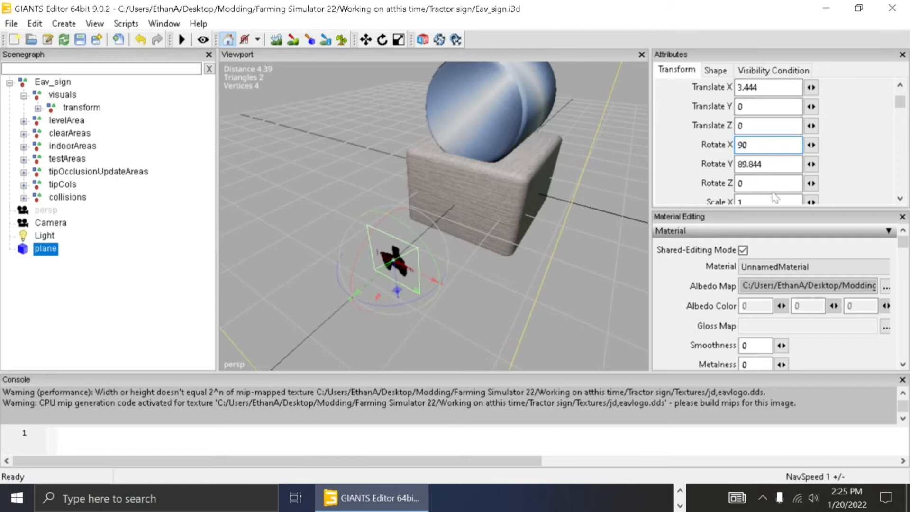
left_click_drag(763, 164, 669, 178)
type("90")
key("Return")
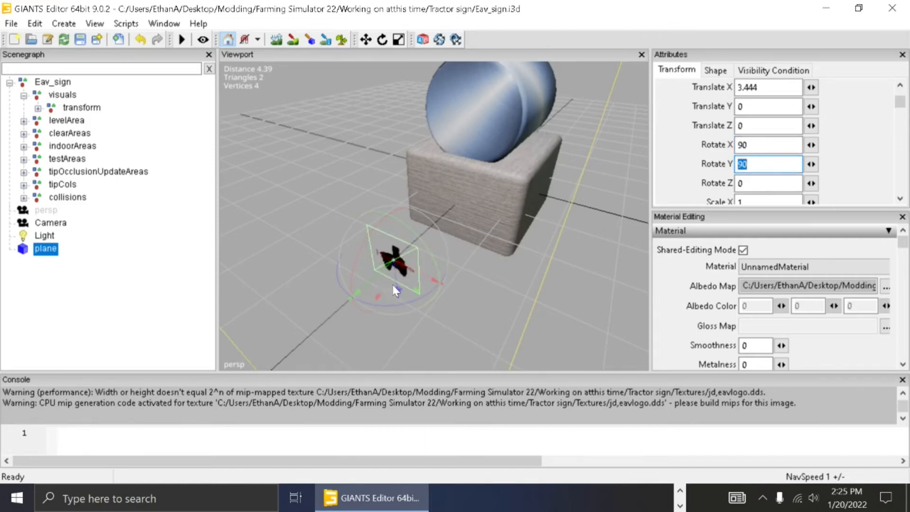
Raise the logo plane to about 1.92 on Translate Y and move it against the cylinder's front face, about 1.1 on Translate X.
left_click_drag(396, 281, 386, 163)
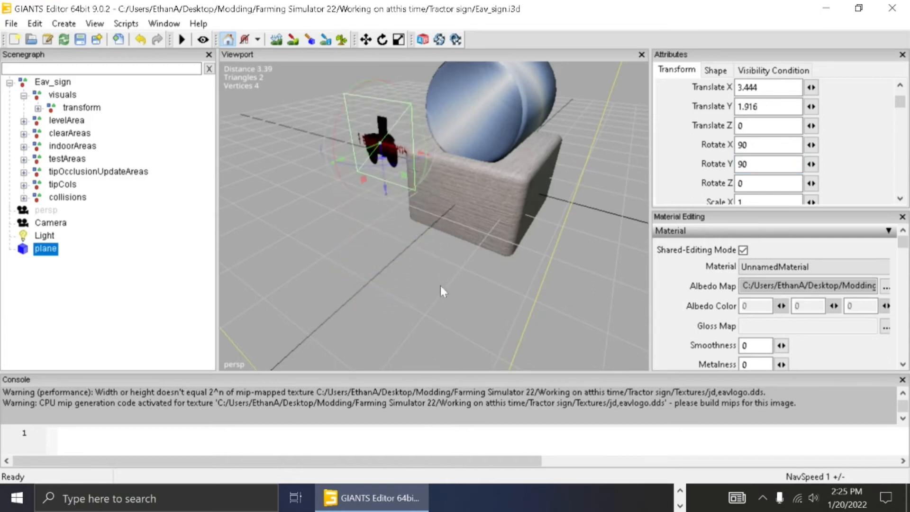
left_click_drag(441, 285, 433, 244, "alt")
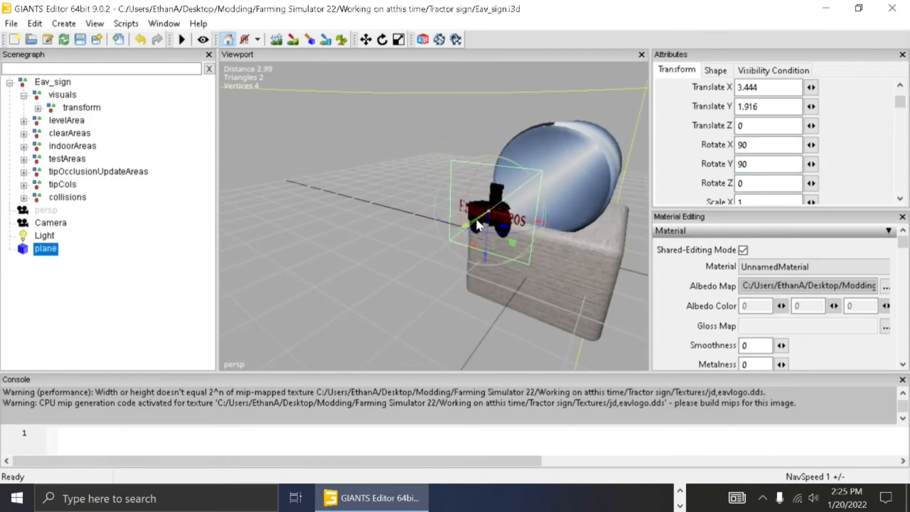
left_click_drag(476, 217, 540, 185)
left_click_drag(845, 159, 834, 164)
Widen the logo plane across the cylinder's front face to about 2.21 on Scale X.
mouse_move(521, 309)
left_mouse_down("alt")
mouse_move(547, 291)
mouse_move(517, 311)
left_mouse_up("alt")
scroll(548, 290, "up", 6)
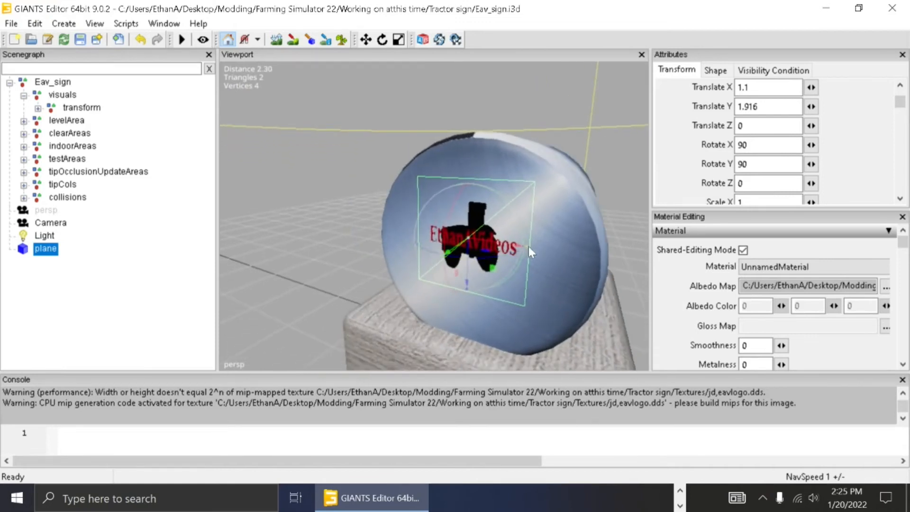
left_click_drag(529, 247, 823, 321)
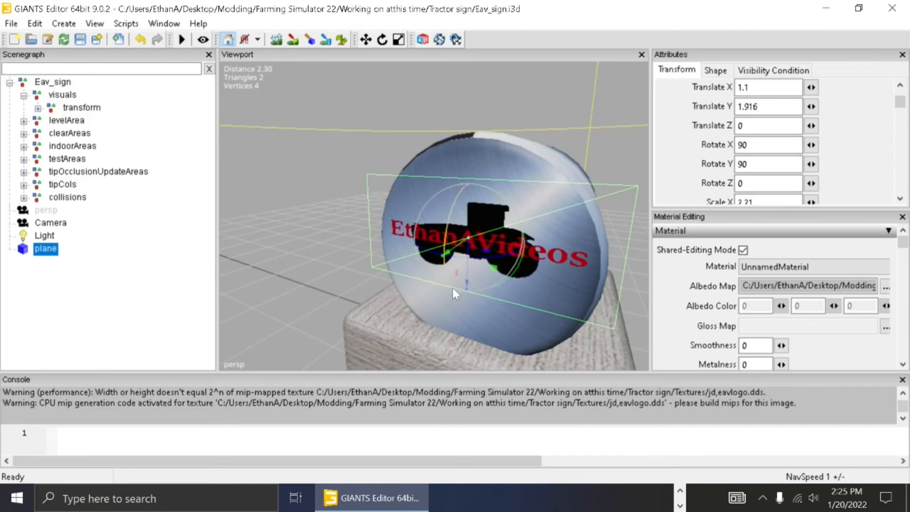
Make the logo plane taller and widen it to about 2.33 on Scale X, then centre it on the cylinder face at about 0.019 on Translate Z.
left_click_drag(467, 289, 445, 398)
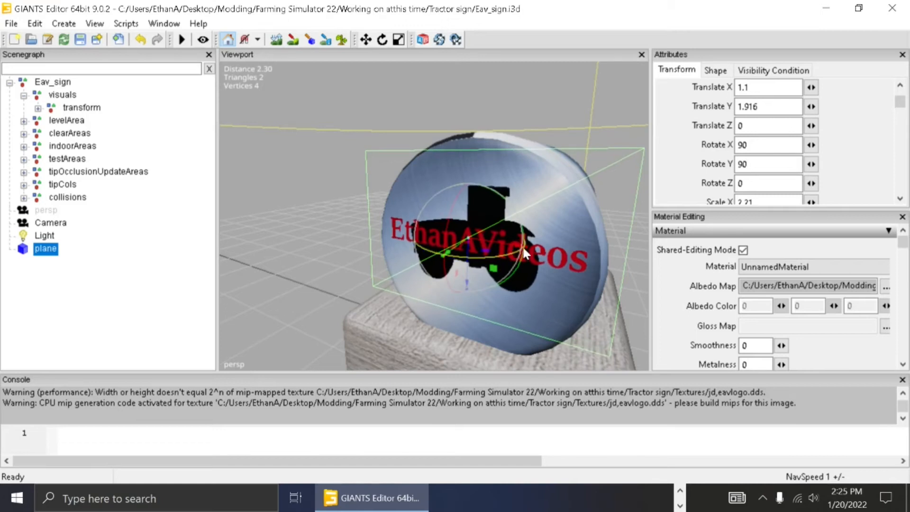
left_click_drag(527, 251, 556, 243)
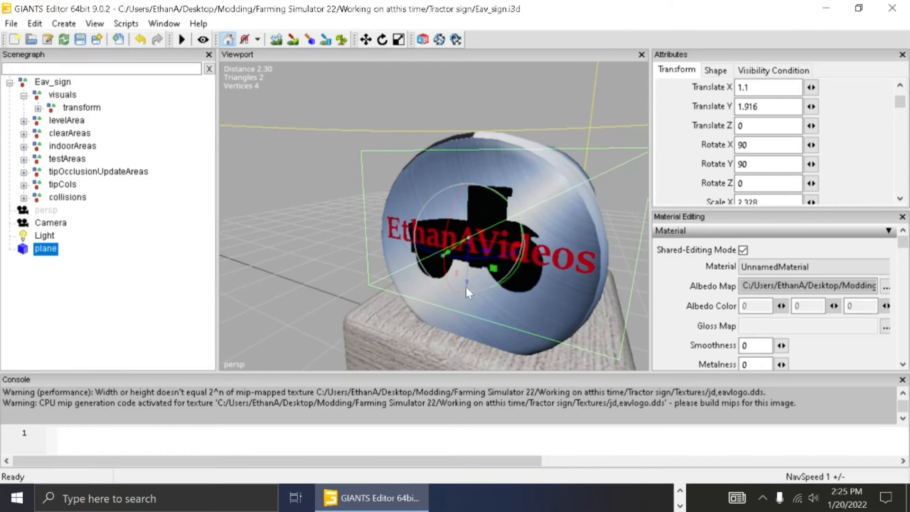
left_click_drag(466, 287, 464, 292)
left_click_drag(454, 331, 528, 334, "alt")
key("Right")
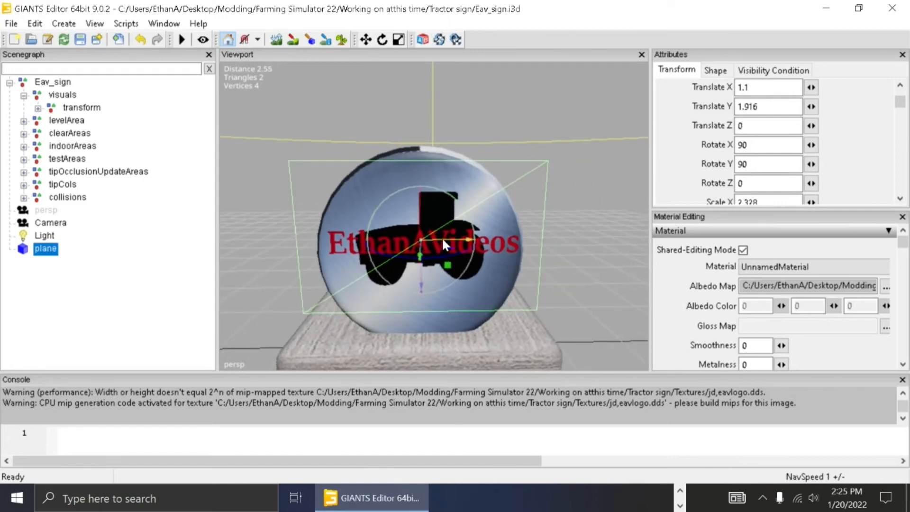
left_click_drag(442, 237, 437, 238)
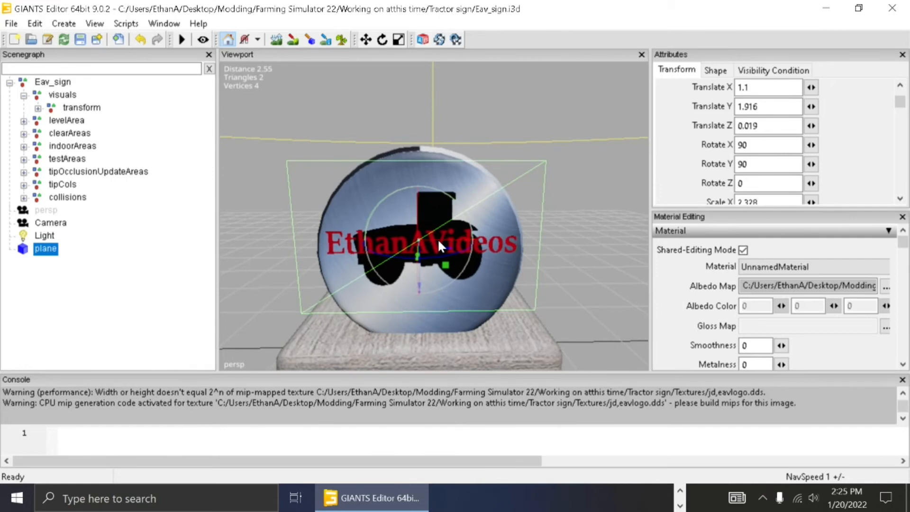
Duplicate the logo plane with Rotate X at -90 and move the copy to the cylinder's opposite face, about -1.27 on Translate X.
key("ctrl+d")
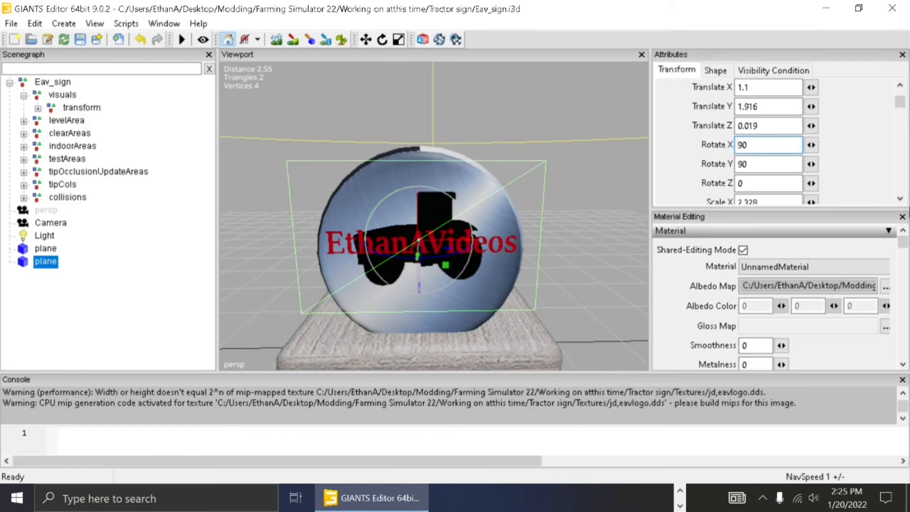
type("-")
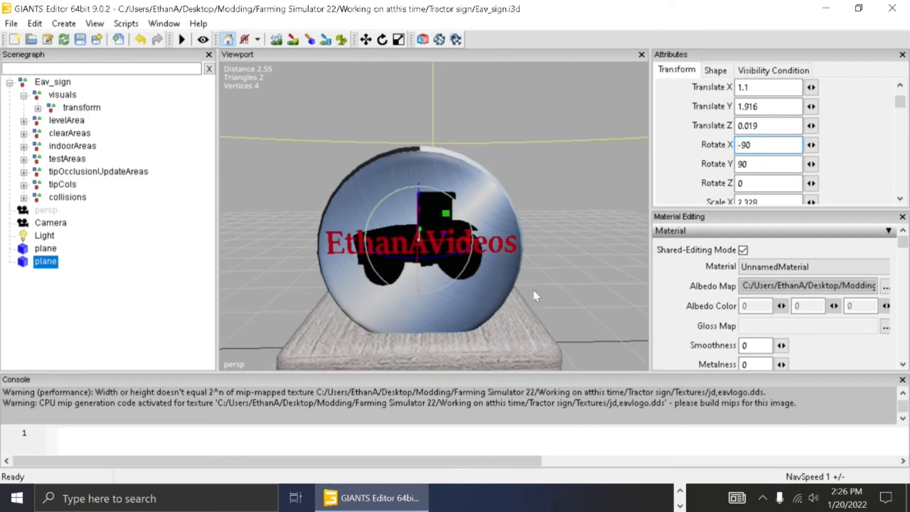
key("w")
right_click_drag(521, 288, 610, 256)
key("s")
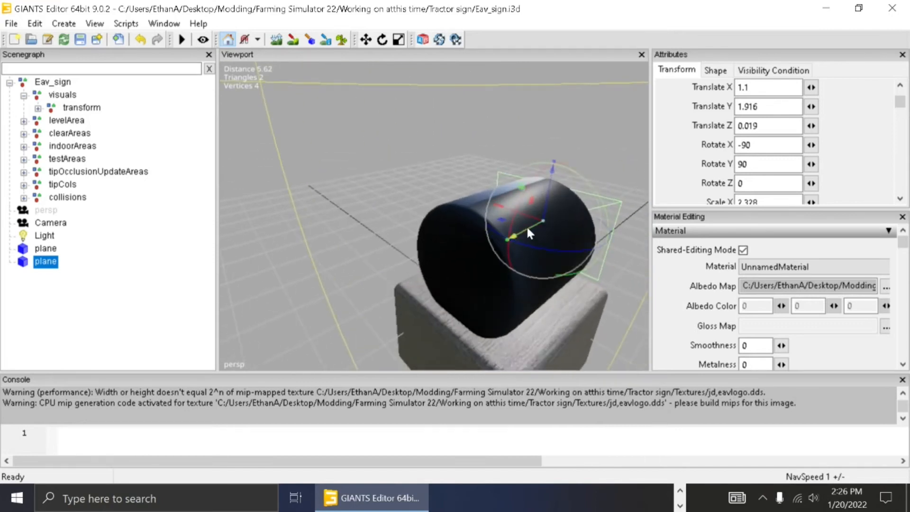
left_click_drag(528, 229, 258, 337)
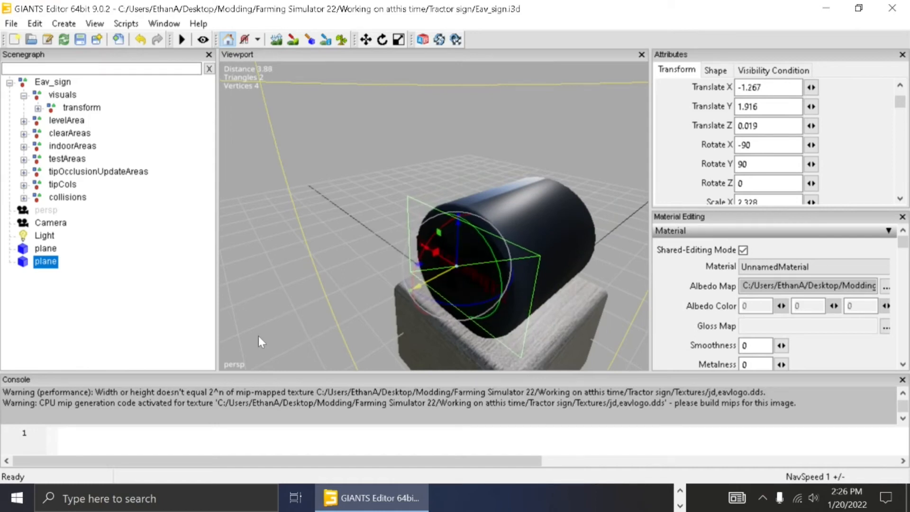
Rotate the copied plane to 180, -90 and about -90 on X, Y and Z so its logo reads correctly, and shift it to about -0.011 on Translate Z.
left_click_drag(534, 154, 652, 183, "alt")
scroll(655, 180, "up", 5)
scroll(656, 179, "down", 3)
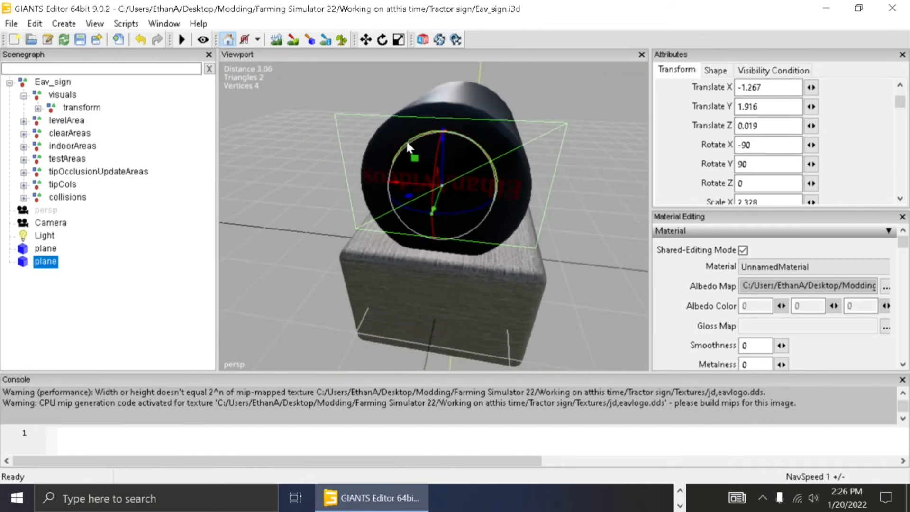
left_click_drag(406, 140, 530, 302)
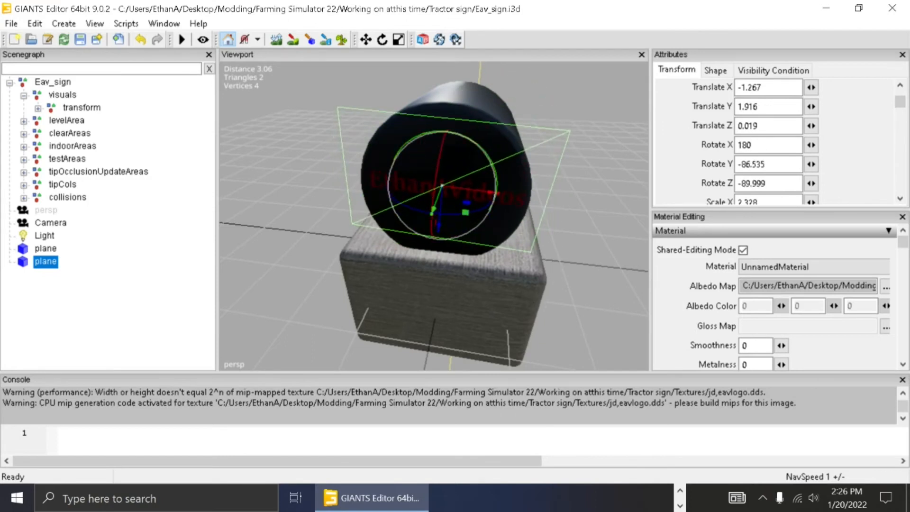
left_click_drag(773, 164, 686, 176)
type("-90")
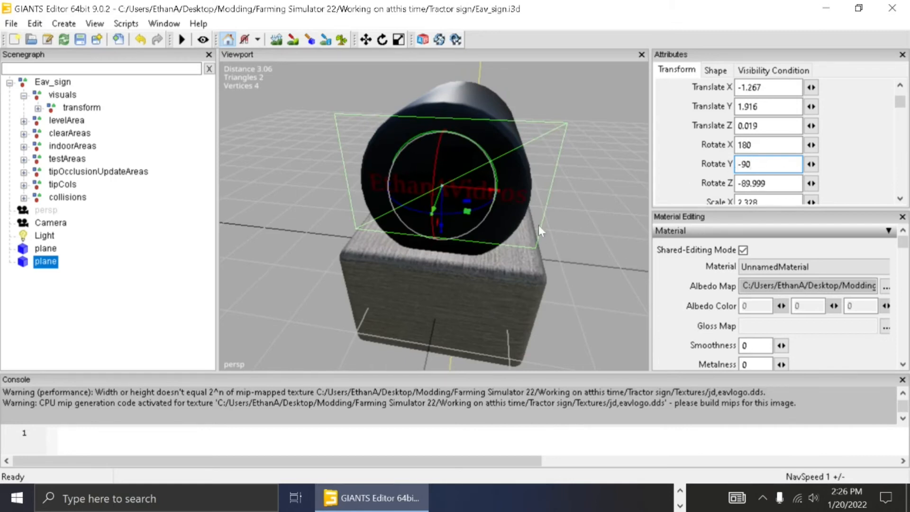
left_click_drag(571, 273, 498, 207, "alt")
scroll(593, 243, "down", 5)
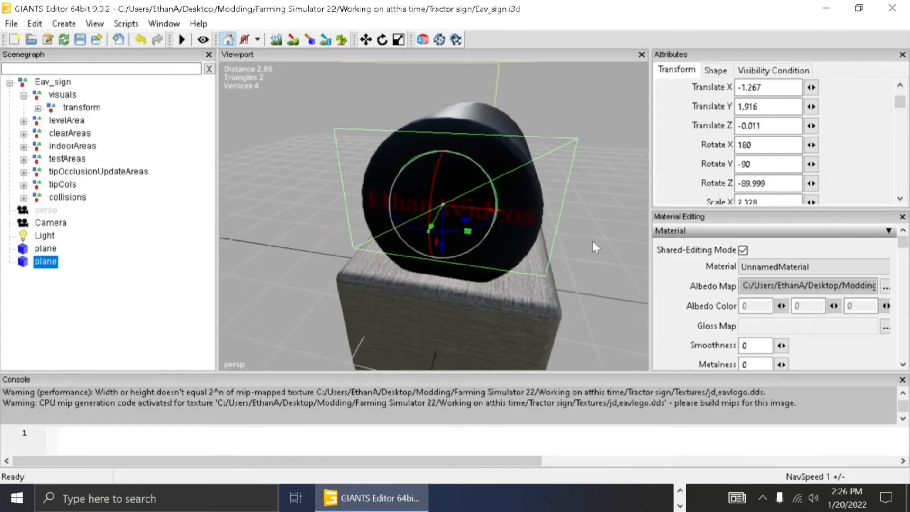
Move both logo planes into the transform group under visuals.
scroll(591, 242, "down", 5)
left_click_drag(591, 243, 401, 265, "alt")
left_click(311, 273)
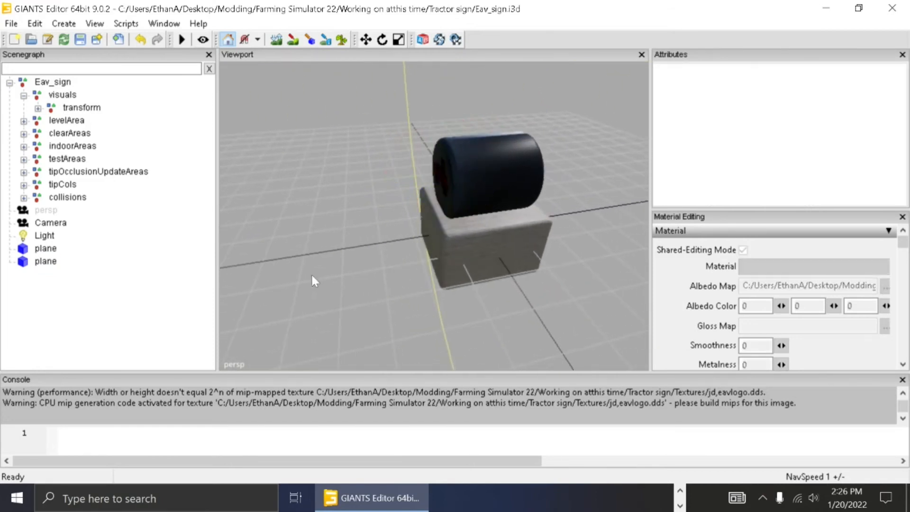
left_click(42, 249)
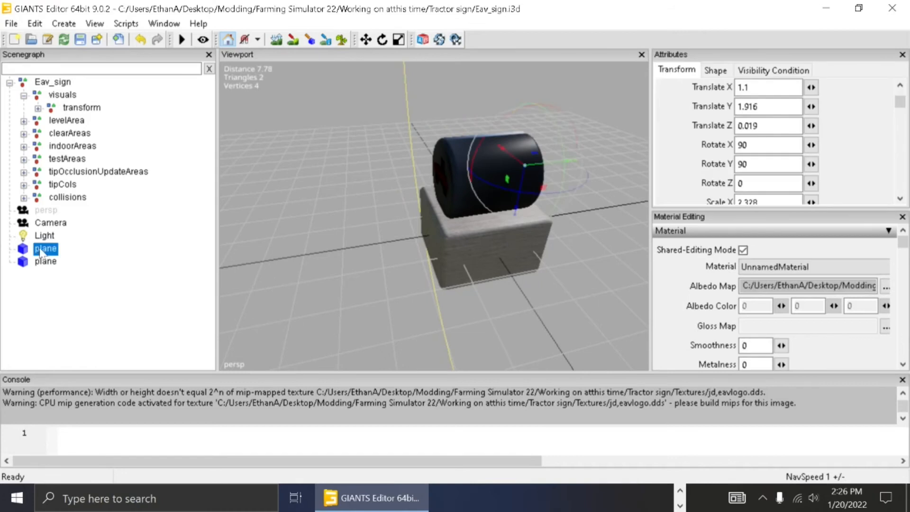
left_click(46, 262, "ctrl")
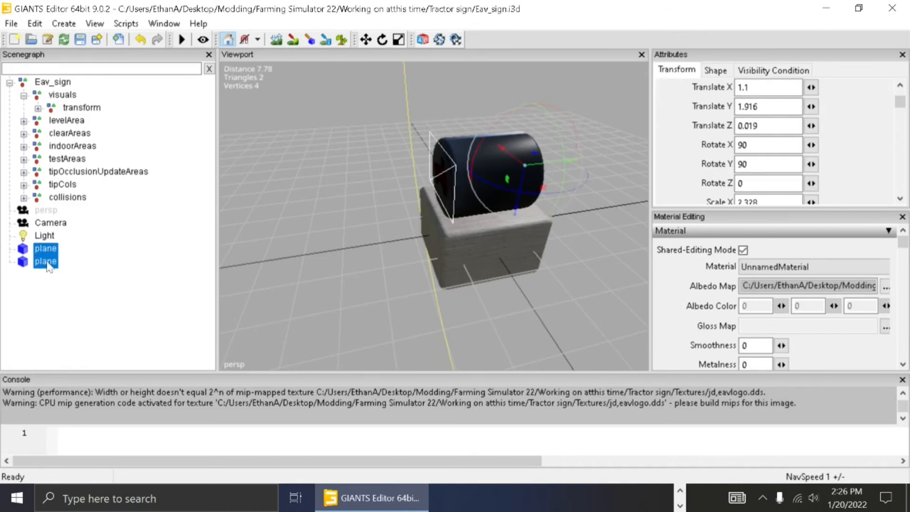
left_click(46, 262)
left_click_drag(48, 265, 70, 112)
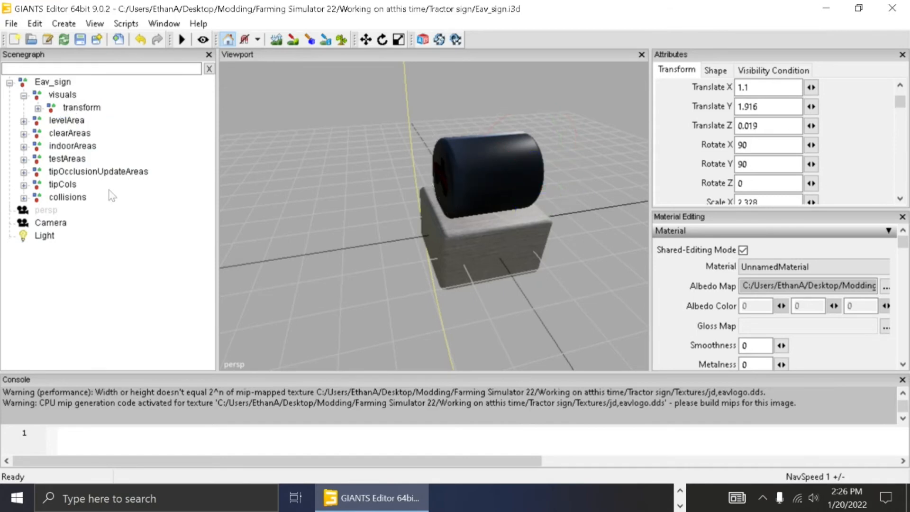
Try repositioning the existing light around the sign at about 4.53, 4.40, 5.29 with rotations of about 19, 53 and 68.
left_click_drag(469, 292, 539, 291, "alt")
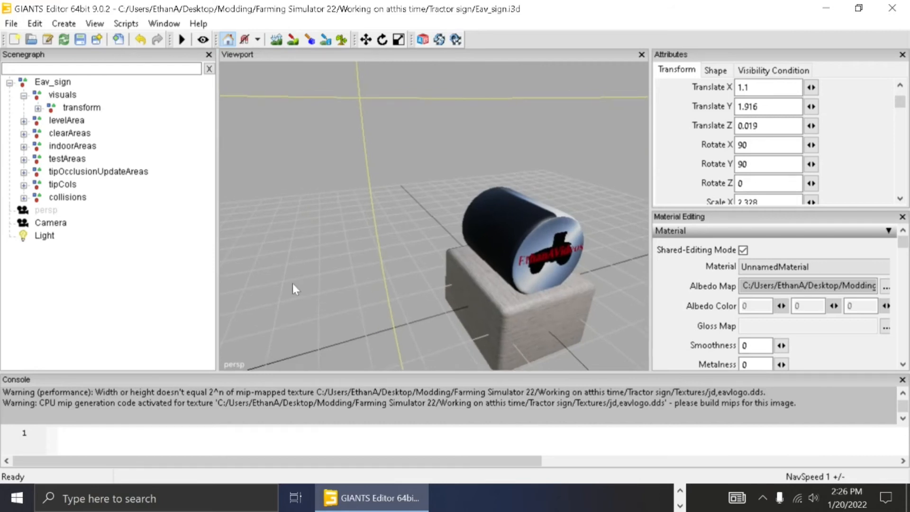
left_click_drag(292, 283, 493, 215, "alt")
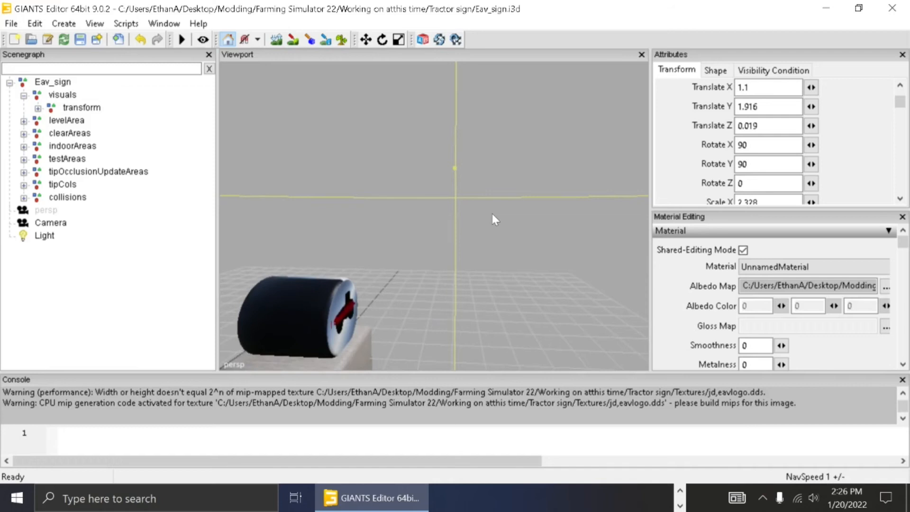
left_click(51, 237)
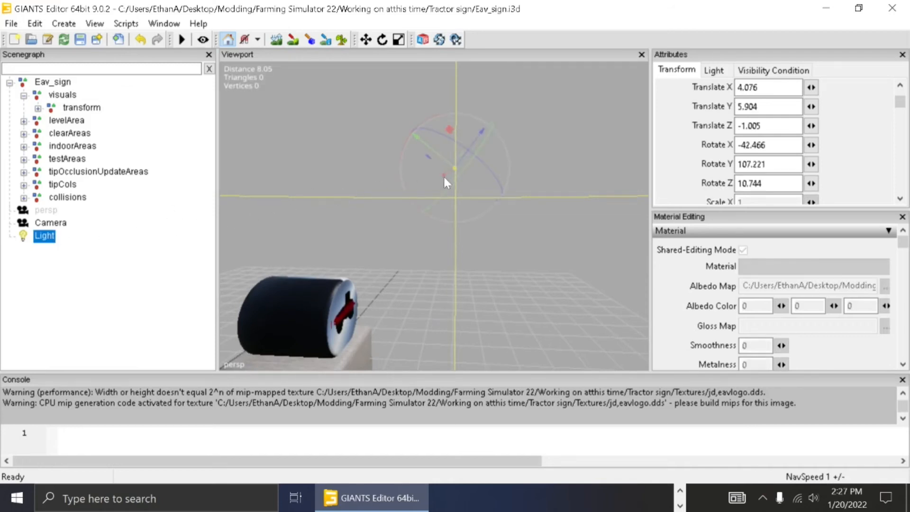
left_click_drag(445, 171, 686, 97)
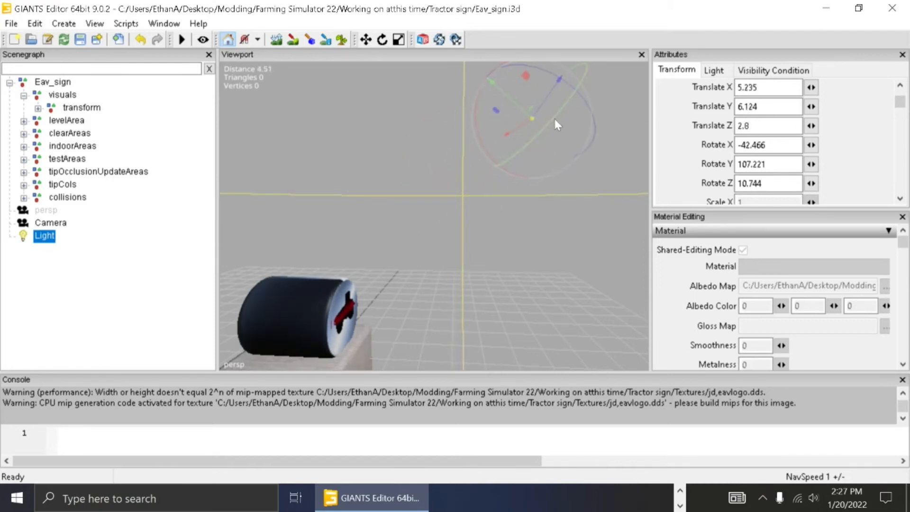
left_click_drag(554, 117, 502, 166)
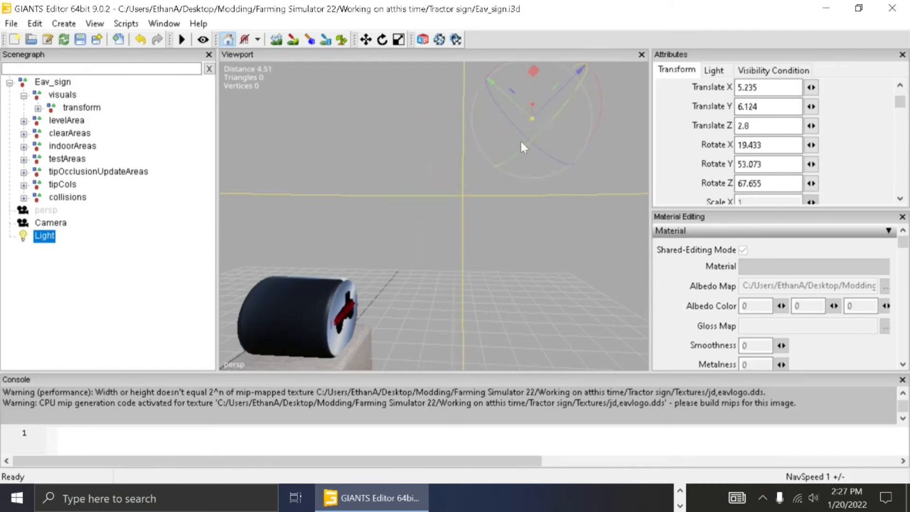
scroll(417, 340, "down", 5)
right_click_drag(369, 370, 409, 348)
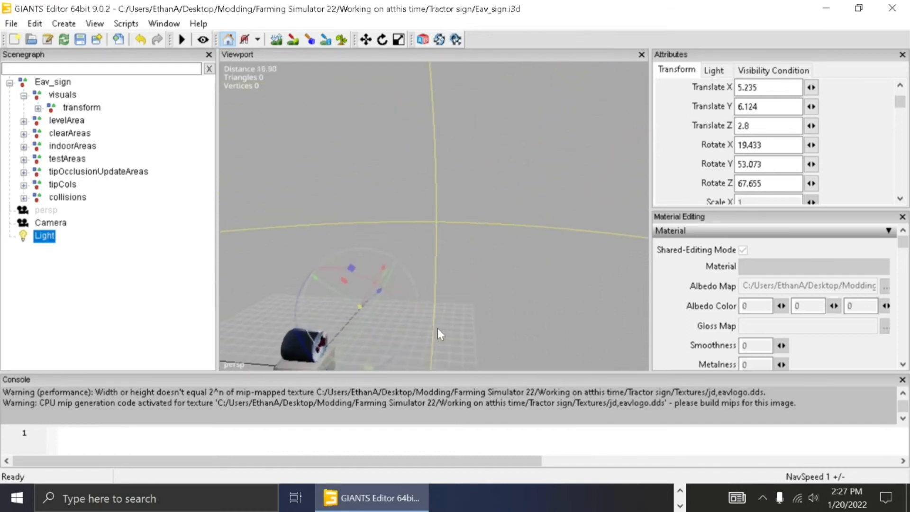
scroll(437, 328, "up", 3)
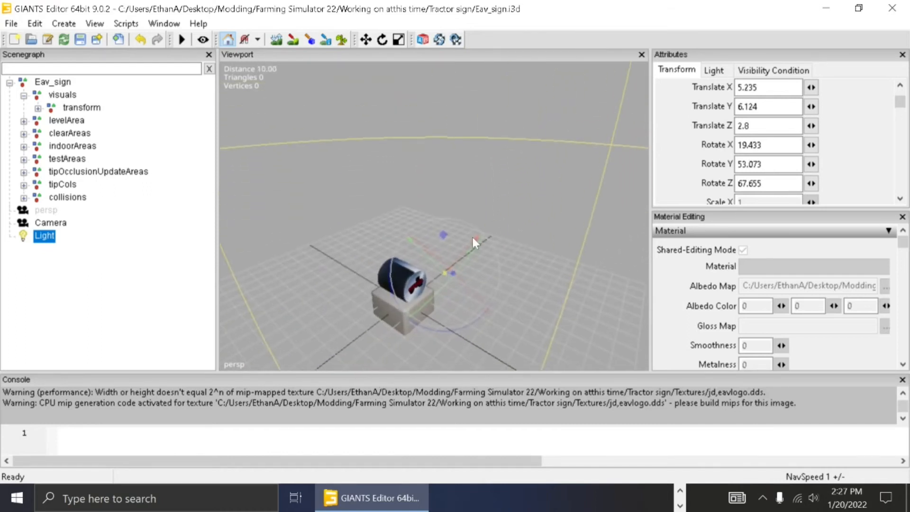
left_click_drag(474, 243, 474, 281)
right_click_drag(474, 280, 455, 304)
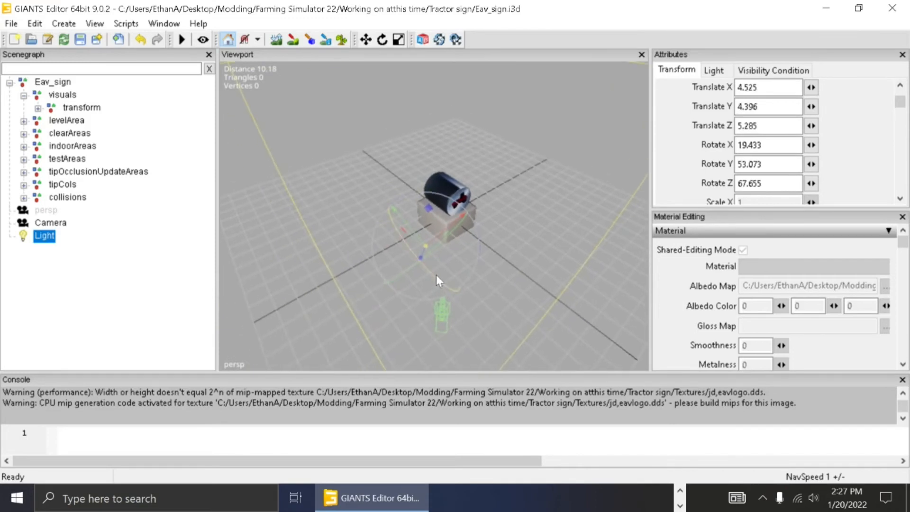
mouse_move(436, 275)
left_mouse_down()
mouse_move(411, 238)
mouse_move(408, 255)
mouse_move(431, 265)
left_mouse_up()
Delete the existing Light and the Camera from the scene.
key("Delete")
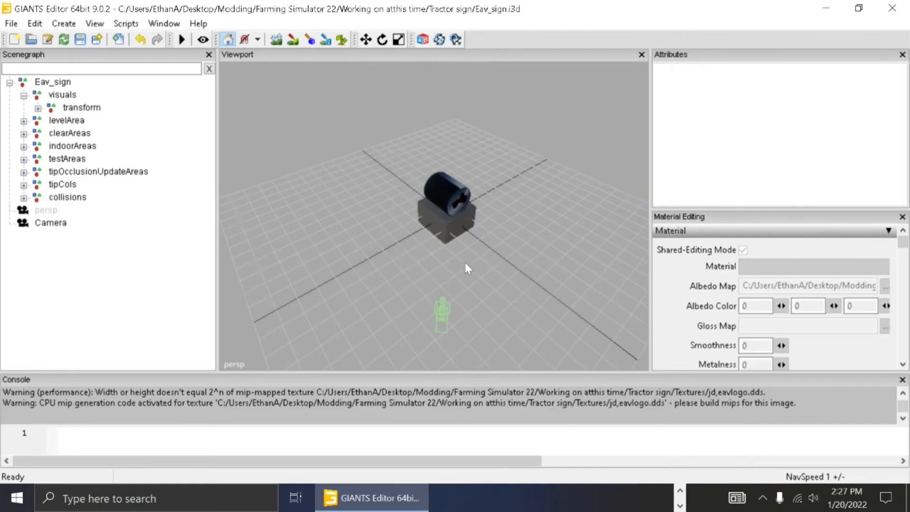
right_click_drag(465, 264, 641, 209)
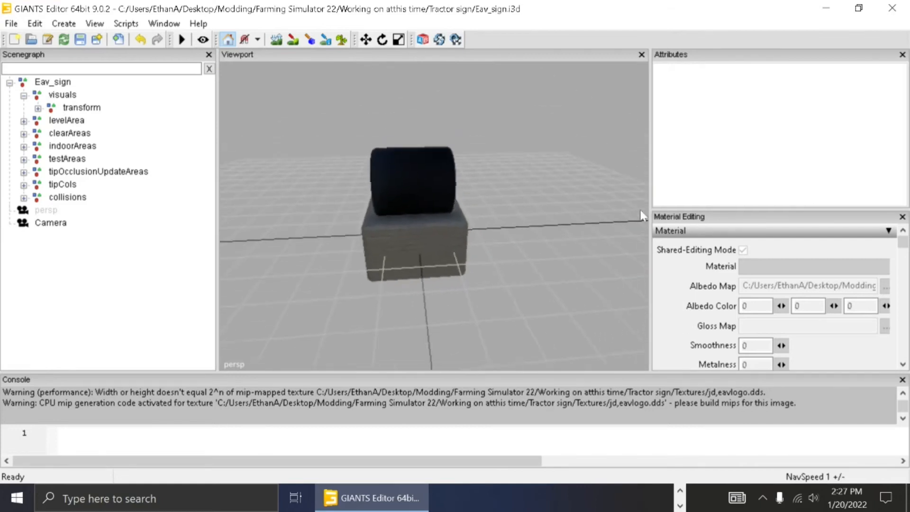
left_click(45, 225)
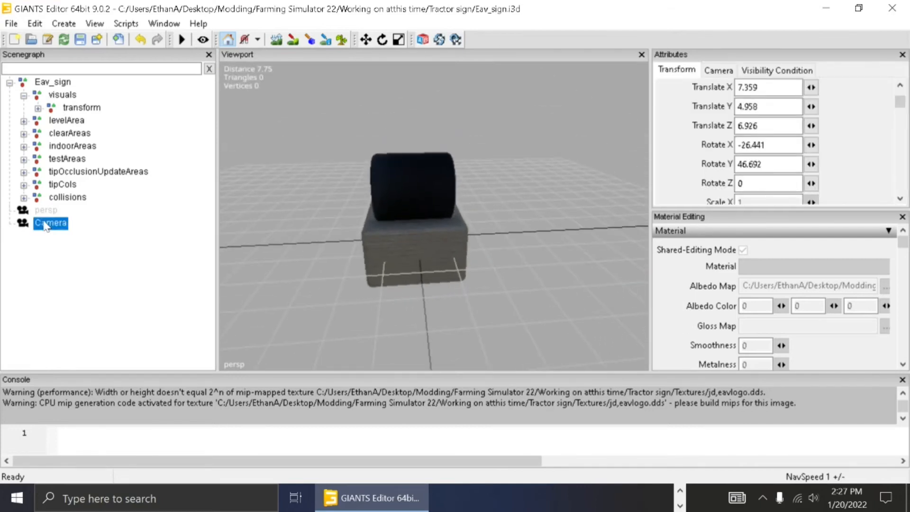
key("Delete")
Create a new light and place it near the cylinder's dark logo end, at about -1.35, 1.84, 1.10.
right_click_drag(317, 239, 549, 229)
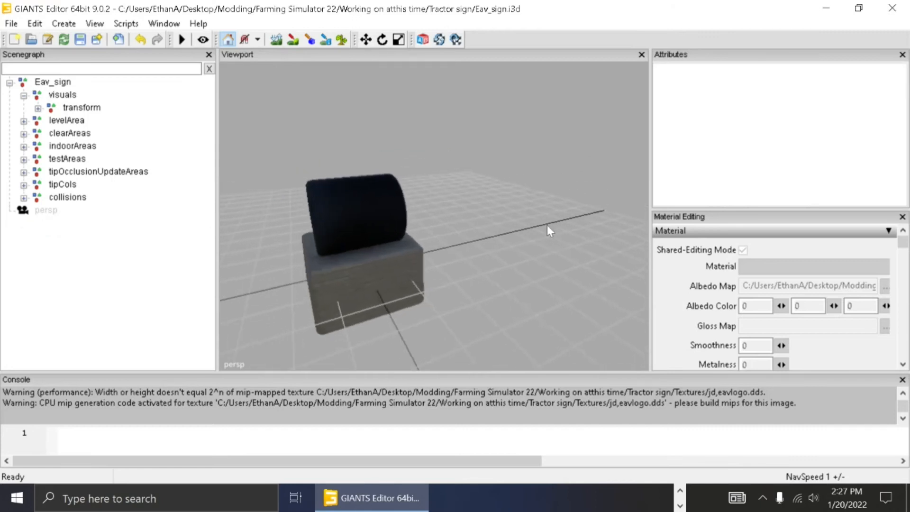
key("a")
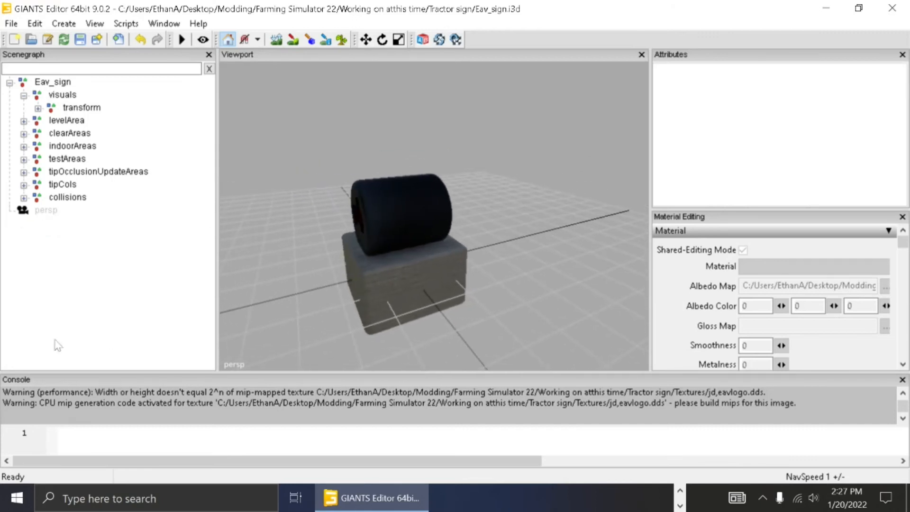
left_click(63, 23)
left_click(89, 53)
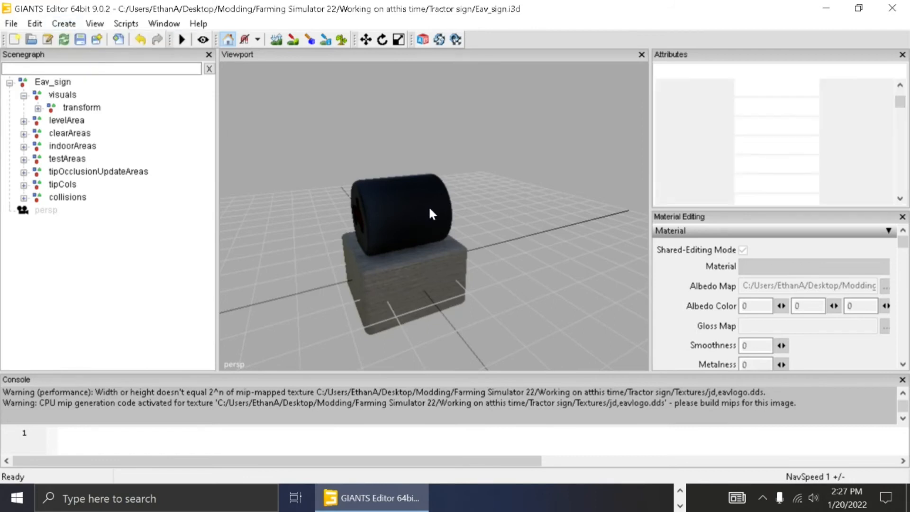
left_click_drag(429, 206, 446, 199, "alt")
left_click_drag(520, 201, 275, 197)
left_click_drag(258, 193, 239, 189)
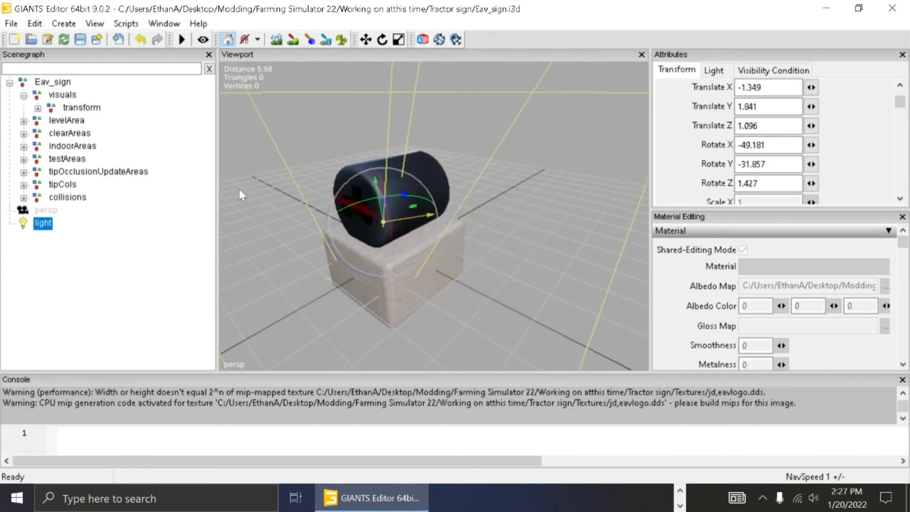
Raise the new light away from the cylinder to about -2.16, 3.50, 2.33 and parent it under the Eav_sign group.
left_click_drag(588, 249, 379, 244, "alt")
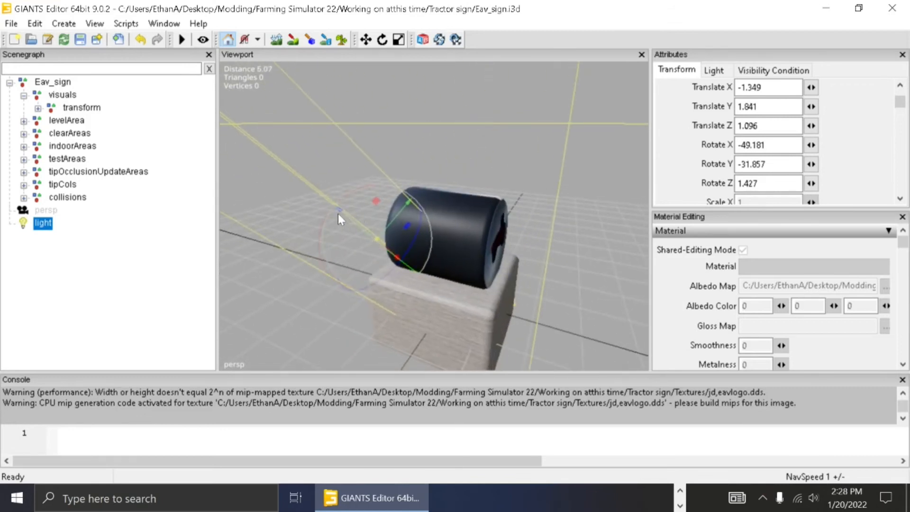
left_click_drag(337, 208, 223, 58, "alt")
left_click_drag(449, 279, 613, 294, "alt")
scroll(539, 360, "up", 3)
scroll(539, 360, "down", 5)
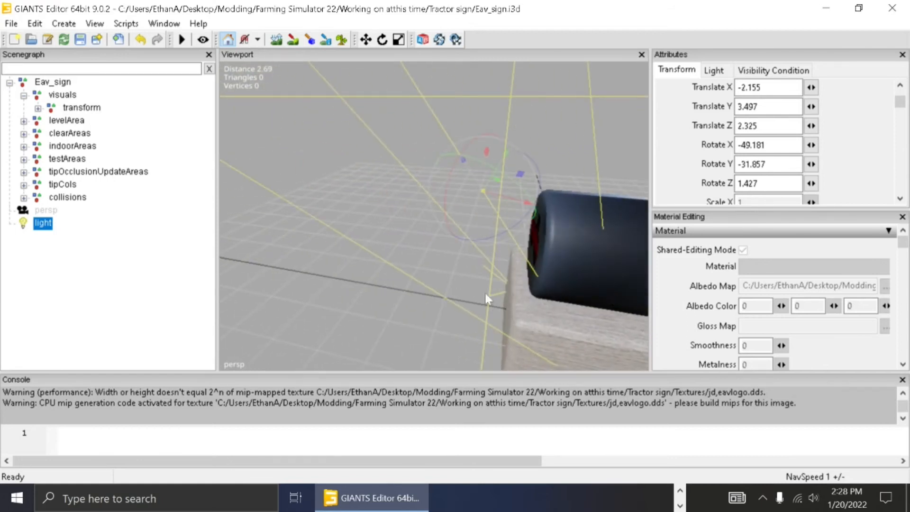
left_click_drag(487, 297, 808, 236, "alt")
left_click_drag(491, 276, 294, 282, "alt")
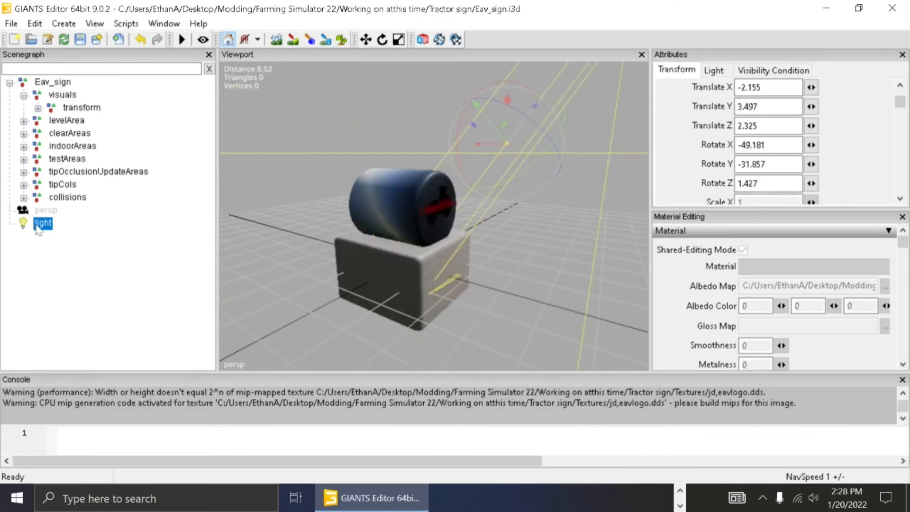
left_click_drag(40, 230, 46, 85)
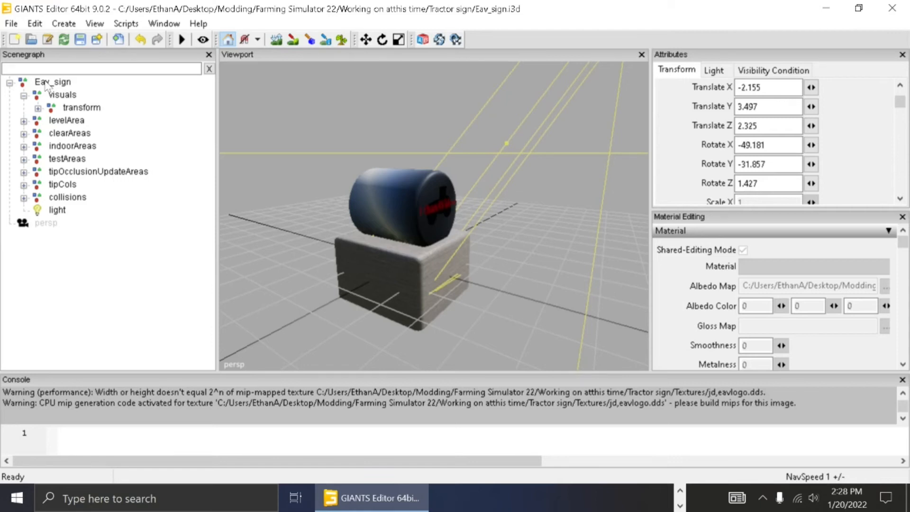
left_click_drag(480, 257, 344, 328, "alt")
scroll(370, 286, "up", 4)
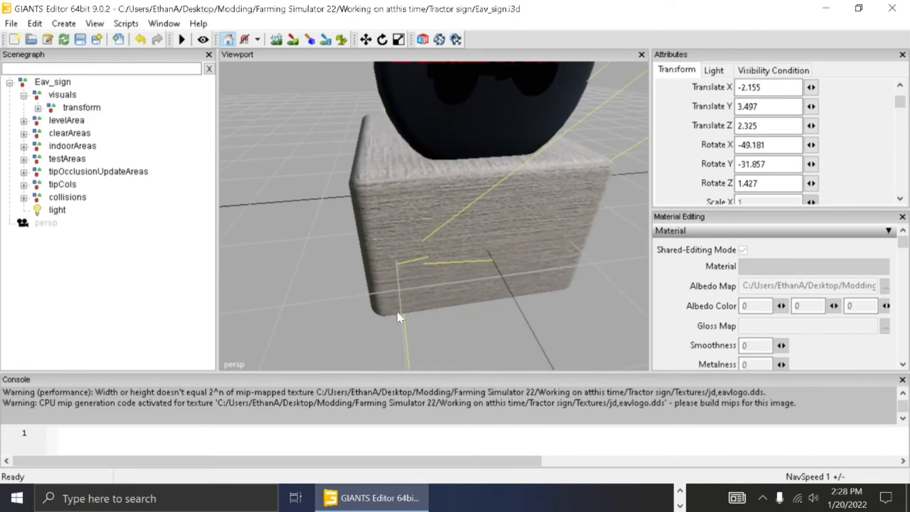
left_click_drag(396, 309, 413, 258, "alt")
scroll(577, 320, "down", 3)
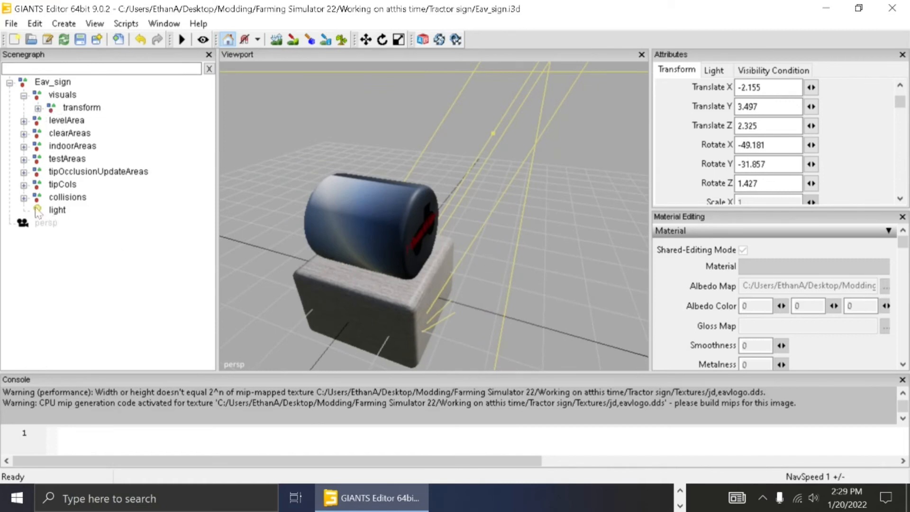
Delete all the existing col shapes from the collisions group.
left_click(23, 199)
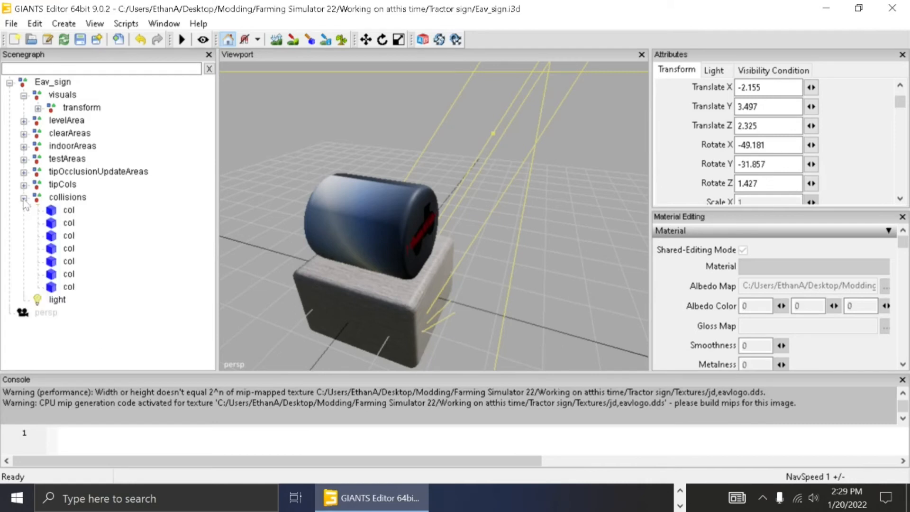
left_click(69, 211)
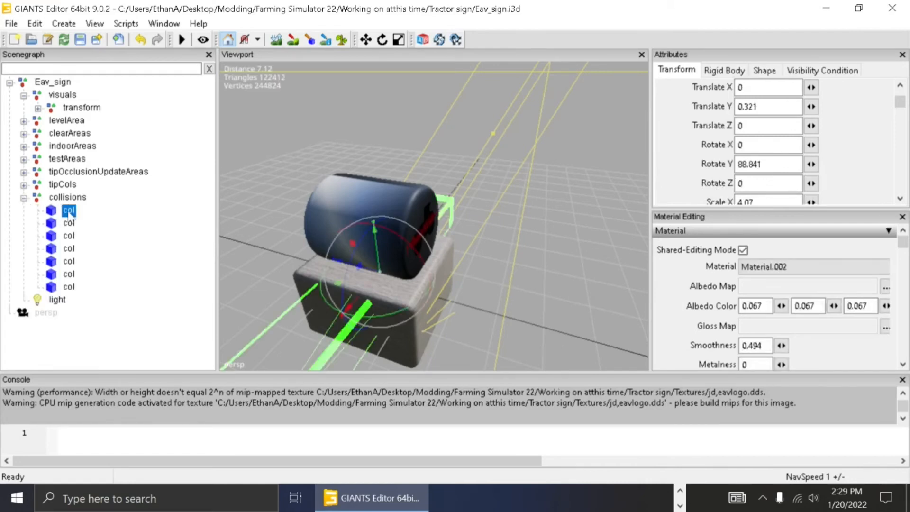
left_click(69, 287, "shift")
key("Delete")
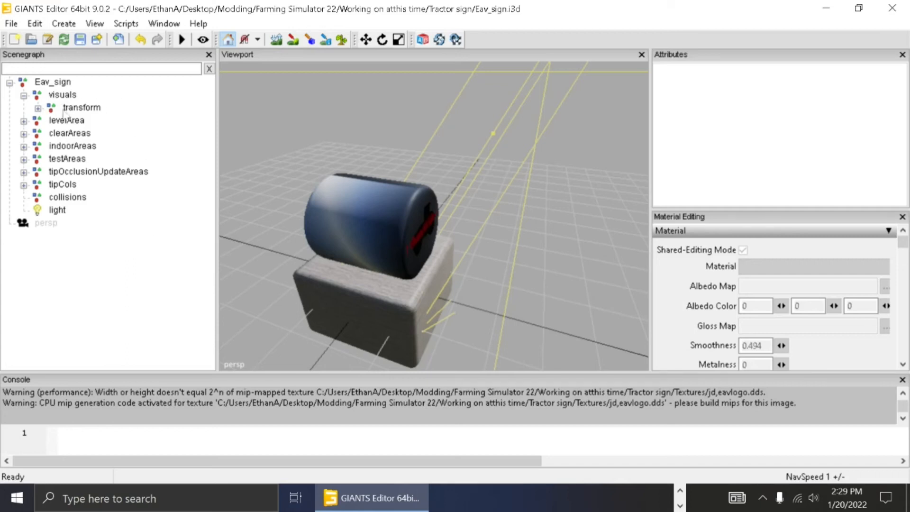
Duplicate the Base Sign shape from the visuals transform group and parent the copy under collisions.
left_click(38, 108)
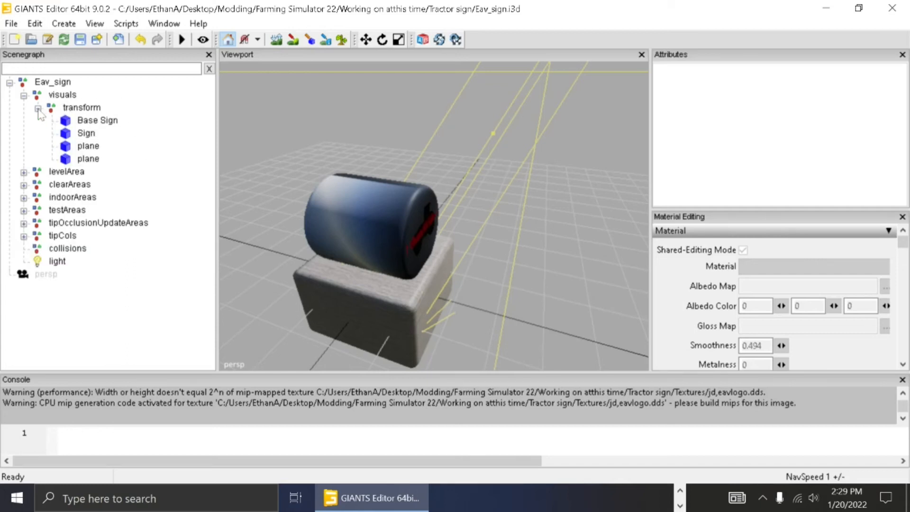
left_click(100, 121)
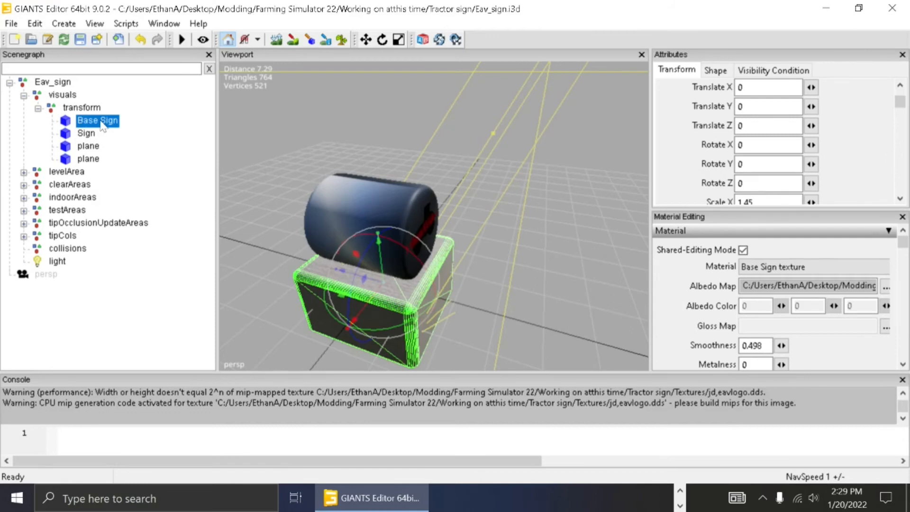
key("ctrl+d")
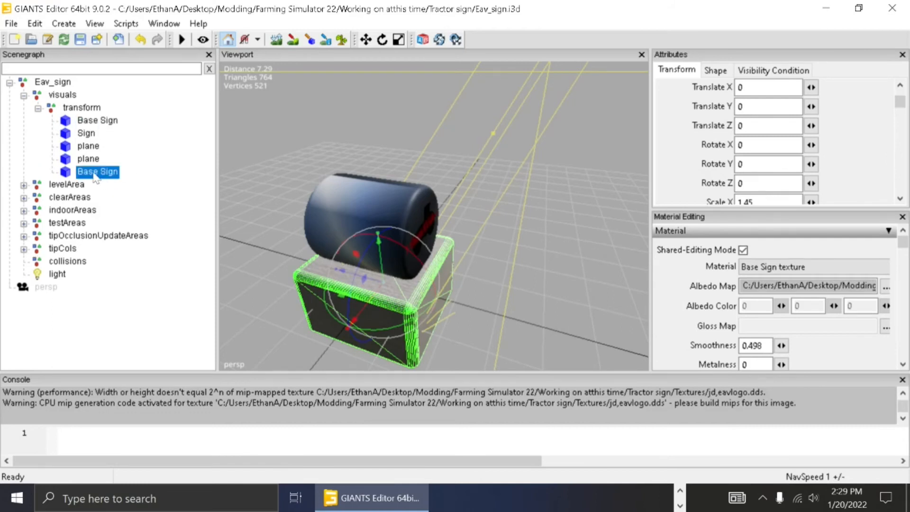
left_click(72, 262)
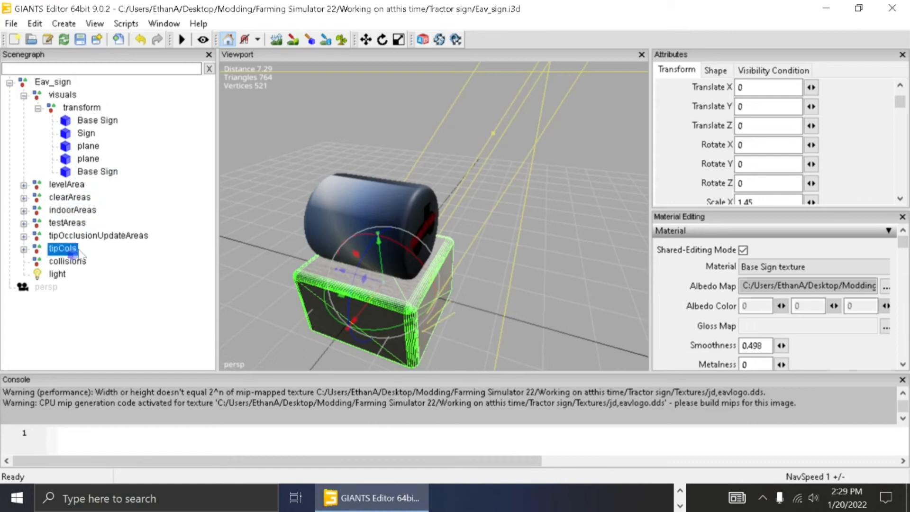
left_click_drag(75, 268, 75, 266)
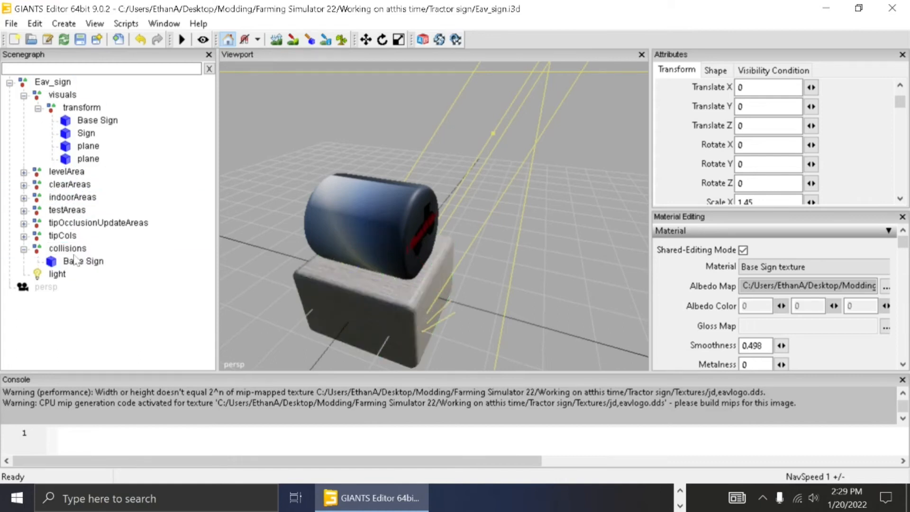
Rename the Base Sign copy under collisions to Coll and enable Rigid Body on it.
left_click(71, 263)
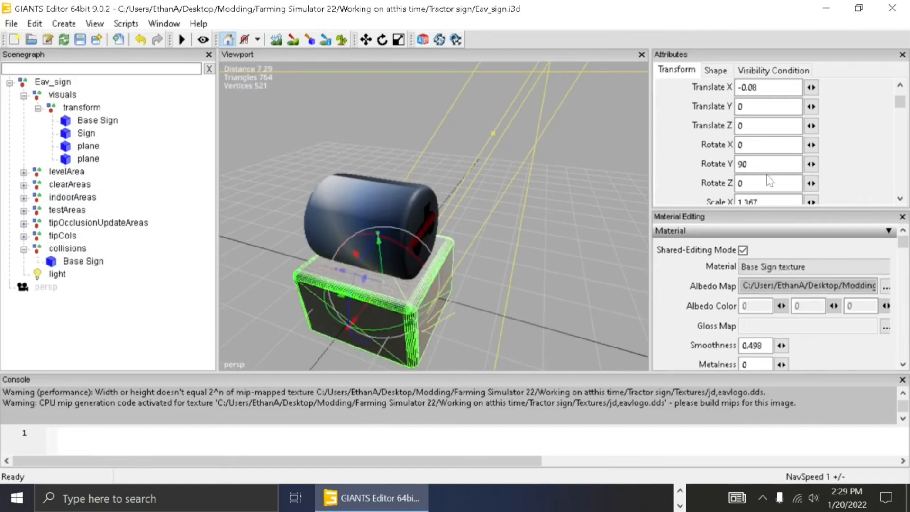
left_click(763, 87)
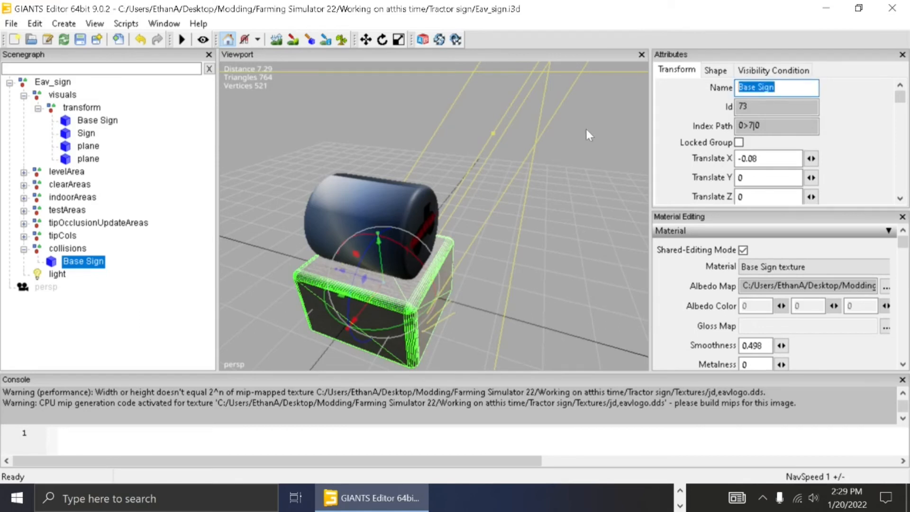
type("Coll")
key("Return")
scroll(695, 151, "down", 5)
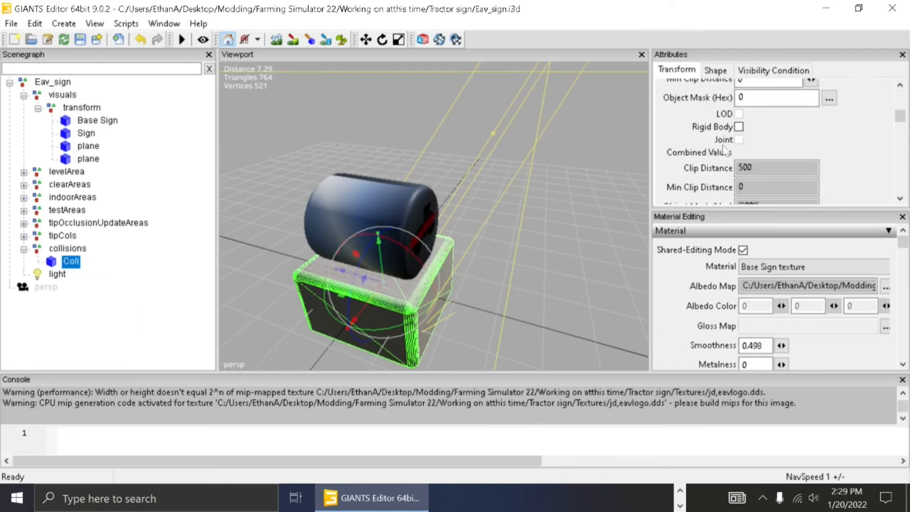
left_click(739, 127)
Enlarge the base's Coll shape slightly by setting its scale to X 1.39, Y 0.96 and Z 1.53.
left_click(764, 72)
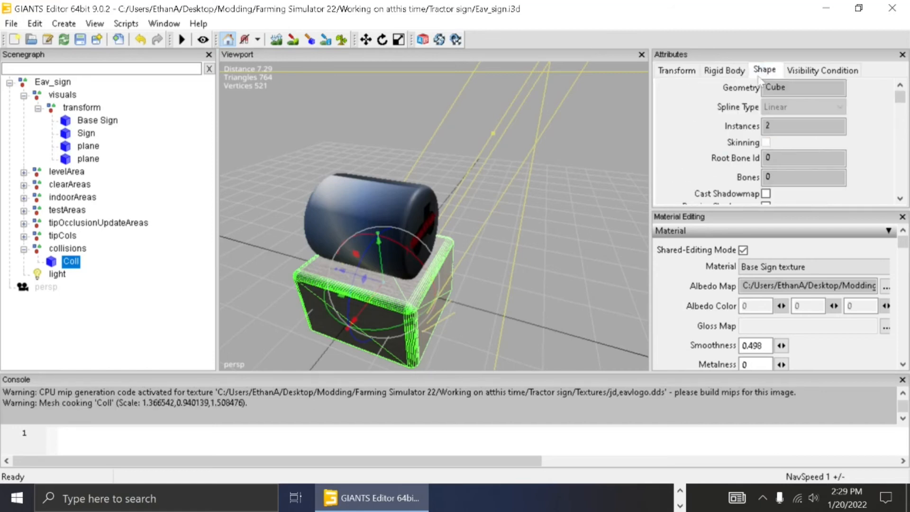
scroll(762, 151, "down", 3)
scroll(754, 161, "up", 3)
left_click(674, 72)
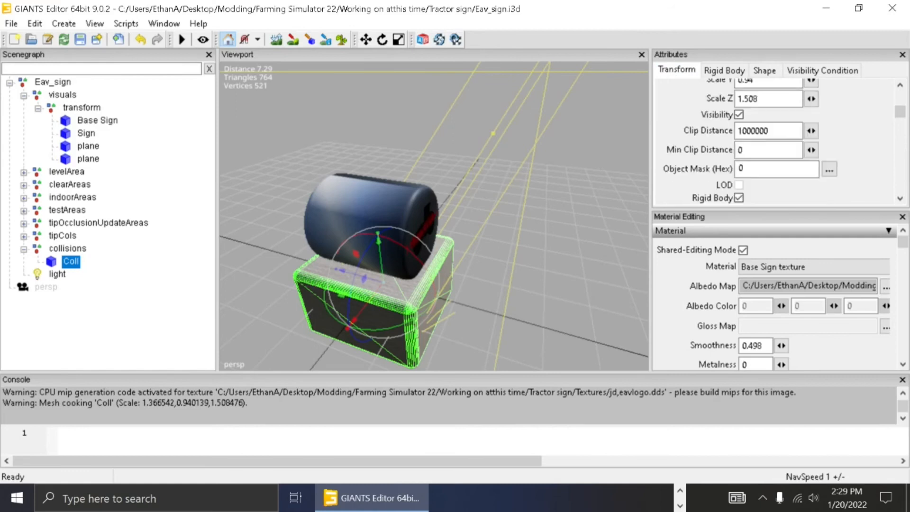
scroll(751, 146, "up", 2)
scroll(755, 158, "down", 1)
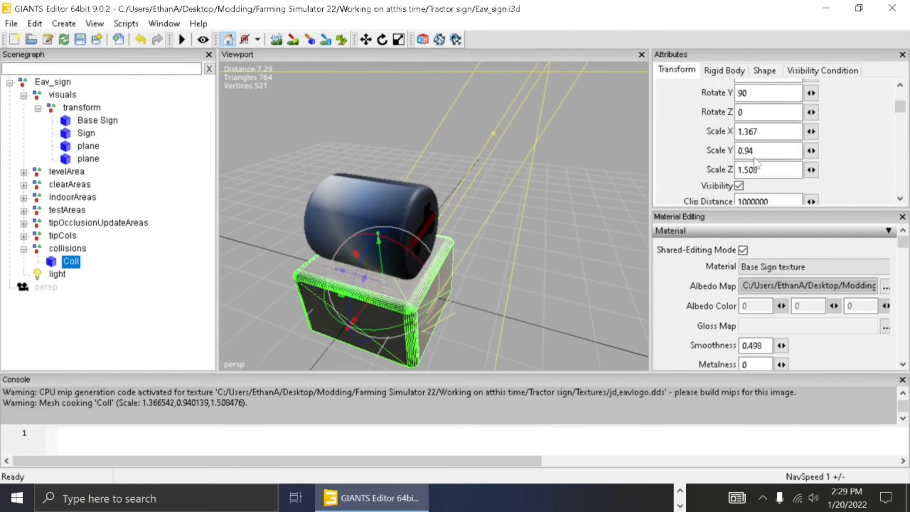
left_click(812, 132)
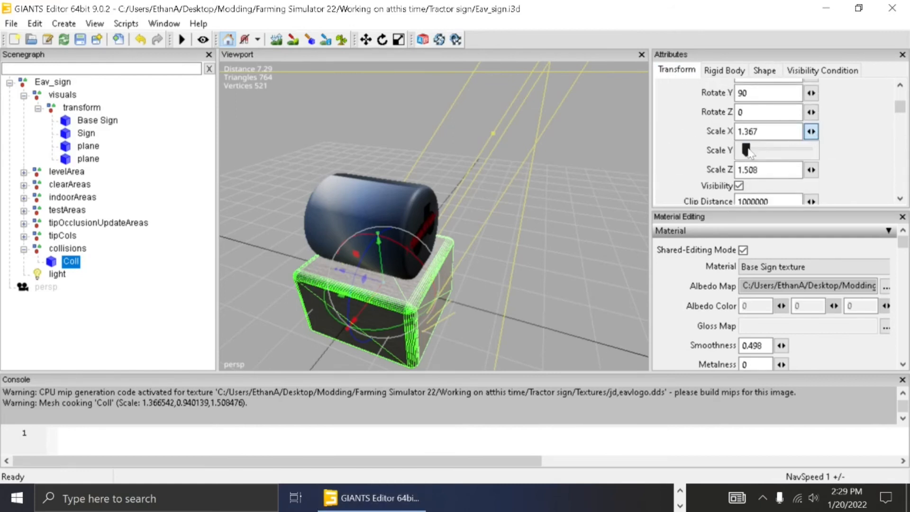
left_click_drag(746, 149, 748, 150)
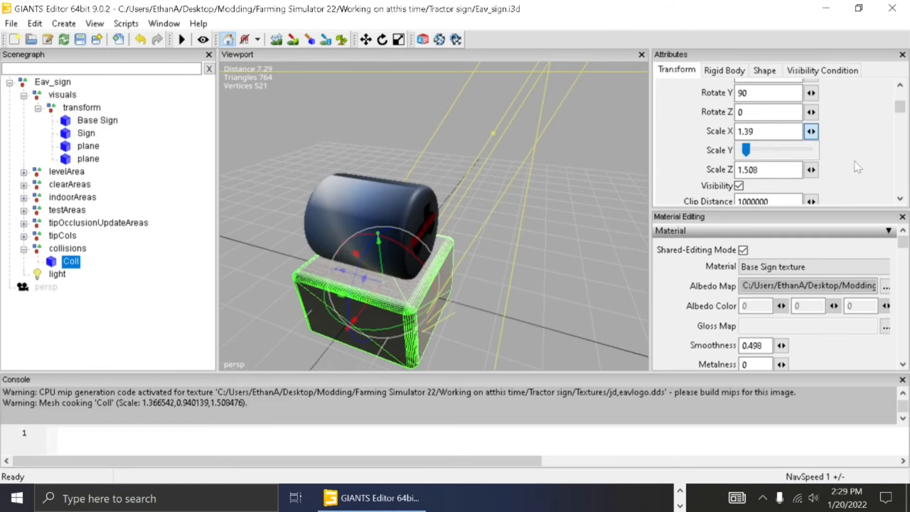
left_click(811, 150)
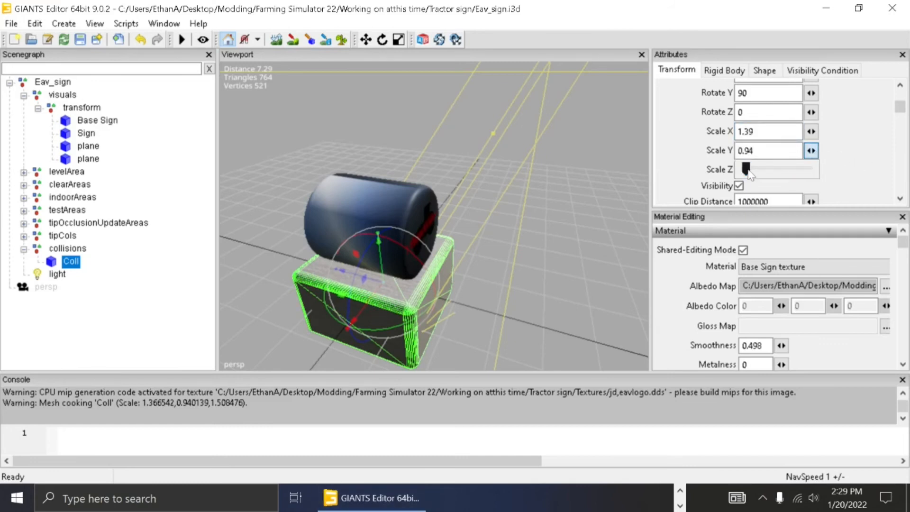
left_click_drag(749, 173, 751, 173)
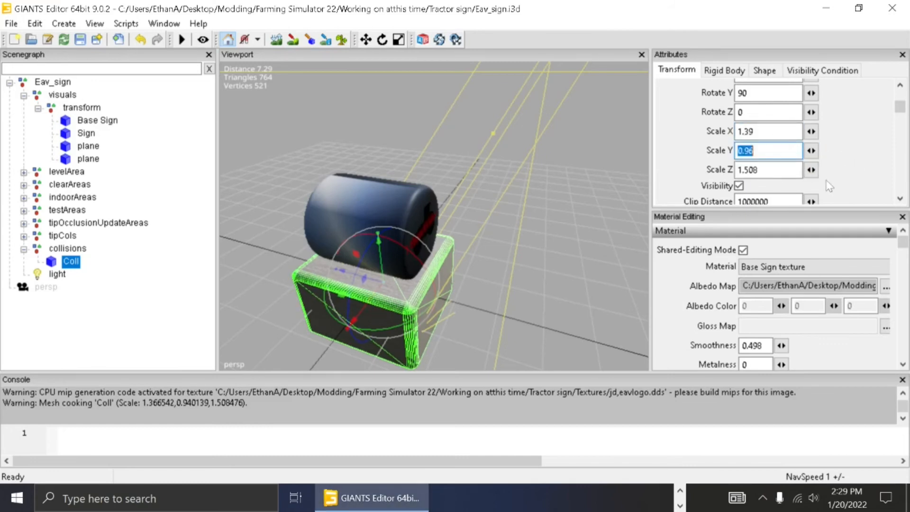
left_click(811, 170)
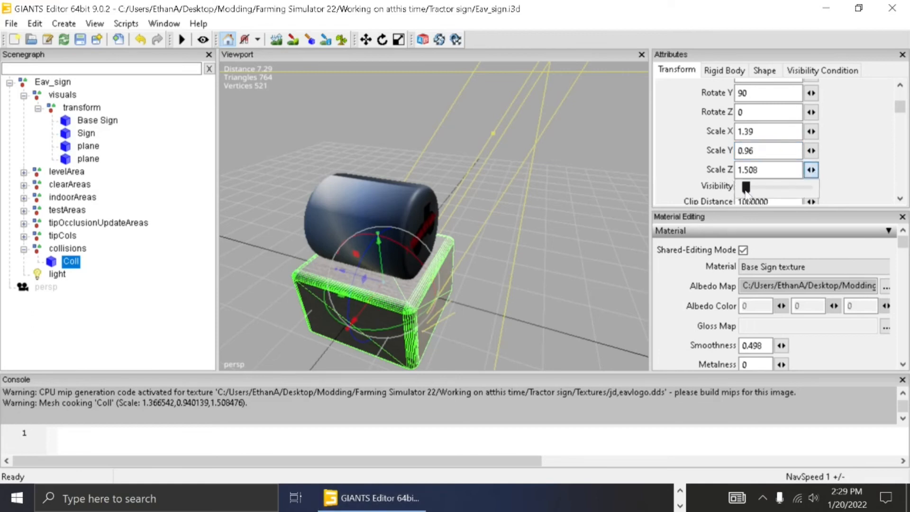
left_click_drag(746, 188, 749, 188)
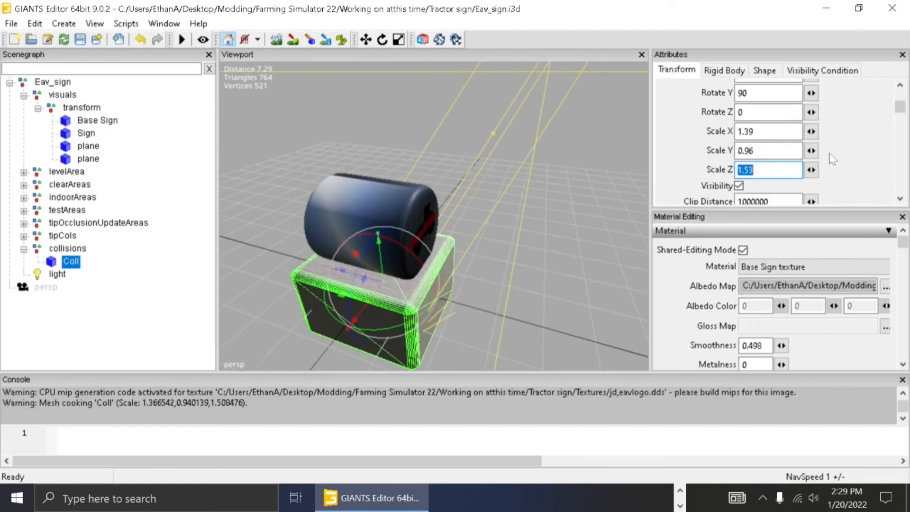
Make the base's Coll shape non-renderable.
left_click(772, 74)
scroll(782, 142, "down", 2)
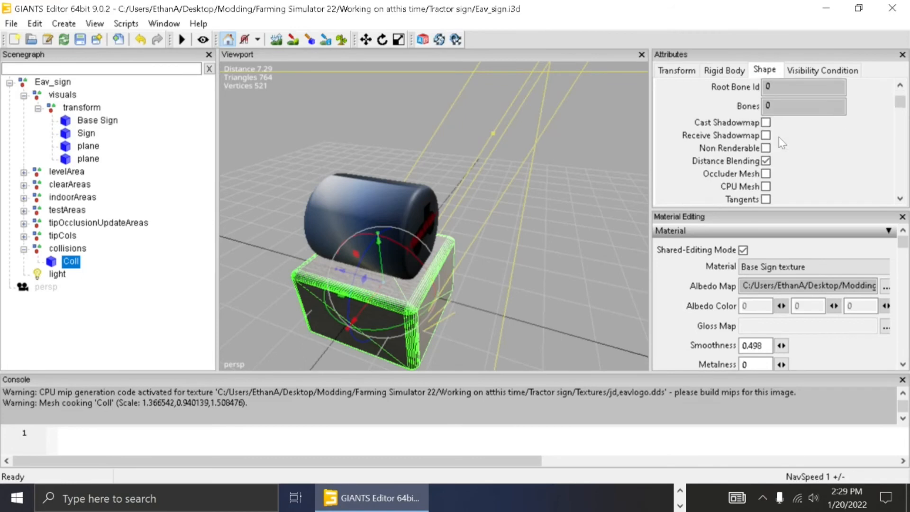
left_click(766, 148)
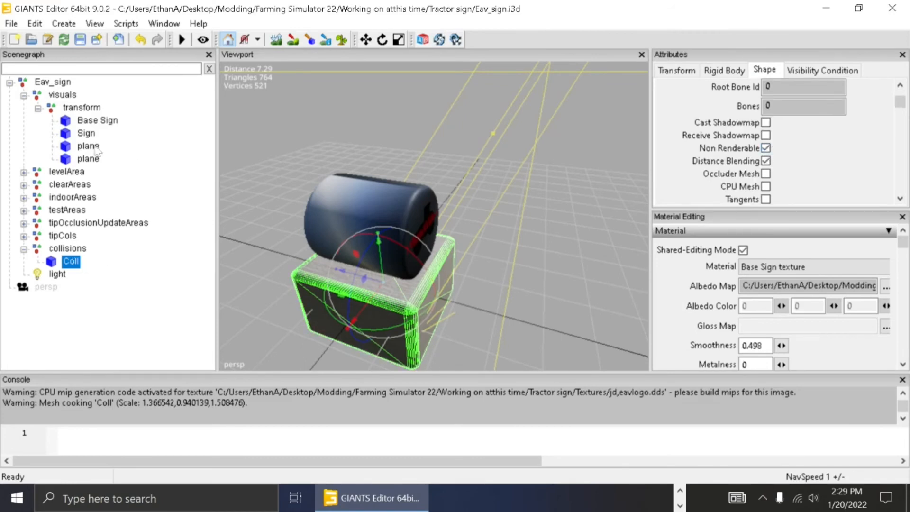
Duplicate the Sign cylinder from the visuals transform group and parent the copy under collisions.
left_click(87, 133)
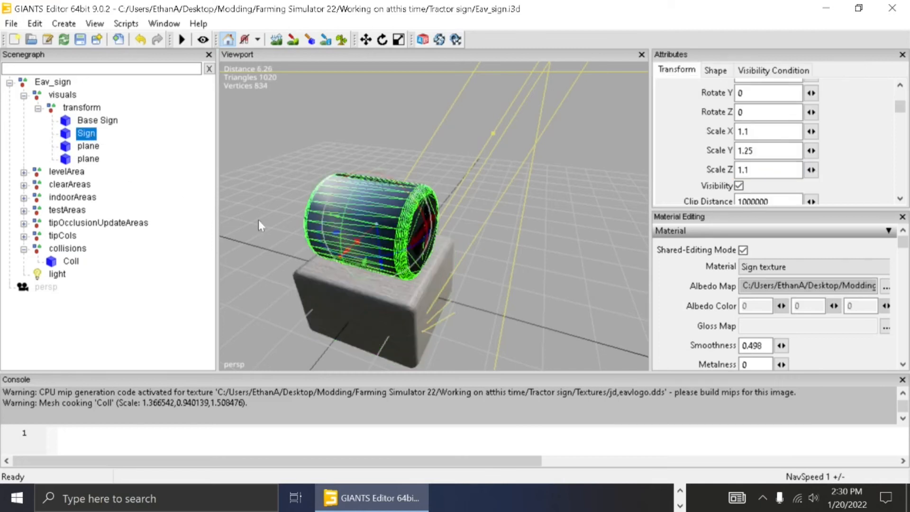
key("ctrl+d")
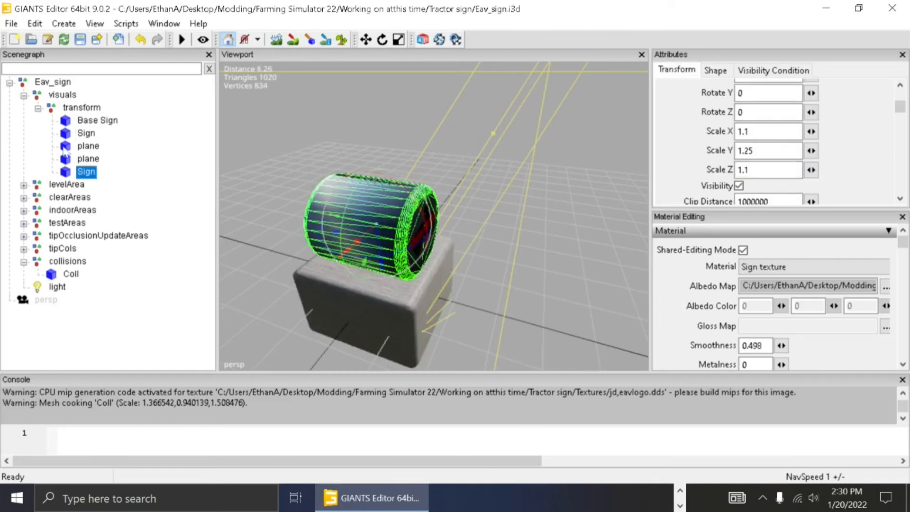
left_click(67, 261)
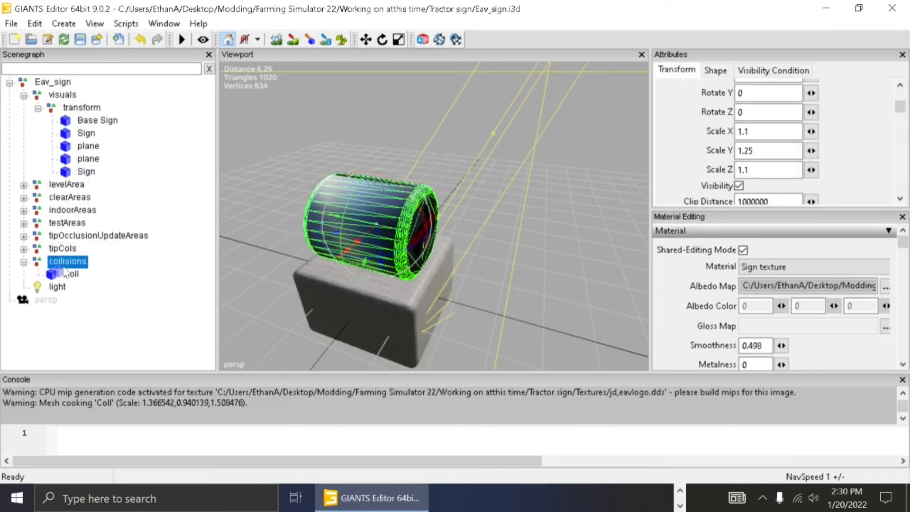
left_click_drag(68, 263, 68, 263)
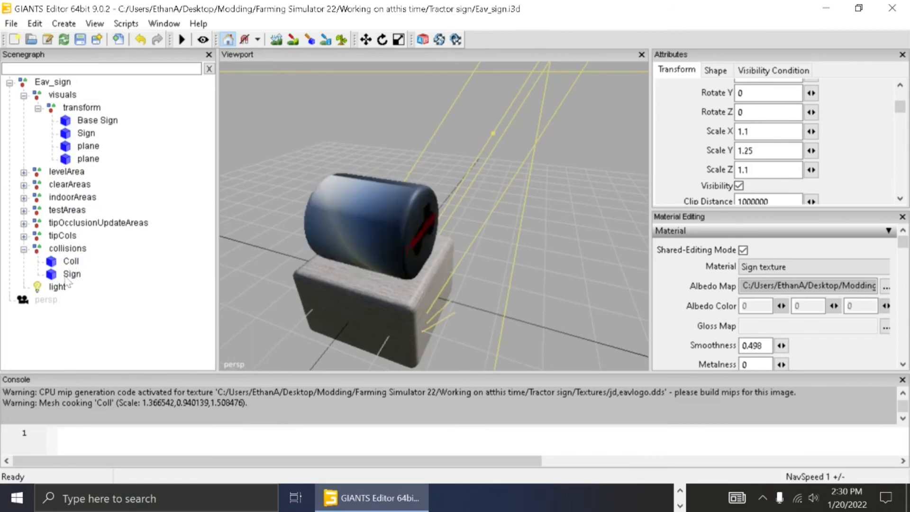
Rename the Sign copy under collisions to Coll.
left_click(66, 276)
scroll(759, 95, "up", 5)
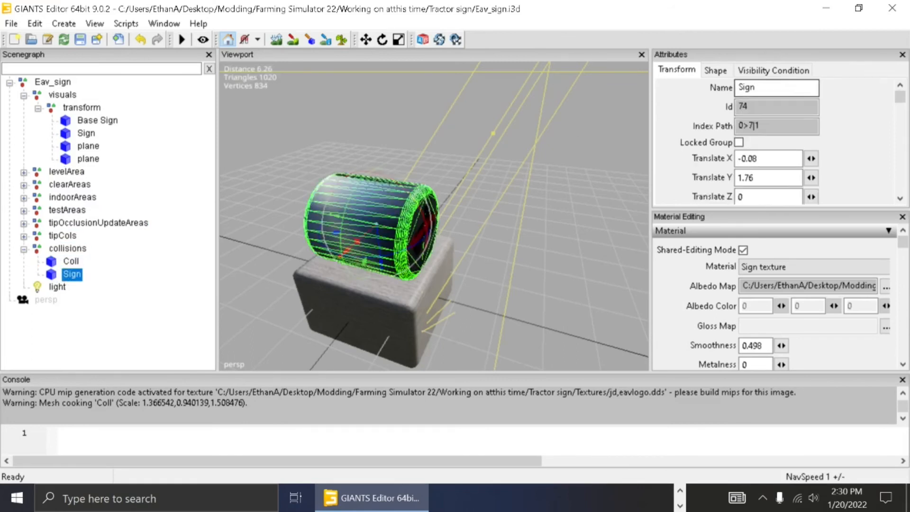
double_click(754, 88)
type("C")
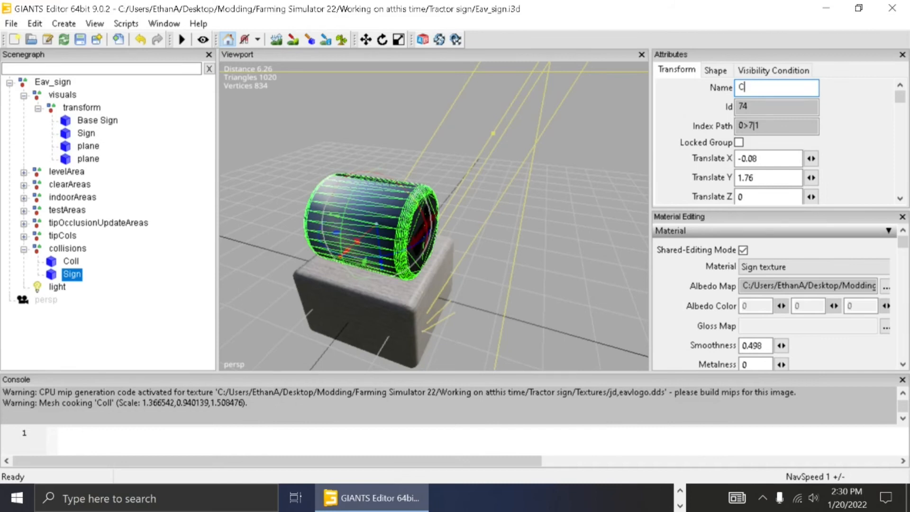
type("oll")
key("Return")
Enlarge the cylinder's Coll shape slightly by setting its scale to X 1.06, Y 1.2 and Z 1.05.
scroll(729, 134, "down", 3)
scroll(730, 135, "down", 2)
scroll(730, 135, "up", 2)
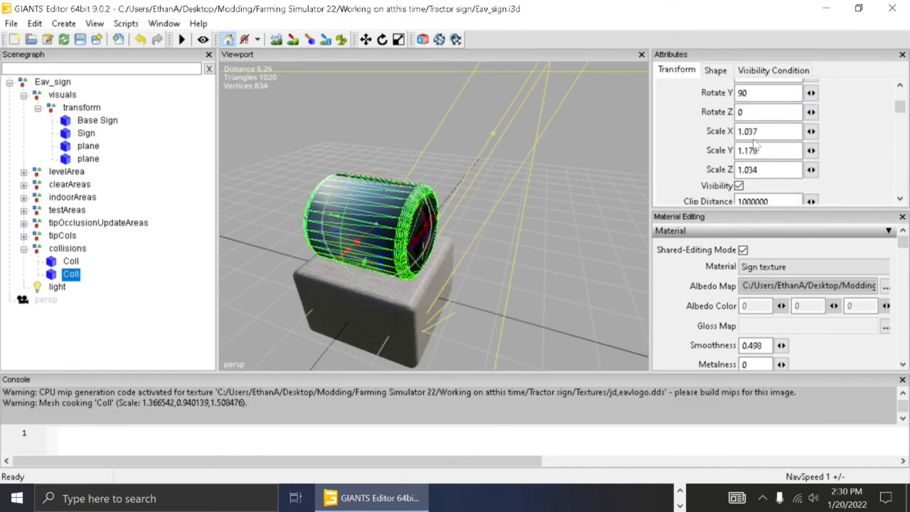
left_click(812, 133)
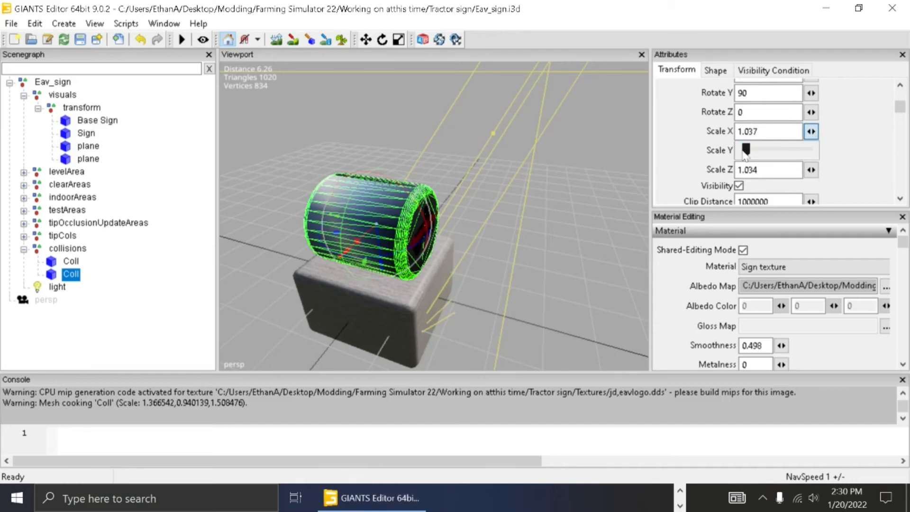
left_click_drag(746, 151, 840, 168)
left_click(812, 150)
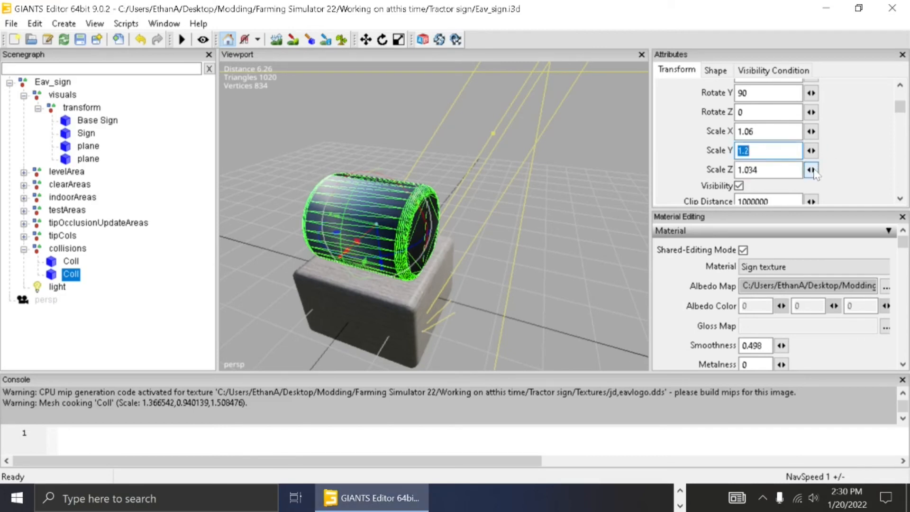
left_click(811, 170)
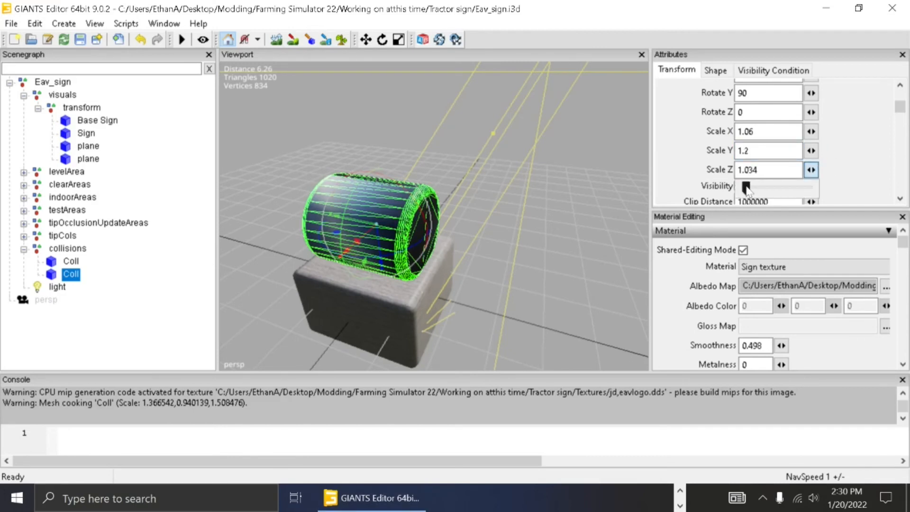
left_click_drag(747, 187, 835, 169)
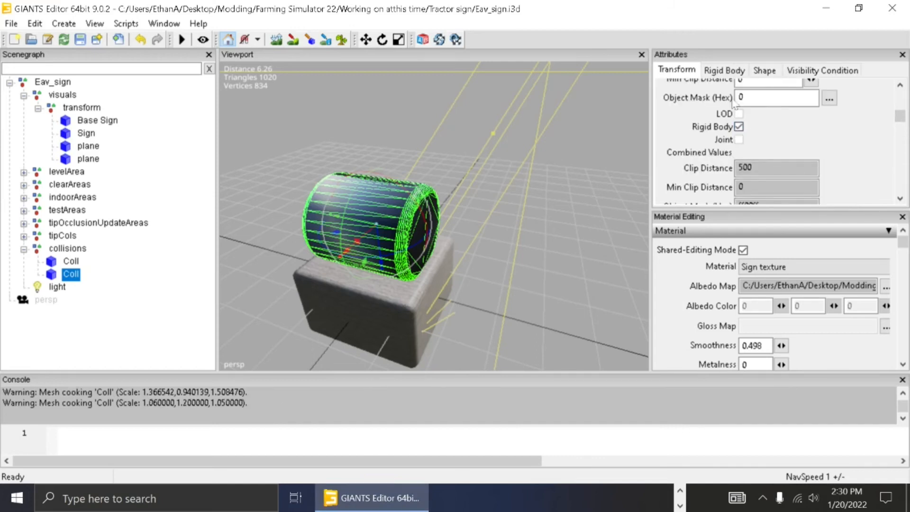
Make the cylinder's Coll shape non-renderable and collapse the collisions group.
left_click(771, 72)
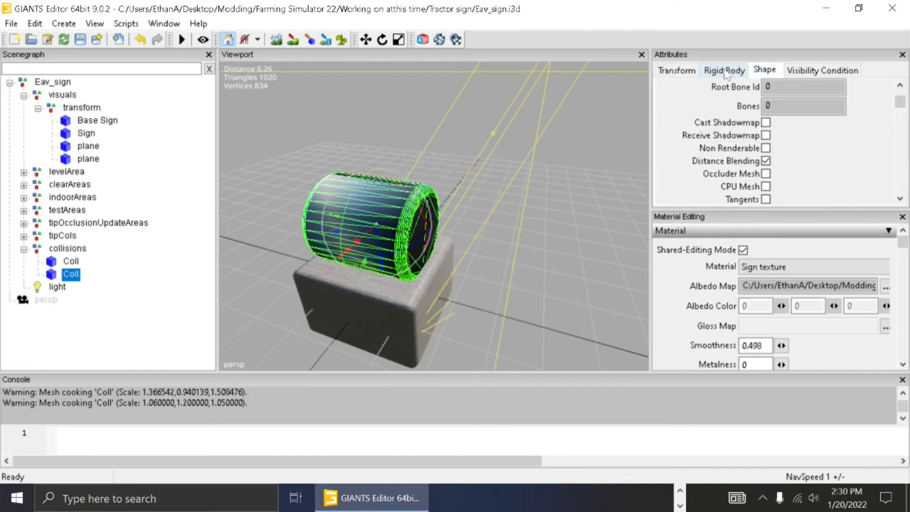
left_click(767, 149)
left_click(24, 249)
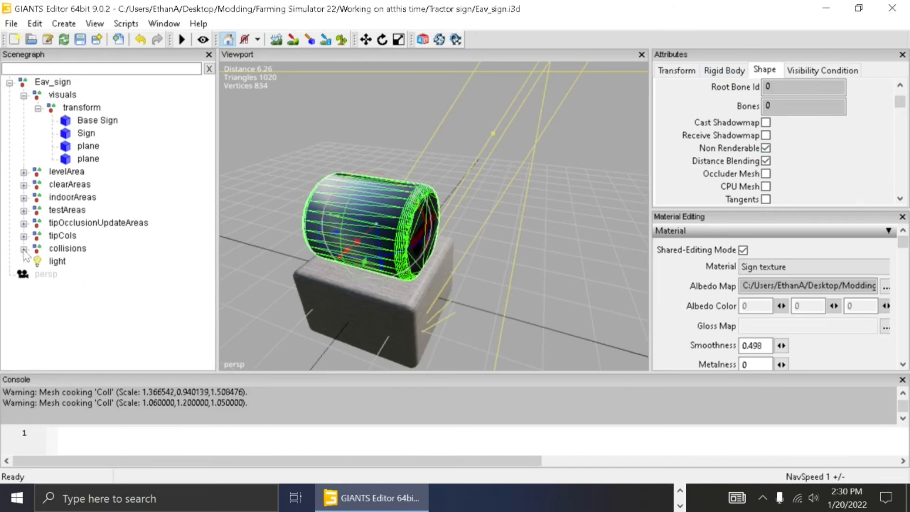
Inspect the whole collisions group around the sign, save the Eav_sign.i3d scene and close the editor.
left_click(68, 249)
middle_click_drag(517, 220, 301, 211)
left_click_drag(301, 211, 434, 255, "alt")
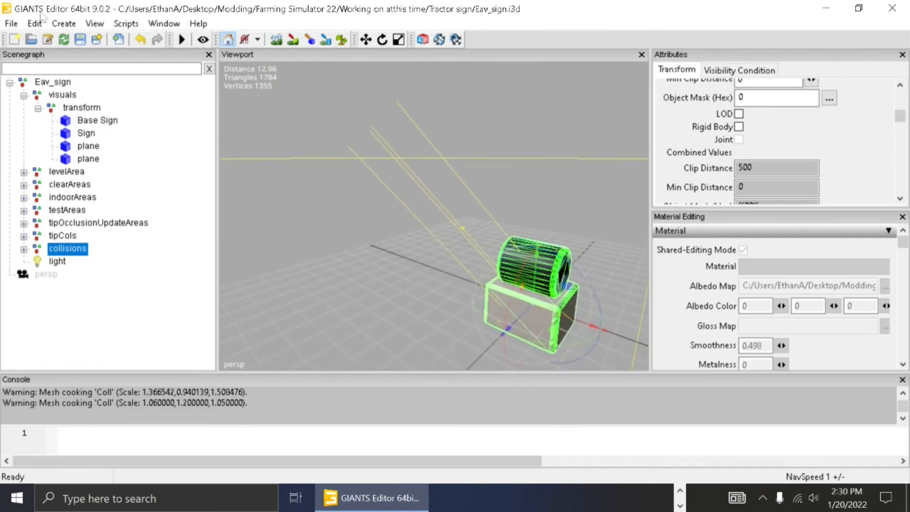
left_click(79, 40)
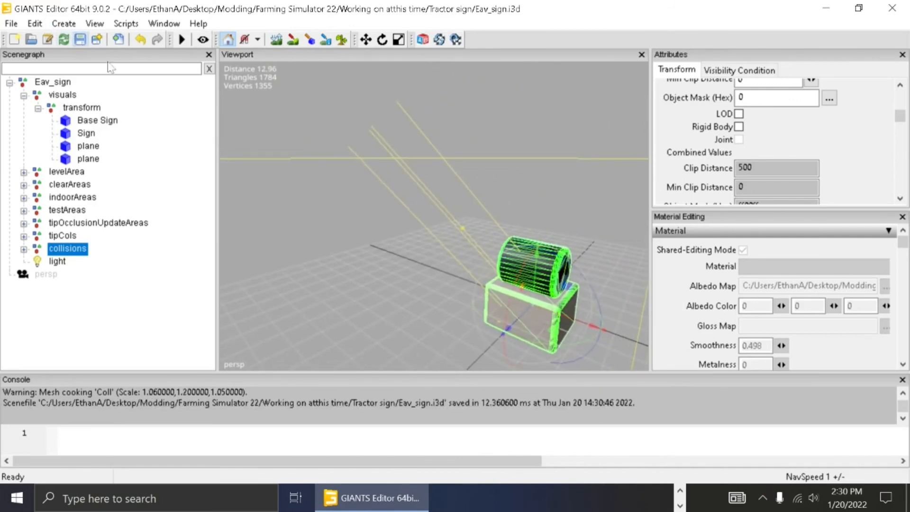
left_click(902, 13)
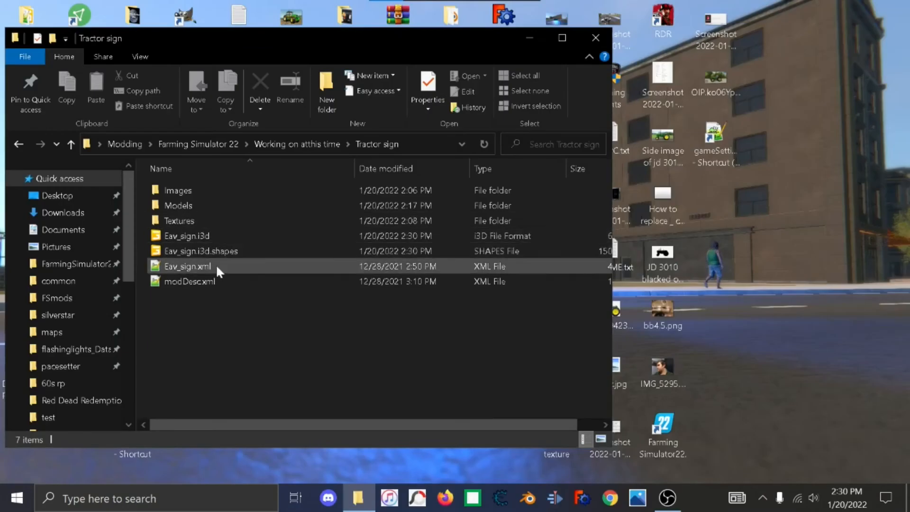
Rename the Eav_sign.xml file to Tractor_sign.xml, copying the new base name for reuse.
left_click(220, 274)
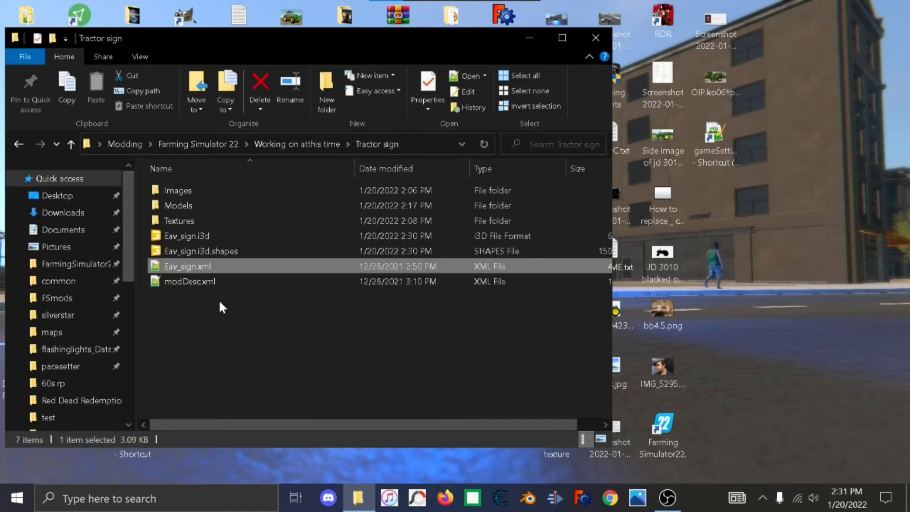
left_click(166, 269)
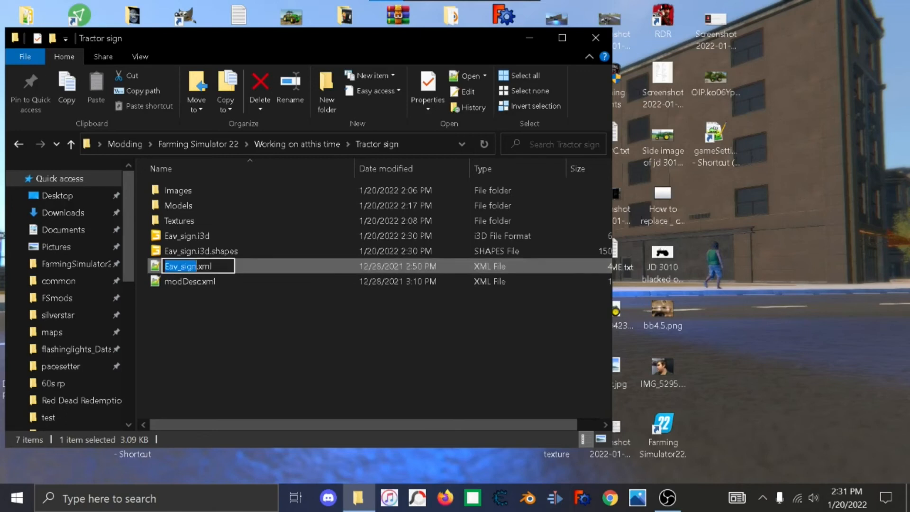
left_click(178, 266)
key("BackSpace")
key("BackSpace")
key("BackSpace")
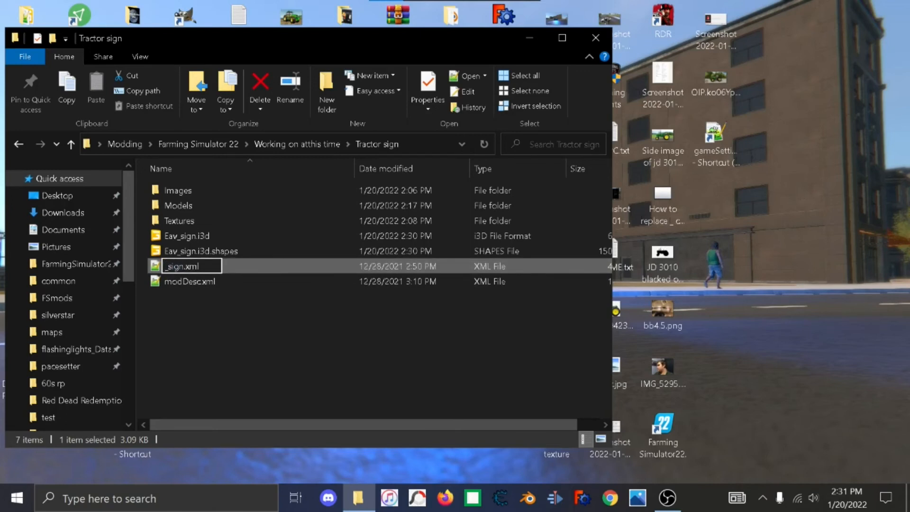
type("Trac")
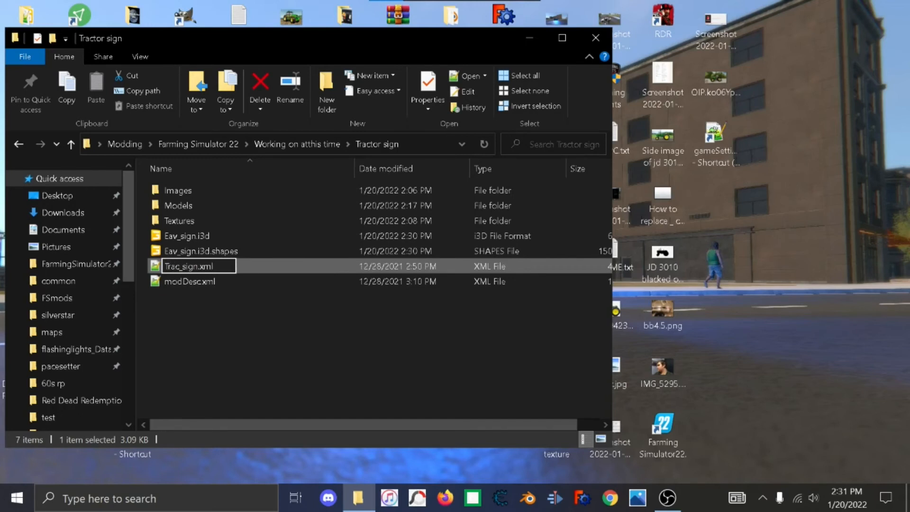
type("tor")
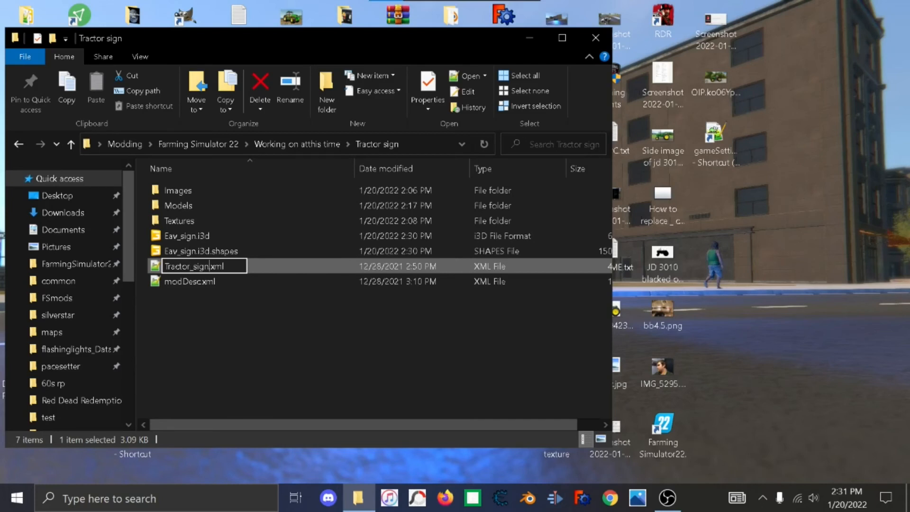
key("shift+Home")
key("ctrl+c")
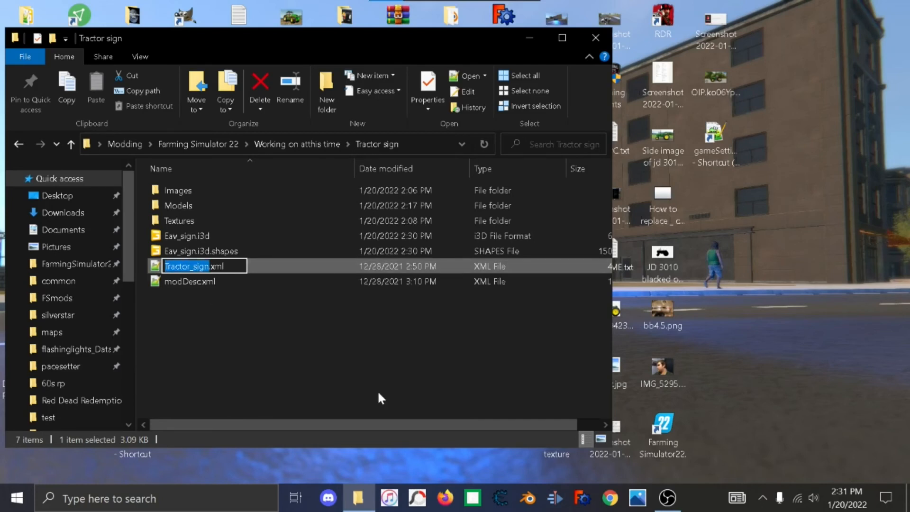
key("Return")
Open modDesc.xml and delete the store item entry for Round_sign.xml.
double_click(187, 267)
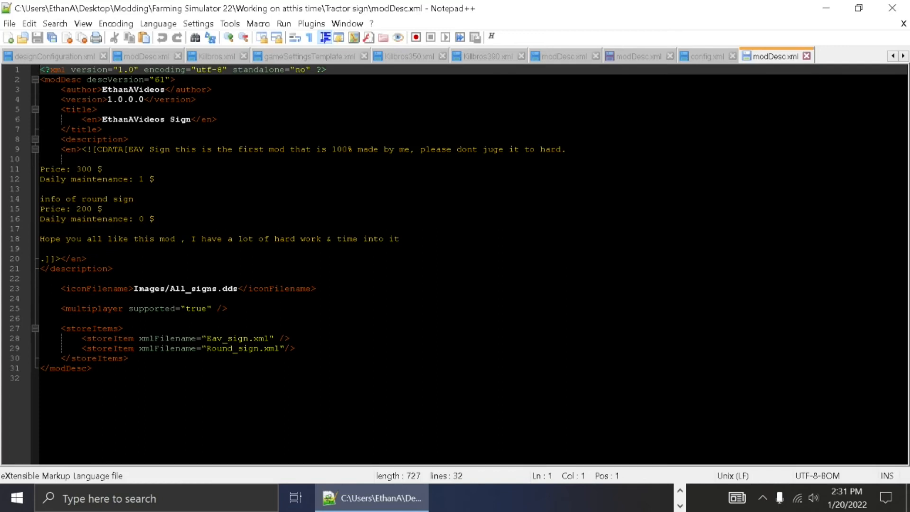
left_click_drag(297, 349, 39, 350)
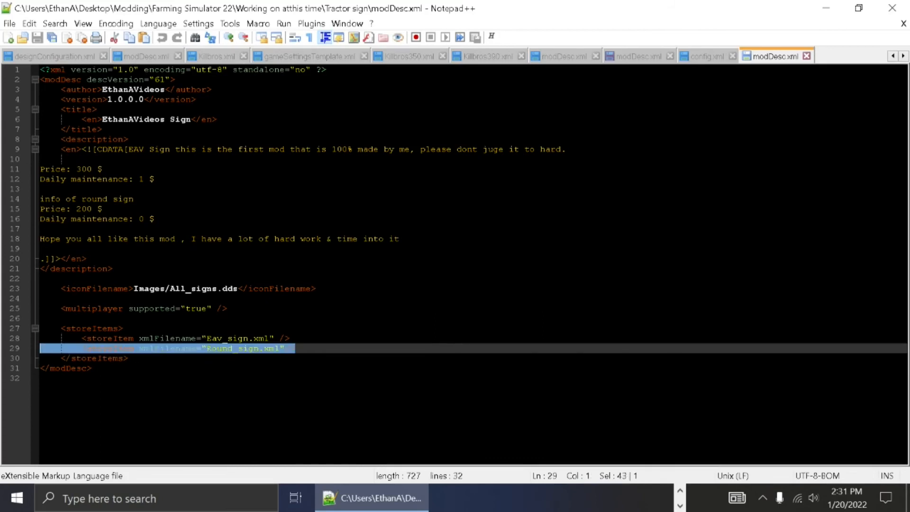
key("BackSpace")
key("BackSpace")
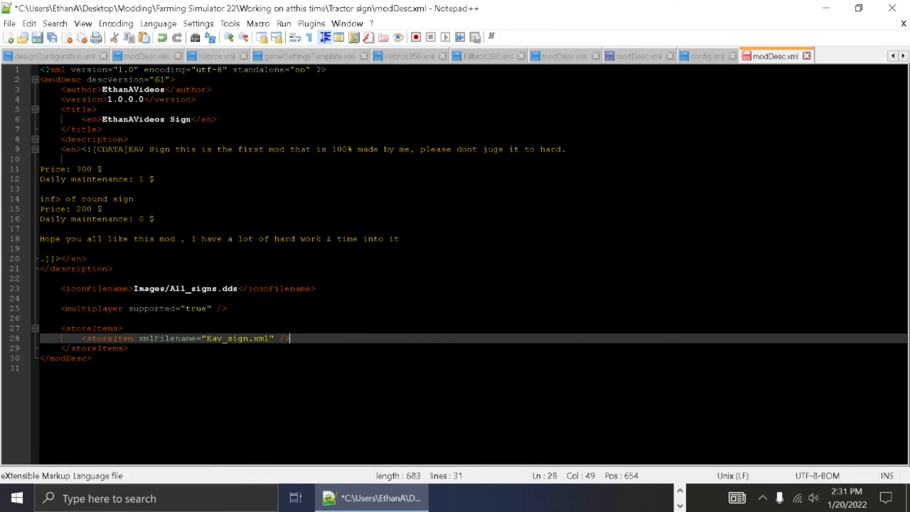
Point the remaining modDesc store item to Tractor_sign.xml, save the file and close it.
left_click_drag(249, 339, 206, 341)
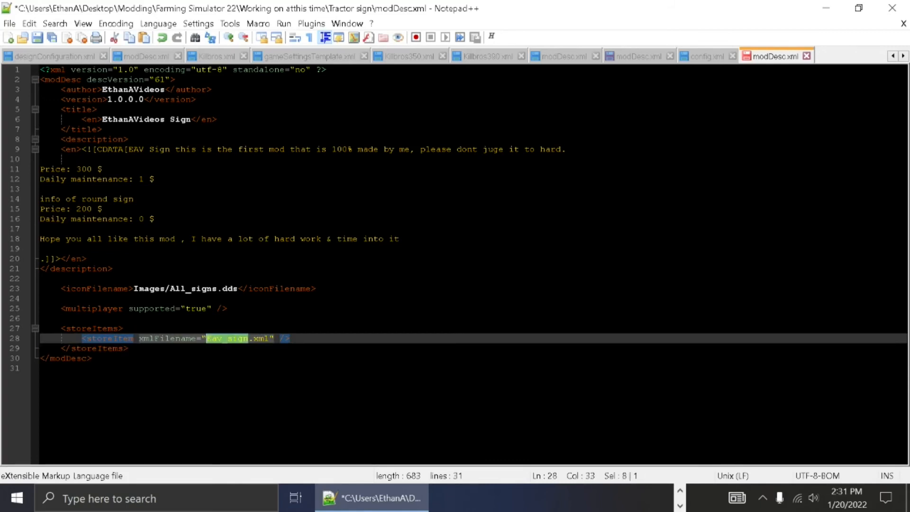
key("ctrl+v")
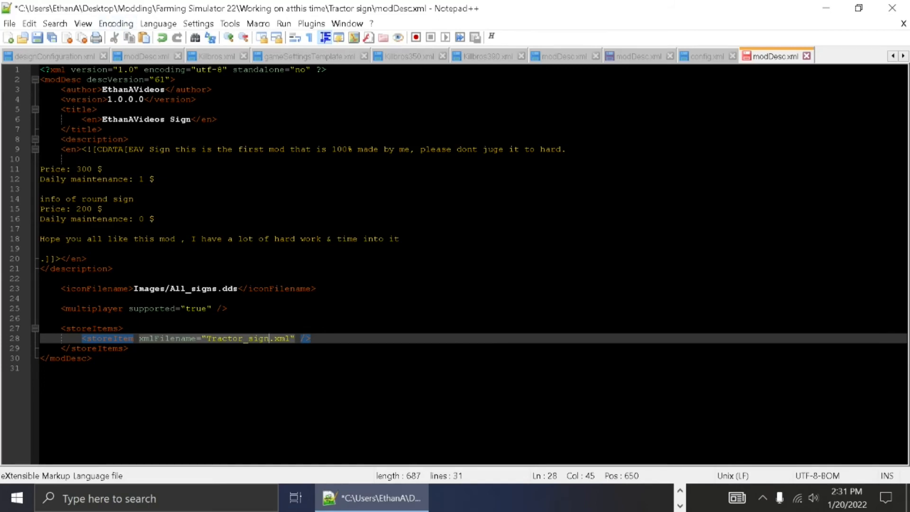
key("ctrl+s")
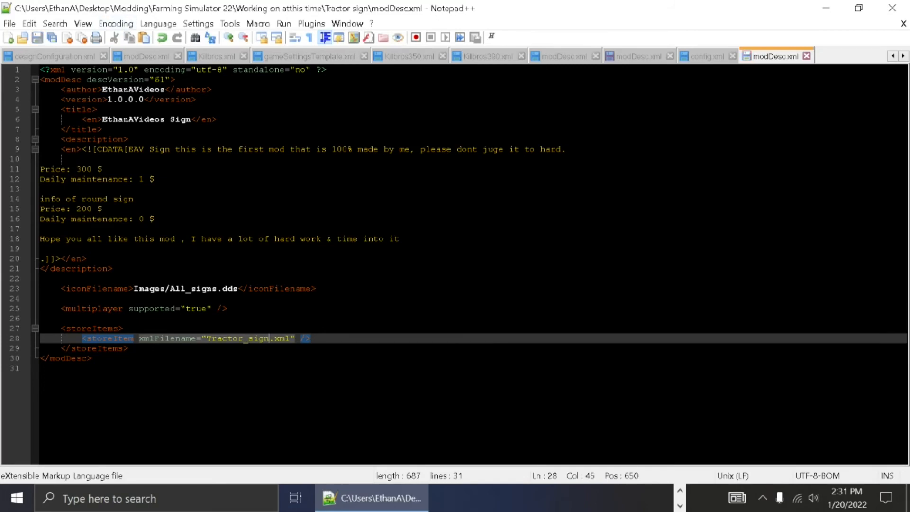
left_click(902, 15)
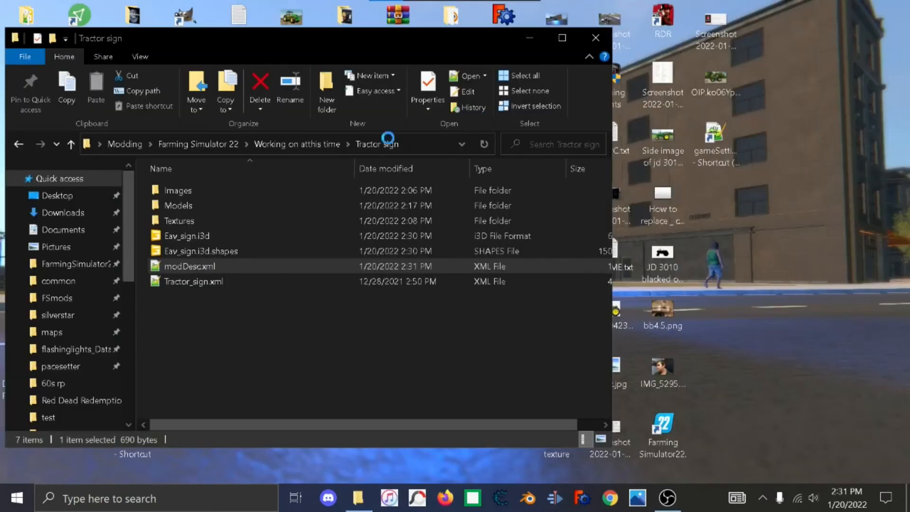
Rename the Eav_sign.i3d file to Tractor_sign.i3d using the copied name.
left_click(217, 237)
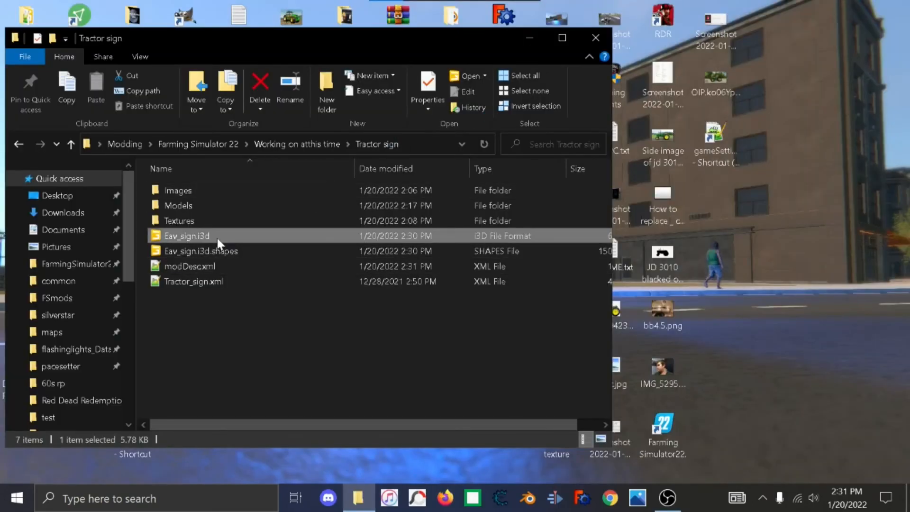
left_click(217, 237)
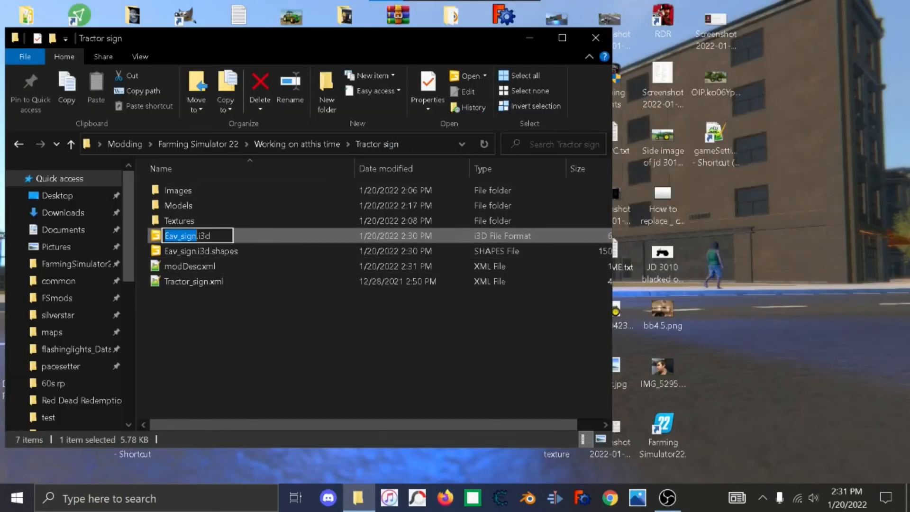
key("ctrl+v")
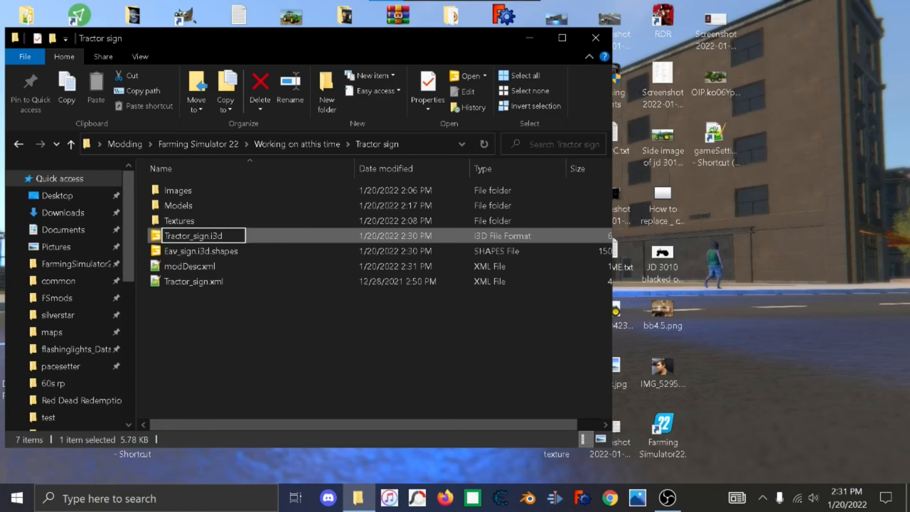
key("Return")
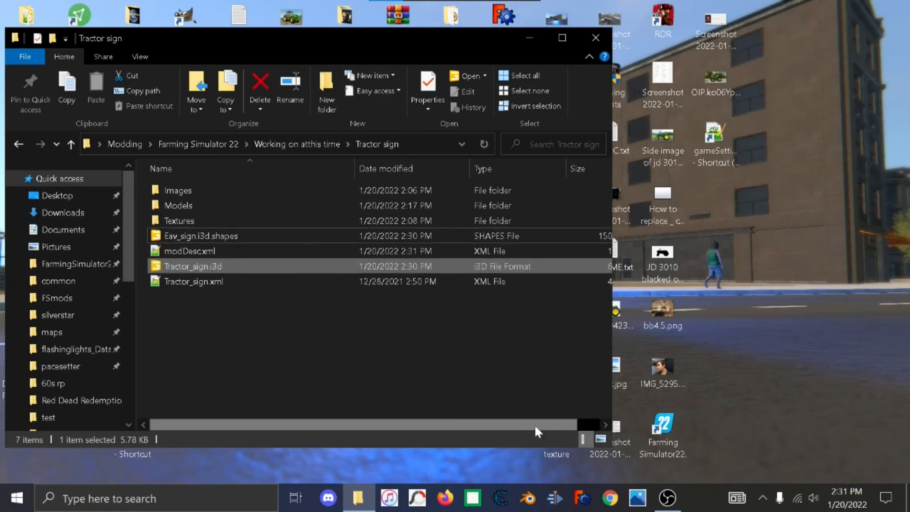
Open Tractor_sign.xml, set the base filename to Tractor_sign.i3d and save the file.
double_click(185, 282)
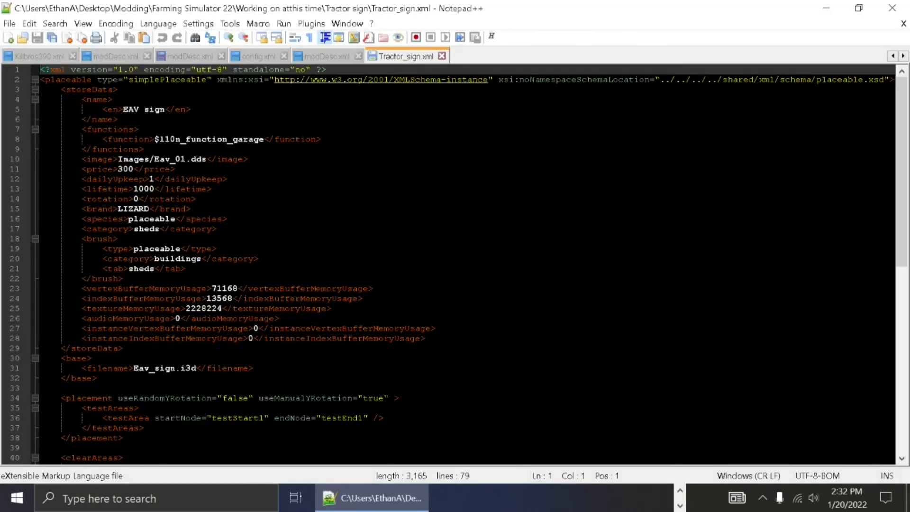
left_click_drag(176, 369, 135, 370)
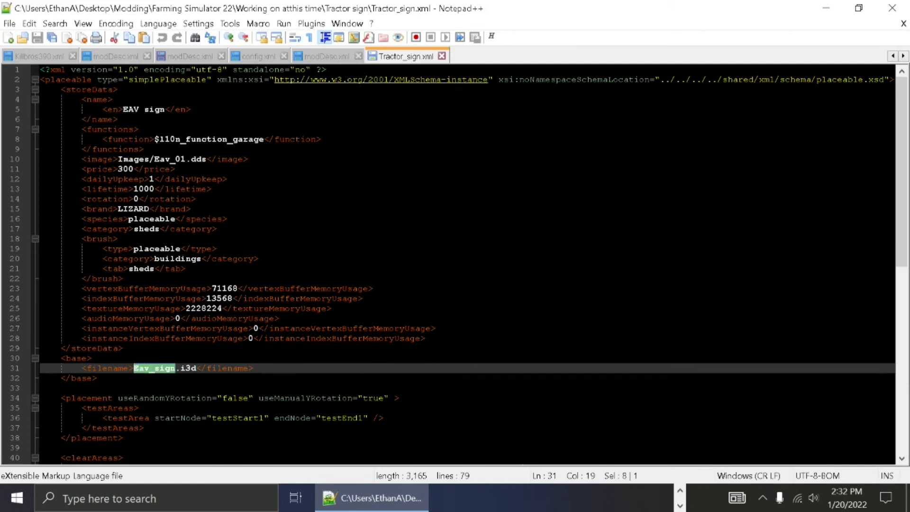
key("ctrl+v")
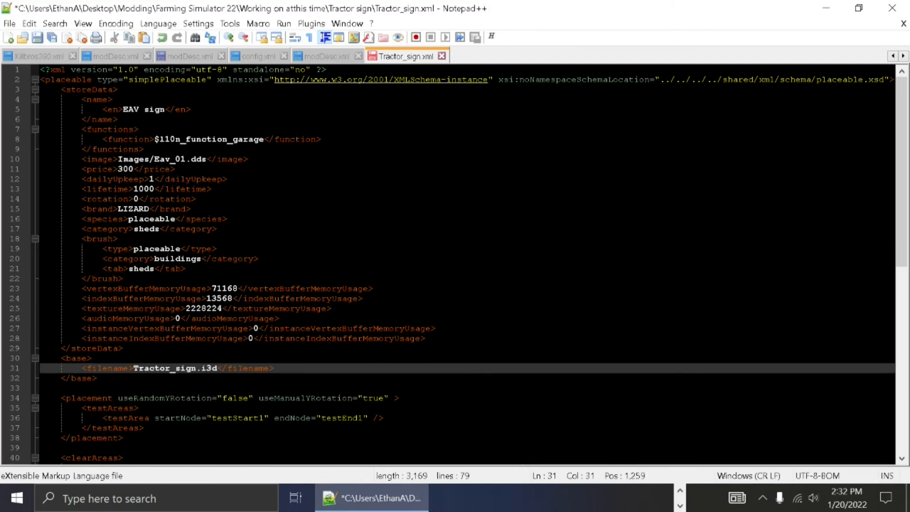
key("ctrl+s")
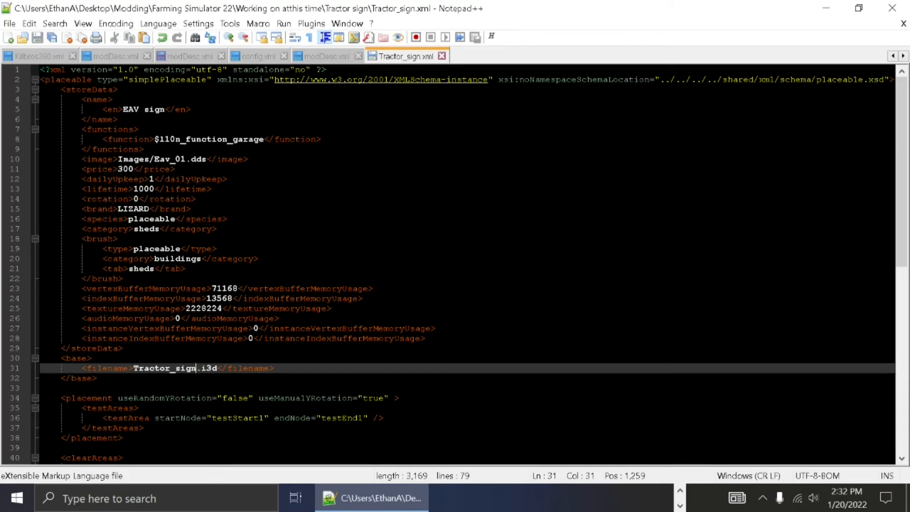
Change the English store name in Tractor_sign.xml to "Tractor sign", then save and close the file.
double_click(130, 110)
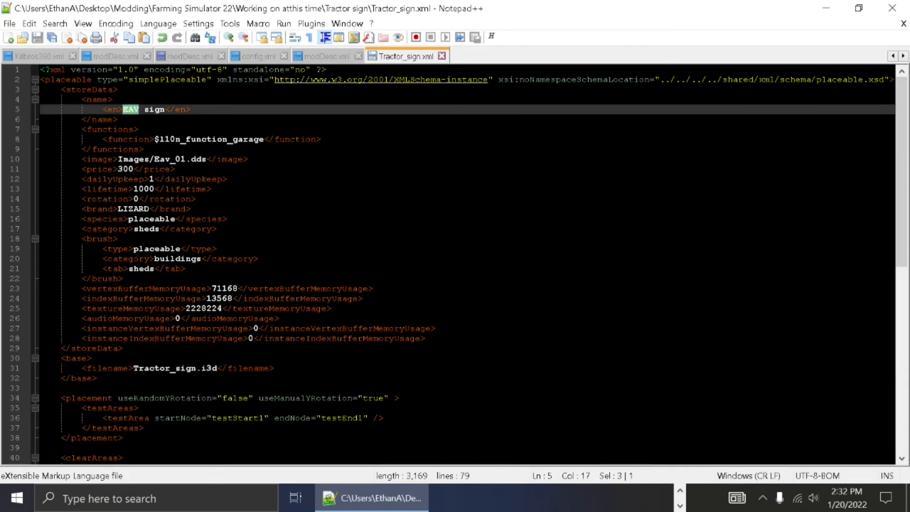
left_click(133, 109)
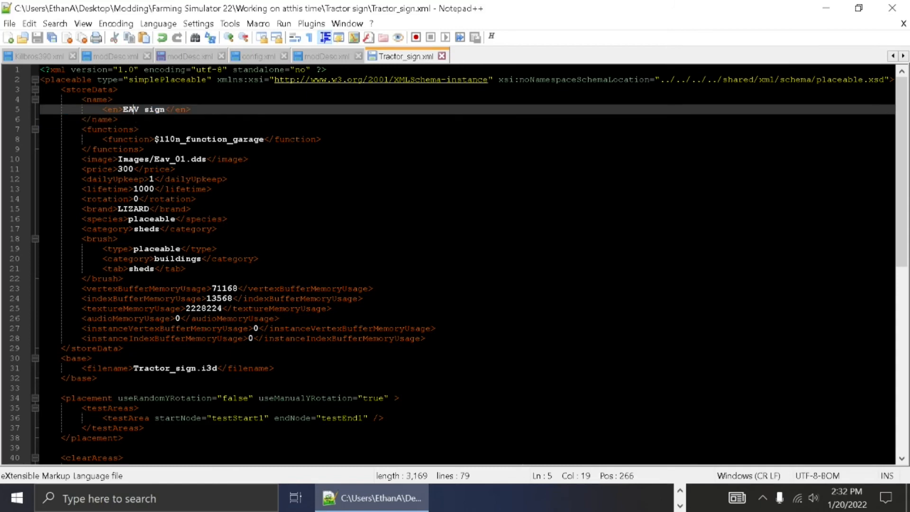
double_click(133, 109)
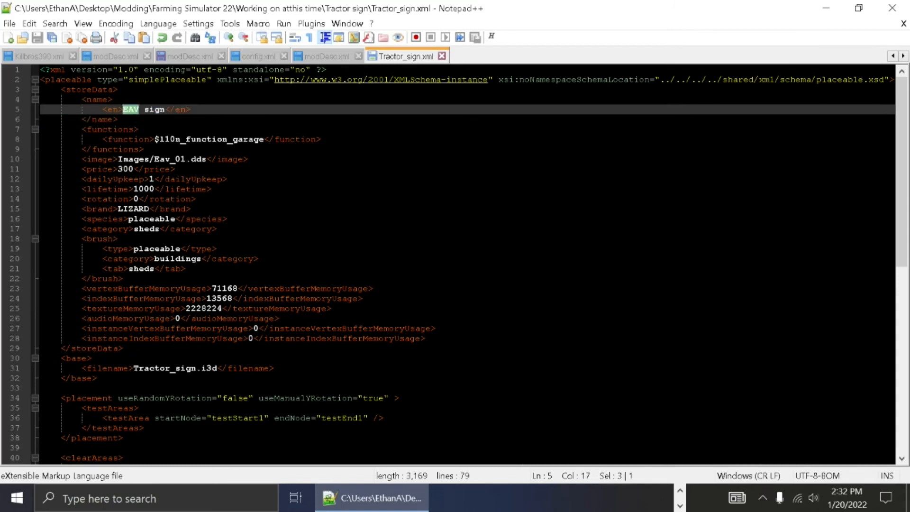
type("Tracto")
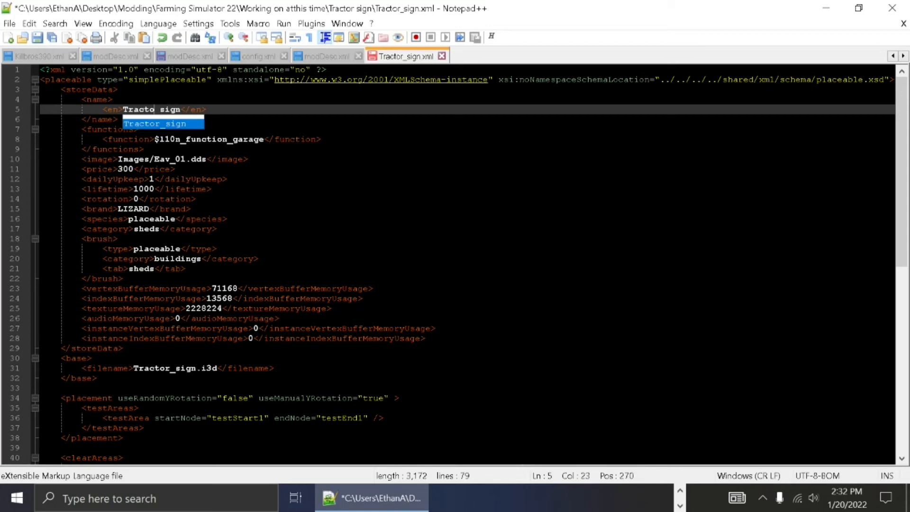
type("r")
key("ctrl+s")
key("Escape")
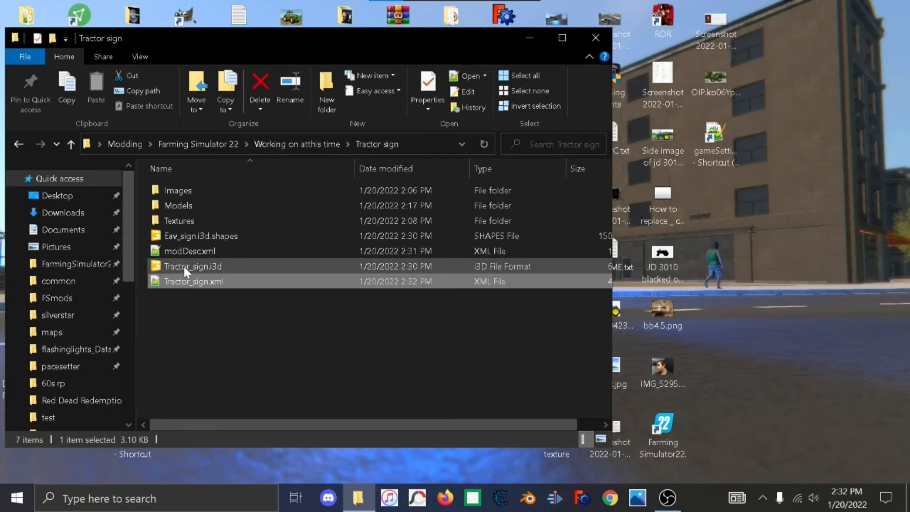
Open Tractor_sign.i3d in GIANTS Editor 9.0.2, rename the root Eav_sign node to Tractor_sign, then save the scene and close the editor.
double_click(184, 268)
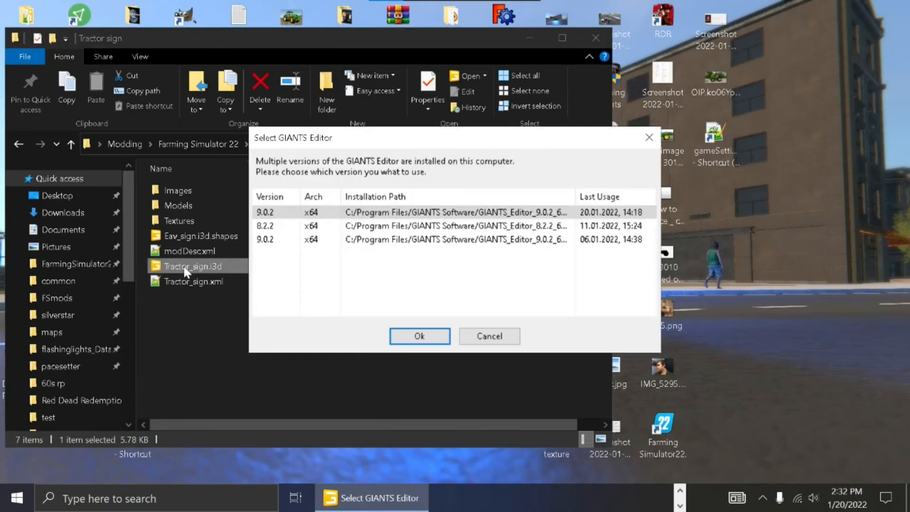
left_click(405, 337)
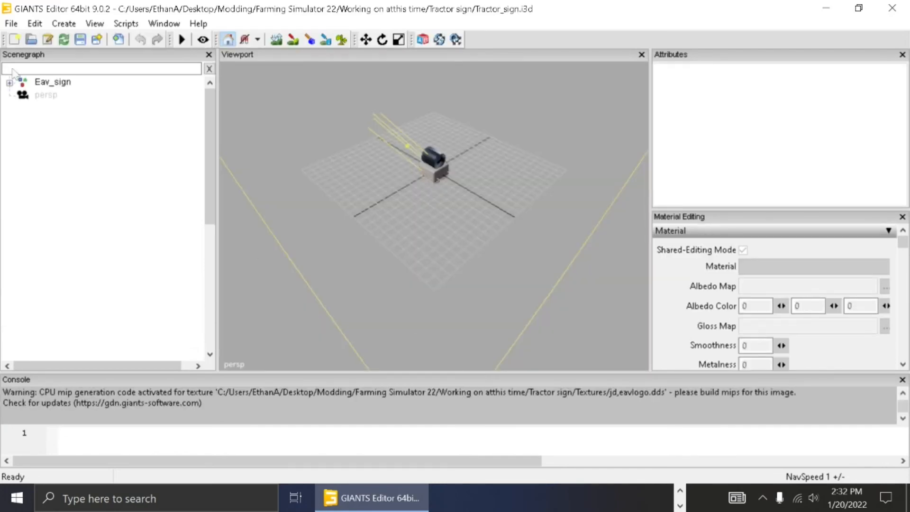
left_click(51, 86)
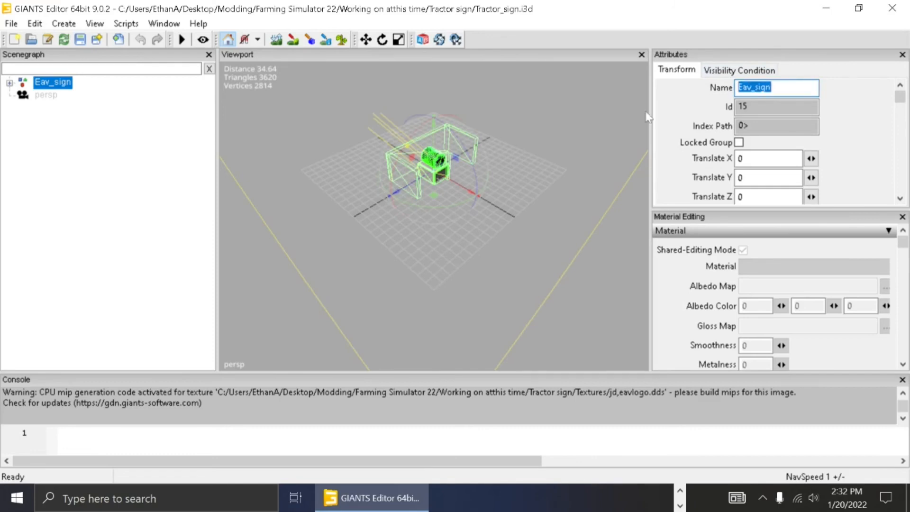
type("Tractor_sign")
left_click(205, 172)
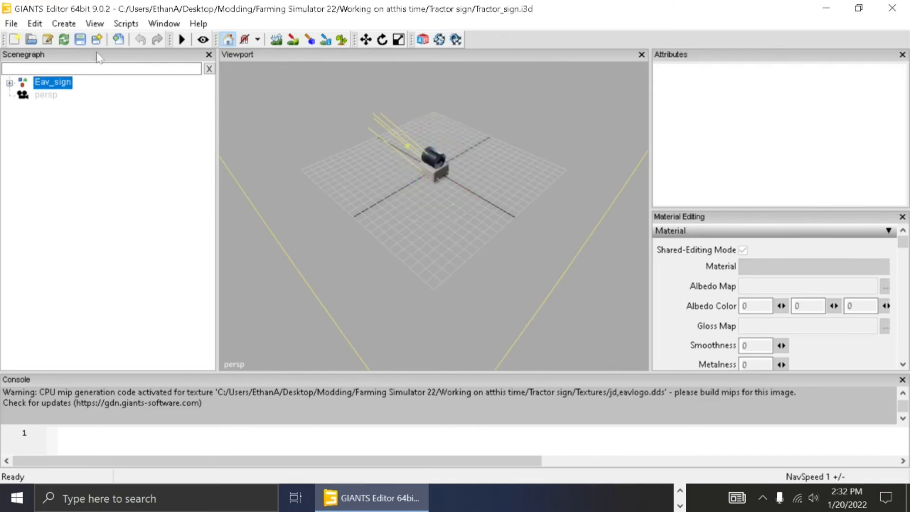
left_click(80, 41)
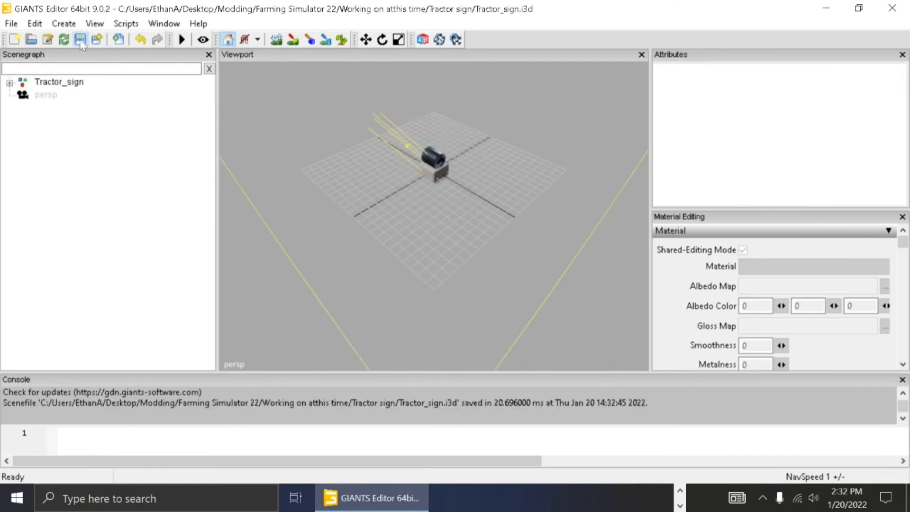
left_click(893, 8)
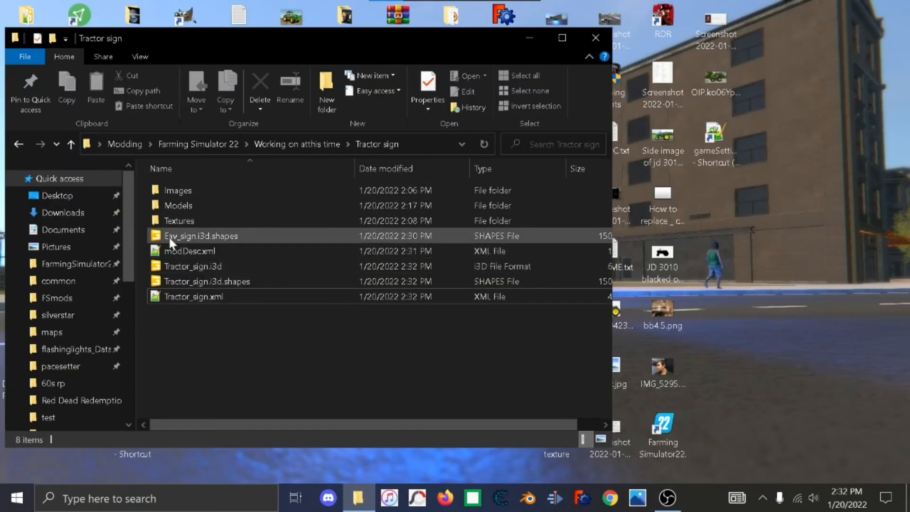
Delete the leftover Eav_sign.i3d.shapes file from the Tractor sign folder.
left_click(218, 237)
key("Delete")
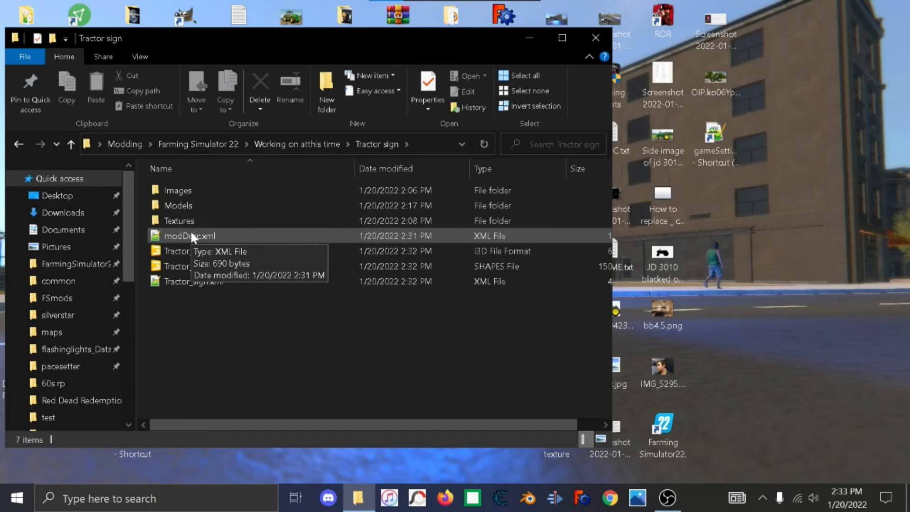
Check Tractor_sign.xml and the store pictures in the Images folder, then return to the Tractor sign folder.
left_click(193, 281)
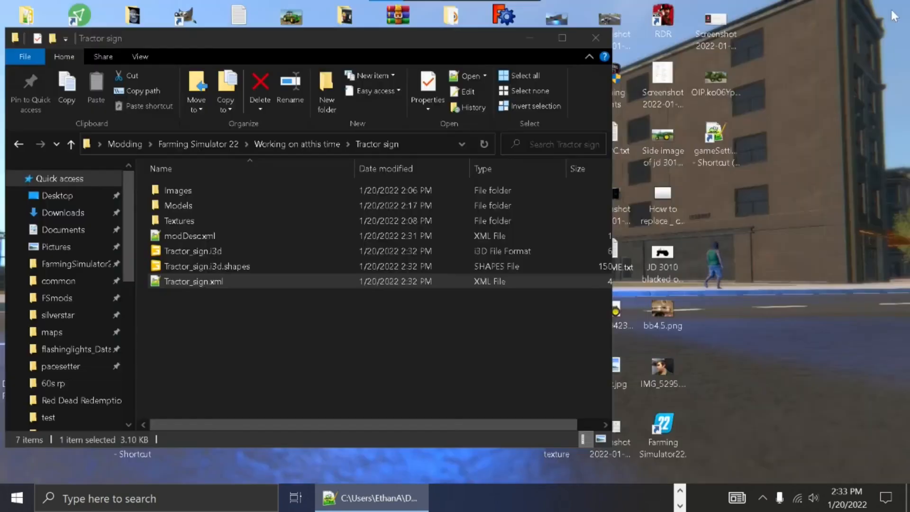
left_click(893, 8)
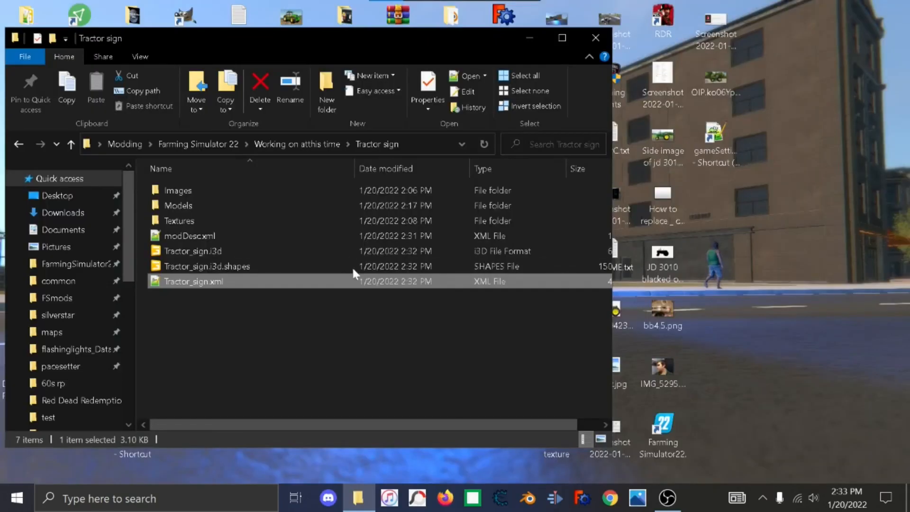
double_click(246, 185)
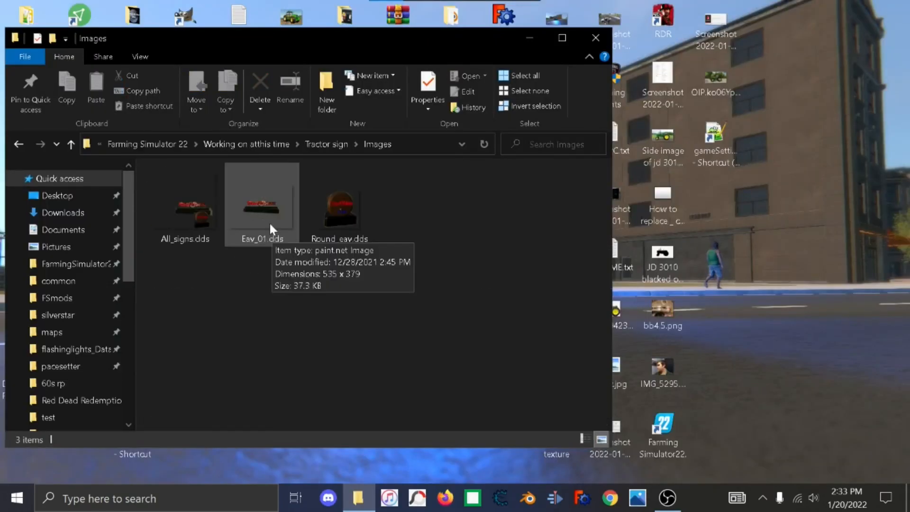
key("alt+Left")
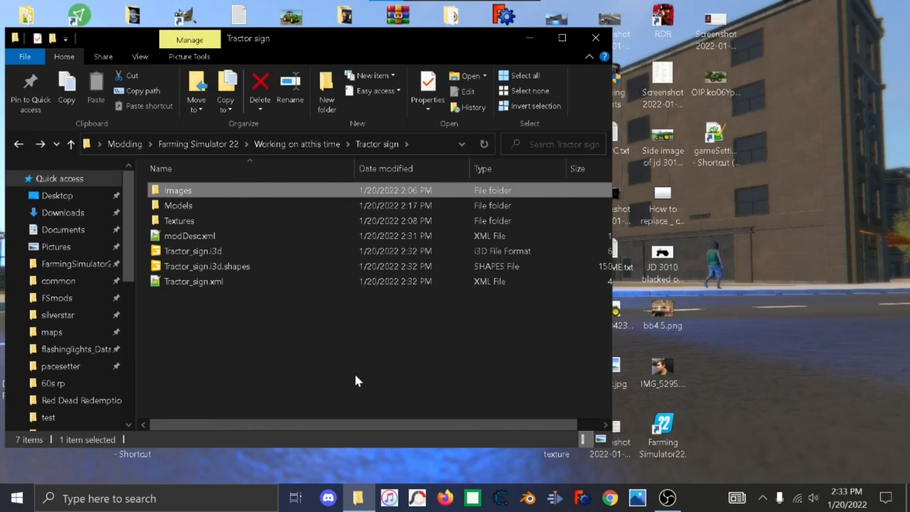
Compress all files and folders of the Tractor sign mod into a zip archive in the same folder.
key("ctrl+a")
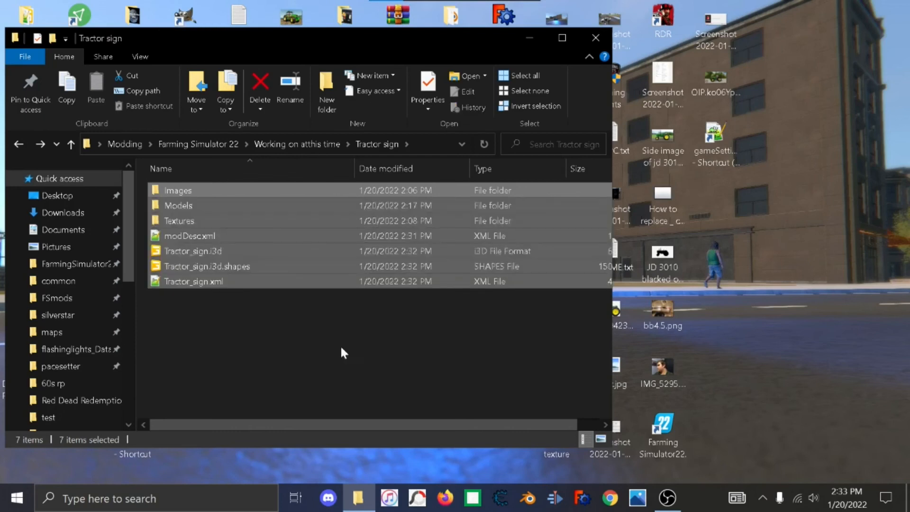
right_click(318, 259)
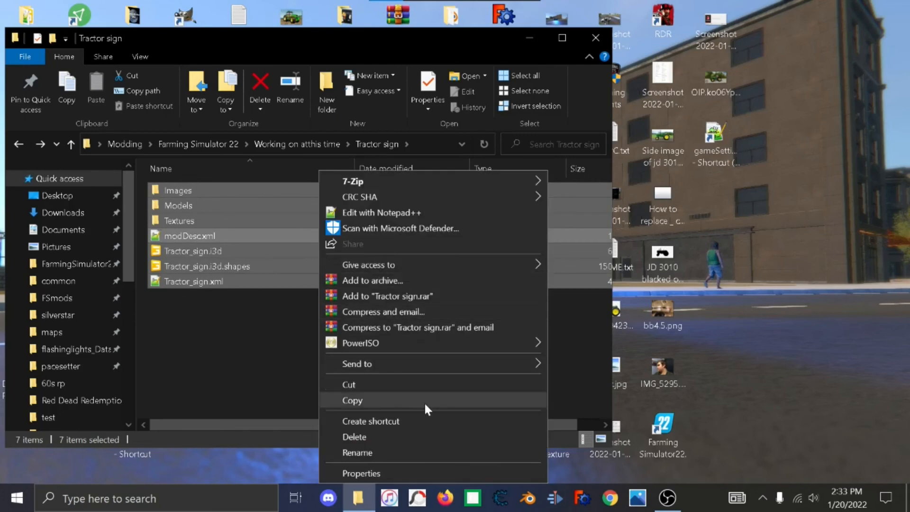
mouse_move(430, 364)
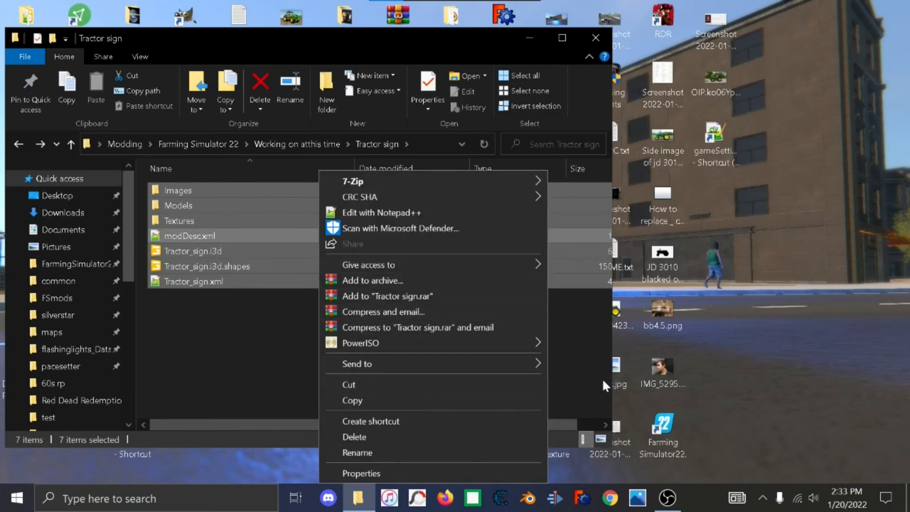
left_click(582, 383)
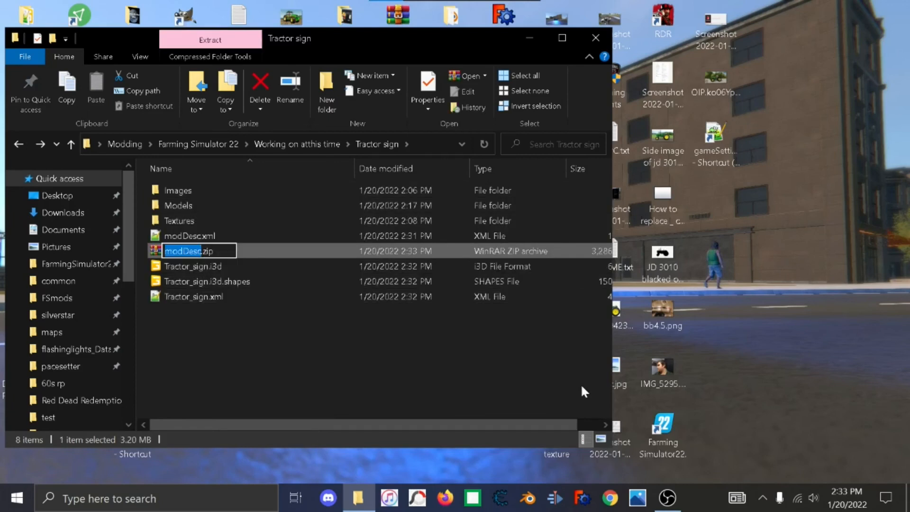
key("BackSpace")
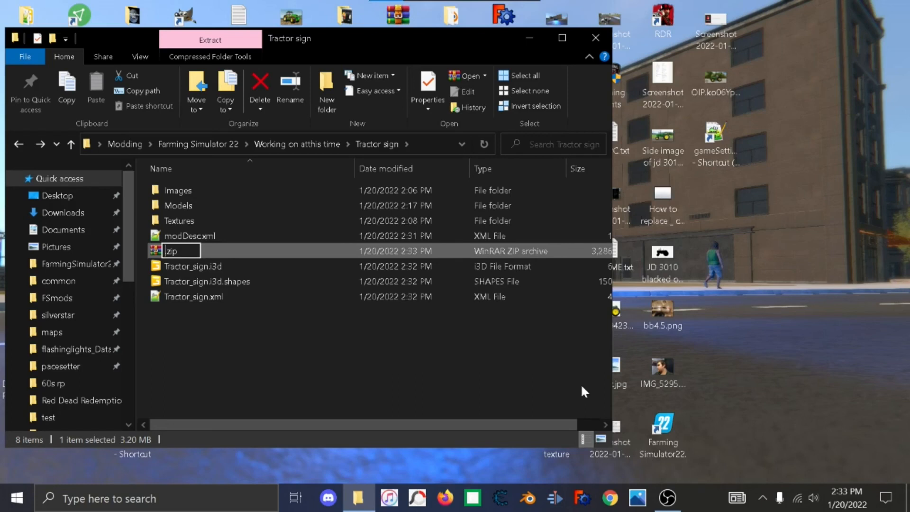
type("SF22_")
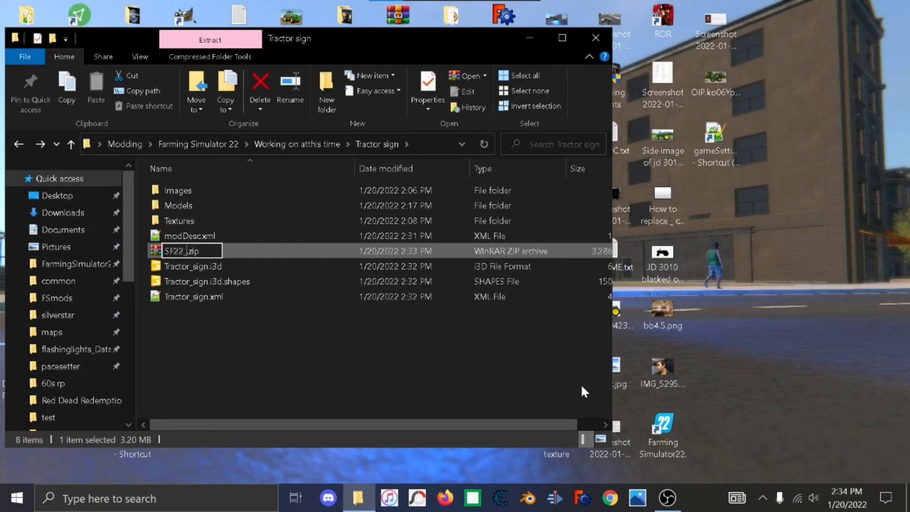
key("BackSpace")
key("BackSpace")
key("BackSpace")
key("BackSpace")
key("BackSpace")
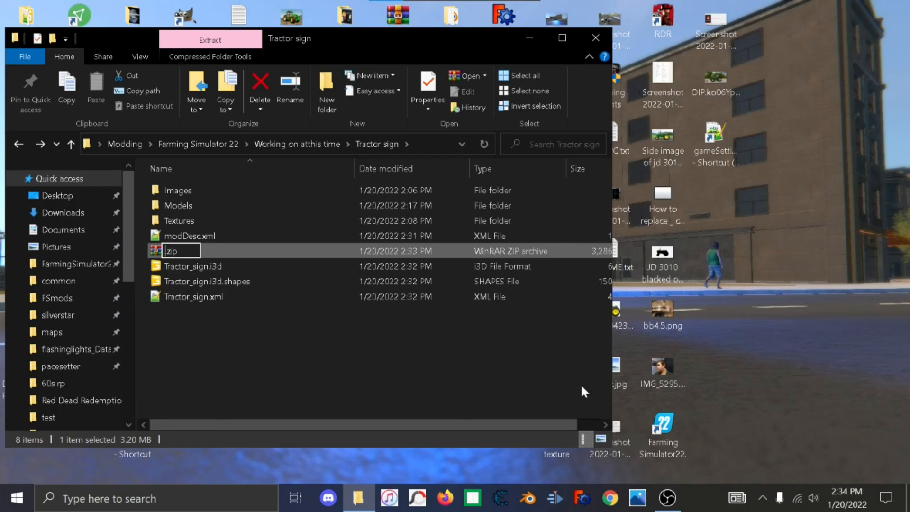
Rename the new zip archive to EAV22_Tractor_sign.zip.
type("EAv")
key("BackSpace")
type("V22")
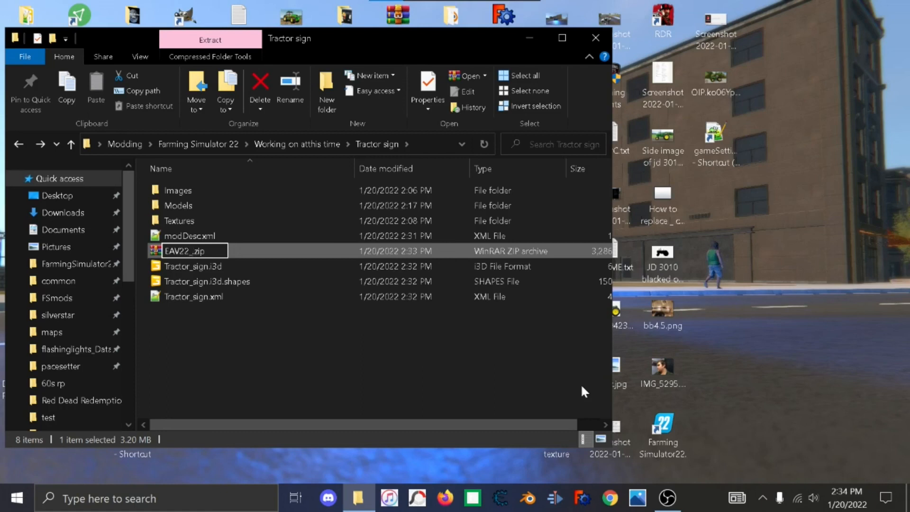
type("_Tracto")
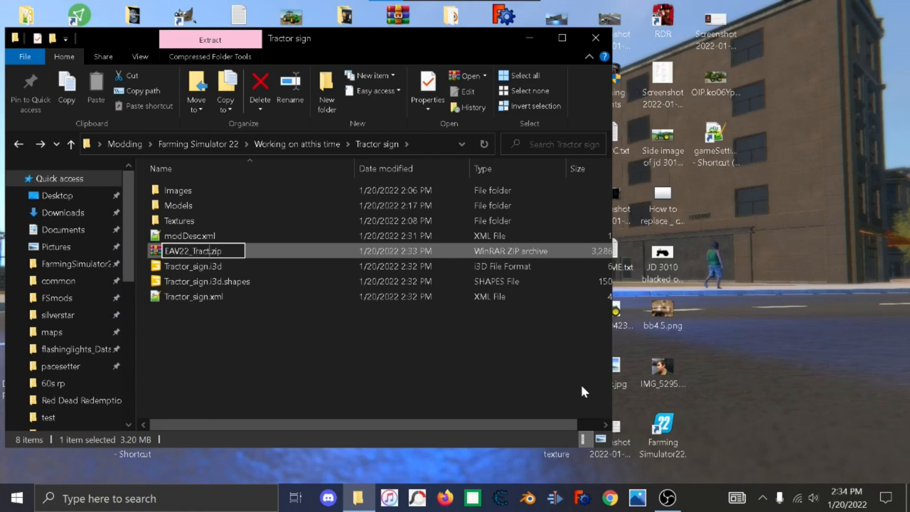
type("r_sign")
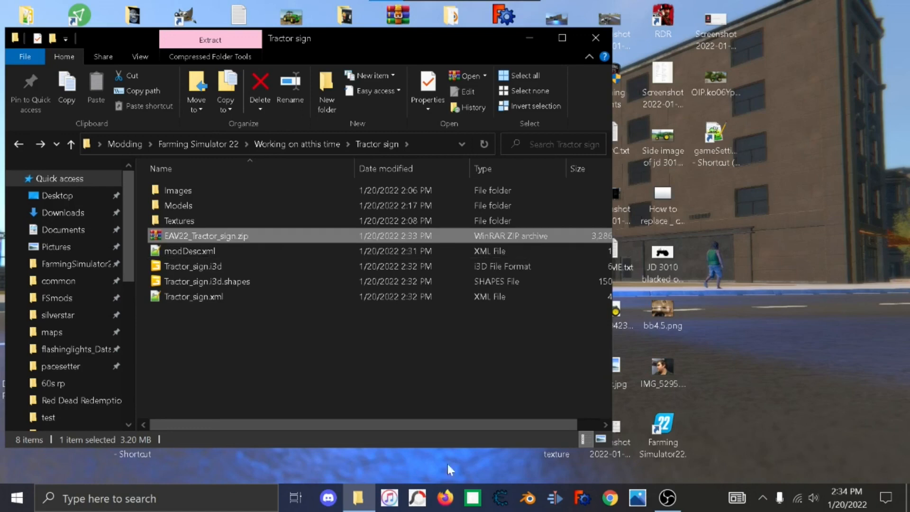
Open C:\FSmods\Fs22 Mods\test in a second File Explorer window and delete the old FS22_Tractor_sign_EAV.zip there.
key("super+e")
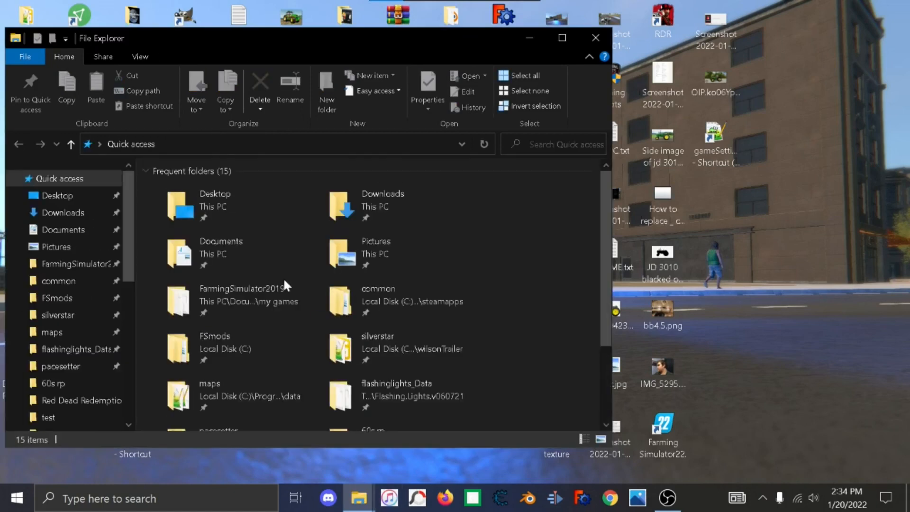
left_click_drag(216, 48, 529, 36)
left_click(370, 287)
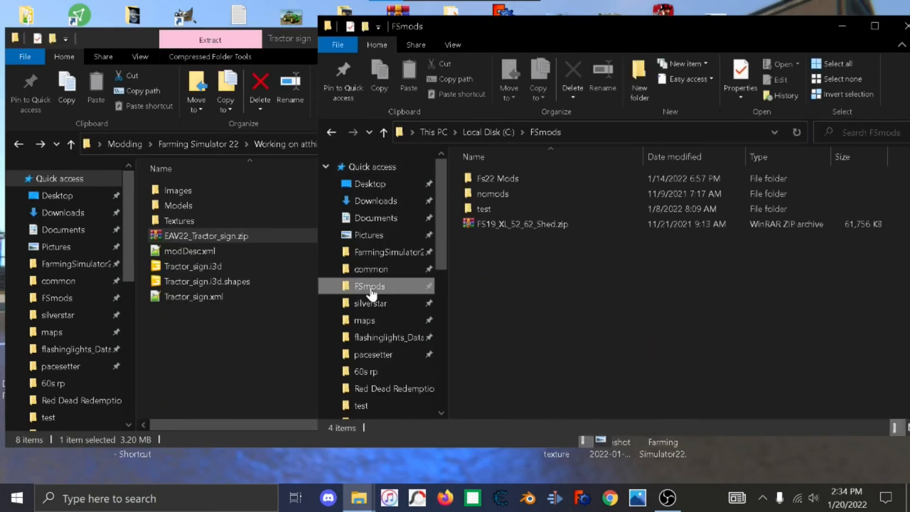
double_click(513, 178)
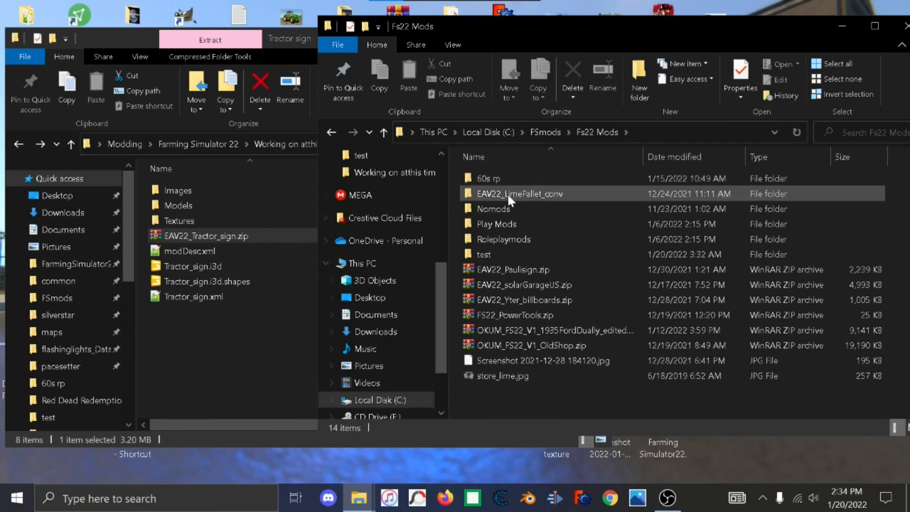
double_click(500, 254)
left_click(507, 194)
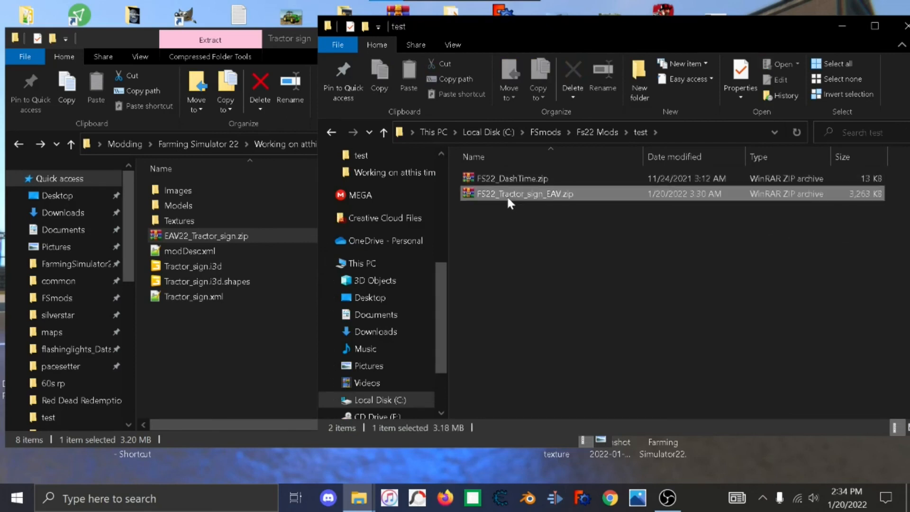
key("Delete")
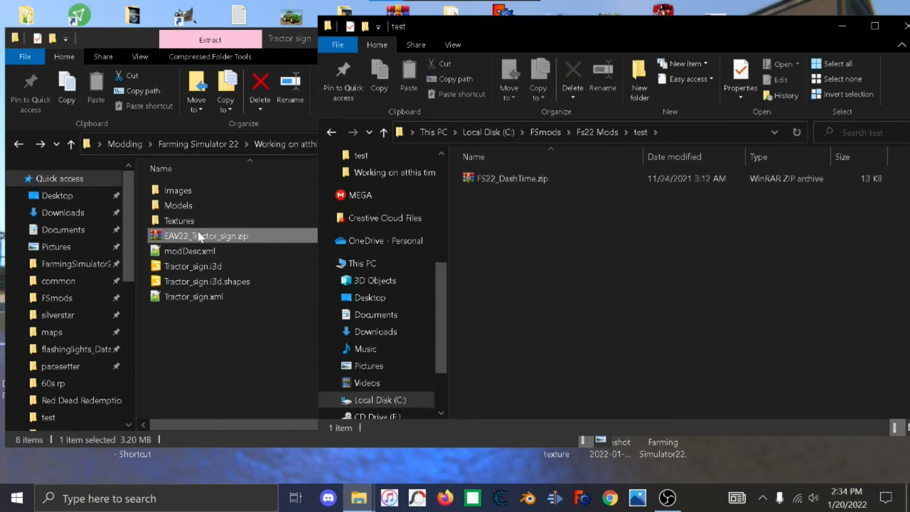
Copy EAV22_Tractor_sign.zip from the Tractor sign folder into the test mods folder and close both File Explorer windows.
left_click_drag(208, 236, 568, 249)
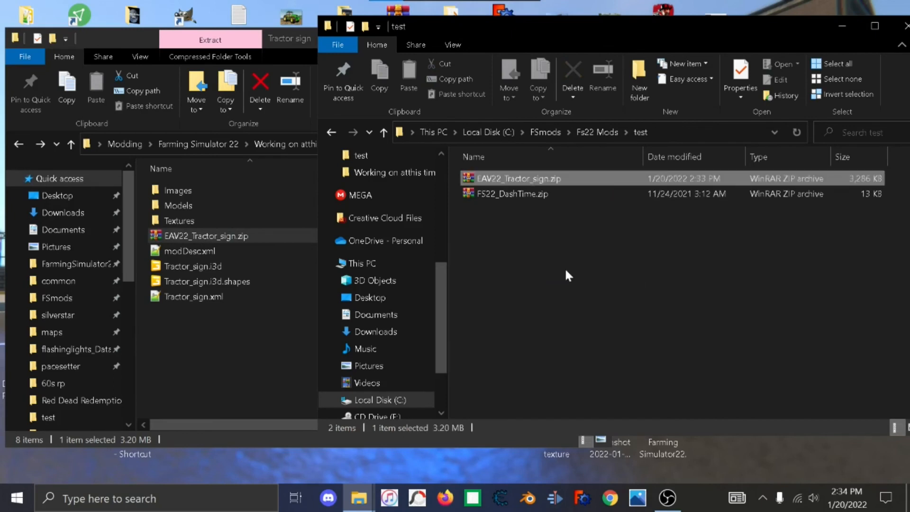
left_click(294, 338)
left_click(588, 36)
left_click_drag(629, 34, 554, 38)
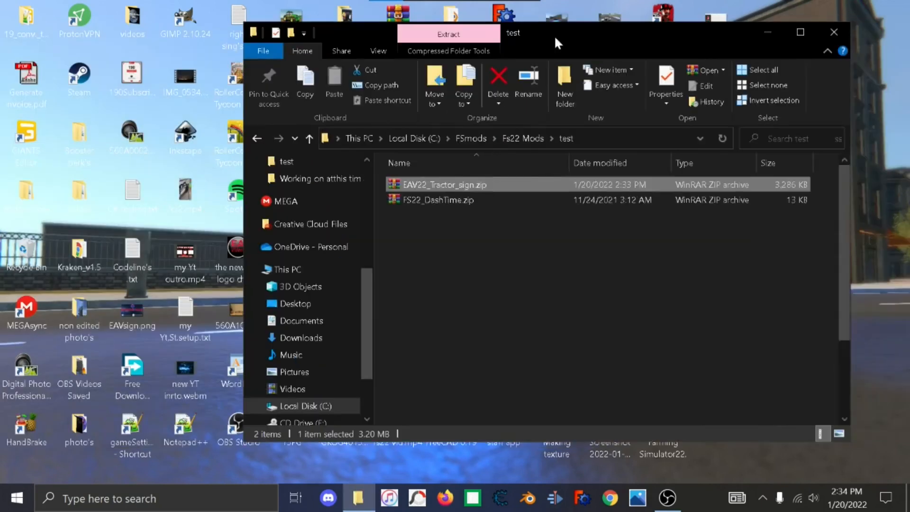
left_click(828, 38)
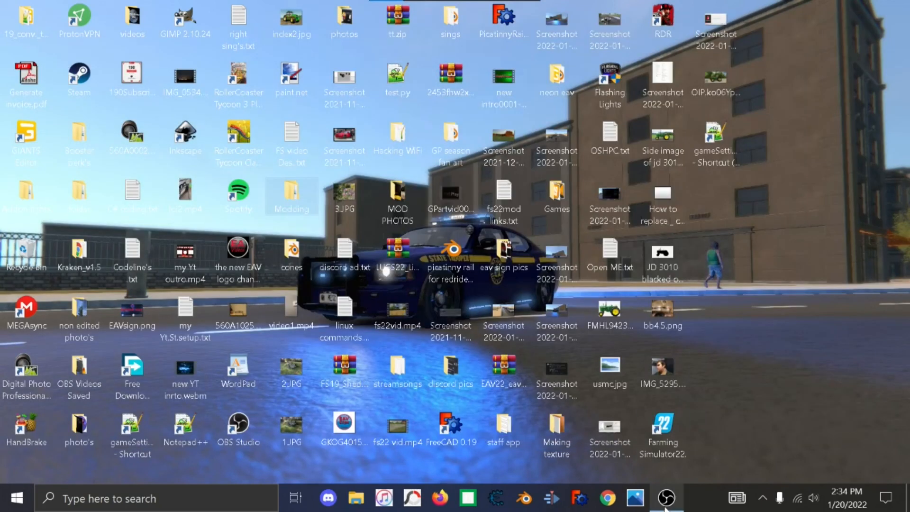
left_click(667, 498)
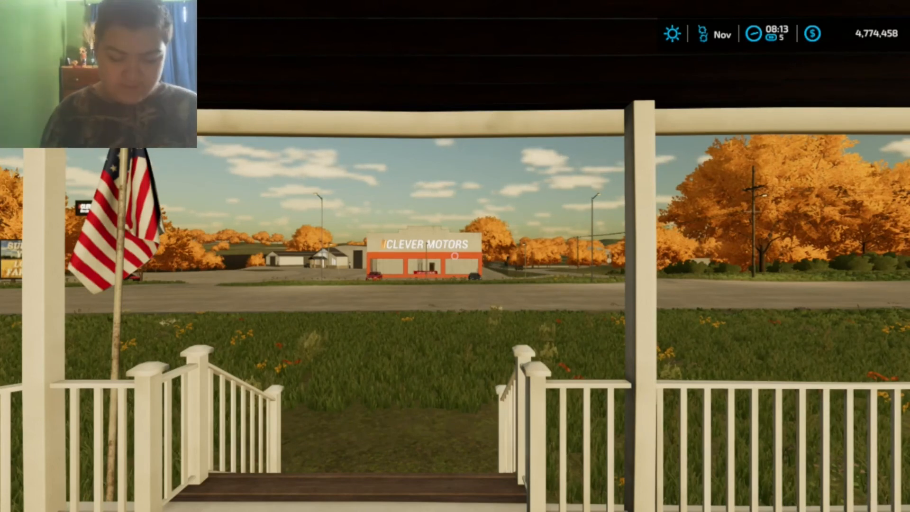
Switch to Farming Simulator 22, enter build mode and select the Tractor sign among the sheds for placement.
key("p")
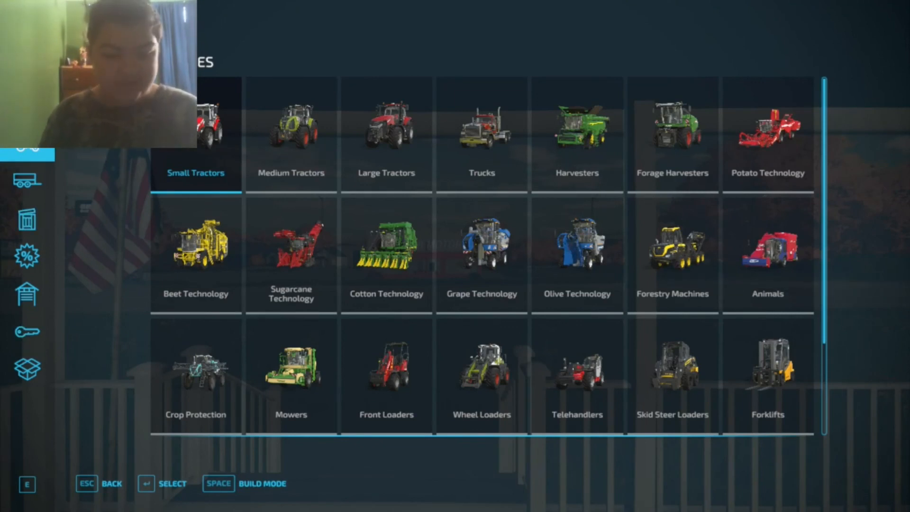
key("space")
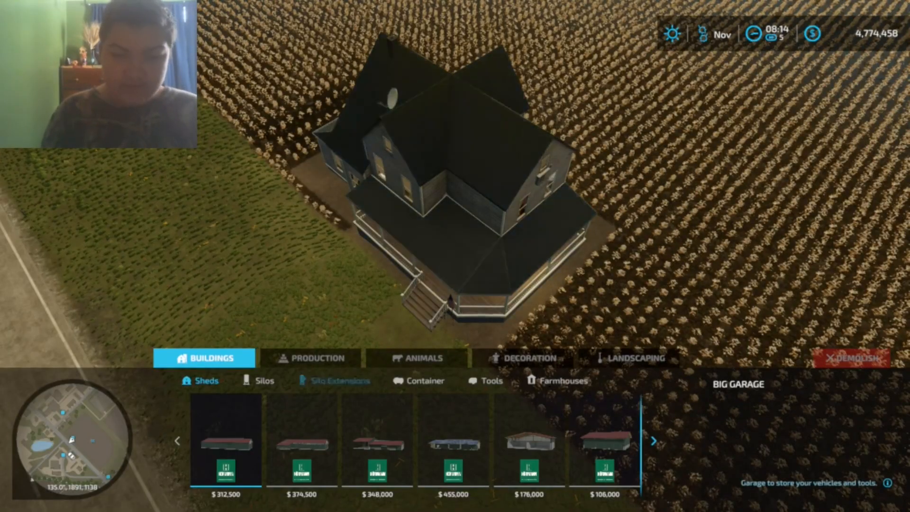
key("s")
scroll(416, 441, "down", 8)
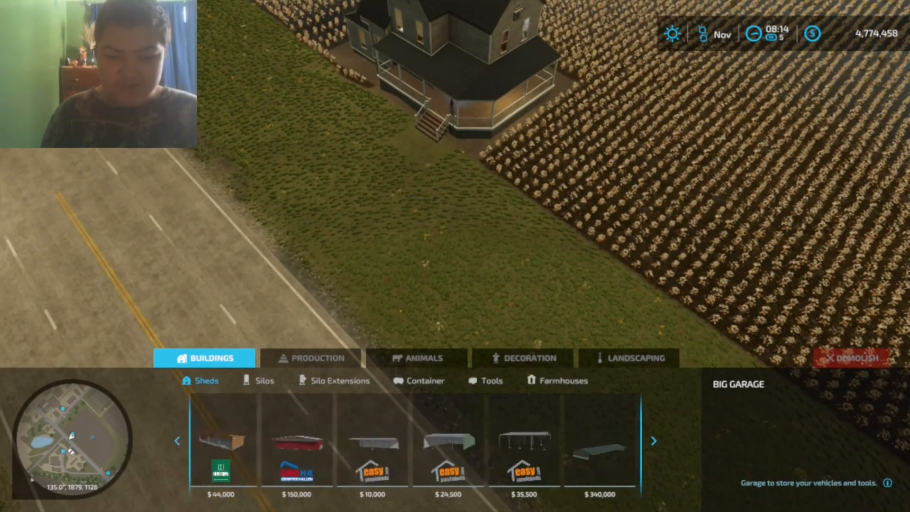
left_click(605, 441)
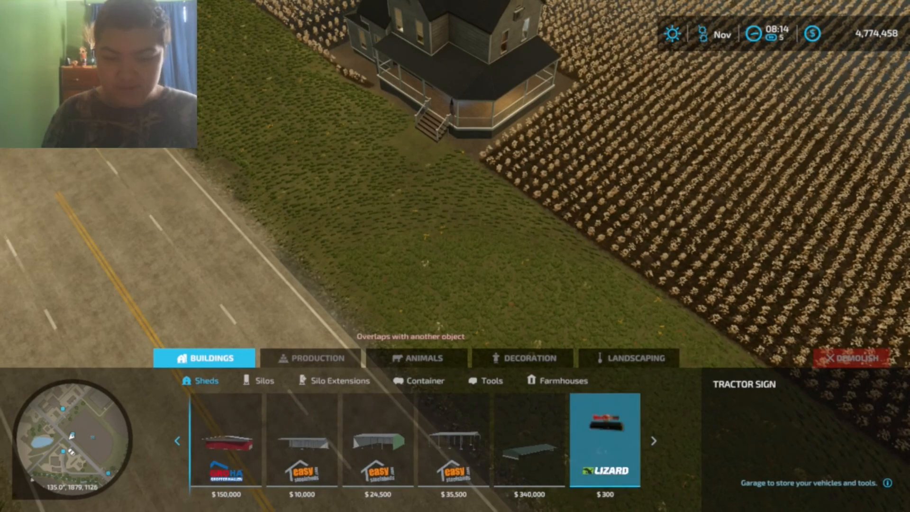
key("s")
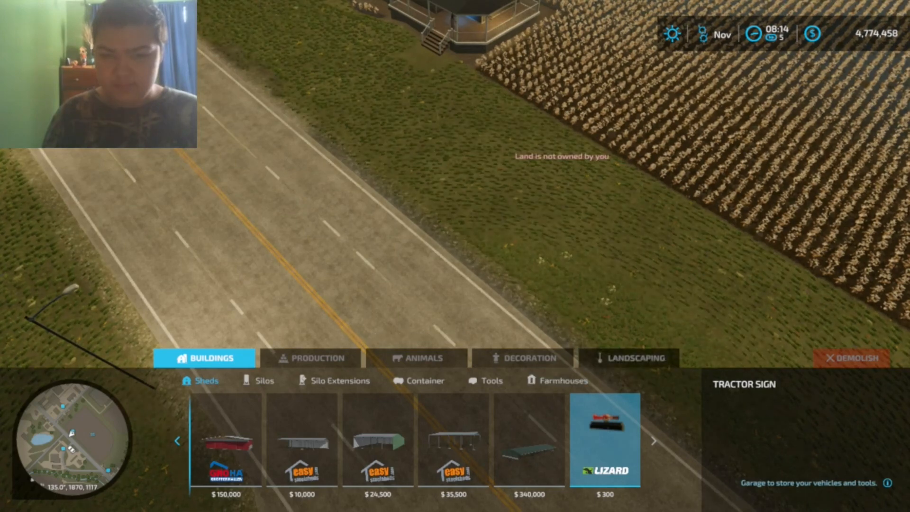
Place the Tractor sign on the grass between the road and the cotton field near the farmhouse, and leave build mode.
key("s")
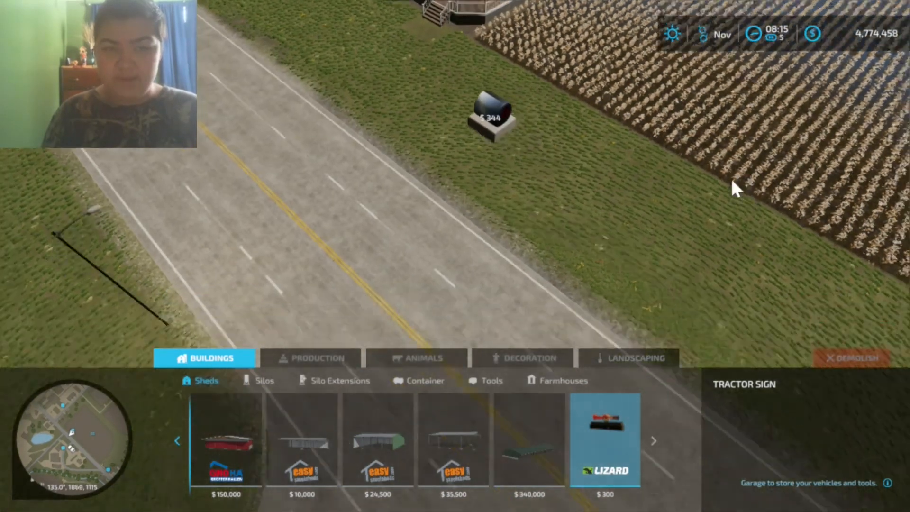
key("w")
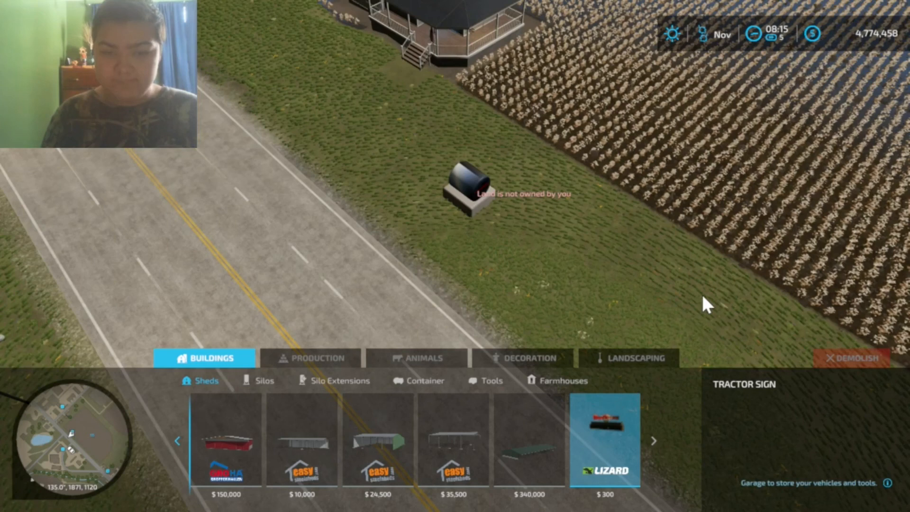
left_click(782, 263)
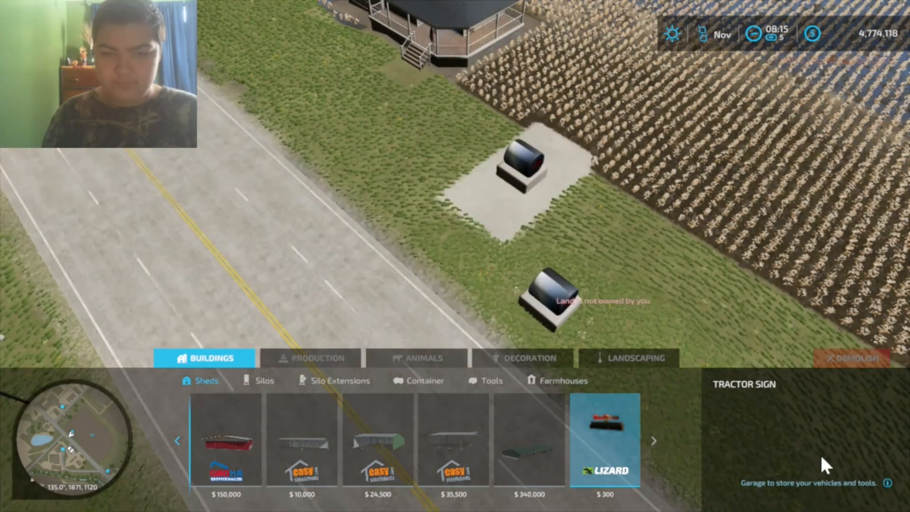
key("Escape")
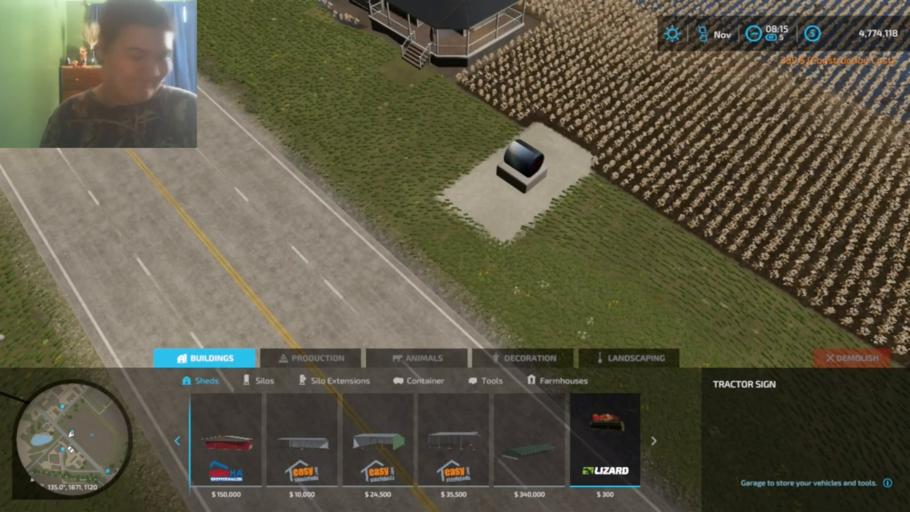
key("Escape")
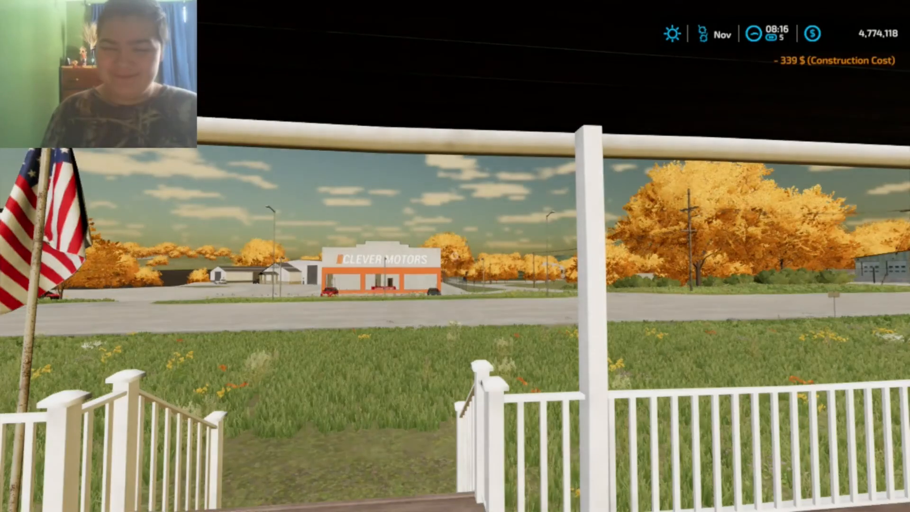
Walk from the farmhouse porch to the placed tractor sign and examine its front face up close.
key("s")
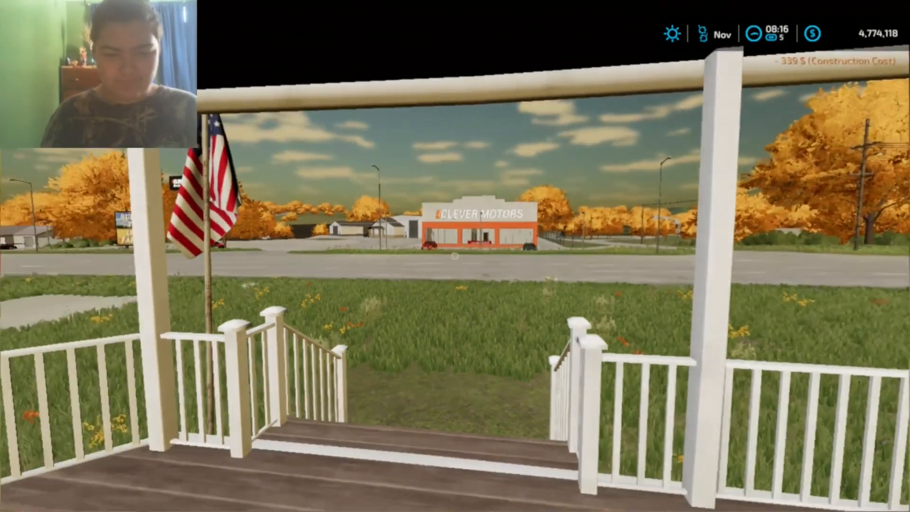
key("w")
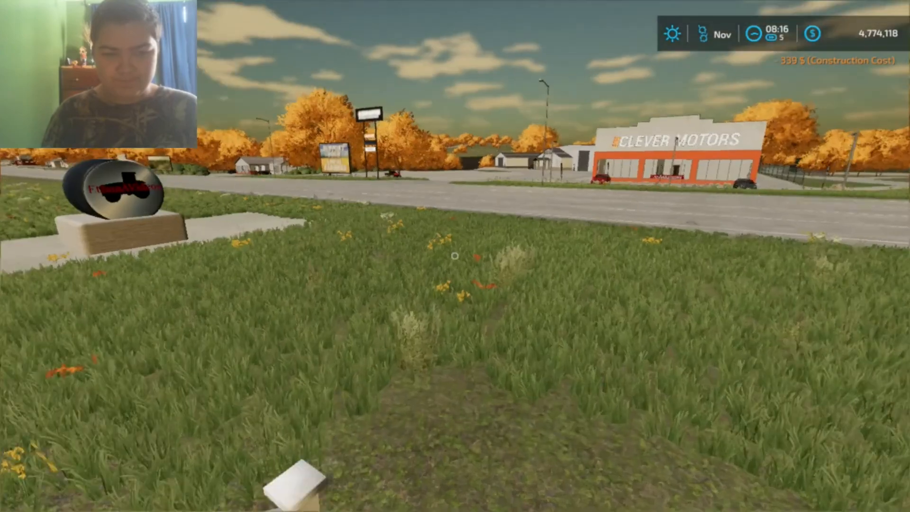
key("w")
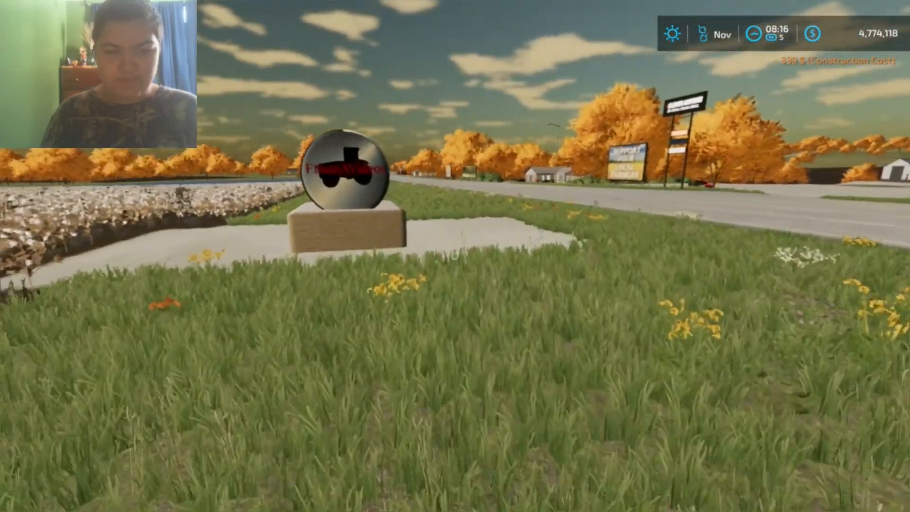
key("w")
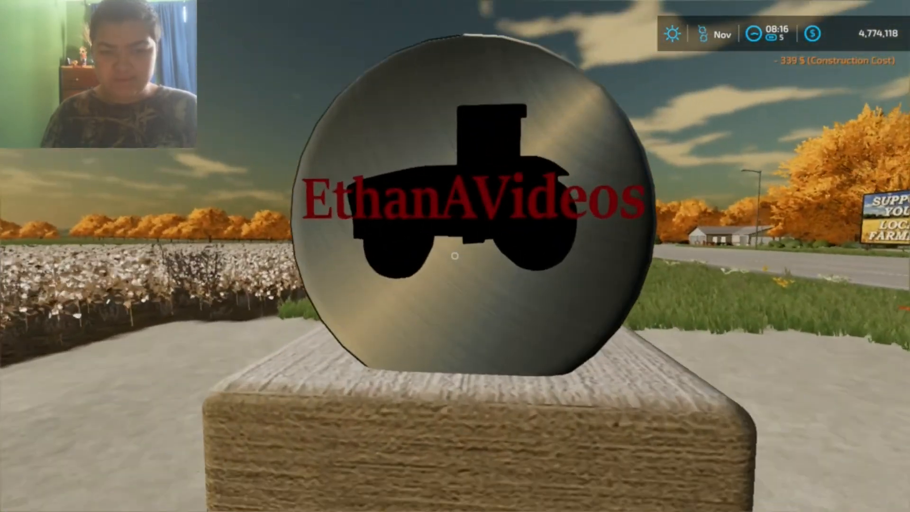
key("s")
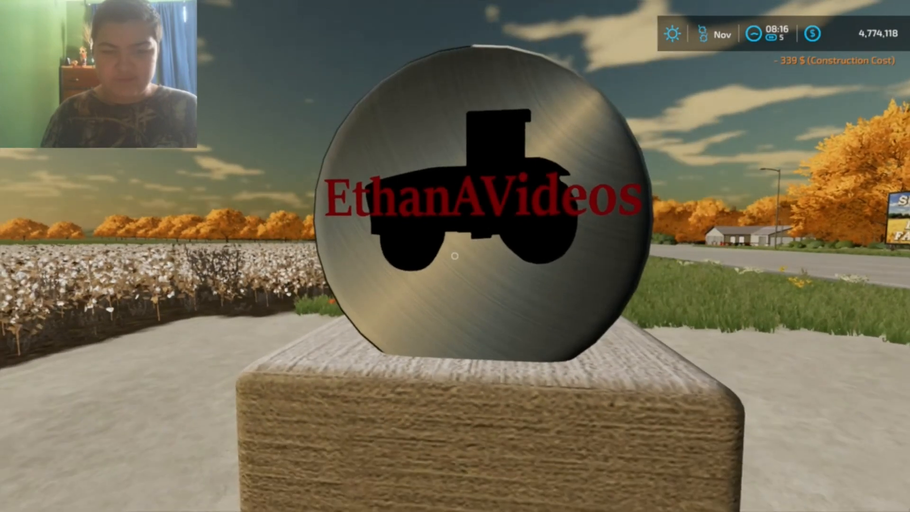
key("a")
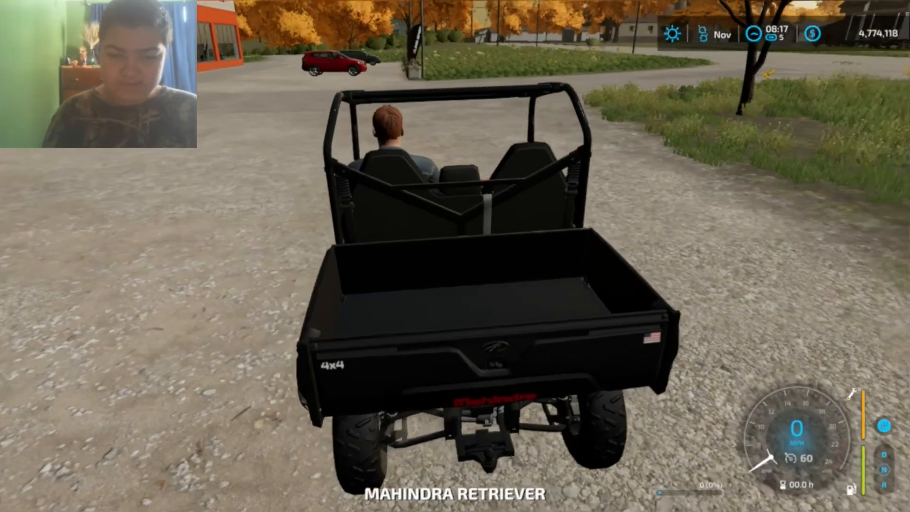
Drive the Mahindra Retriever from the gravel lot to the tractor sign, park beside it for size comparison and get out.
scroll(455, 257, "down", 5)
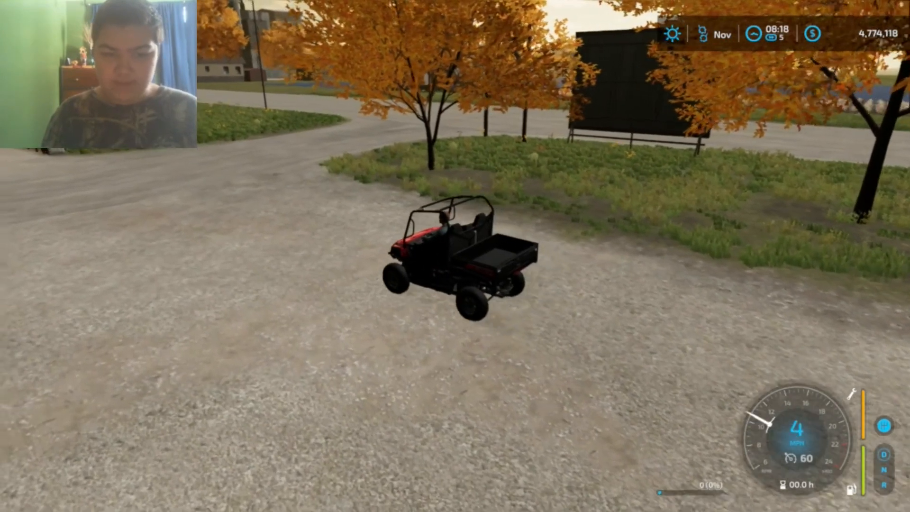
key("w")
key("d")
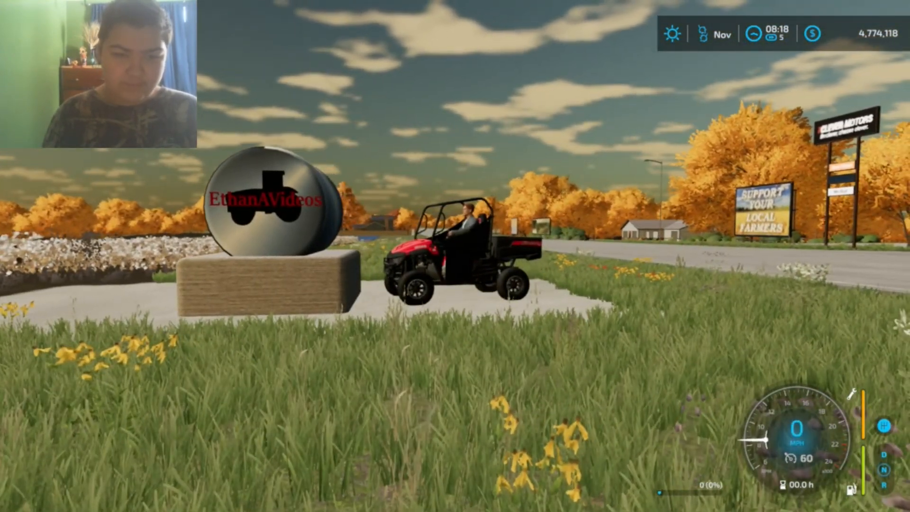
key("s")
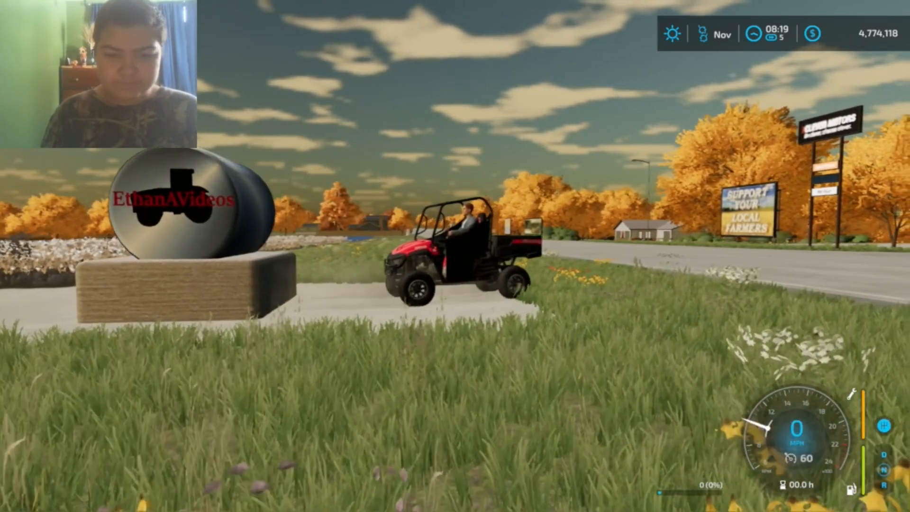
key("e")
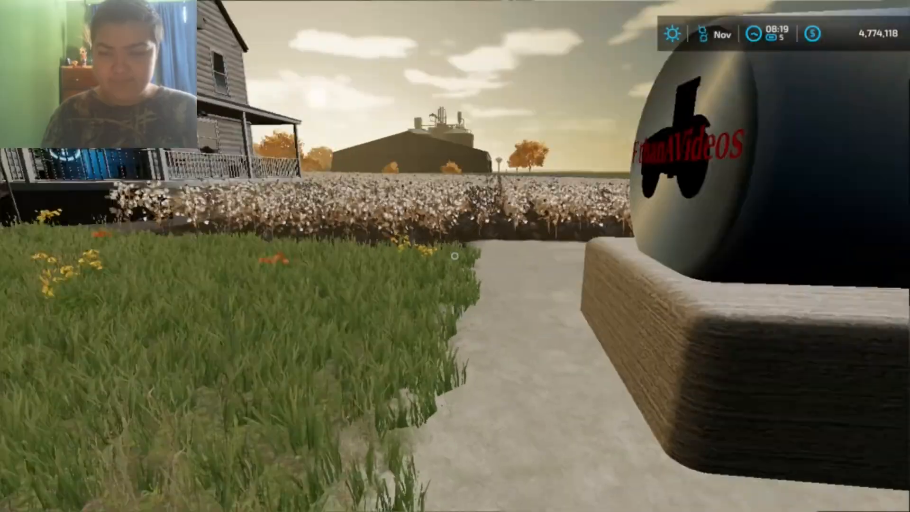
Examine the tractor sign on foot from several sides, jumping onto it and comparing its size with the parked vehicle.
key("s")
key("s")
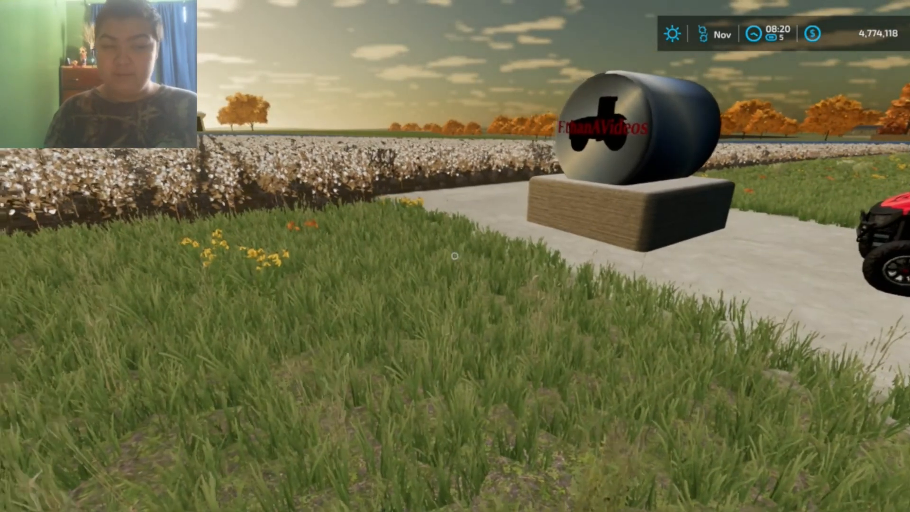
key("a")
key("w")
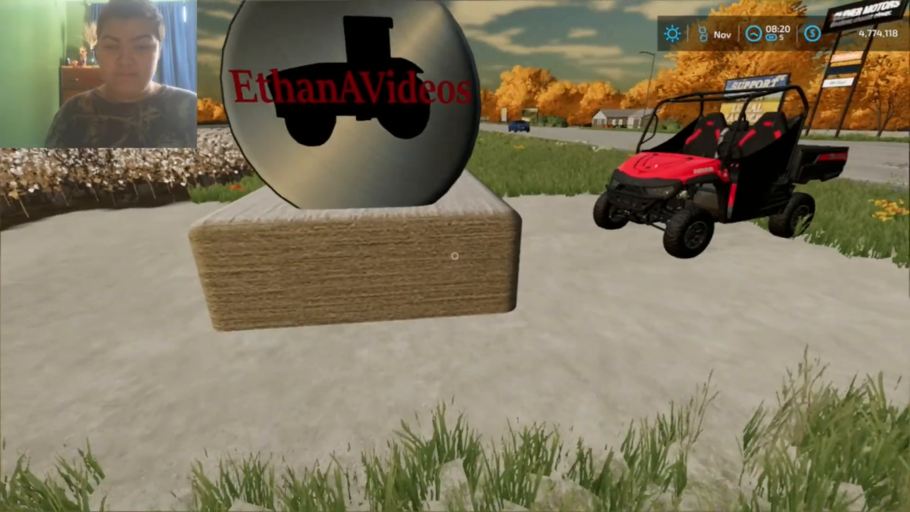
key("w")
key("space")
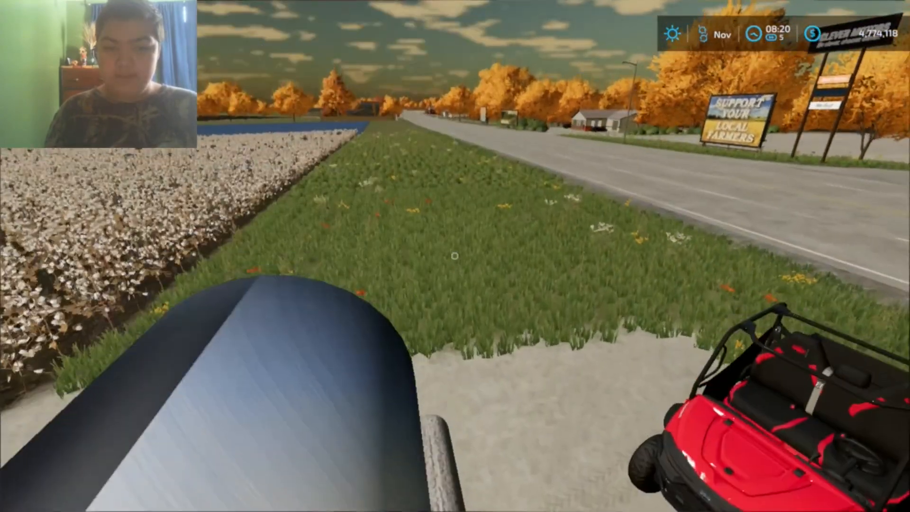
key("w")
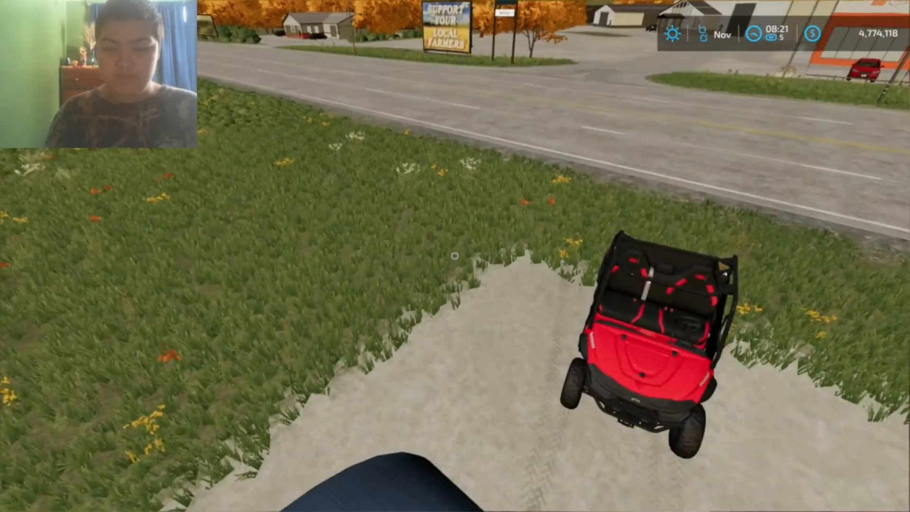
key("w")
key("w")
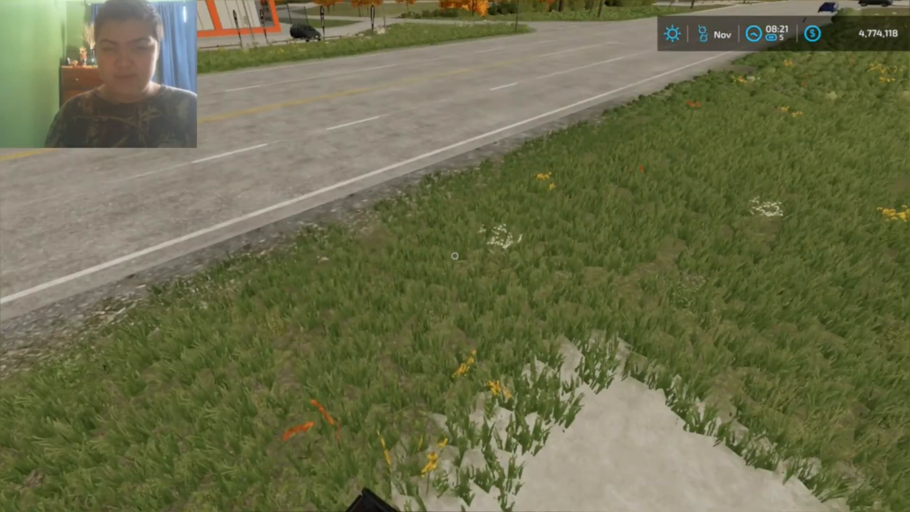
key("w")
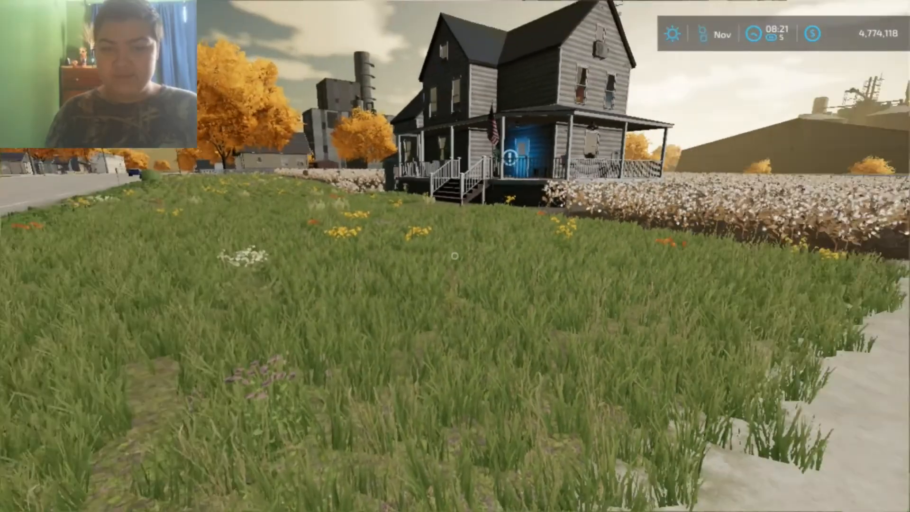
key("s")
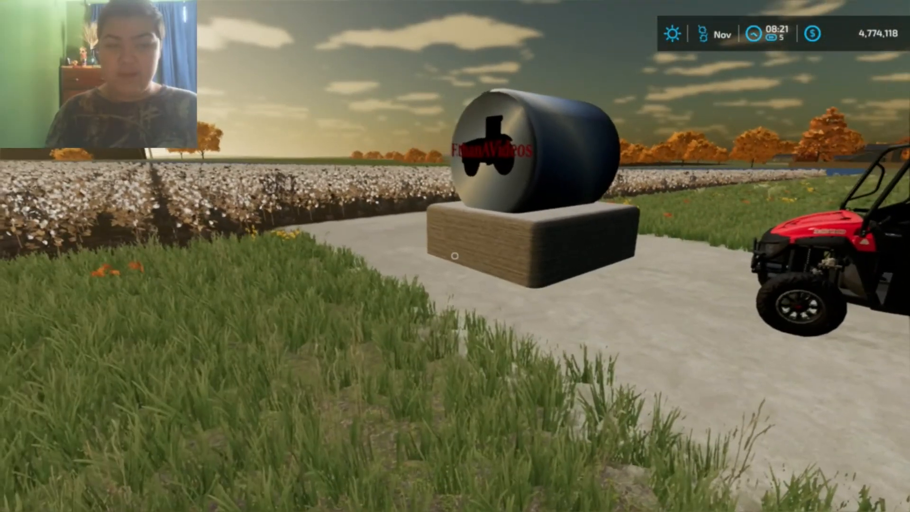